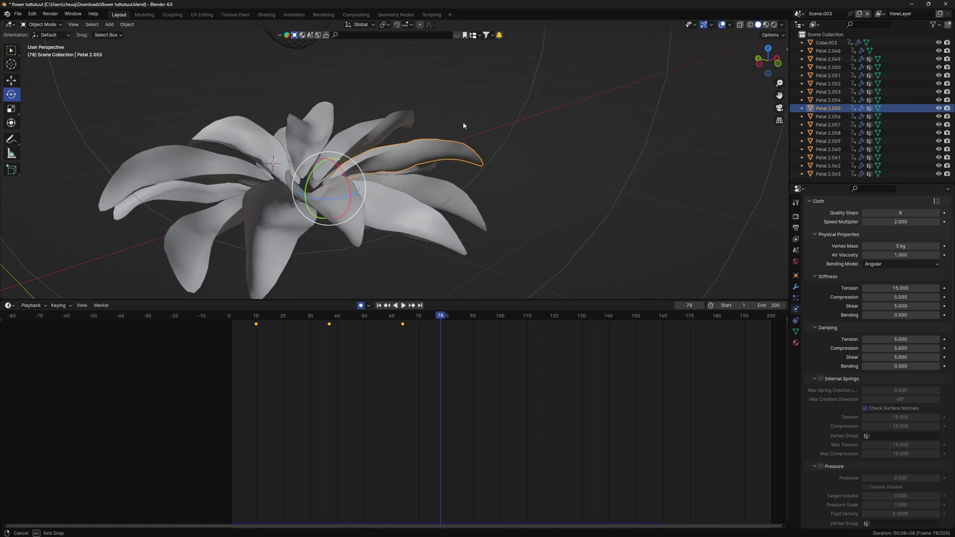
# Step: Examine the daisy-like flower's petals and its force-field sphere from several angles, ending on the separate single petal
pyautogui.moveTo(462, 122); pyautogui.dragTo(577, 187, button='middle')
pyautogui.click(402, 145)
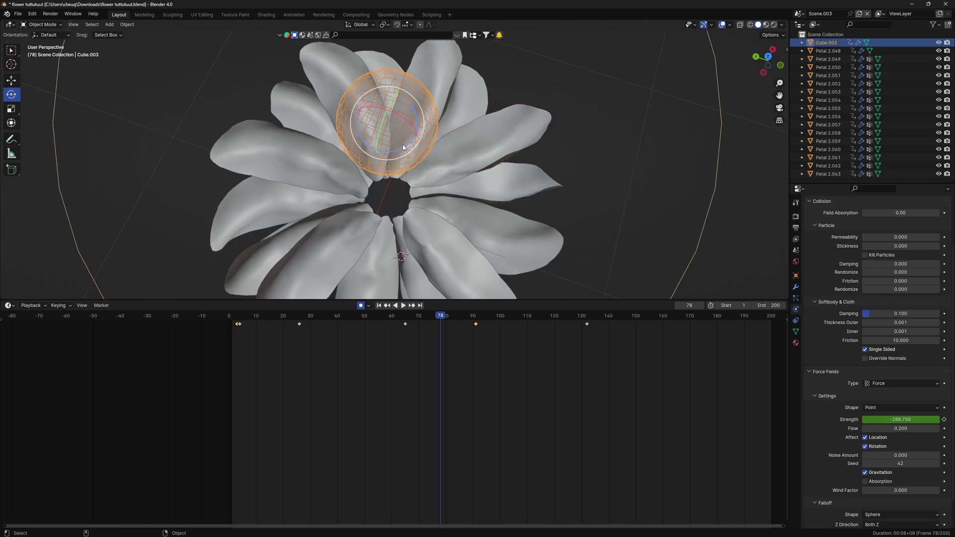
pyautogui.scroll(-5, 402, 147)
pyautogui.moveTo(441, 211); pyautogui.dragTo(460, 157, button='middle')
pyautogui.click(410, 185)
pyautogui.scroll(5, 411, 187)
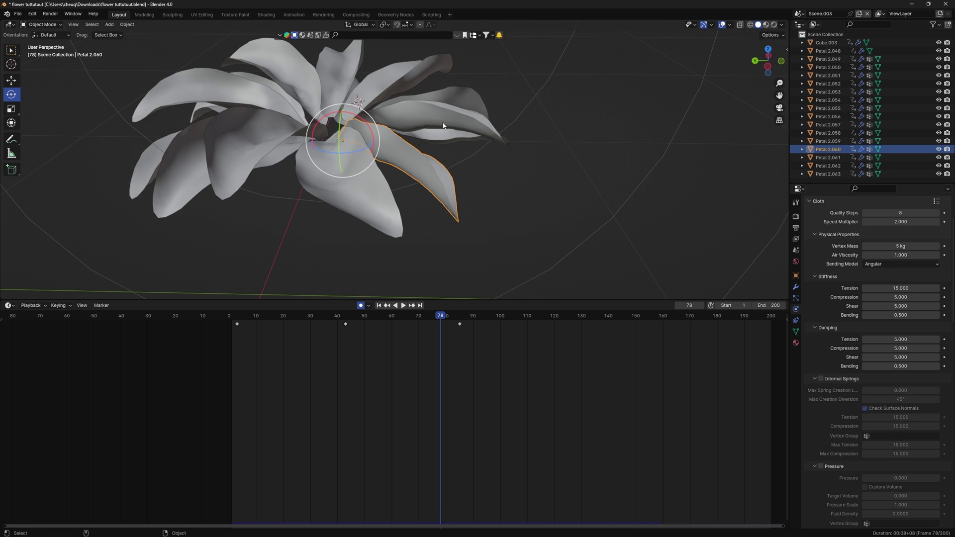
pyautogui.moveTo(414, 125); pyautogui.dragTo(562, 107, button='middle')
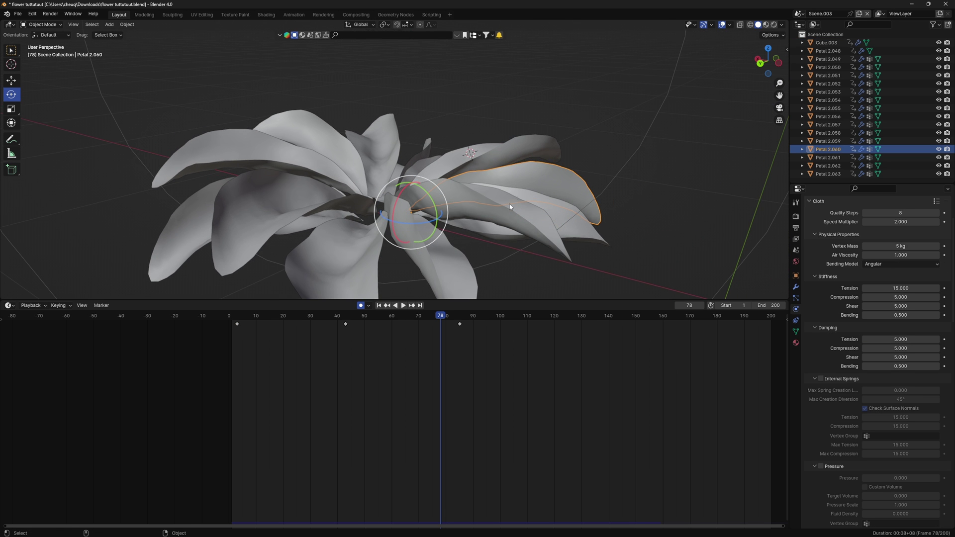
pyautogui.scroll(-6, 422, 209)
pyautogui.moveTo(423, 209); pyautogui.dragTo(268, 251, button='middle')
pyautogui.click(215, 116)
pyautogui.press('KP_Decimal')
# Step: Switch to the scene named Scene, select the separate rounded petal Petal 3, and frame it
pyautogui.click(798, 13)
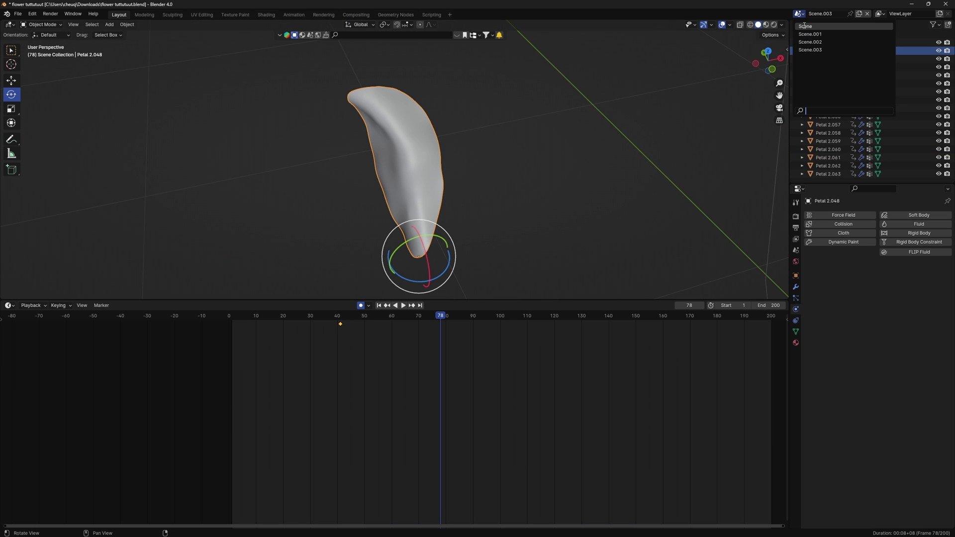
pyautogui.click(812, 27)
pyautogui.scroll(-8, 691, 80)
pyautogui.moveTo(478, 158)
pyautogui.mouseDown(button='middle')
pyautogui.moveTo(471, 163)
pyautogui.moveTo(463, 151)
pyautogui.mouseUp(button='middle')
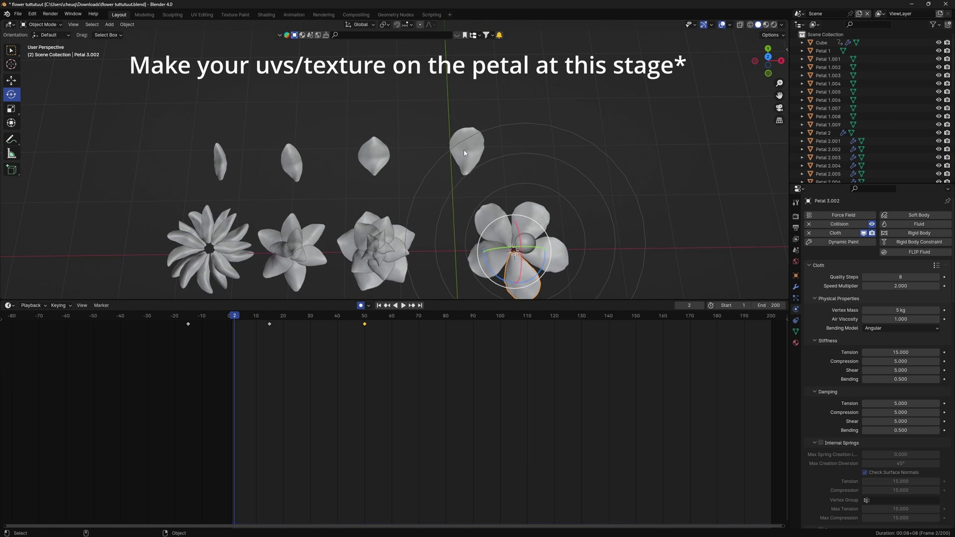
pyautogui.click(464, 151)
pyautogui.press('KP_Decimal')
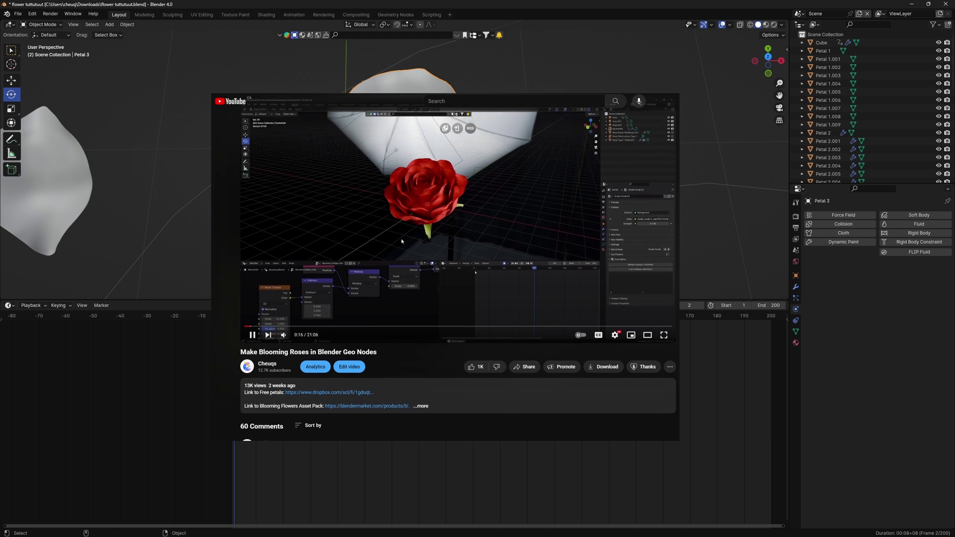
# Step: Expand the description of the "Make Blooming Roses in Blender Geo Nodes" video to find the free petals link
pyautogui.scroll(-1, 400, 238)
pyautogui.click(428, 373)
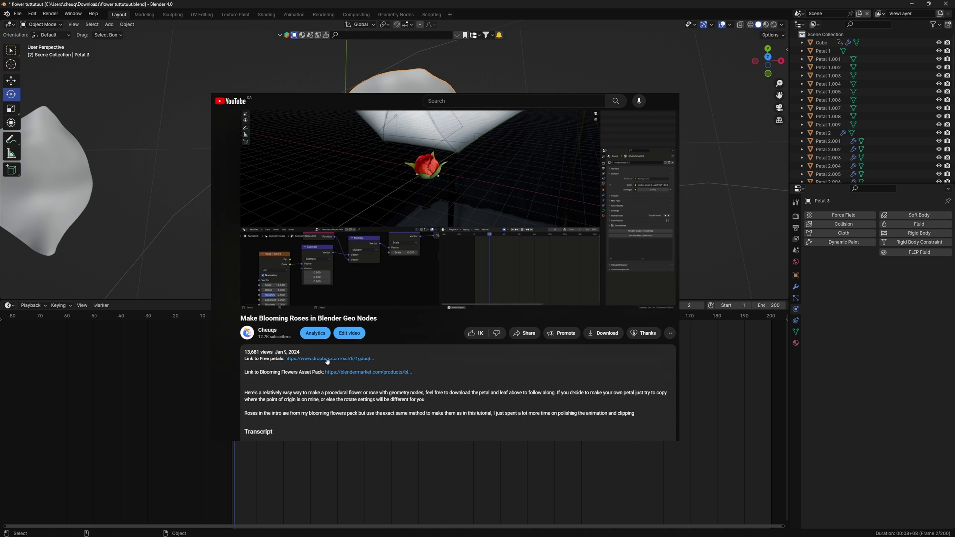
# Step: Inspect Petal 3's mesh in Edit Mode, return to Object Mode, and look over the assembled five-petal flower
pyautogui.moveTo(481, 190); pyautogui.dragTo(434, 180, button='middle')
pyautogui.press('Tab')
pyautogui.press('Tab')
pyautogui.moveTo(343, 224); pyautogui.dragTo(521, 169, button='middle')
pyautogui.click(447, 214)
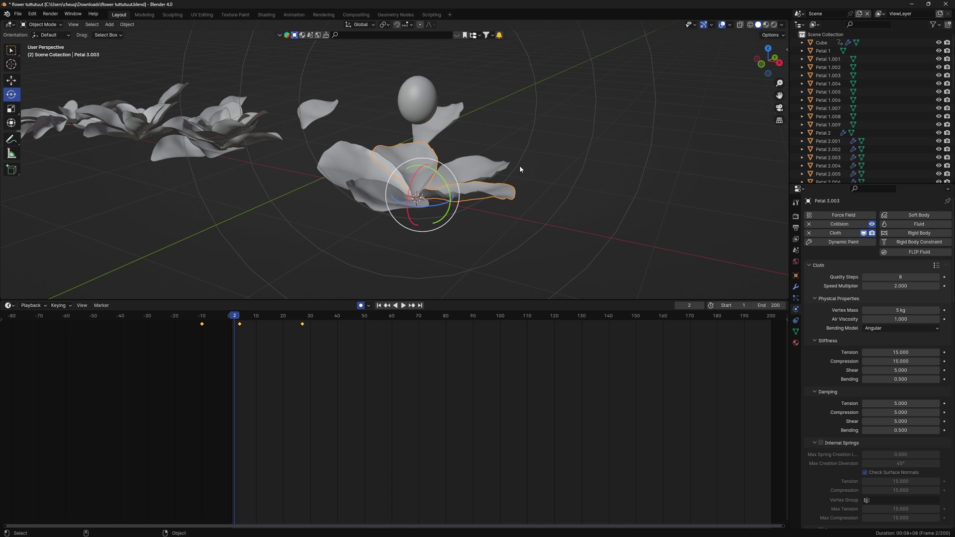
pyautogui.click(17, 14)
pyautogui.moveTo(31, 130)
# Step: Select the egg-shaped force-field object above the five-petal flower and play the cloth animation to about frame 138
pyautogui.moveTo(612, 290); pyautogui.dragTo(398, 187, button='middle')
pyautogui.click(449, 107)
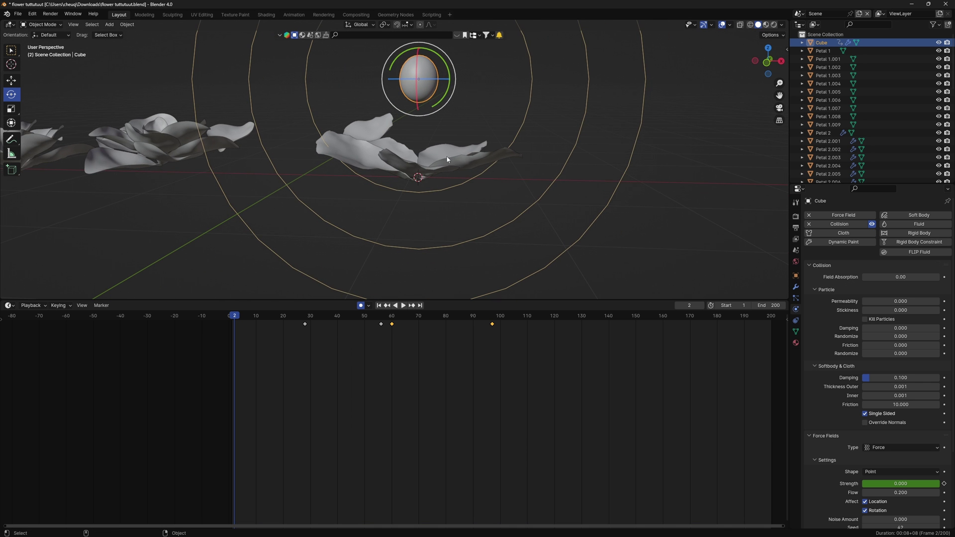
pyautogui.press('space')
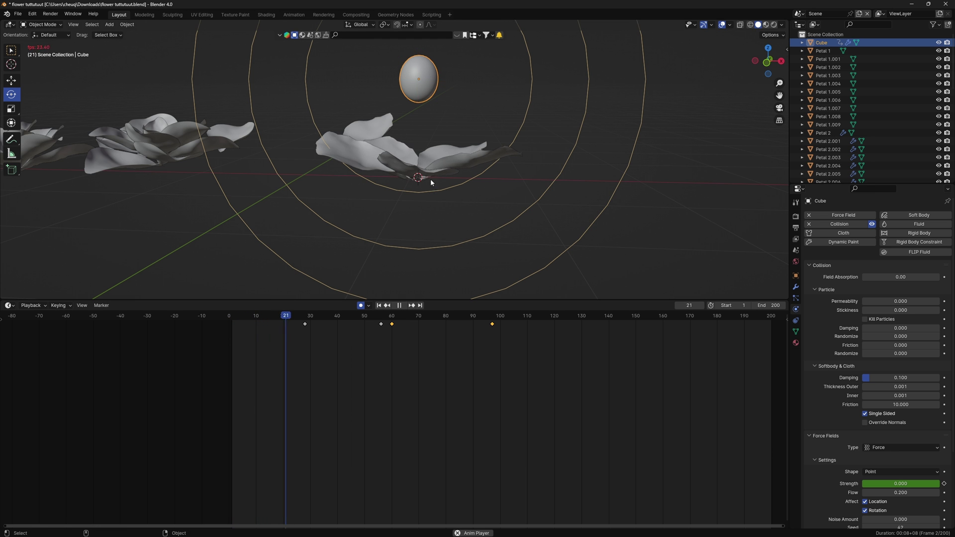
pyautogui.moveTo(536, 178); pyautogui.dragTo(544, 267, button='middle')
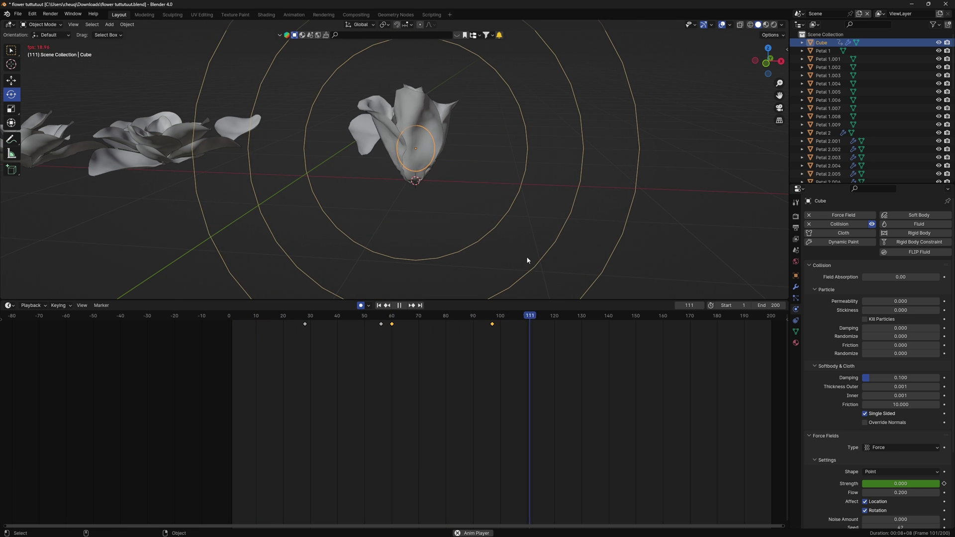
pyautogui.press('space')
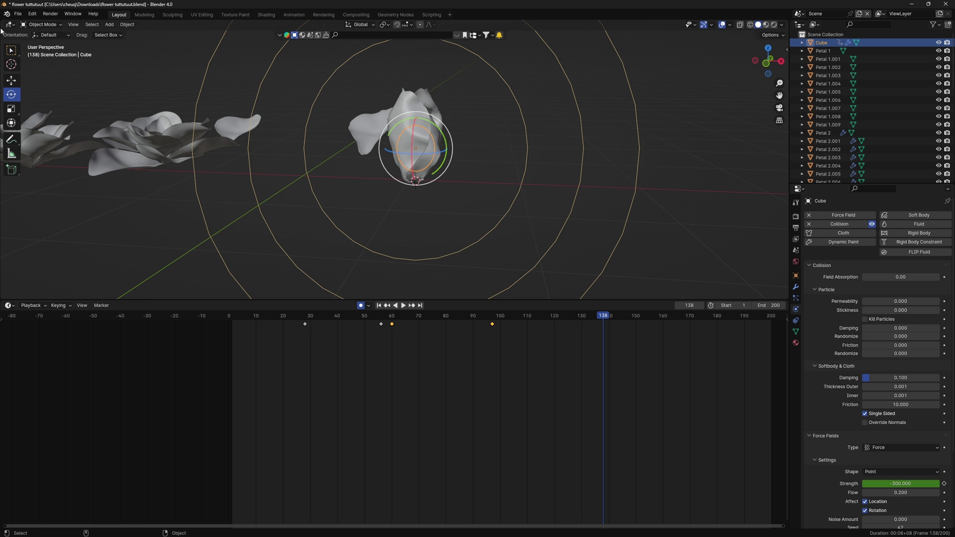
# Step: Replay the five-petal flower's animation from a higher viewing angle and stop playback
pyautogui.moveTo(431, 186); pyautogui.dragTo(375, 338, button='middle')
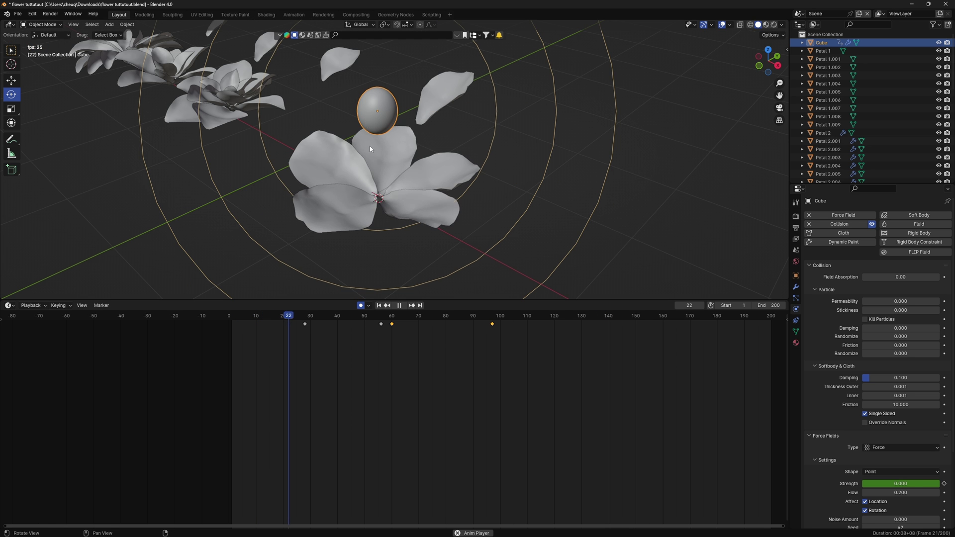
pyautogui.moveTo(369, 145); pyautogui.dragTo(439, 206, button='middle')
pyautogui.moveTo(485, 165); pyautogui.dragTo(422, 212, button='middle')
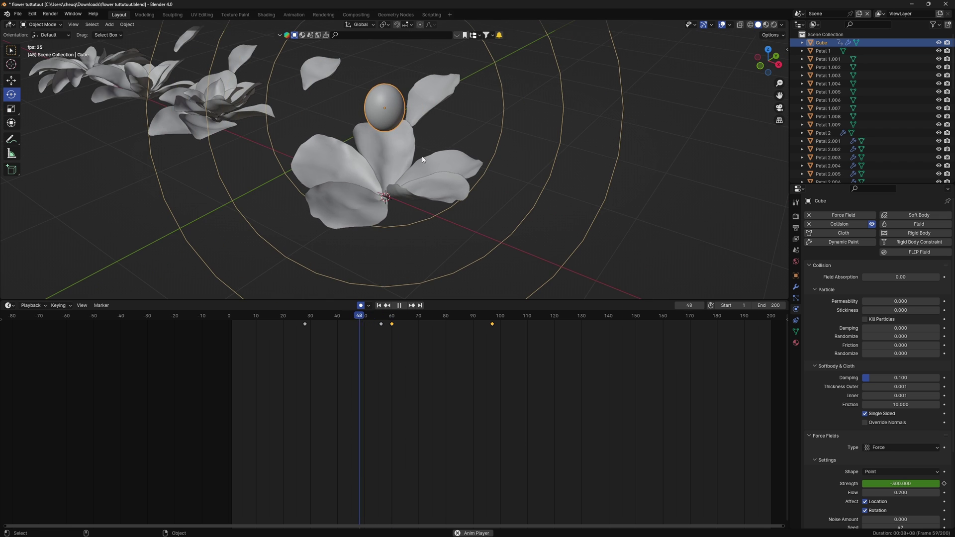
pyautogui.press('space')
# Step: Examine the petal arrangements of the daisy-like, six-petal and layered flowers, then the row of single petals above them
pyautogui.click(391, 181)
pyautogui.scroll(1, 626, 174)
pyautogui.moveTo(582, 149); pyautogui.dragTo(530, 113, button='middle')
pyautogui.click(341, 159)
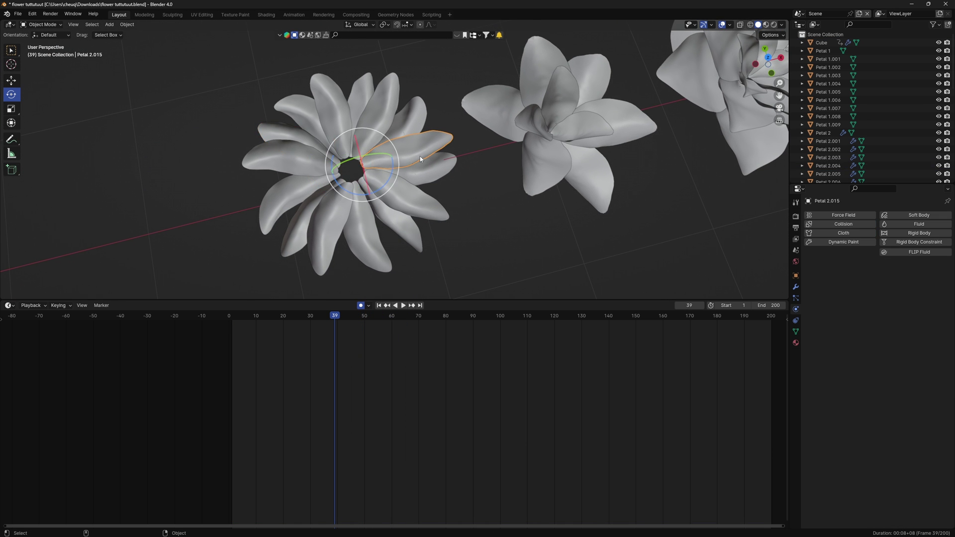
pyautogui.scroll(4, 420, 156)
pyautogui.scroll(-5, 423, 119)
pyautogui.keyDown('alt'); pyautogui.scroll(-1, 476, 128); pyautogui.keyUp('alt')
pyautogui.keyDown('shift'); pyautogui.moveTo(706, 128); pyautogui.dragTo(451, 149, button='middle'); pyautogui.keyUp('shift')
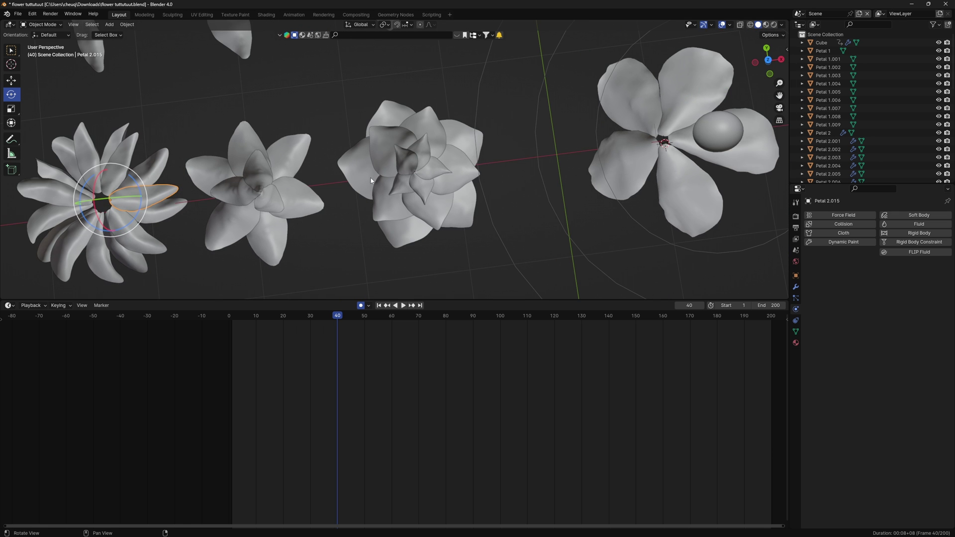
pyautogui.keyDown('shift'); pyautogui.moveTo(501, 167); pyautogui.dragTo(475, 161, button='middle'); pyautogui.keyUp('shift')
pyautogui.scroll(3, 458, 164)
pyautogui.keyDown('shift'); pyautogui.moveTo(443, 167); pyautogui.dragTo(415, 222, button='middle'); pyautogui.keyUp('shift')
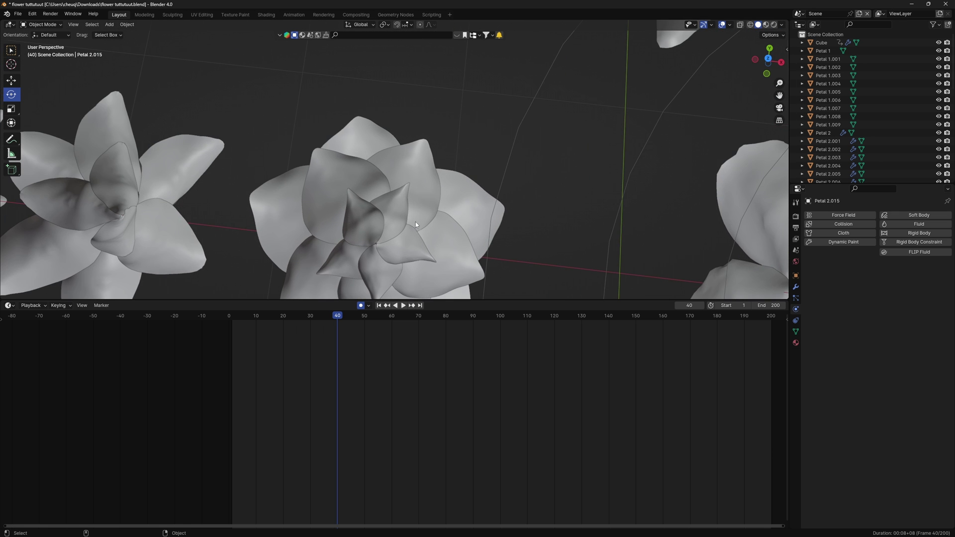
pyautogui.click(399, 190)
pyautogui.scroll(-5, 524, 195)
pyautogui.keyDown('shift'); pyautogui.moveTo(557, 233); pyautogui.dragTo(551, 330, button='middle'); pyautogui.keyUp('shift')
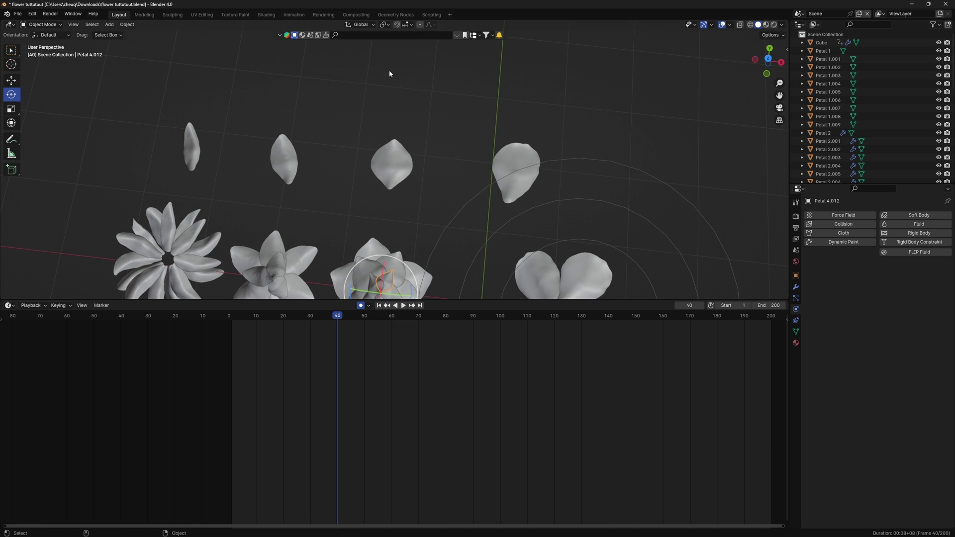
# Step: Inspect the mesh topology of the single petals Petal 1 and Petal 3 in Edit Mode
pyautogui.click(386, 163)
pyautogui.press('KP_Decimal')
pyautogui.press('Tab')
pyautogui.scroll(-3, 439, 208)
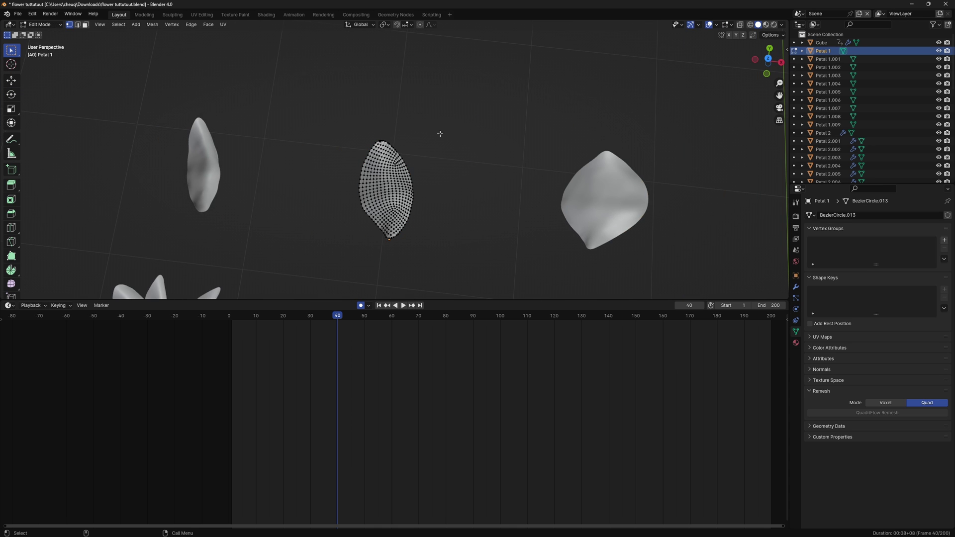
pyautogui.scroll(4, 439, 134)
pyautogui.keyDown('shift'); pyautogui.moveTo(459, 238); pyautogui.dragTo(389, 181, button='middle'); pyautogui.keyUp('shift')
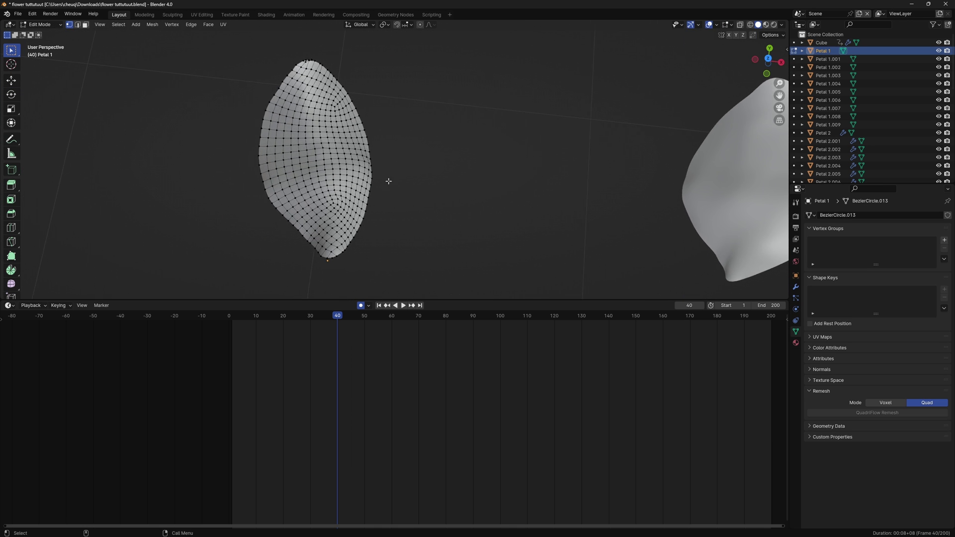
pyautogui.scroll(-3, 388, 181)
pyautogui.keyDown('shift'); pyautogui.moveTo(527, 188); pyautogui.dragTo(398, 180, button='middle'); pyautogui.keyUp('shift')
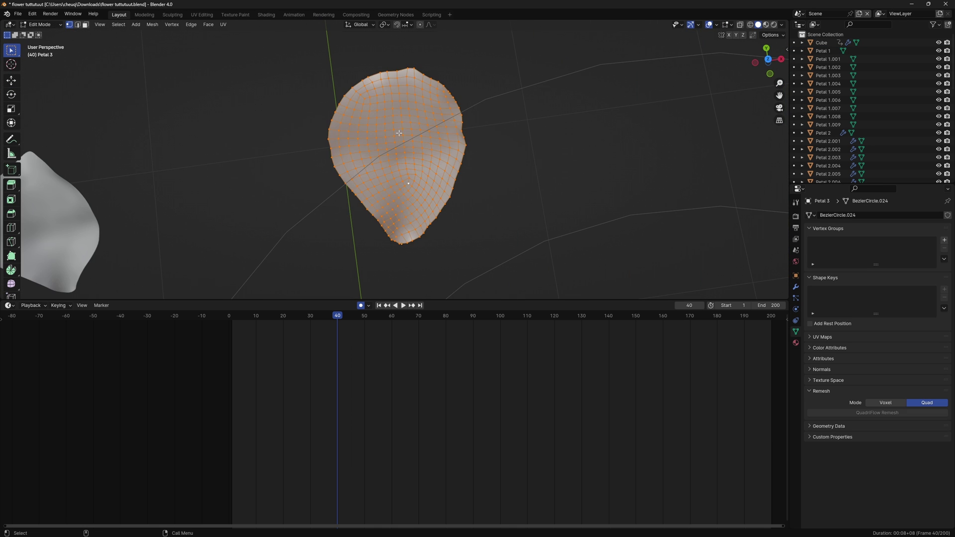
pyautogui.press('Tab')
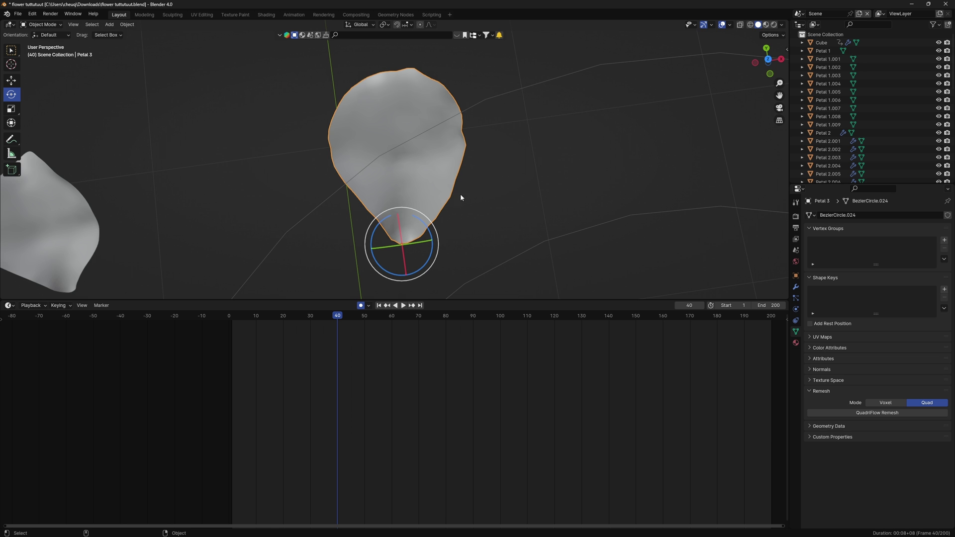
# Step: Examine Petal 3's shape and its origin point at the base, comparing it with the five-petal flower
pyautogui.keyDown('alt'); pyautogui.moveTo(506, 259); pyautogui.dragTo(502, 196); pyautogui.keyUp('alt')
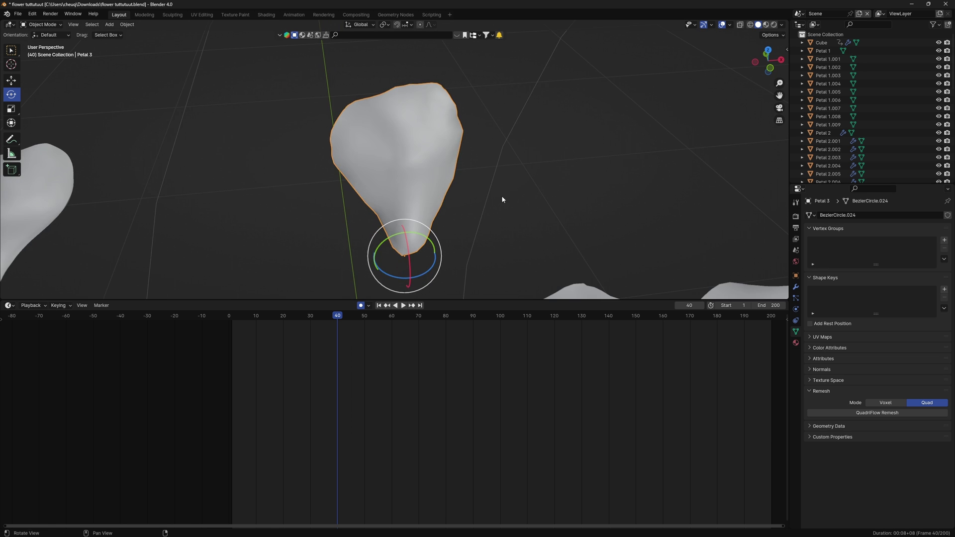
pyautogui.scroll(-7, 464, 140)
pyautogui.keyDown('alt'); pyautogui.moveTo(544, 222); pyautogui.dragTo(494, 167, button='middle'); pyautogui.keyUp('alt')
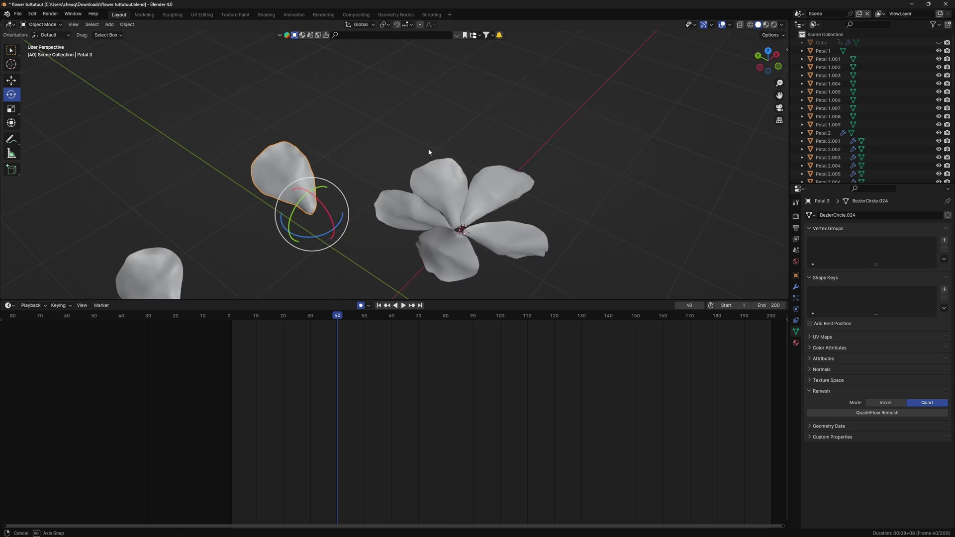
pyautogui.moveTo(428, 151); pyautogui.dragTo(580, 194, button='middle')
pyautogui.moveTo(475, 240); pyautogui.dragTo(292, 196, button='middle')
pyautogui.keyDown('alt'); pyautogui.moveTo(337, 132); pyautogui.dragTo(329, 181, button='right'); pyautogui.keyUp('alt')
pyautogui.keyDown('alt'); pyautogui.moveTo(376, 100); pyautogui.dragTo(354, 99); pyautogui.keyUp('alt')
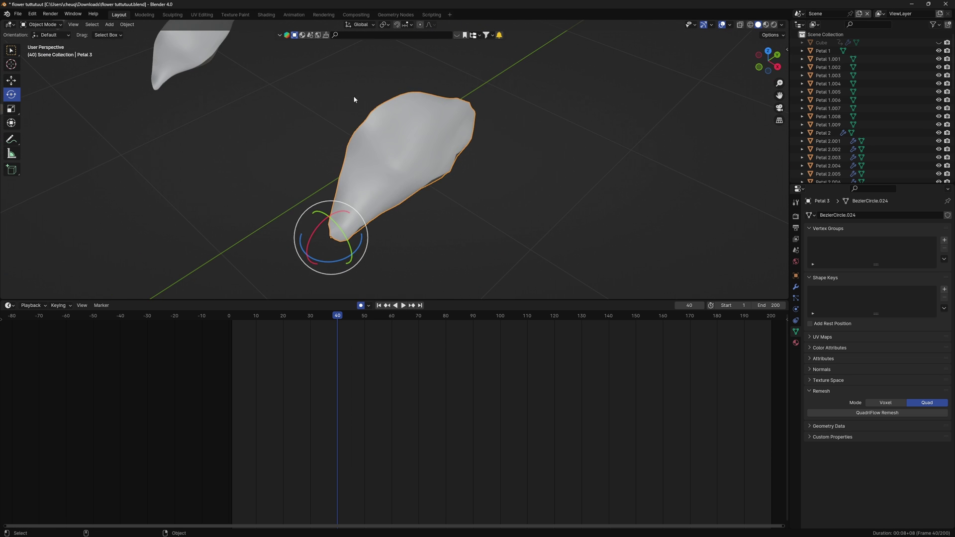
# Step: Assign Petal 3's base-tip vertices to a new vertex group with weight 1.000 and return to Object Mode
pyautogui.moveTo(348, 235); pyautogui.dragTo(419, 261, button='middle')
pyautogui.press('Tab')
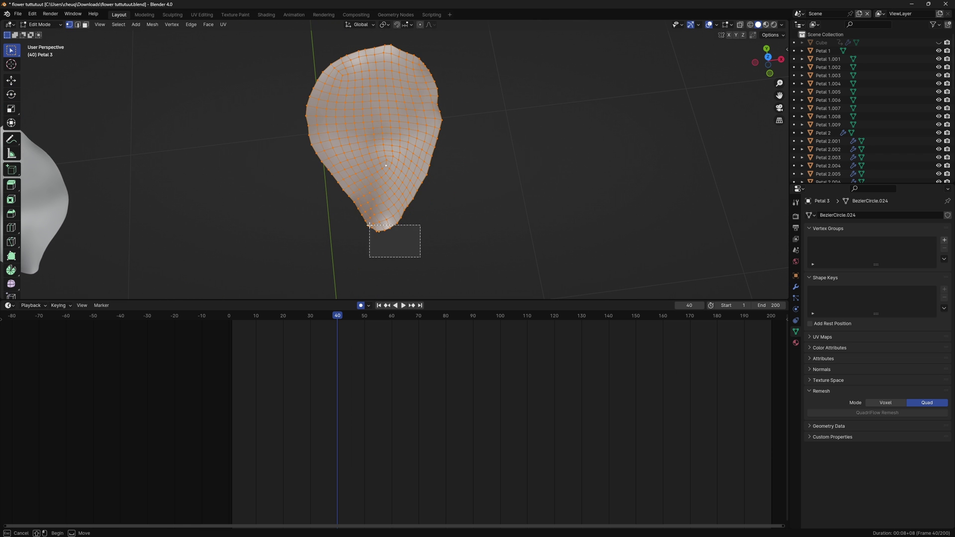
pyautogui.moveTo(369, 225); pyautogui.dragTo(369, 226)
pyautogui.moveTo(381, 238); pyautogui.dragTo(427, 218, button='middle')
pyautogui.click(944, 239)
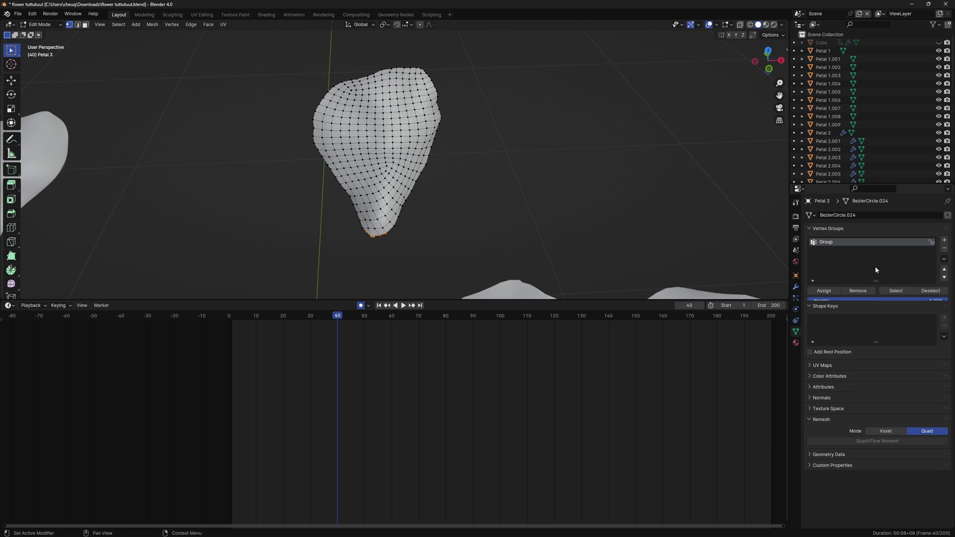
pyautogui.click(829, 291)
pyautogui.moveTo(522, 194); pyautogui.dragTo(537, 187, button='middle')
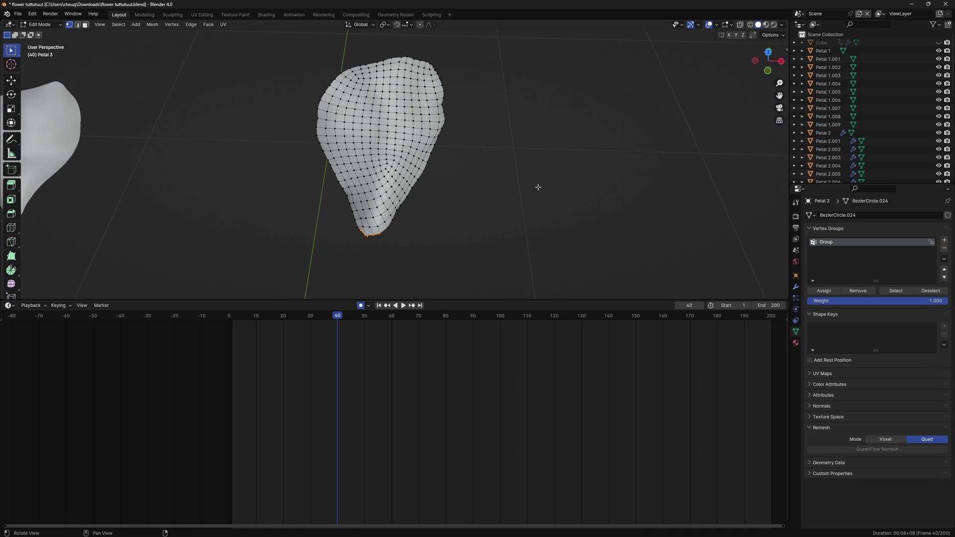
pyautogui.press('Tab')
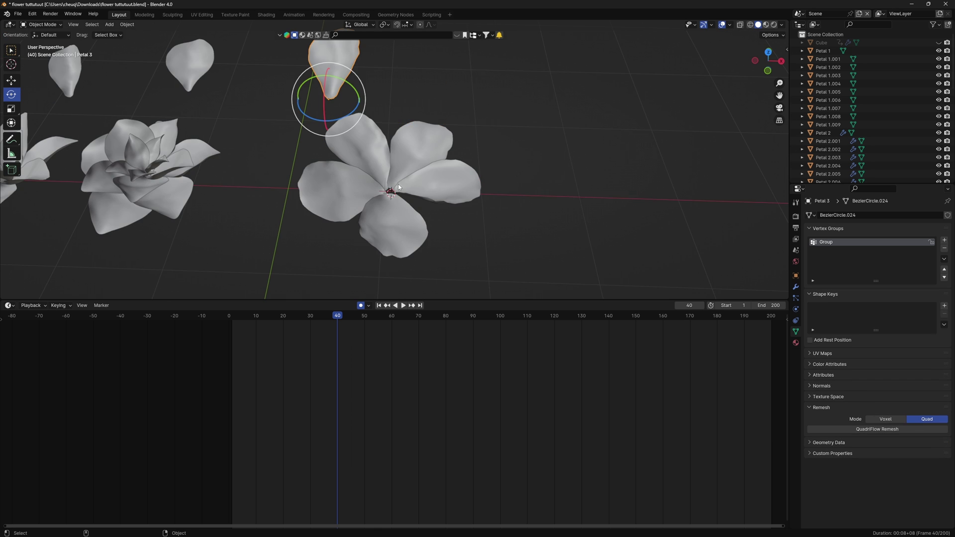
# Step: Examine the spacing of the five-petal flower's petals around the center, including from below
pyautogui.moveTo(398, 186); pyautogui.dragTo(398, 213, button='middle')
pyautogui.click(398, 191)
pyautogui.click(360, 193)
pyautogui.click(355, 241)
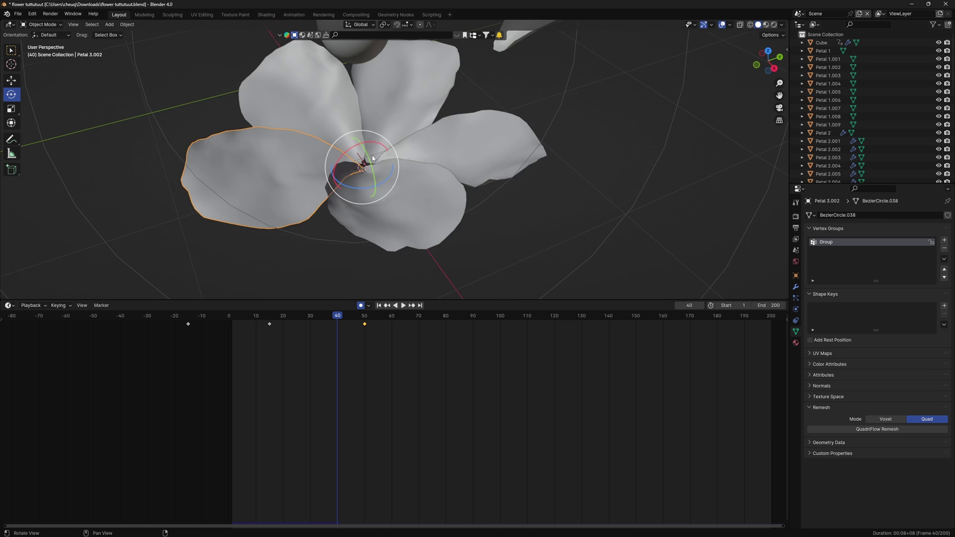
pyautogui.moveTo(369, 162); pyautogui.dragTo(337, 172, button='middle')
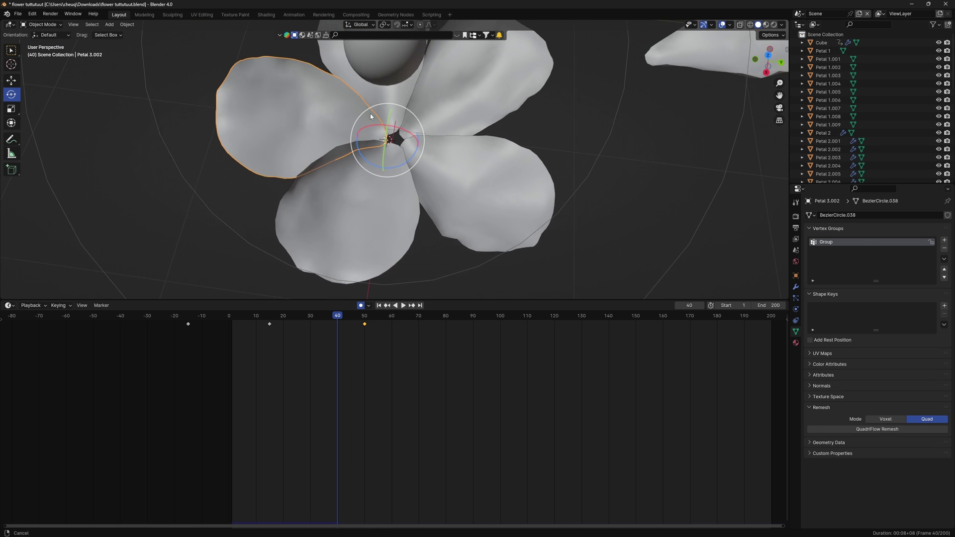
pyautogui.keyDown('shift'); pyautogui.moveTo(316, 115); pyautogui.dragTo(311, 162, button='middle'); pyautogui.keyUp('shift')
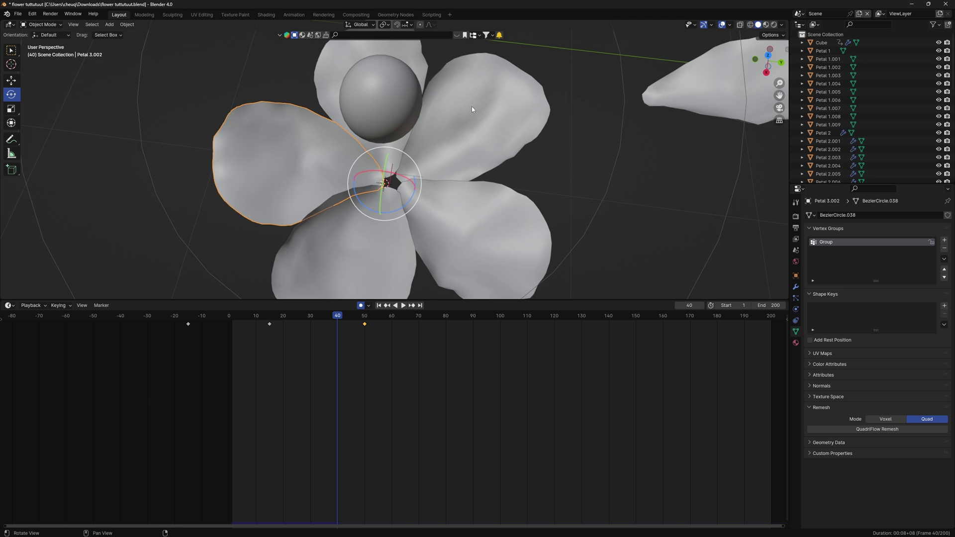
pyautogui.press('ctrl+KP_7')
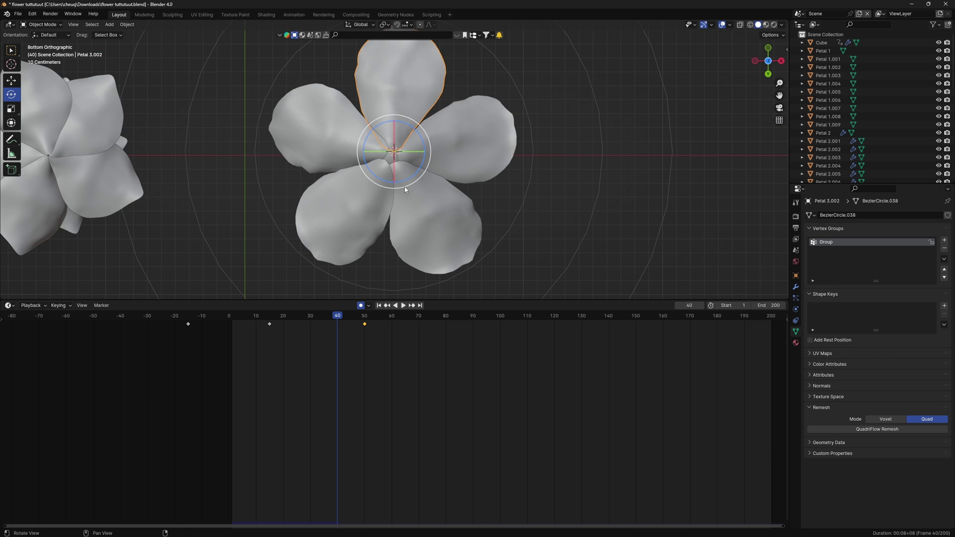
pyautogui.moveTo(404, 189); pyautogui.dragTo(399, 258, button='middle')
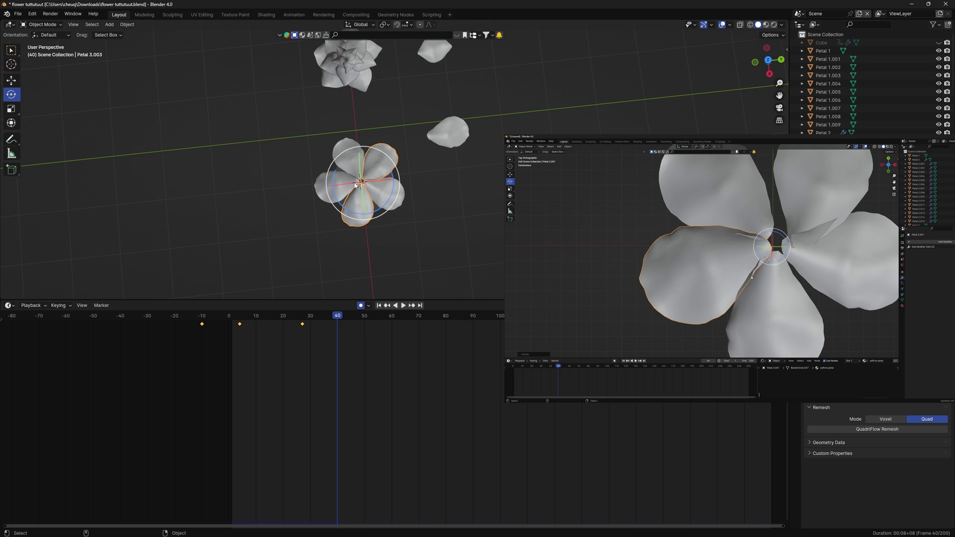
pyautogui.moveTo(409, 157); pyautogui.dragTo(390, 172, button='middle')
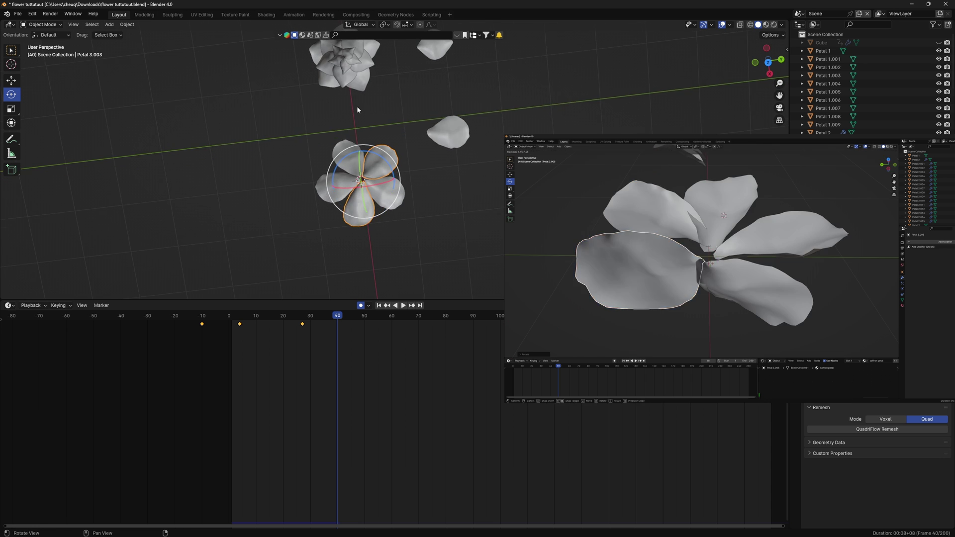
# Step: Examine the layered and many-petaled flowers, comparing their petal arrangements with the five-petal flower from above and from the side
pyautogui.keyDown('shift'); pyautogui.moveTo(357, 106); pyautogui.dragTo(398, 218, button='middle'); pyautogui.keyUp('shift')
pyautogui.scroll(1, 396, 170)
pyautogui.scroll(3, 395, 170)
pyautogui.moveTo(396, 170); pyautogui.dragTo(406, 142, button='middle')
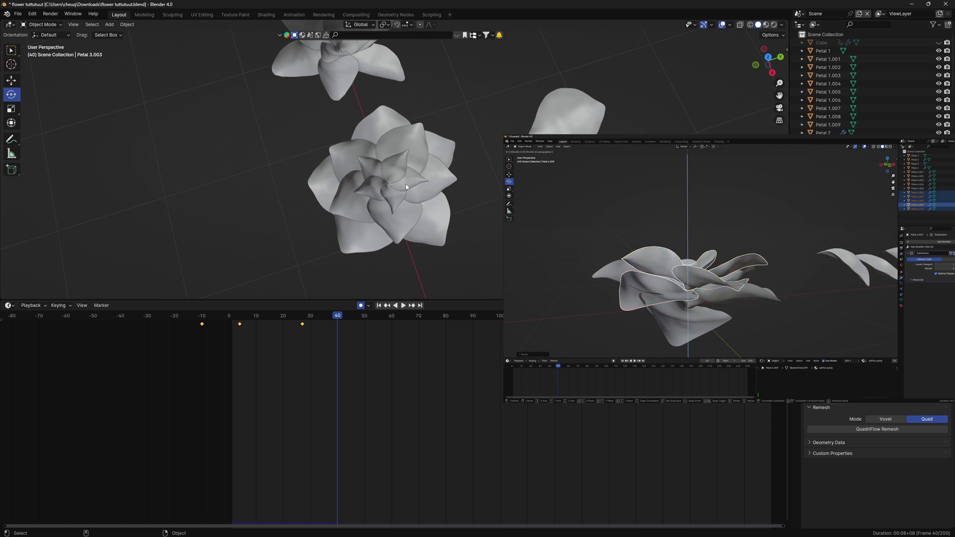
pyautogui.moveTo(418, 196)
pyautogui.mouseDown(button='middle')
pyautogui.moveTo(439, 168)
pyautogui.moveTo(486, 167)
pyautogui.moveTo(431, 217)
pyautogui.moveTo(421, 198)
pyautogui.mouseUp(button='middle')
pyautogui.moveTo(308, 178); pyautogui.dragTo(293, 206, button='middle')
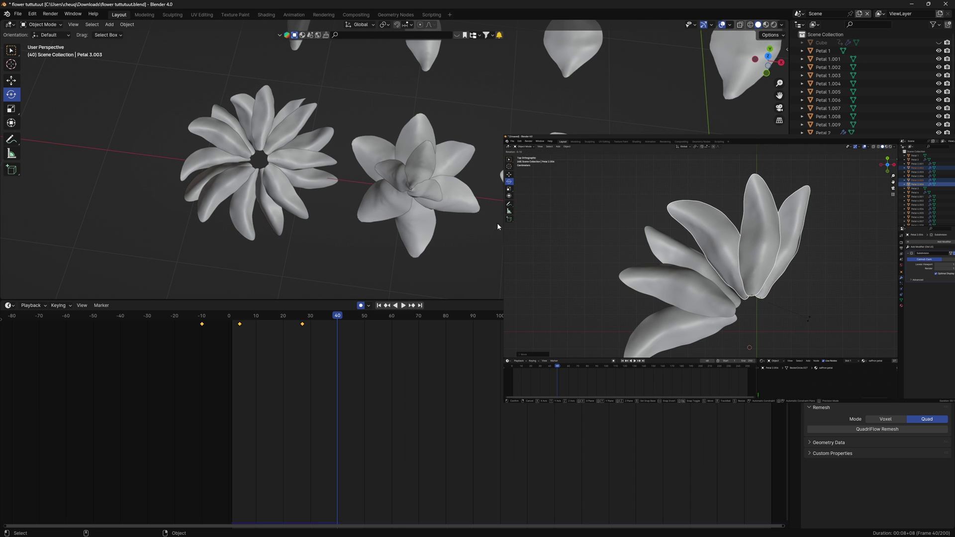
pyautogui.scroll(-3, 472, 212)
pyautogui.keyDown('shift'); pyautogui.moveTo(465, 208); pyautogui.dragTo(267, 155, button='middle'); pyautogui.keyUp('shift')
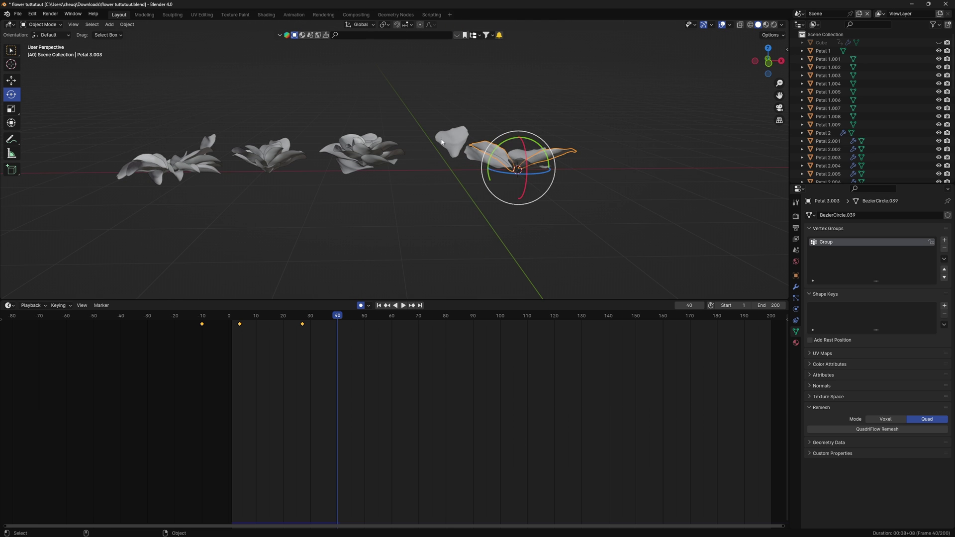
pyautogui.moveTo(442, 141); pyautogui.dragTo(592, 135, button='middle')
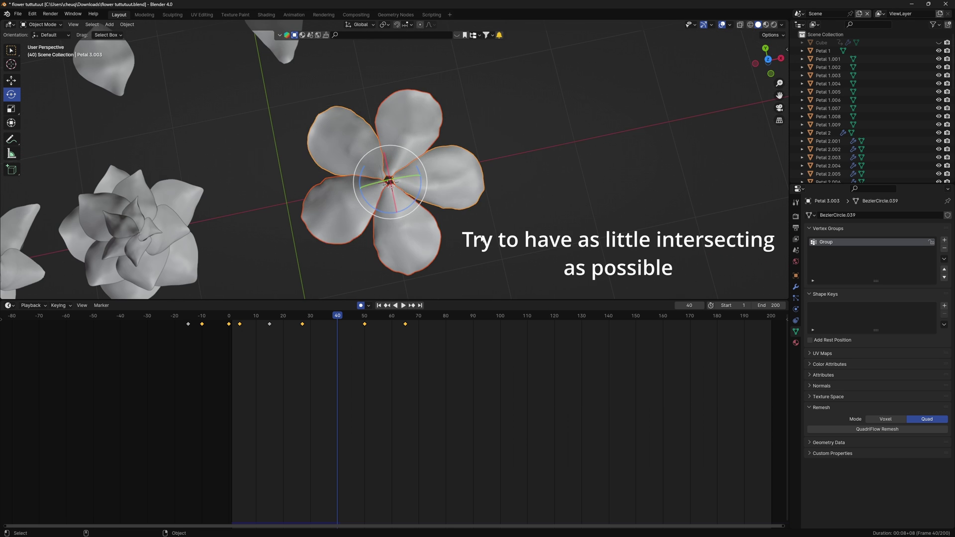
# Step: Inspect the gaps between neighboring petals of the five-petal flower for intersections, especially around the center
pyautogui.moveTo(450, 249); pyautogui.dragTo(435, 220, button='middle')
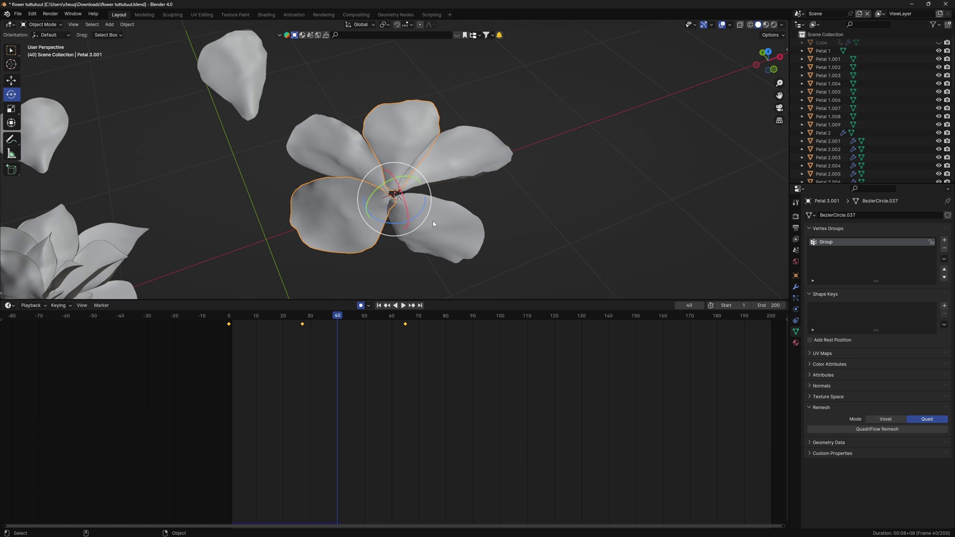
pyautogui.click(432, 223)
pyautogui.moveTo(432, 224); pyautogui.dragTo(391, 185, button='middle')
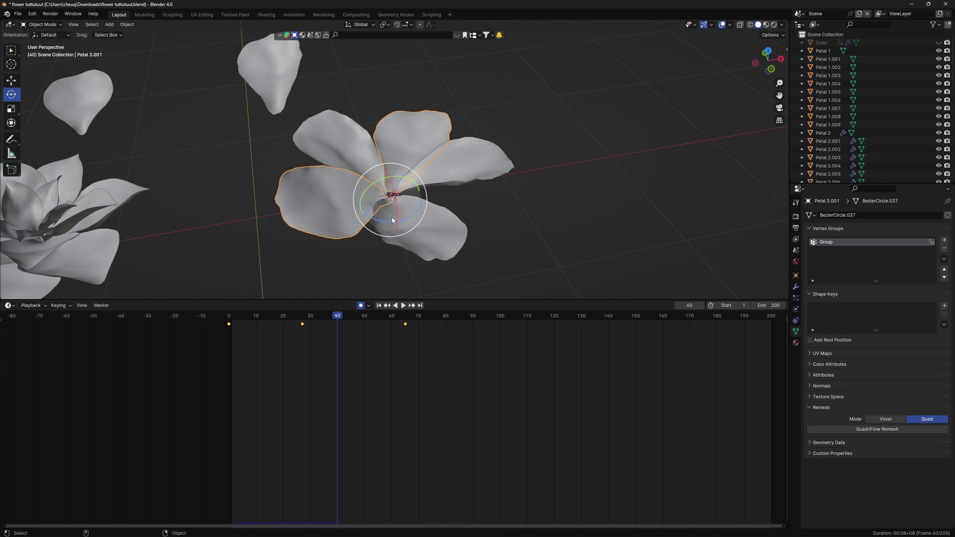
pyautogui.click(392, 220)
pyautogui.hotkey('ctrl', 'z')
pyautogui.moveTo(358, 85); pyautogui.dragTo(488, 264)
pyautogui.moveTo(488, 264); pyautogui.dragTo(465, 276, button='middle')
pyautogui.moveTo(267, 100); pyautogui.dragTo(589, 195)
pyautogui.click(367, 170)
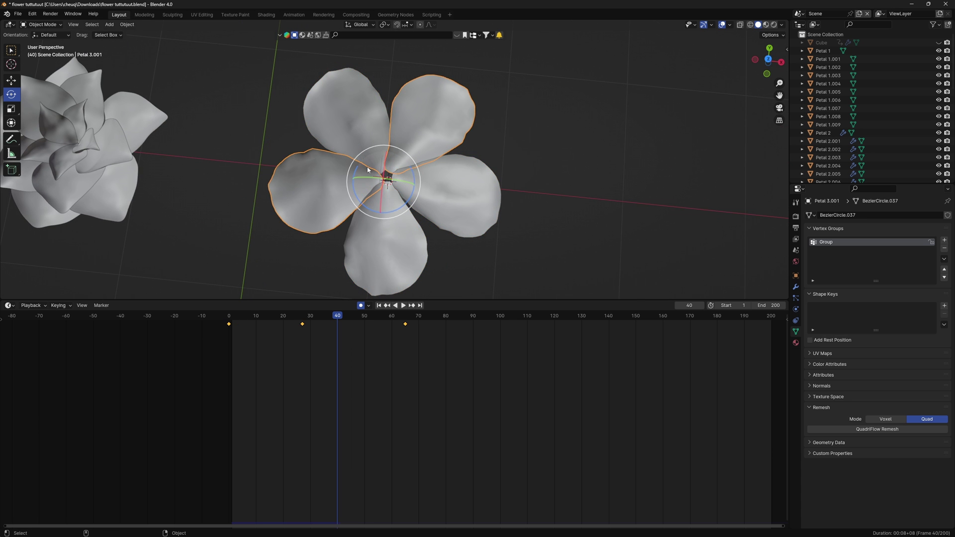
pyautogui.click(336, 98)
pyautogui.click(438, 134)
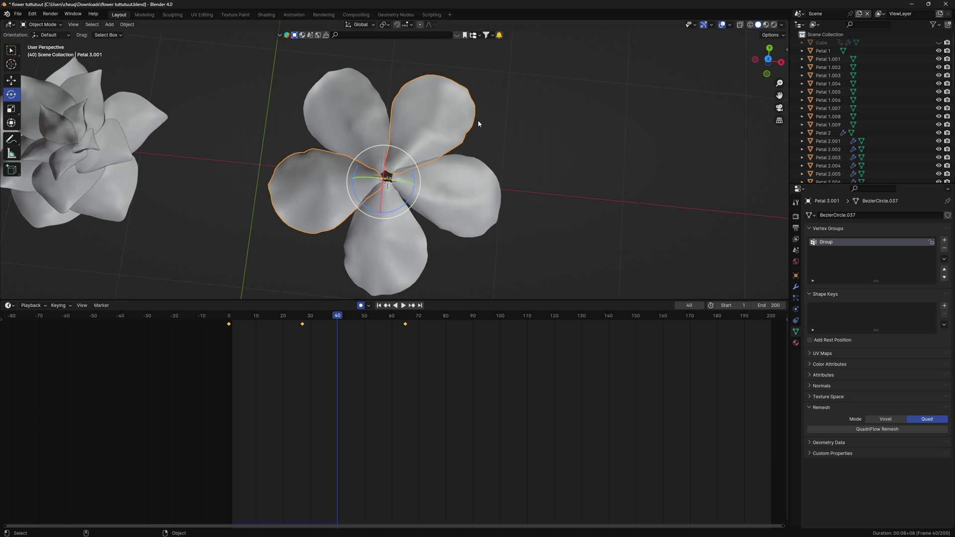
pyautogui.click(368, 125)
pyautogui.click(356, 181)
# Step: Select Petal 3.002 and play the flower animation from frame 1
pyautogui.click(392, 229)
pyautogui.moveTo(450, 266); pyautogui.dragTo(347, 277, button='middle')
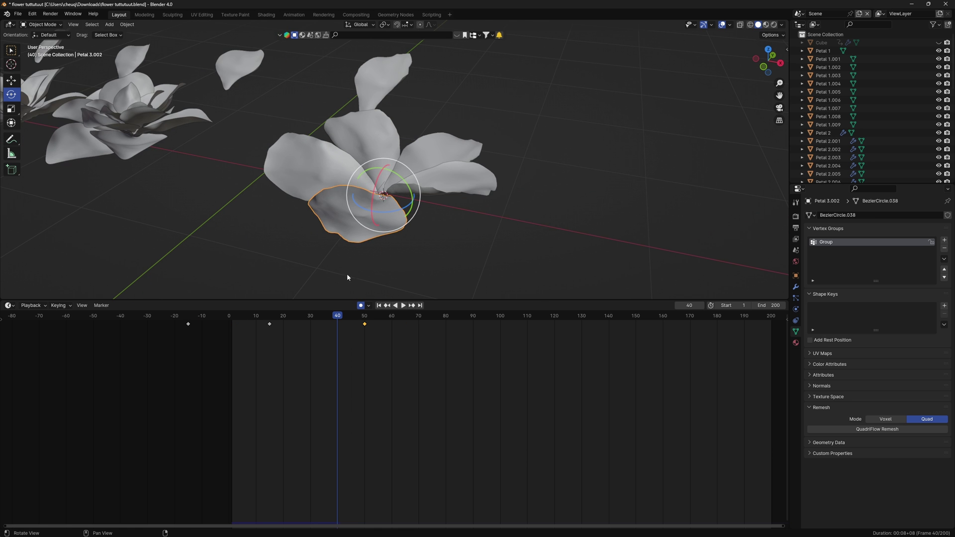
pyautogui.click(339, 169)
pyautogui.moveTo(319, 198); pyautogui.dragTo(371, 190, button='middle')
pyautogui.click(231, 315)
pyautogui.press('space')
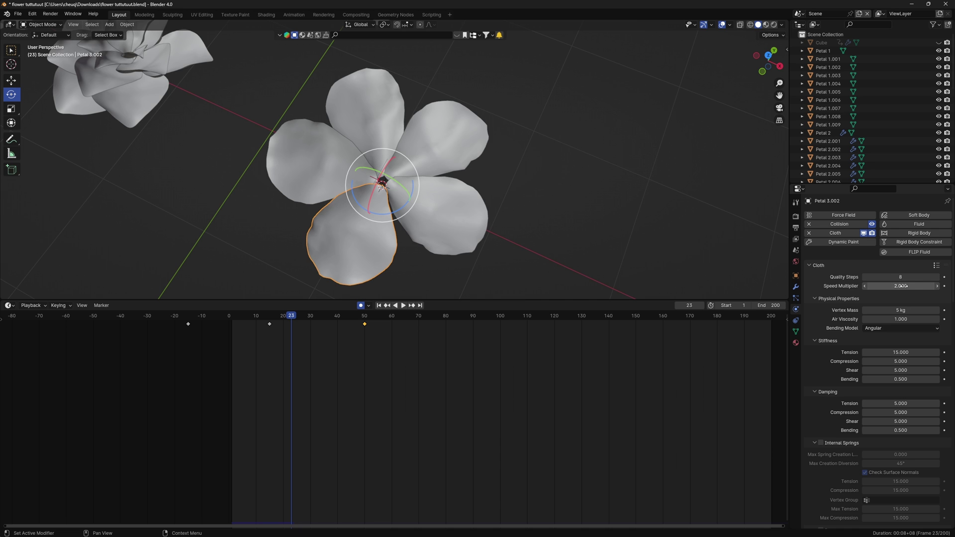
# Step: Examine Petal 3.002's cloth settings, covering quality steps, physical properties, stiffness, damping, pin group and collisions
pyautogui.scroll(-2, 903, 287)
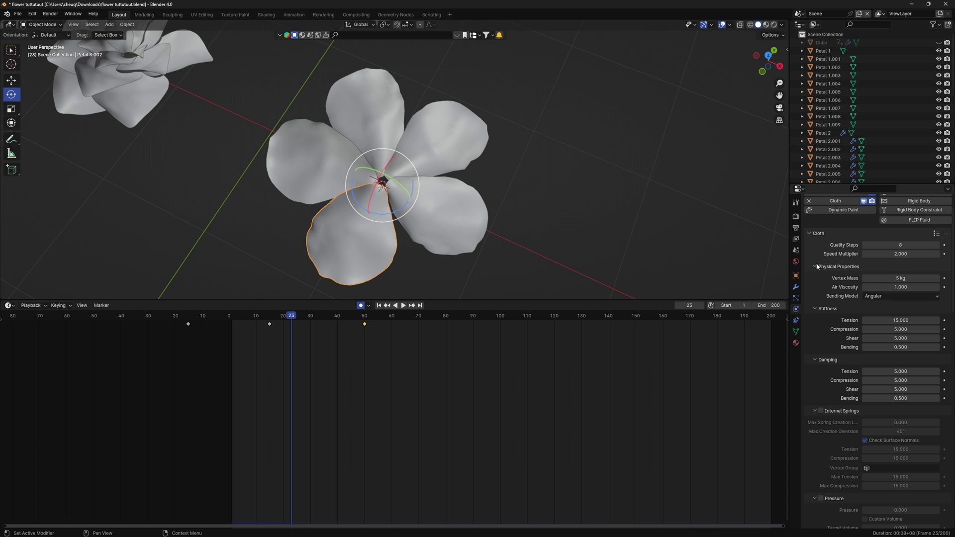
pyautogui.moveTo(570, 241); pyautogui.dragTo(312, 230, button='middle')
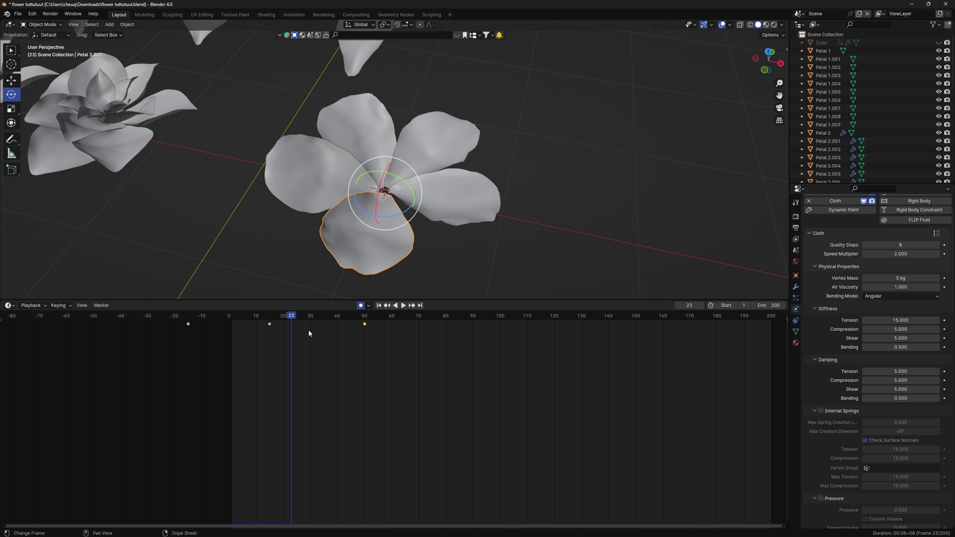
pyautogui.press('space')
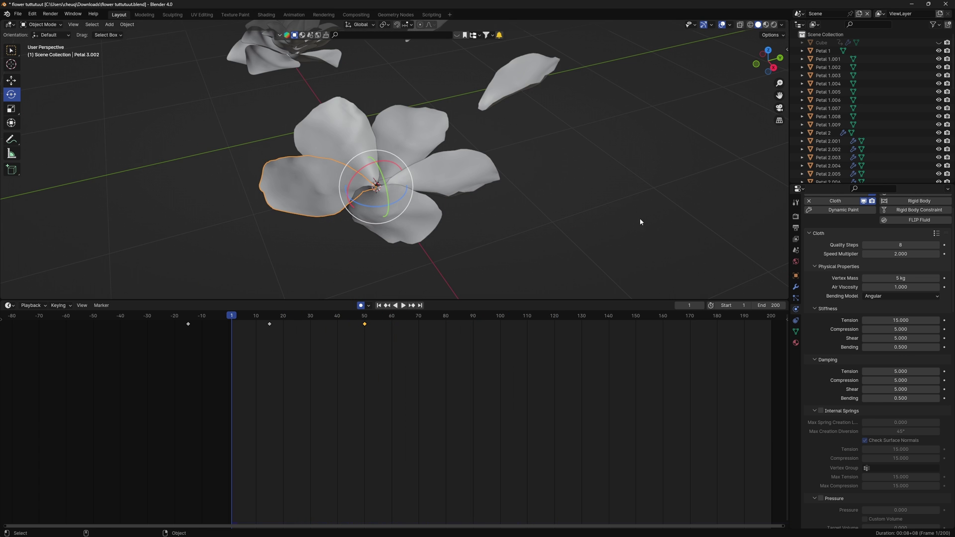
pyautogui.scroll(-3, 907, 234)
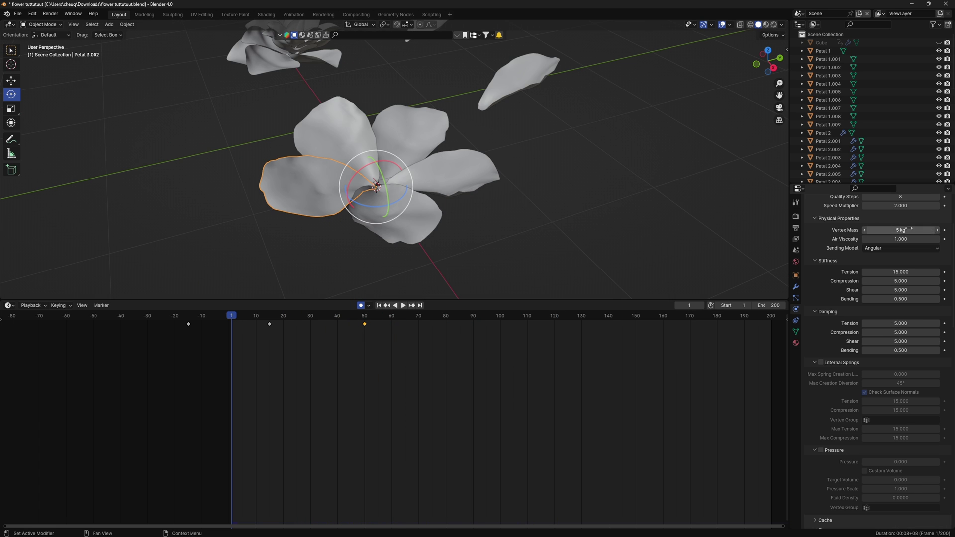
pyautogui.scroll(-2, 907, 231)
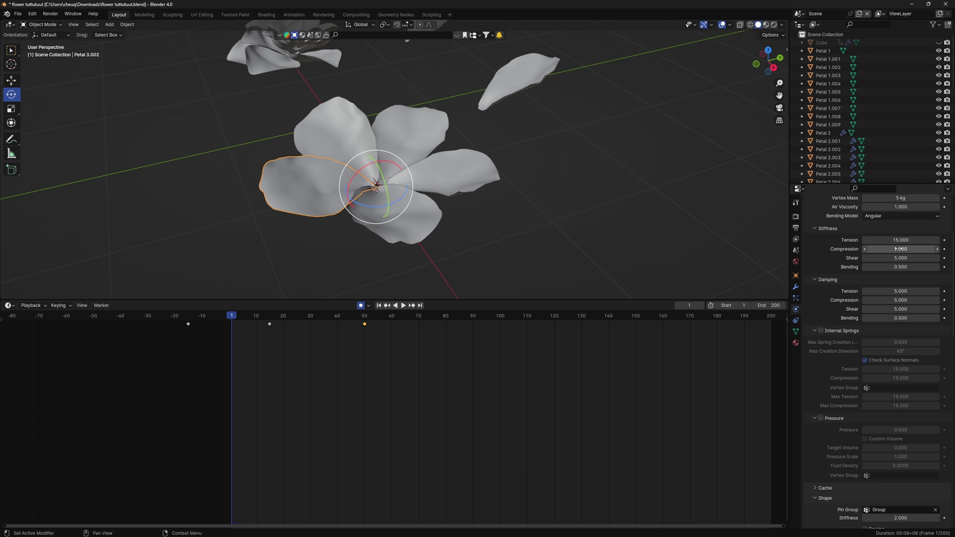
pyautogui.scroll(-4, 885, 289)
pyautogui.scroll(3, 887, 314)
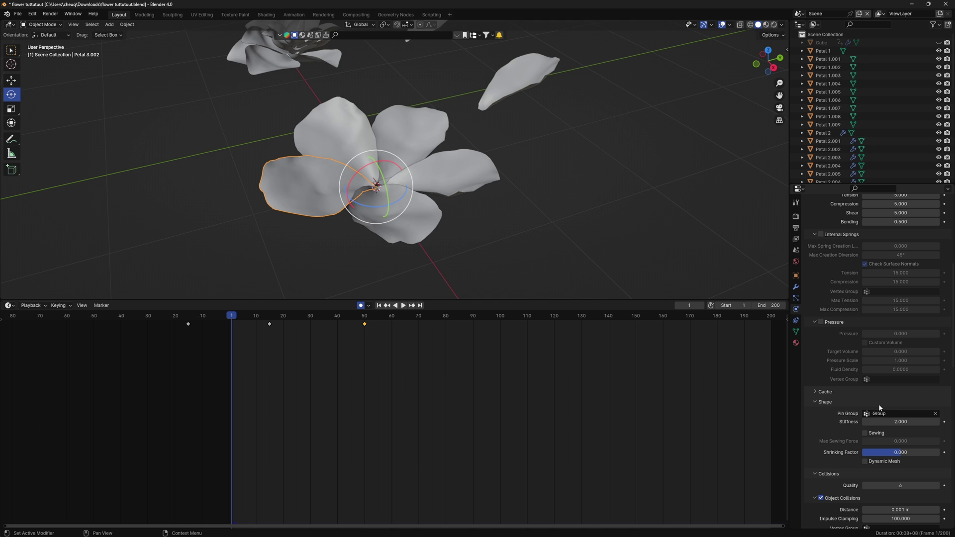
pyautogui.scroll(-5, 910, 413)
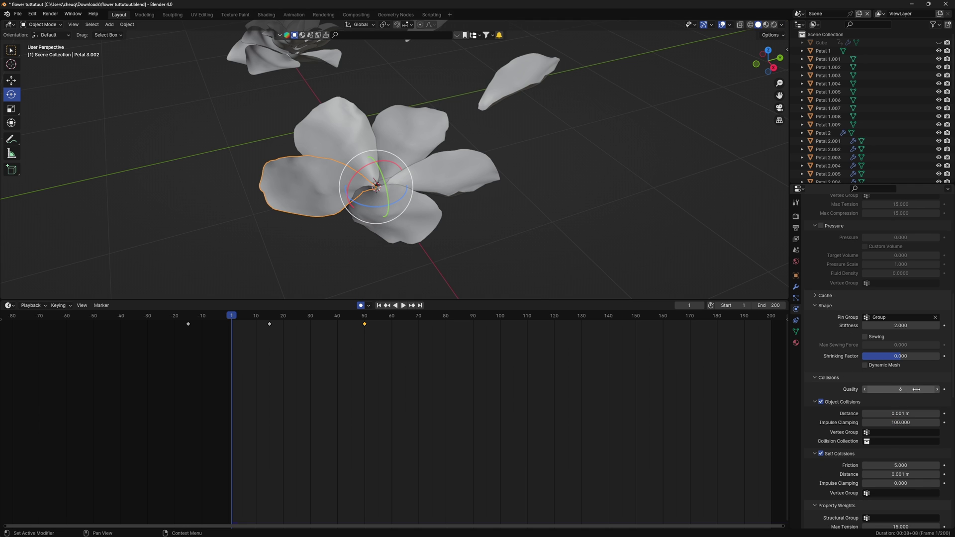
# Step: Review the petals' self-collision, property weight and field weight settings, including those of Petal 3.001
pyautogui.moveTo(412, 78); pyautogui.dragTo(523, 112, button='middle')
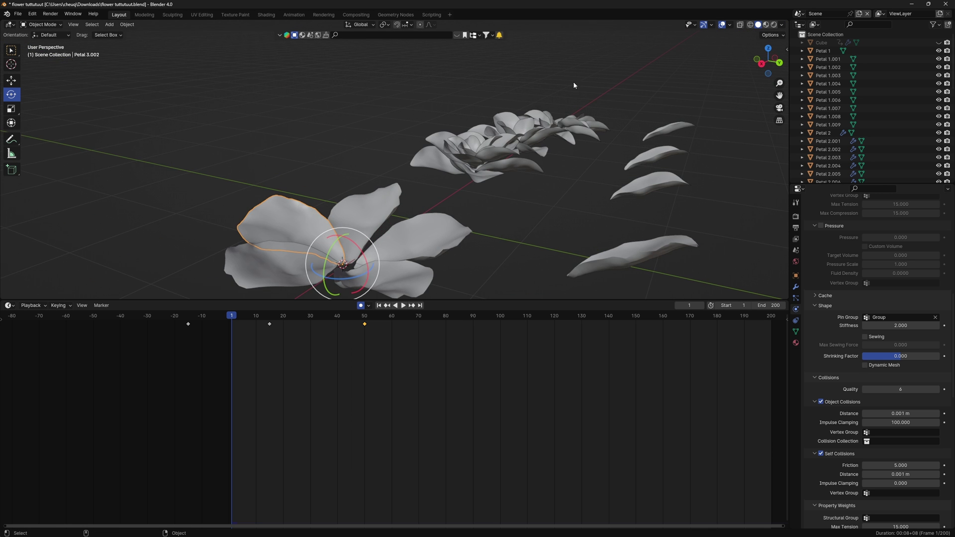
pyautogui.moveTo(370, 189); pyautogui.dragTo(562, 202, button='middle')
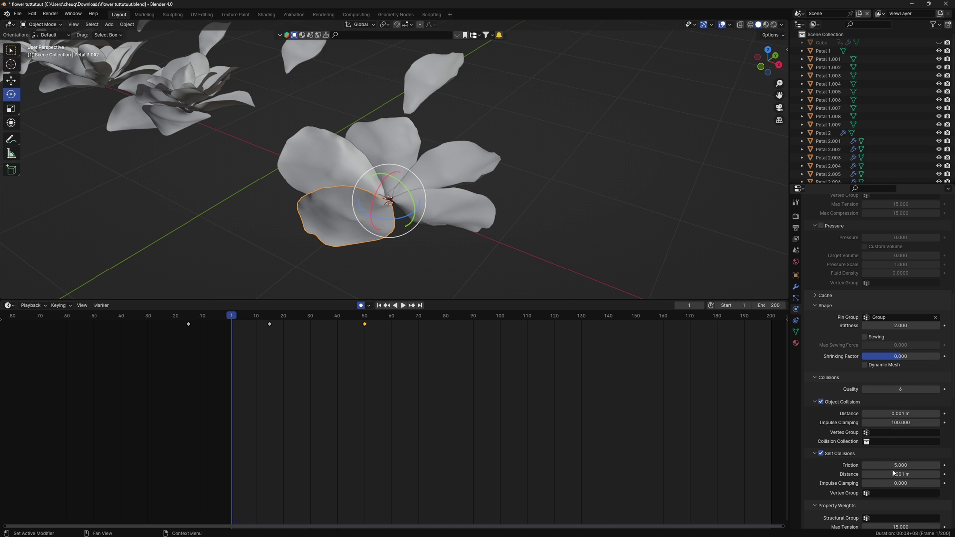
pyautogui.scroll(-5, 832, 419)
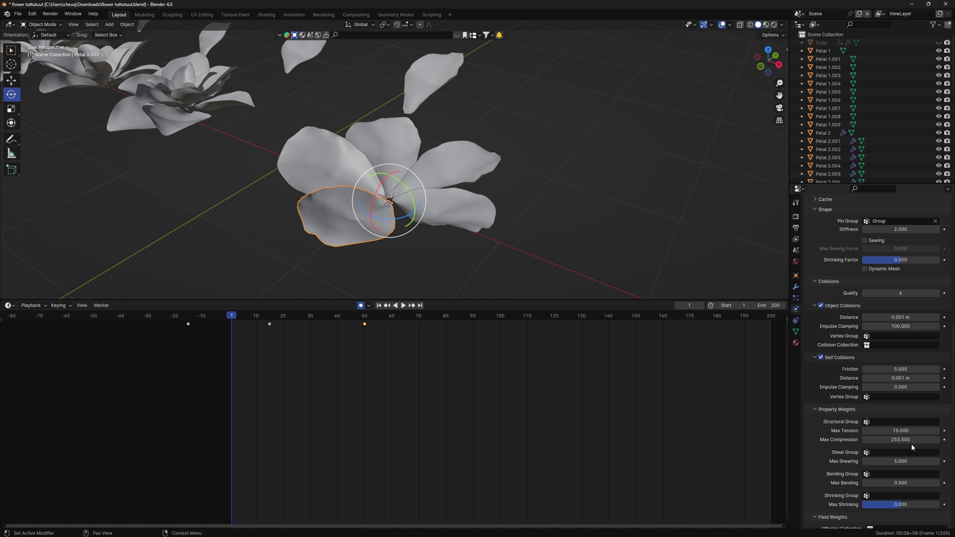
pyautogui.scroll(-6, 885, 413)
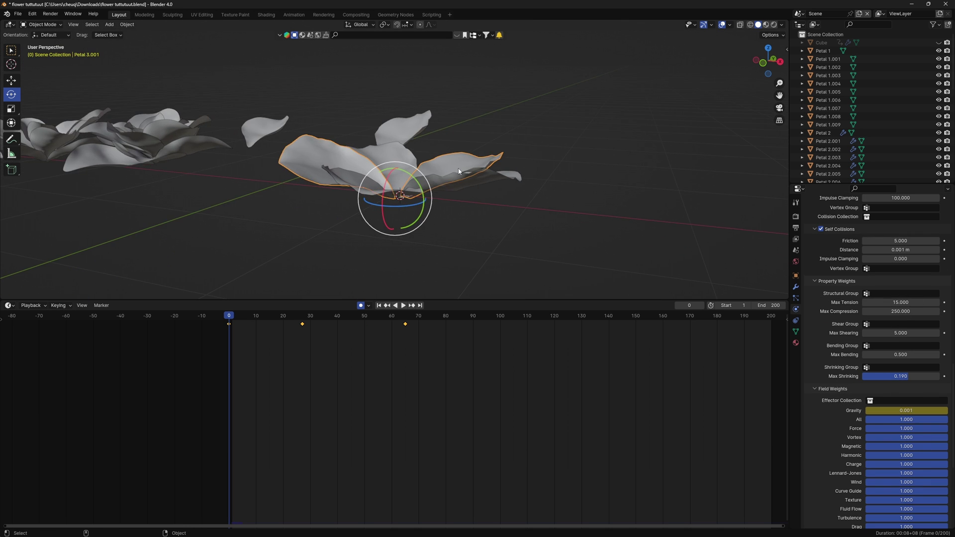
pyautogui.moveTo(459, 171); pyautogui.dragTo(470, 239, button='middle')
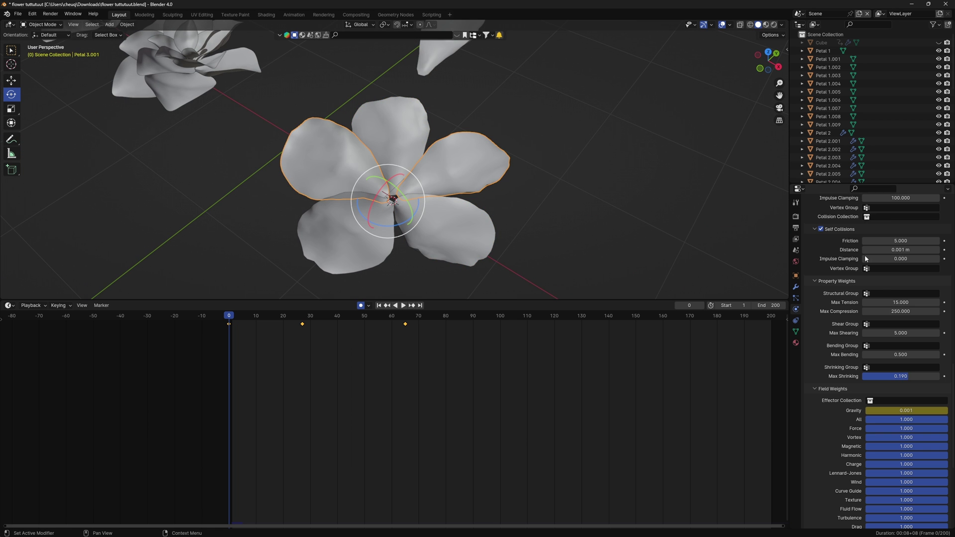
pyautogui.scroll(15, 879, 270)
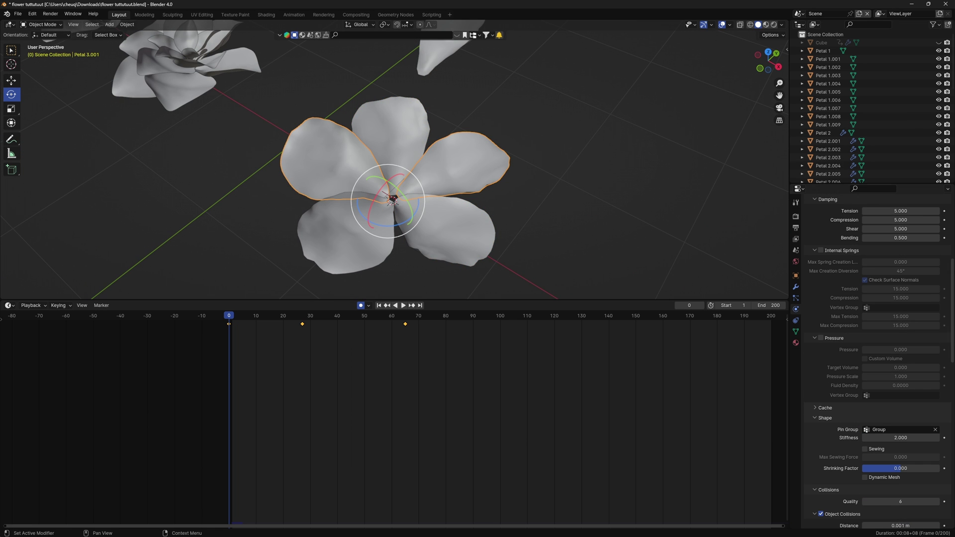
pyautogui.scroll(7, 431, 216)
pyautogui.scroll(-8, 431, 217)
# Step: Select all five petals with Petal 3.001 active and search for the Copy Modifiers command
pyautogui.keyDown('shift'); pyautogui.click(390, 141); pyautogui.keyUp('shift')
pyautogui.keyDown('shift'); pyautogui.click(428, 224); pyautogui.keyUp('shift')
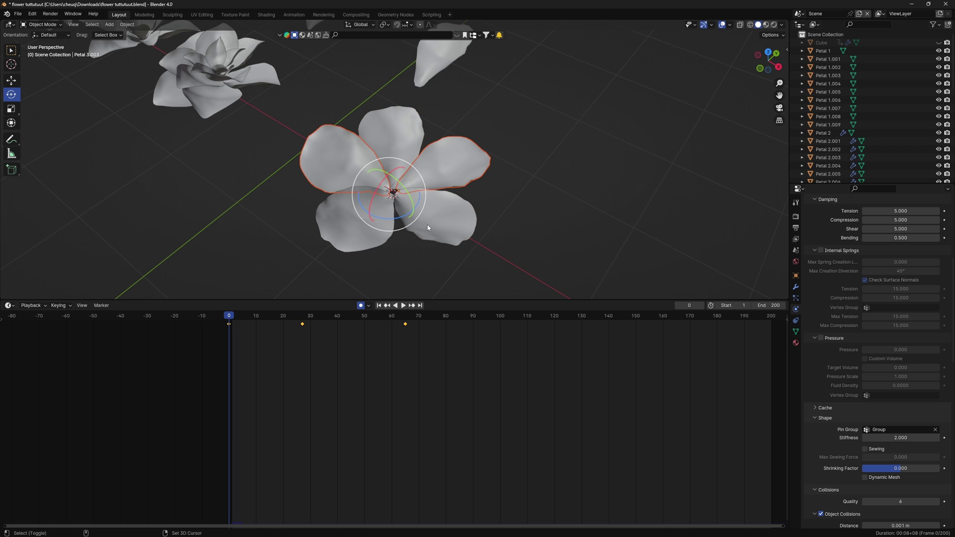
pyautogui.keyDown('shift'); pyautogui.click(366, 205); pyautogui.keyUp('shift')
pyautogui.keyDown('shift'); pyautogui.click(393, 142); pyautogui.keyUp('shift')
pyautogui.keyDown('shift'); pyautogui.click(434, 221); pyautogui.keyUp('shift')
pyautogui.moveTo(434, 222); pyautogui.dragTo(284, 228, button='middle')
pyautogui.keyDown('shift'); pyautogui.click(426, 192); pyautogui.keyUp('shift')
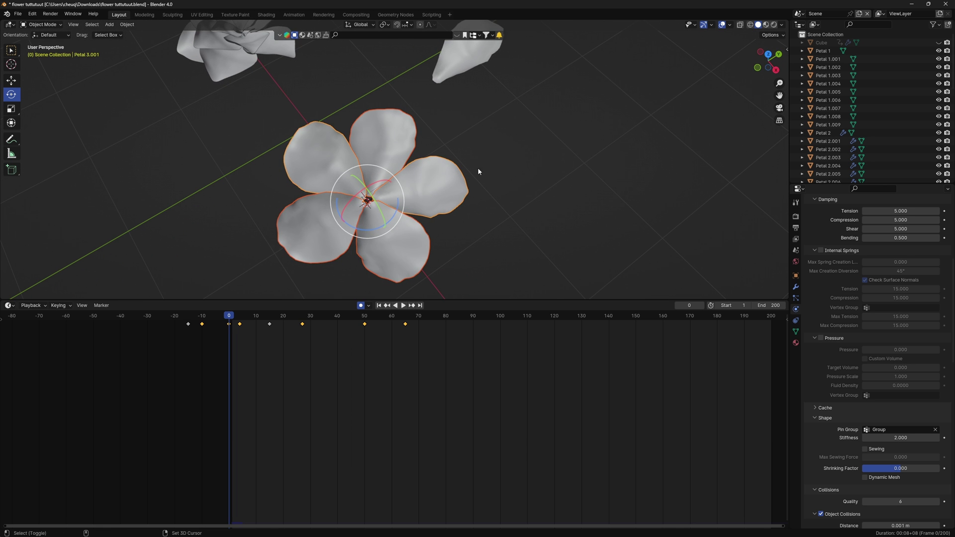
pyautogui.press('F3')
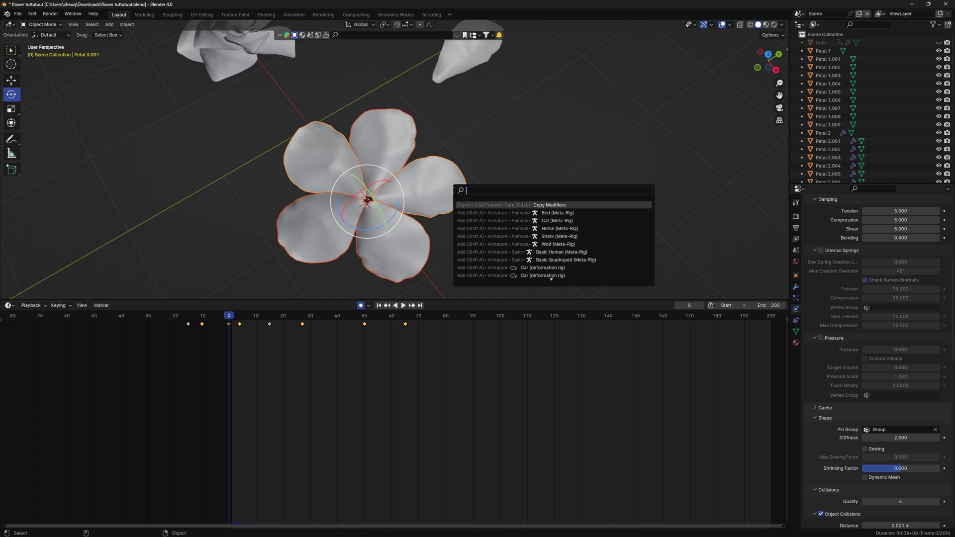
pyautogui.write('copy')
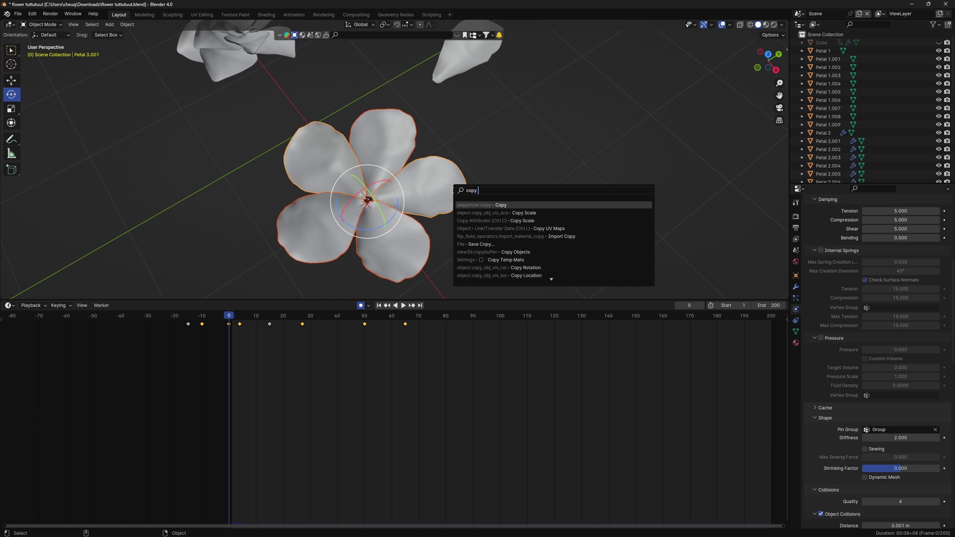
pyautogui.write(' modifer')
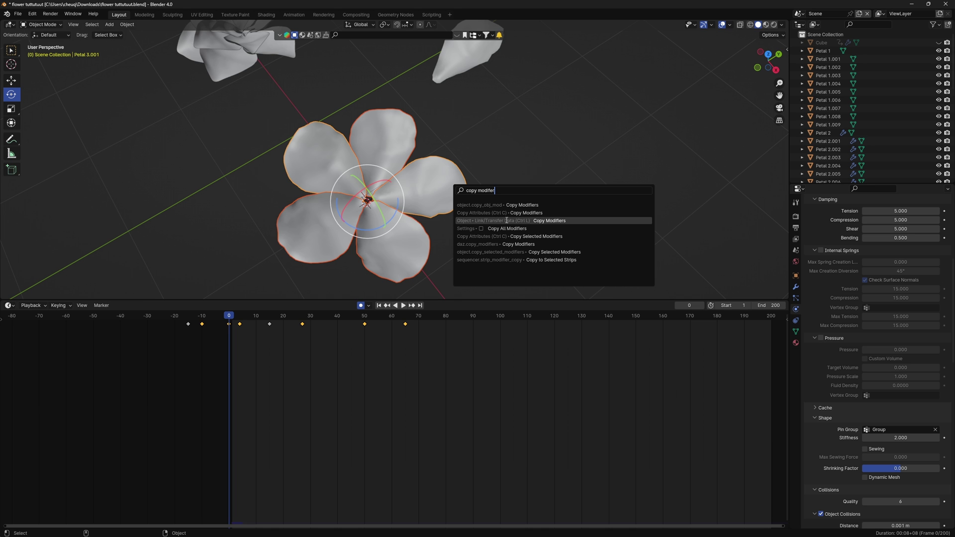
pyautogui.click(562, 147)
pyautogui.click(393, 241)
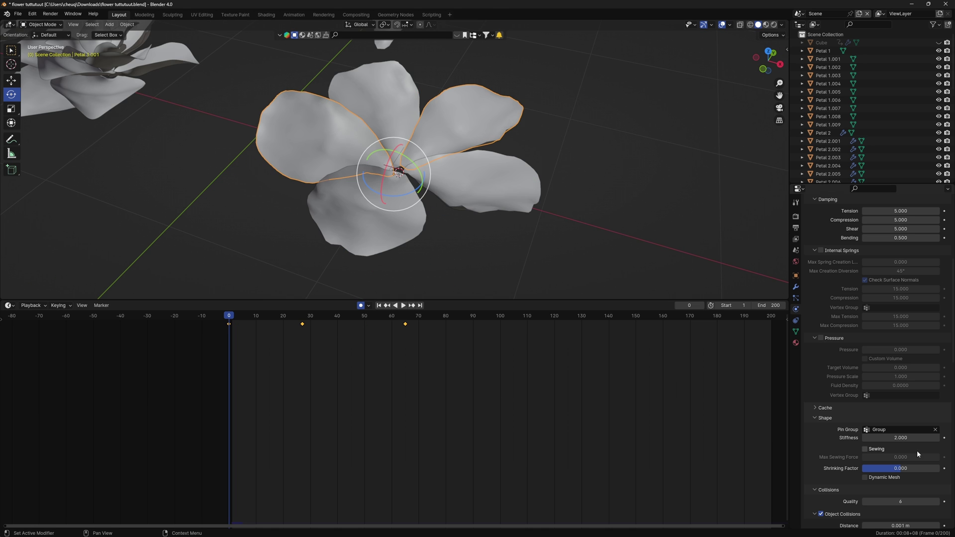
# Step: Examine Petal 3.002's keyframed gravity field weight and its keyframe timing at frame 1
pyautogui.scroll(-10, 884, 443)
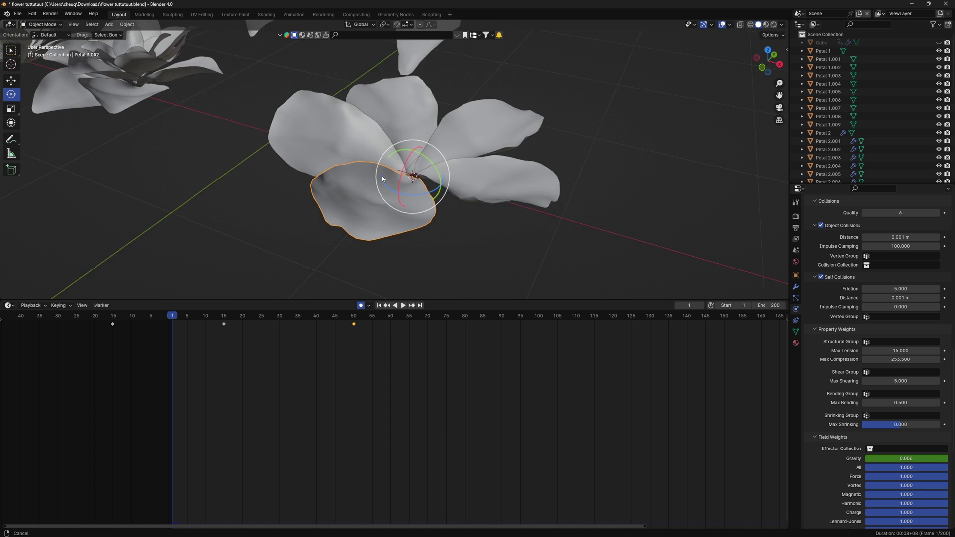
pyautogui.keyDown('shift'); pyautogui.moveTo(382, 176); pyautogui.dragTo(362, 193, button='middle'); pyautogui.keyUp('shift')
pyautogui.moveTo(741, 276); pyautogui.dragTo(616, 283, button='middle')
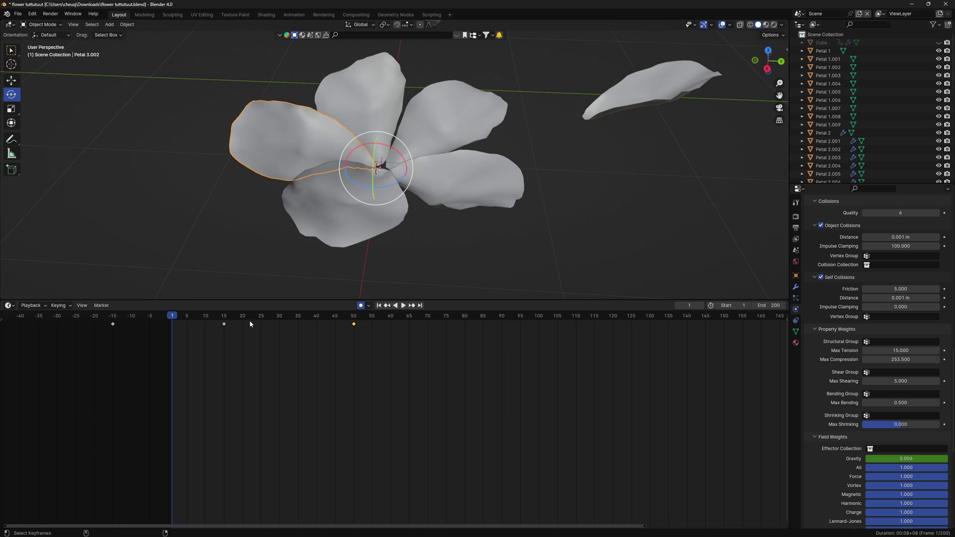
pyautogui.moveTo(399, 182); pyautogui.dragTo(462, 203, button='middle')
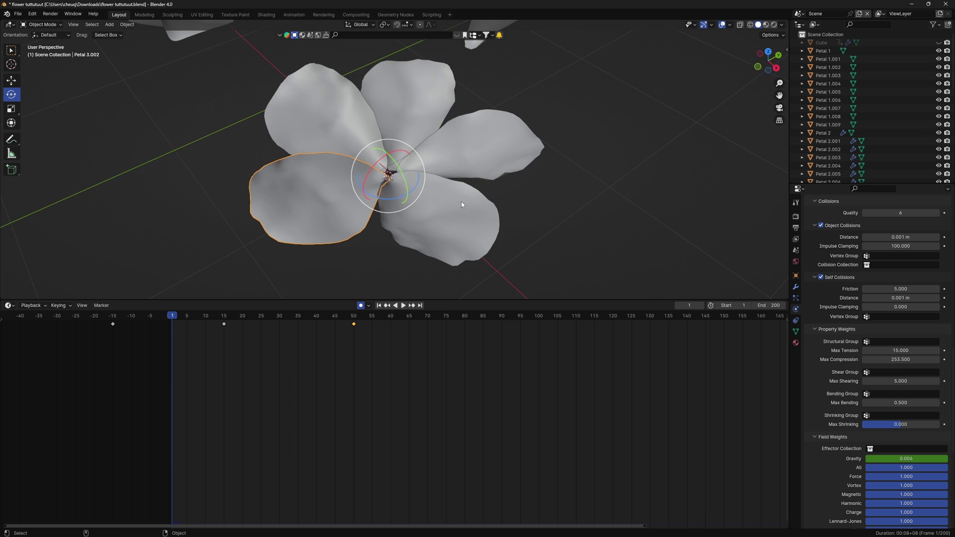
# Step: Select Petal 3.003 and play its cloth simulation from frame 1 in a low side view
pyautogui.click(412, 240)
pyautogui.moveTo(411, 240); pyautogui.dragTo(365, 258, button='middle')
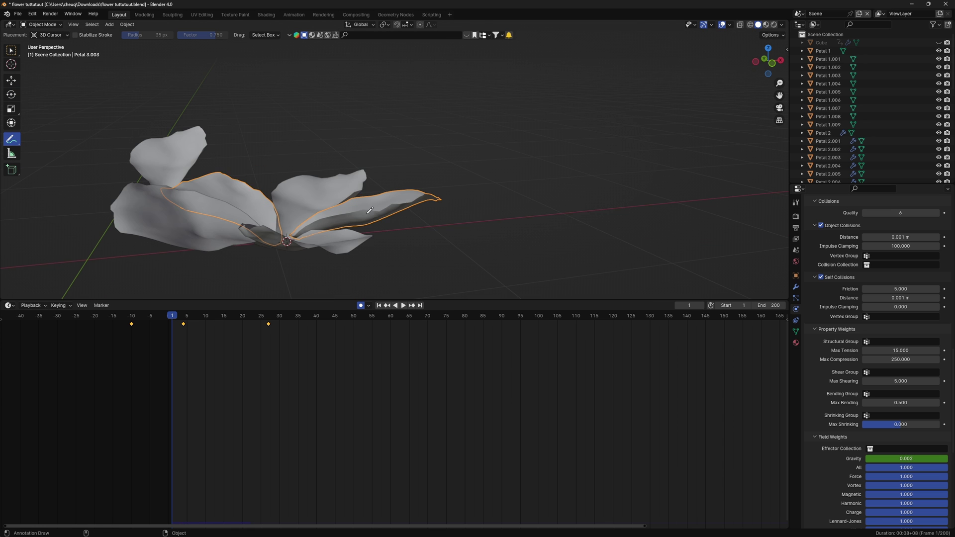
pyautogui.moveTo(370, 211)
pyautogui.mouseDown(button='middle')
pyautogui.moveTo(467, 213)
pyautogui.moveTo(395, 225)
pyautogui.moveTo(409, 222)
pyautogui.mouseUp(button='middle')
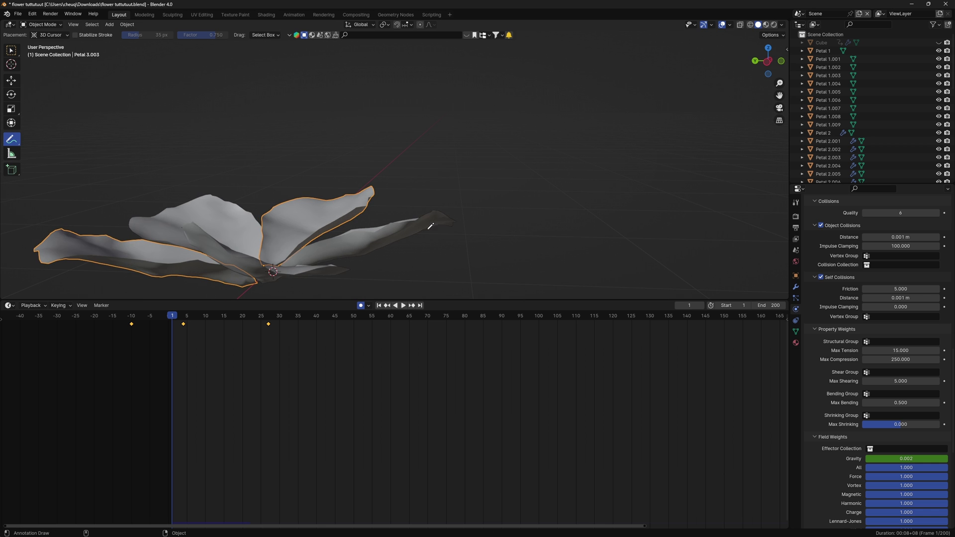
pyautogui.press('space')
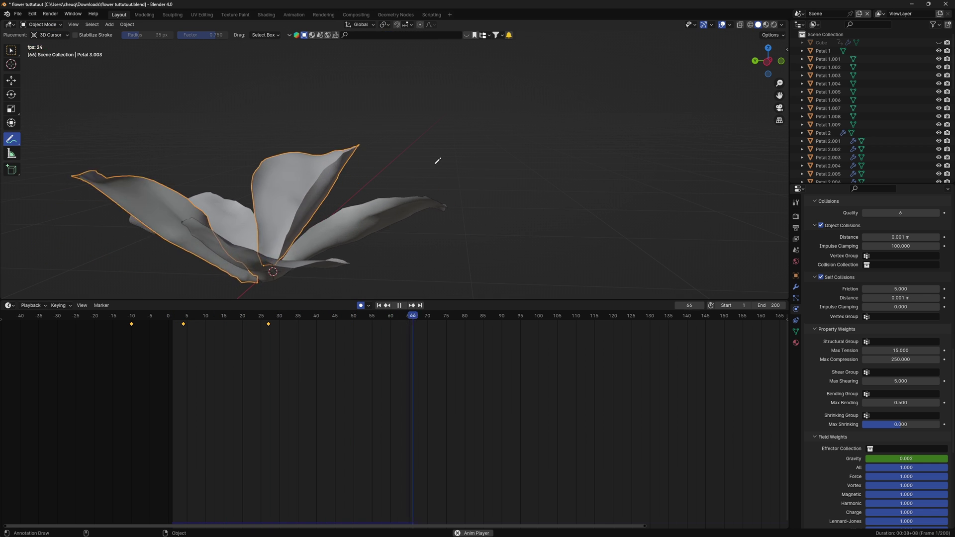
# Step: Try to move Petal 3.002's first gravity keyframe to frame 1
pyautogui.press('space')
pyautogui.moveTo(228, 313); pyautogui.dragTo(172, 315)
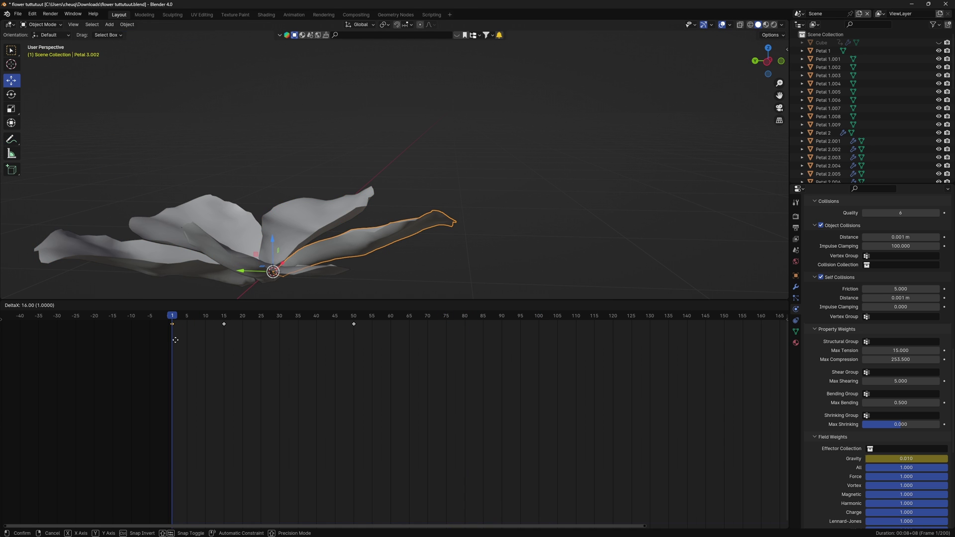
pyautogui.press('Escape')
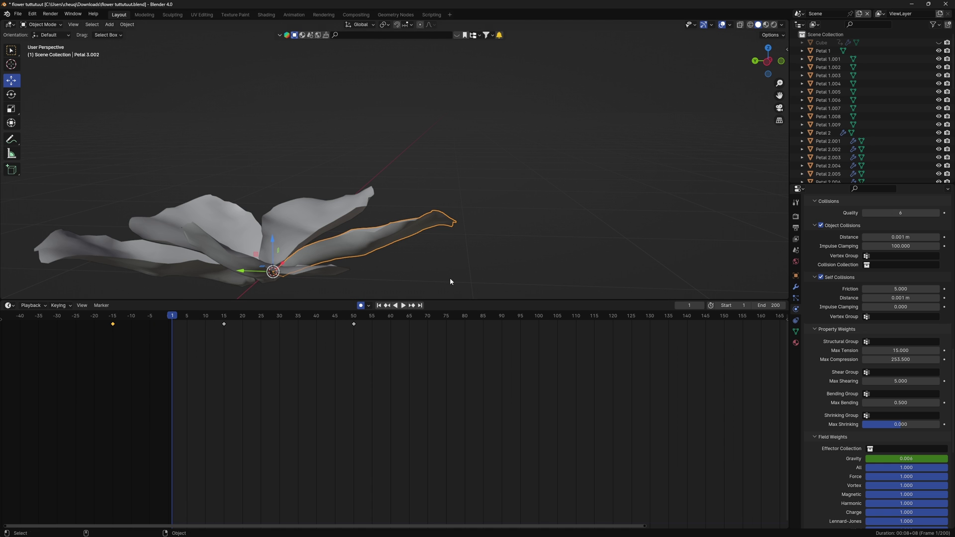
# Step: Examine the flower's shape and Petal 3.002's gravity field weight at its keyframes on frames 15 and 50
pyautogui.moveTo(450, 277); pyautogui.dragTo(417, 3, button='middle')
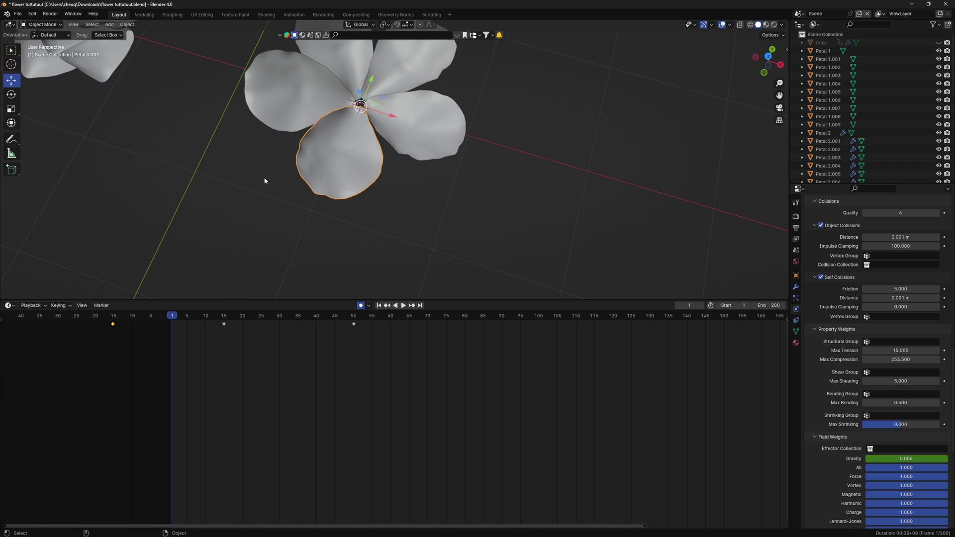
pyautogui.moveTo(264, 179); pyautogui.dragTo(447, 195, button='middle')
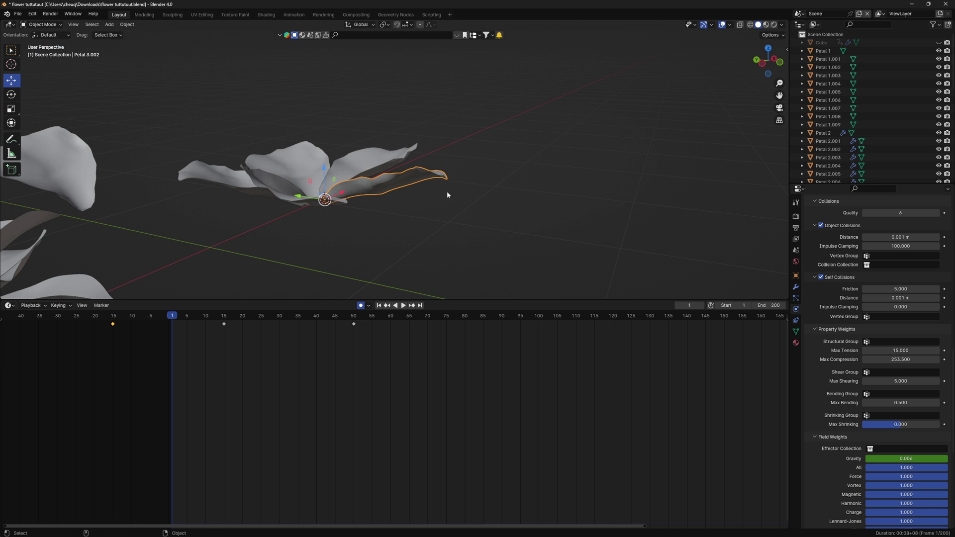
pyautogui.press('space')
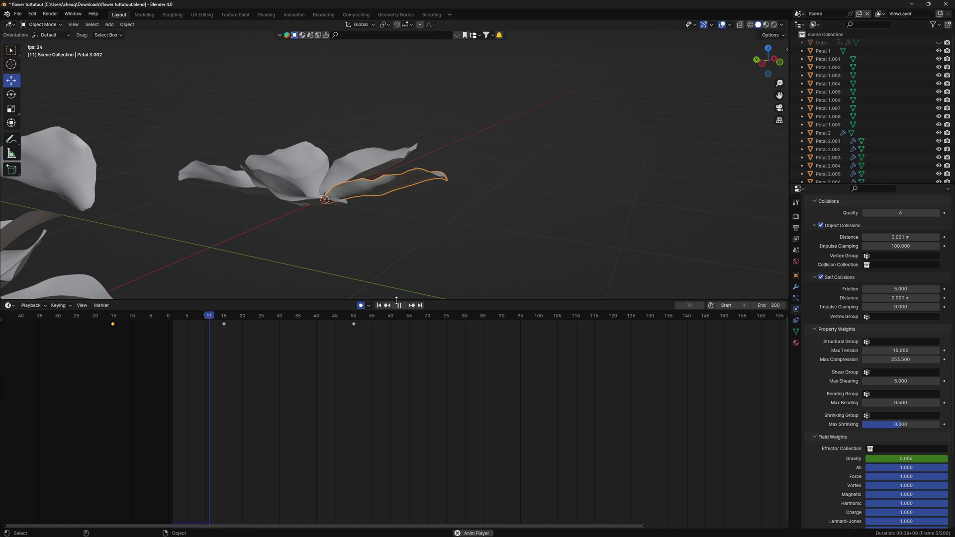
pyautogui.click(226, 318)
pyautogui.press('space')
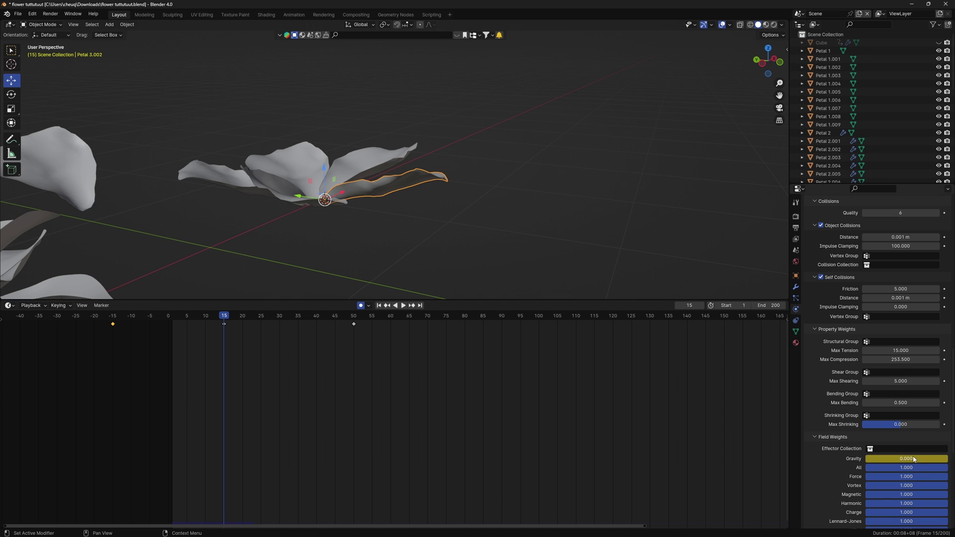
pyautogui.scroll(3, 422, 185)
pyautogui.click(354, 316)
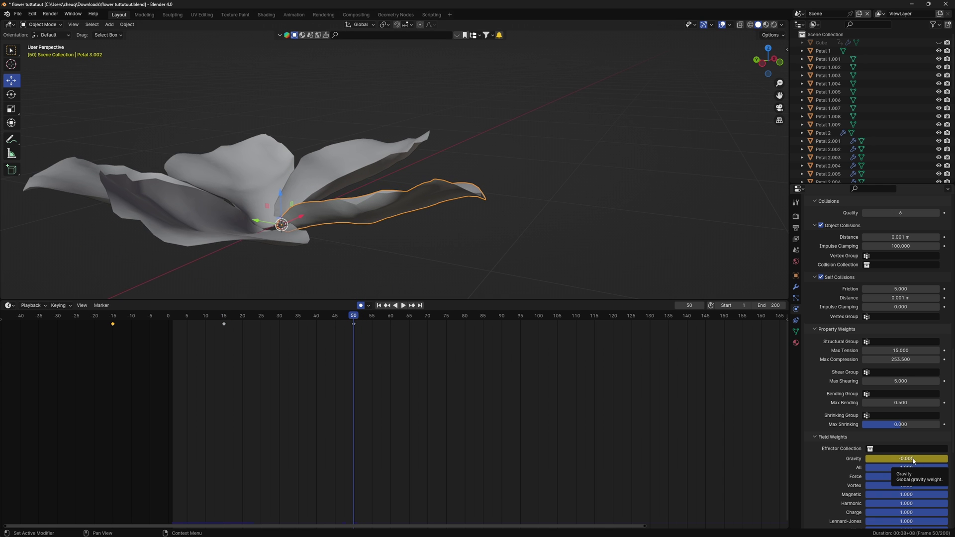
pyautogui.press('space')
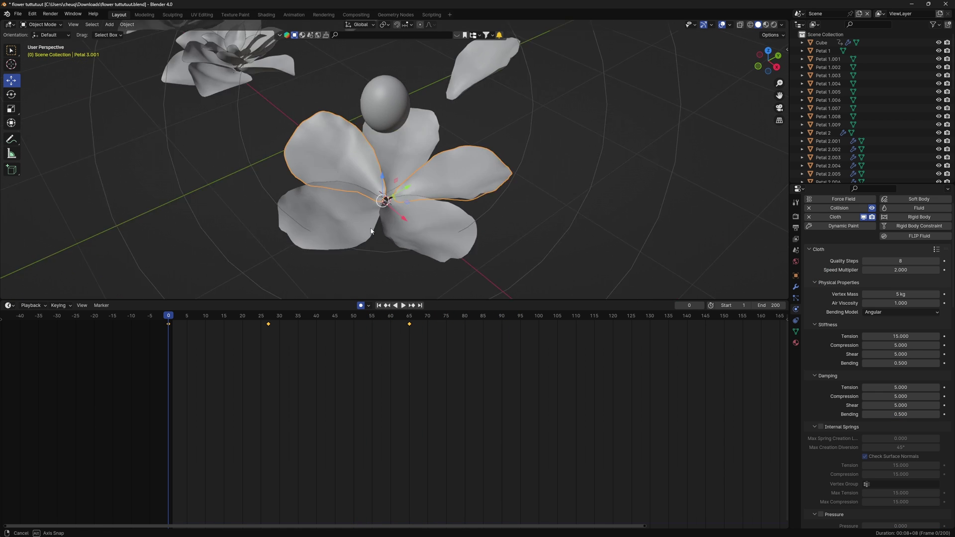
# Step: Review Petal 3.001's cloth quality, field weight and Softbody & Cloth collision thickness settings
pyautogui.scroll(5, 390, 230)
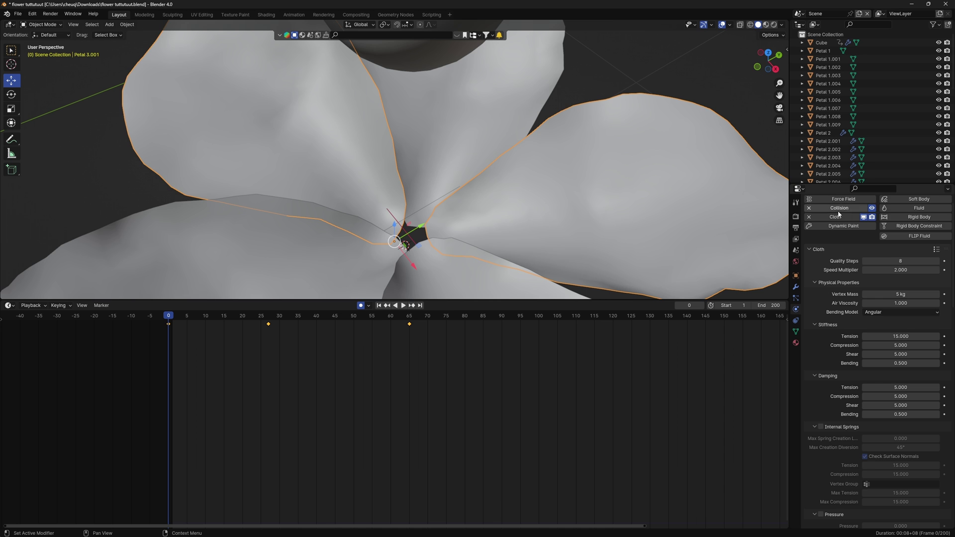
pyautogui.scroll(-15, 840, 333)
pyautogui.scroll(15, 840, 333)
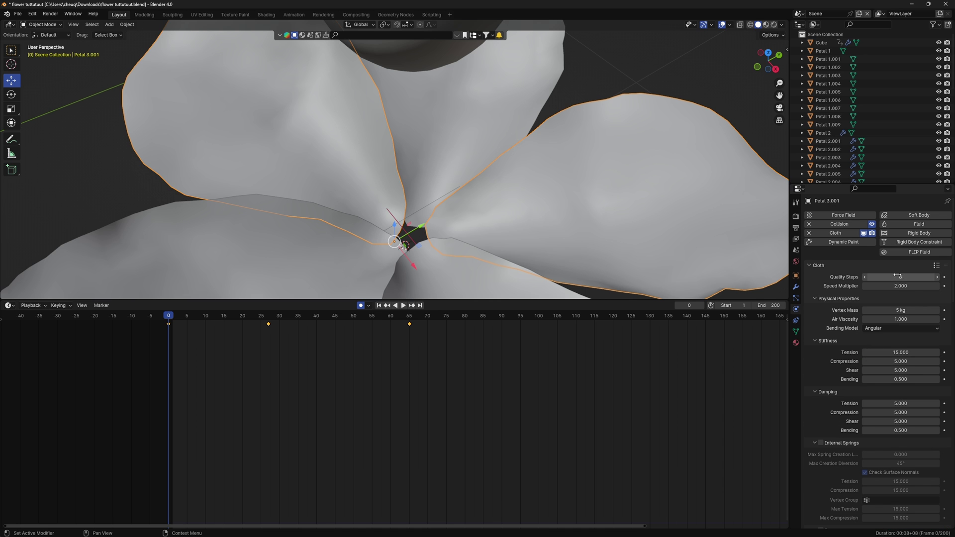
pyautogui.scroll(-20, 812, 394)
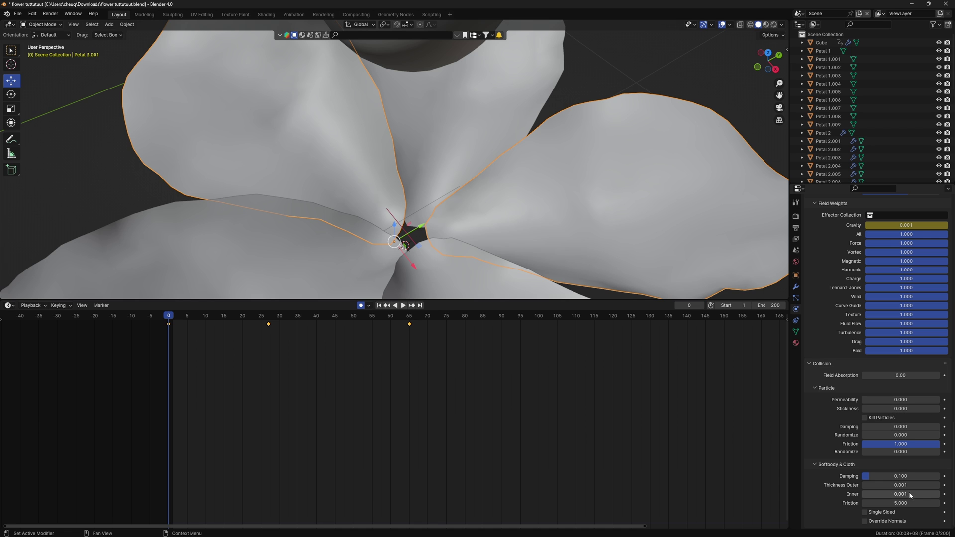
pyautogui.moveTo(899, 488); pyautogui.dragTo(870, 485)
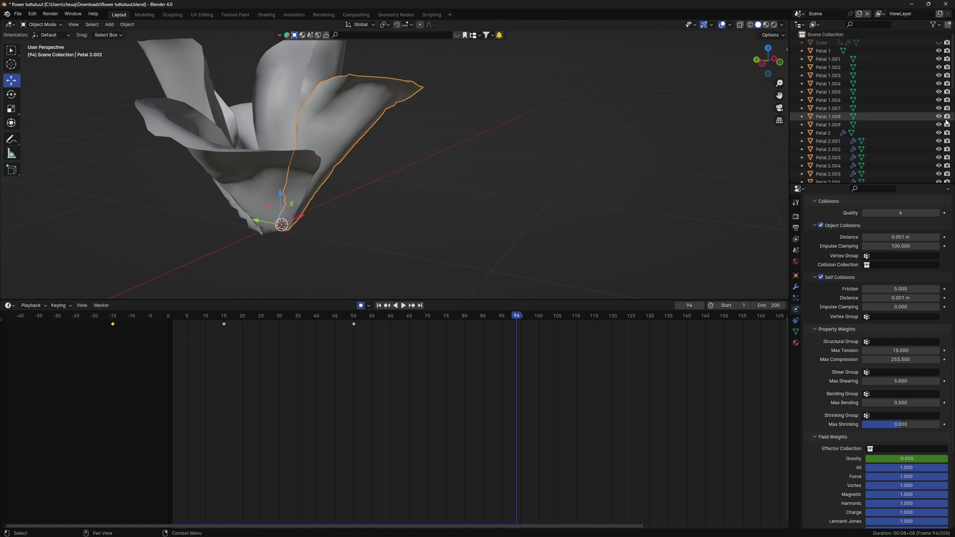
# Step: Unhide the Cube, select it inside the closed flower and frame its mesh in Edit Mode
pyautogui.click(938, 43)
pyautogui.scroll(-6, 431, 123)
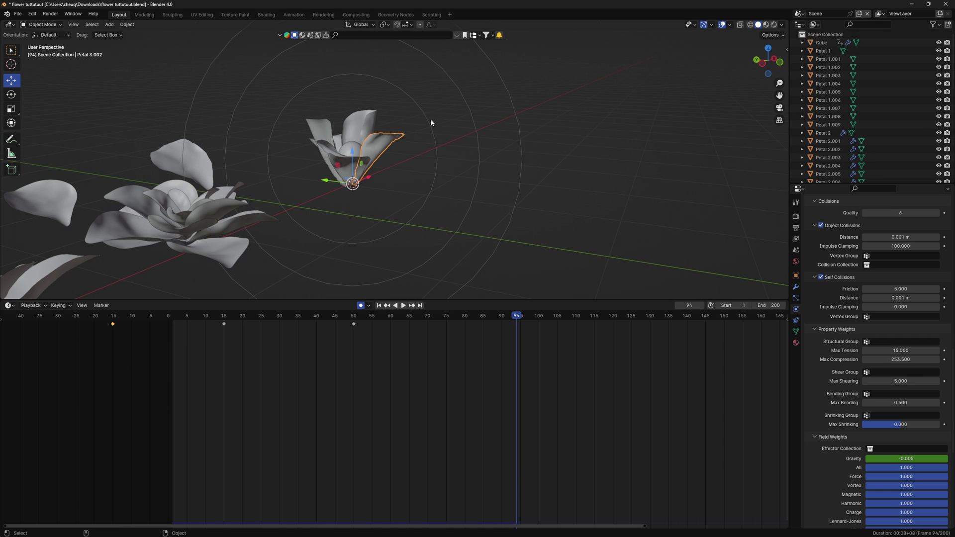
pyautogui.click(350, 145)
pyautogui.keyDown('shift'); pyautogui.moveTo(450, 53); pyautogui.dragTo(511, 102, button='middle'); pyautogui.keyUp('shift')
pyautogui.press('Tab')
pyautogui.press('KP_Decimal')
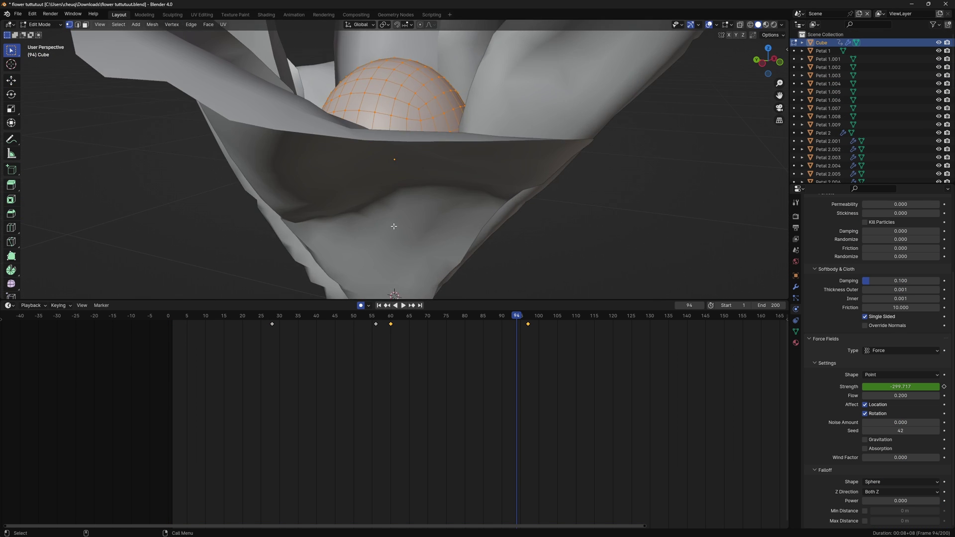
# Step: Go back to frame 0, leave Edit Mode and examine the Cube's position above the open flower from several sides
pyautogui.moveTo(394, 226); pyautogui.dragTo(373, 270, button='middle')
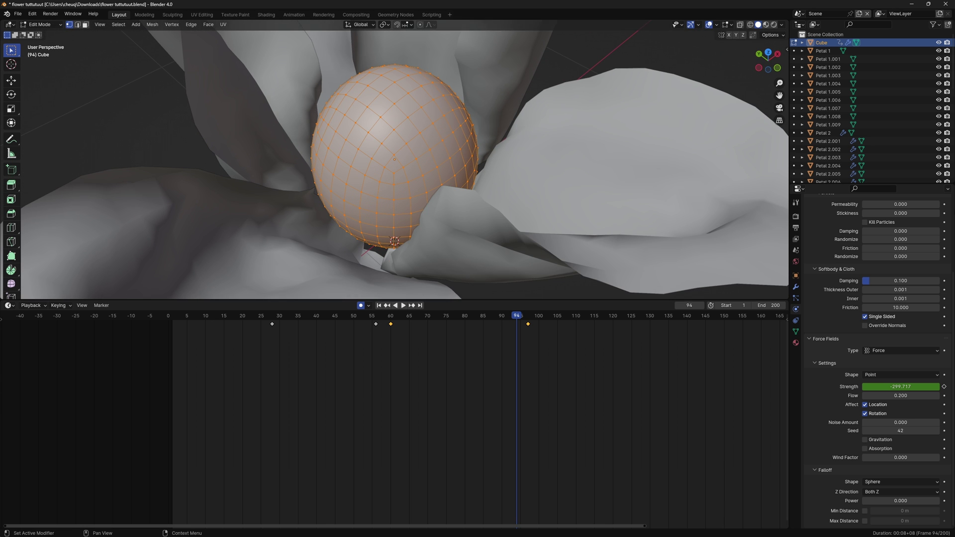
pyautogui.scroll(-7, 462, 158)
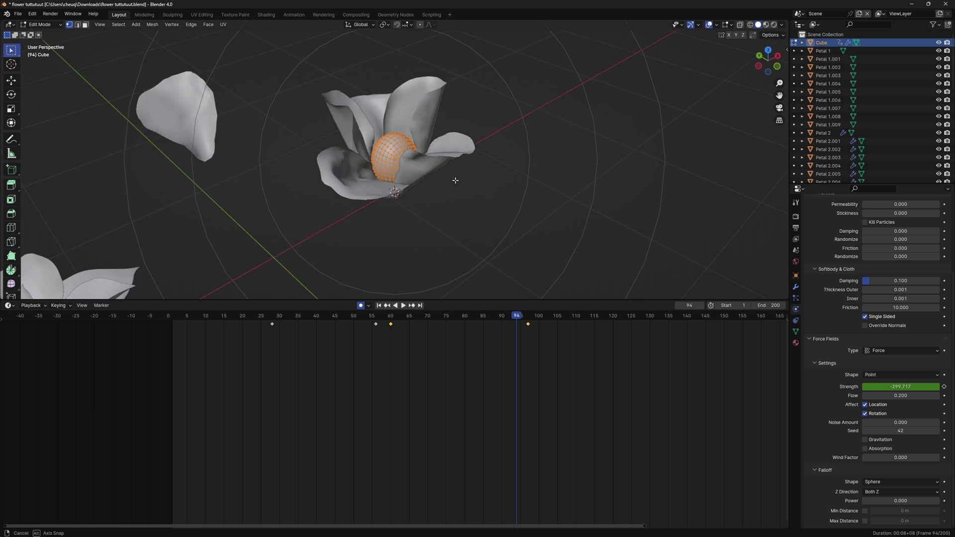
pyautogui.moveTo(454, 180); pyautogui.dragTo(464, 212, button='middle')
pyautogui.moveTo(236, 315); pyautogui.dragTo(167, 315)
pyautogui.keyDown('shift'); pyautogui.moveTo(449, 151); pyautogui.dragTo(441, 164, button='middle'); pyautogui.keyUp('shift')
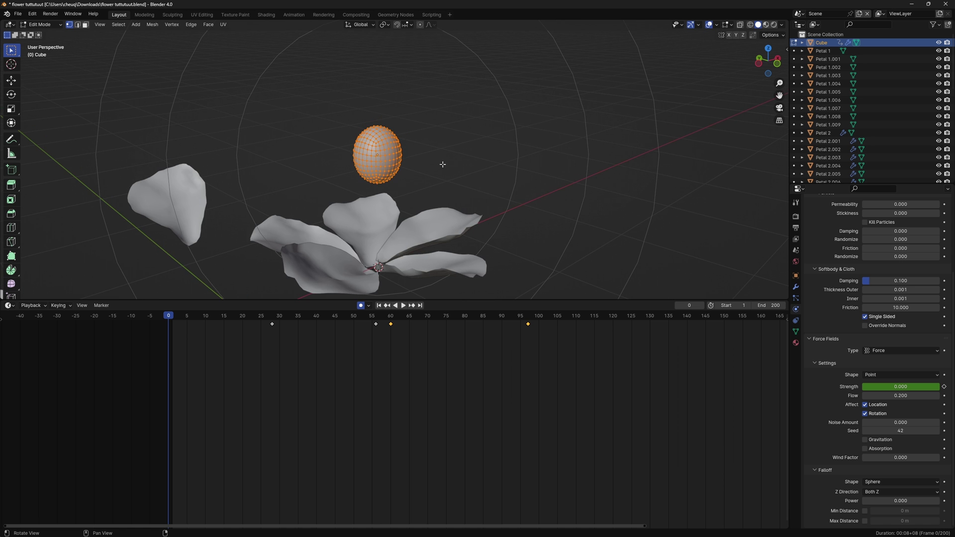
pyautogui.press('Tab')
pyautogui.moveTo(536, 161); pyautogui.dragTo(141, 71, button='middle')
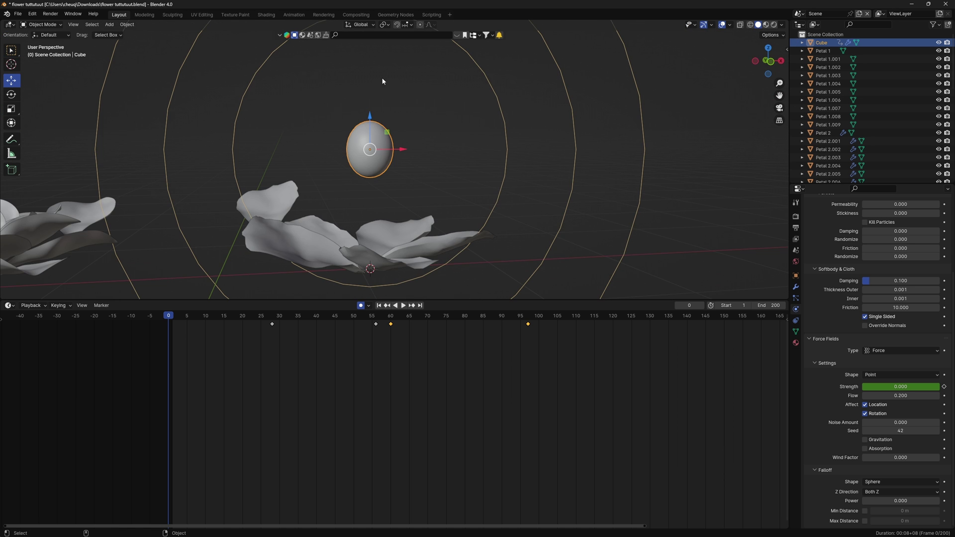
pyautogui.moveTo(382, 81); pyautogui.dragTo(442, 142, button='middle')
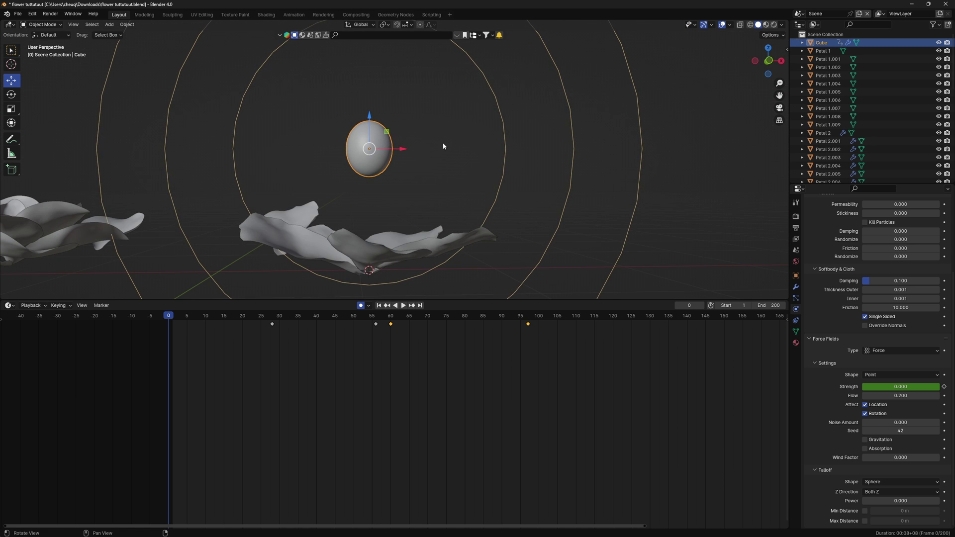
pyautogui.moveTo(424, 218); pyautogui.dragTo(142, 252, button='middle')
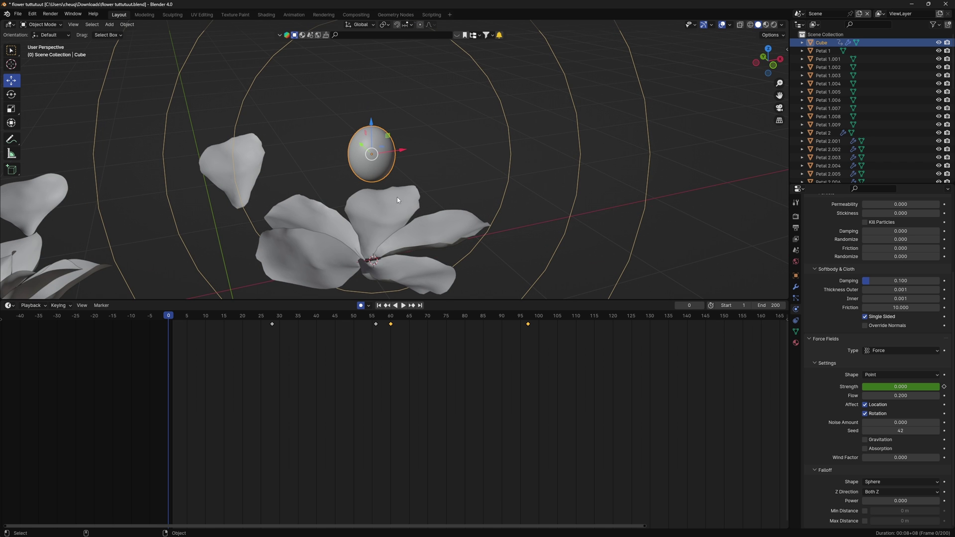
# Step: Select inner petal Petal 4.011 of the neighbouring multi-layered flower and inspect how its petals are packed together
pyautogui.moveTo(397, 197); pyautogui.dragTo(414, 177, button='middle')
pyautogui.moveTo(348, 186); pyautogui.dragTo(402, 231, button='middle')
pyautogui.click(402, 231)
pyautogui.press('KP_Decimal')
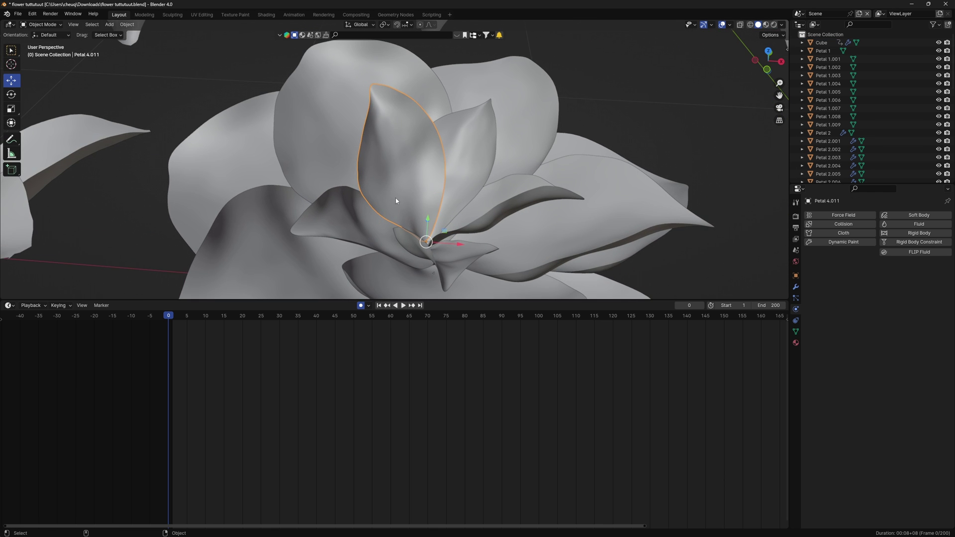
pyautogui.keyDown('alt'); pyautogui.moveTo(485, 169); pyautogui.dragTo(485, 223); pyautogui.keyUp('alt')
pyautogui.scroll(-7, 542, 187)
pyautogui.keyDown('alt'); pyautogui.moveTo(655, 157); pyautogui.dragTo(514, 109, button='middle'); pyautogui.keyUp('alt')
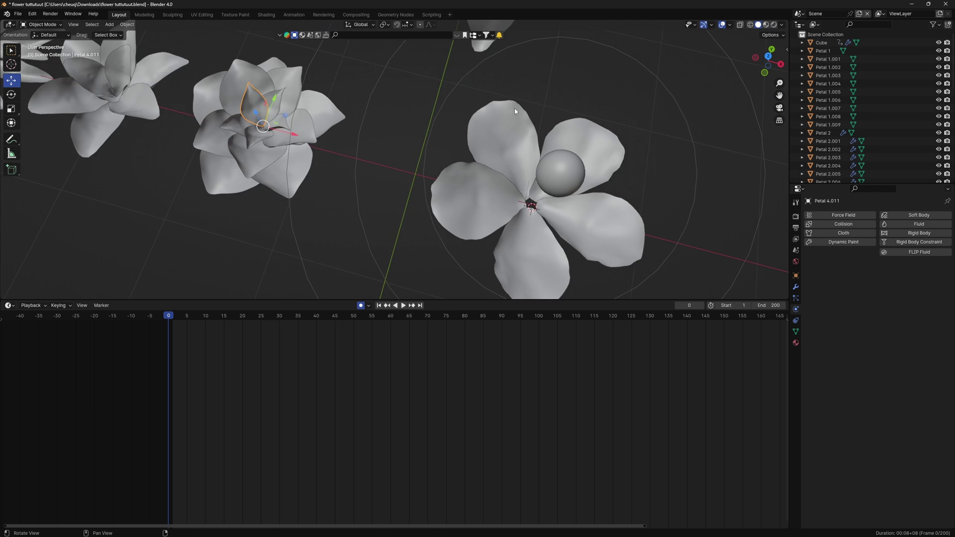
# Step: Select the Cube and review its collision and point force field settings
pyautogui.keyDown('alt'); pyautogui.moveTo(515, 109); pyautogui.dragTo(542, 70); pyautogui.keyUp('alt')
pyautogui.click(540, 71)
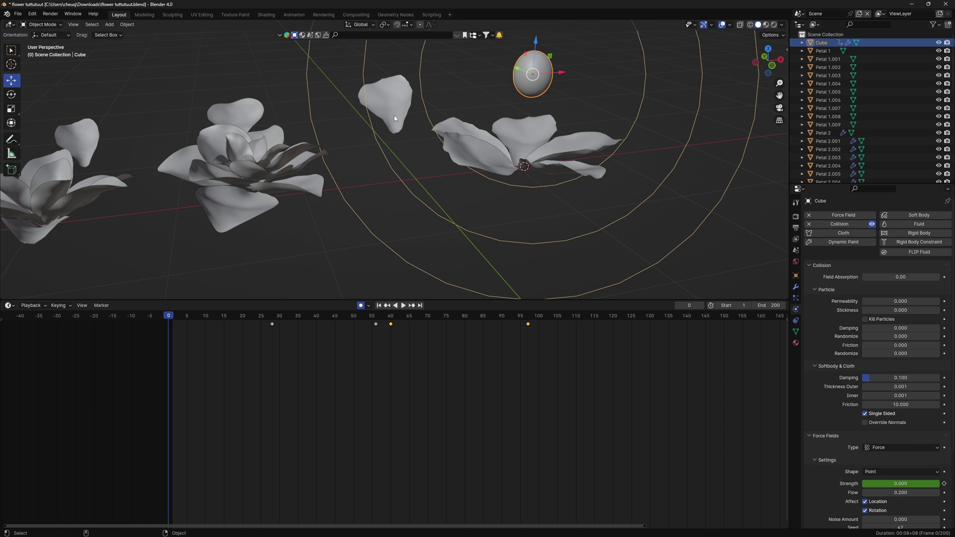
pyautogui.moveTo(394, 118); pyautogui.dragTo(468, 176, button='middle')
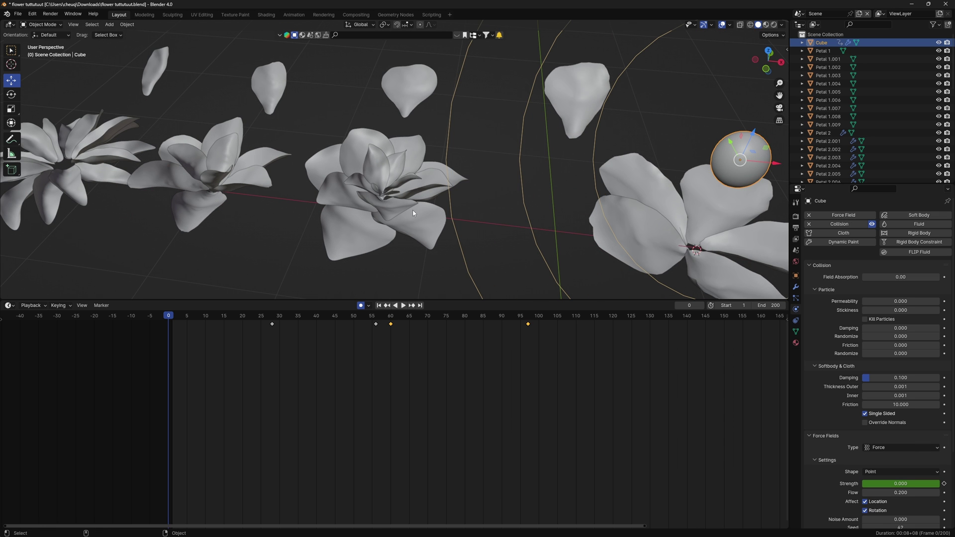
pyautogui.scroll(-5, 866, 434)
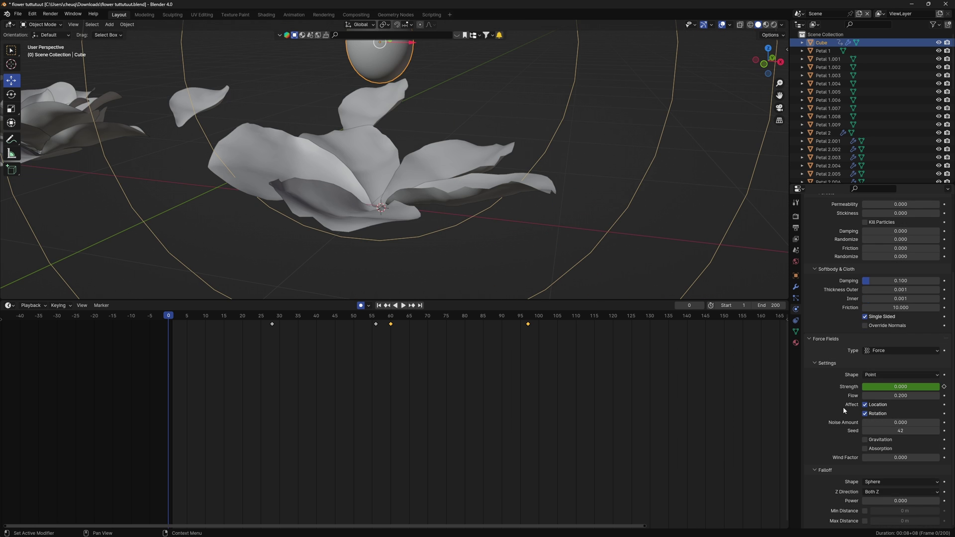
pyautogui.scroll(5, 858, 408)
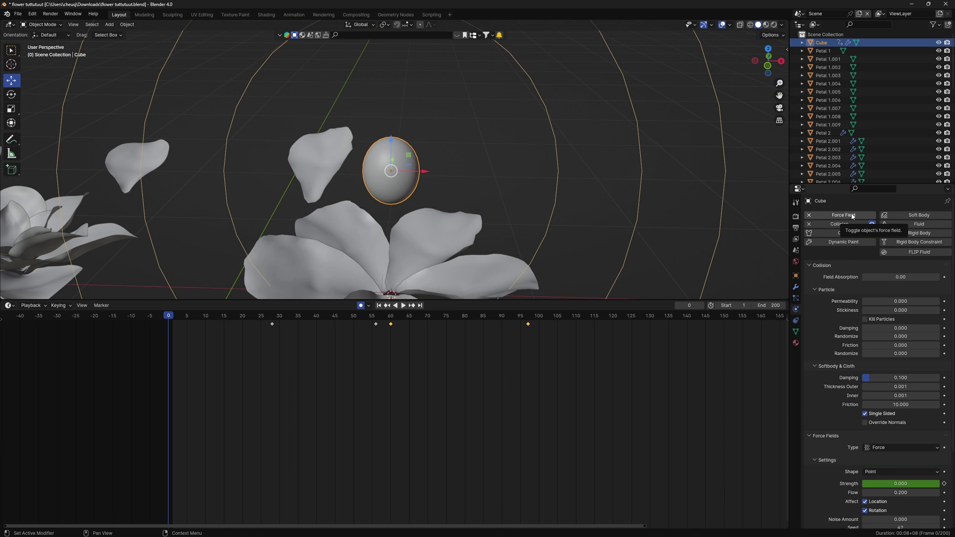
pyautogui.scroll(-3, 880, 405)
pyautogui.scroll(-2, 880, 406)
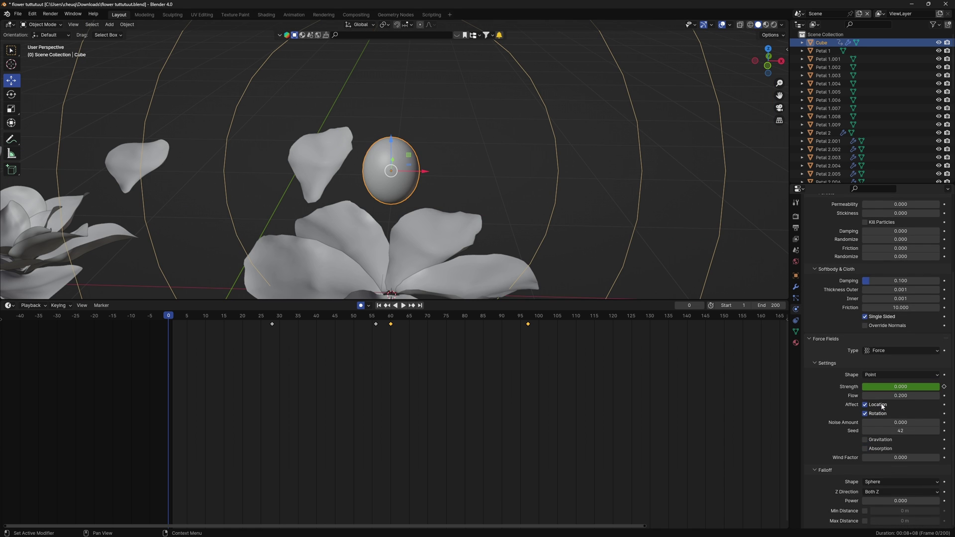
# Step: Check the Cube's force field strength at its keyframes on frames 28 and 56
pyautogui.click(272, 317)
pyautogui.press('space')
pyautogui.moveTo(606, 149); pyautogui.dragTo(401, 259, button='middle')
pyautogui.click(405, 185)
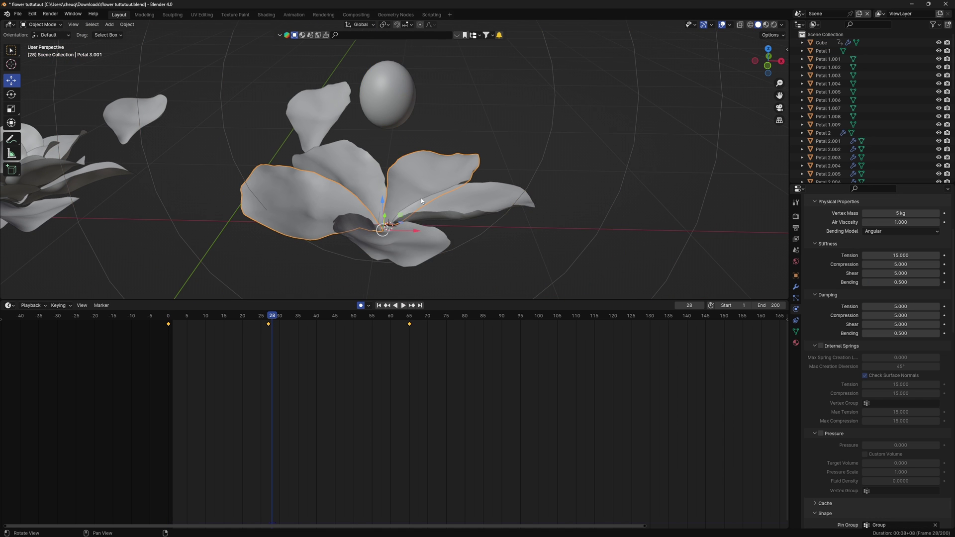
pyautogui.moveTo(420, 198); pyautogui.dragTo(439, 178, button='middle')
pyautogui.click(385, 107)
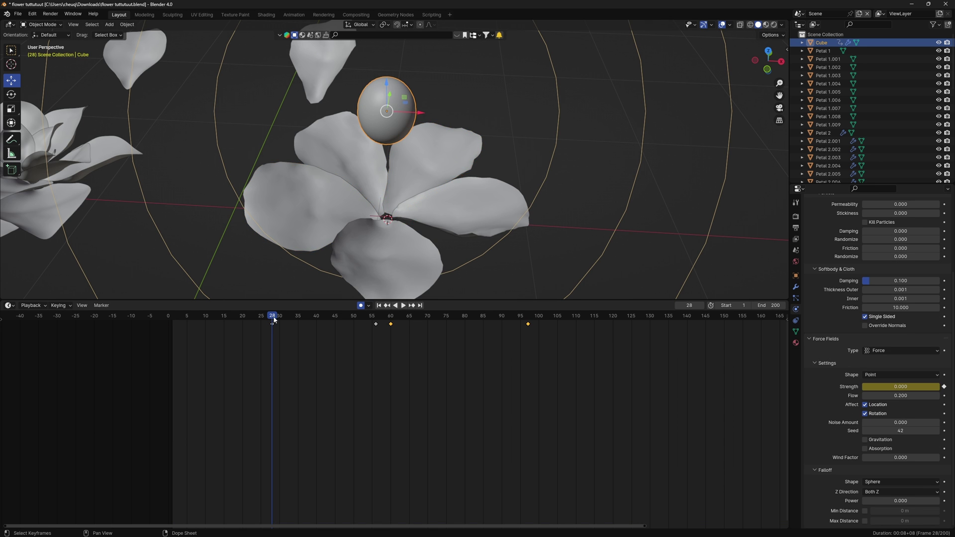
pyautogui.press('space')
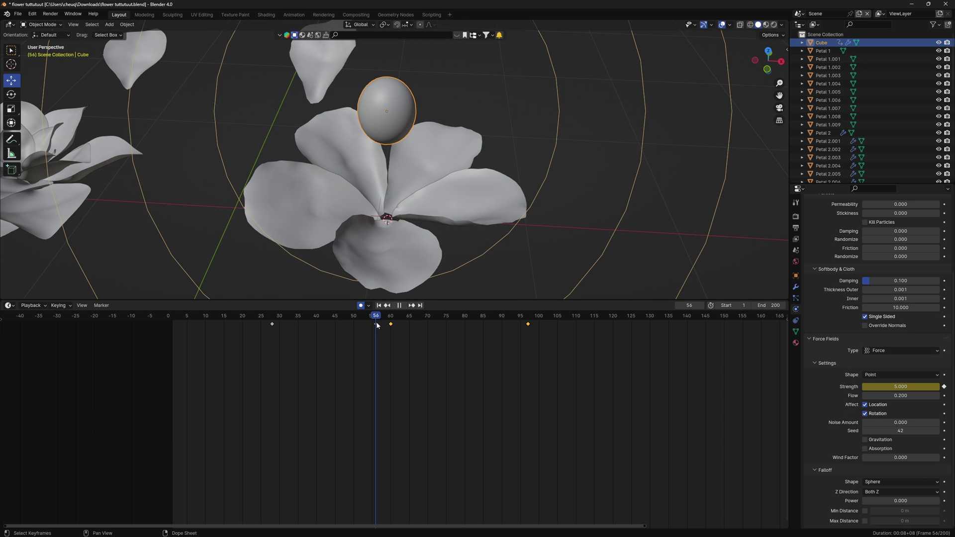
pyautogui.press('space')
# Step: Examine the Cube's force field strength and height relative to the flower at keyframes 60 and 97
pyautogui.moveTo(393, 278); pyautogui.dragTo(372, 126, button='middle')
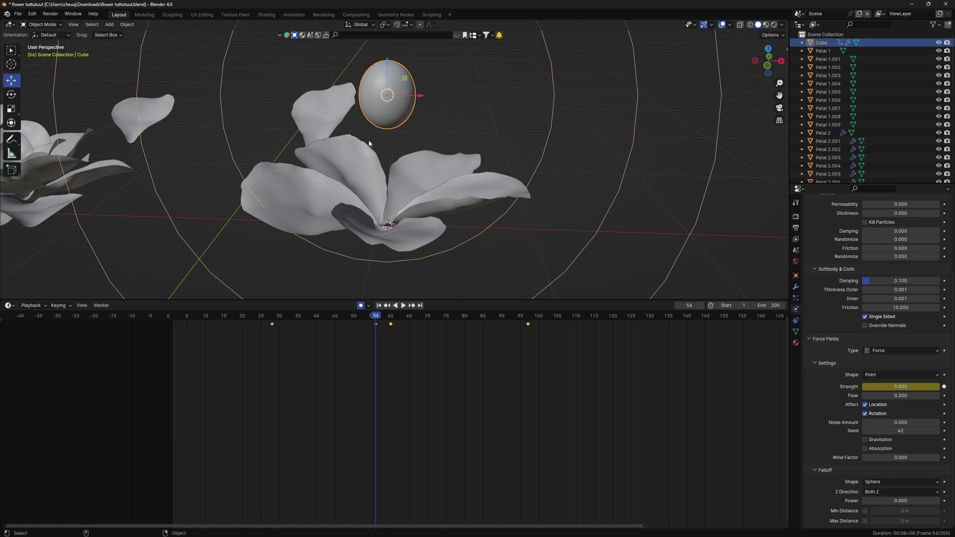
pyautogui.moveTo(376, 315); pyautogui.dragTo(391, 318)
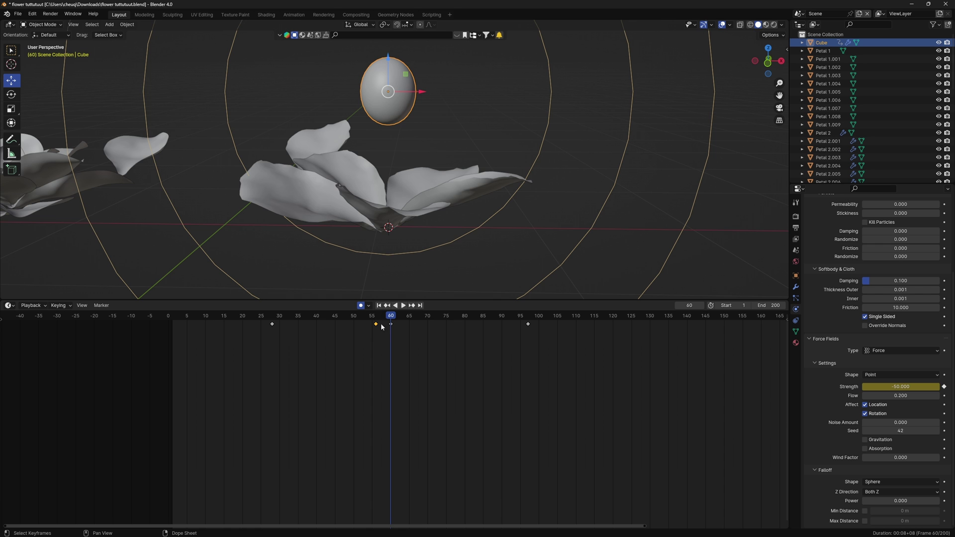
pyautogui.moveTo(382, 318)
pyautogui.mouseDown()
pyautogui.moveTo(284, 321)
pyautogui.moveTo(389, 334)
pyautogui.moveTo(375, 317)
pyautogui.moveTo(391, 322)
pyautogui.moveTo(322, 321)
pyautogui.moveTo(390, 322)
pyautogui.mouseUp()
pyautogui.click(375, 324)
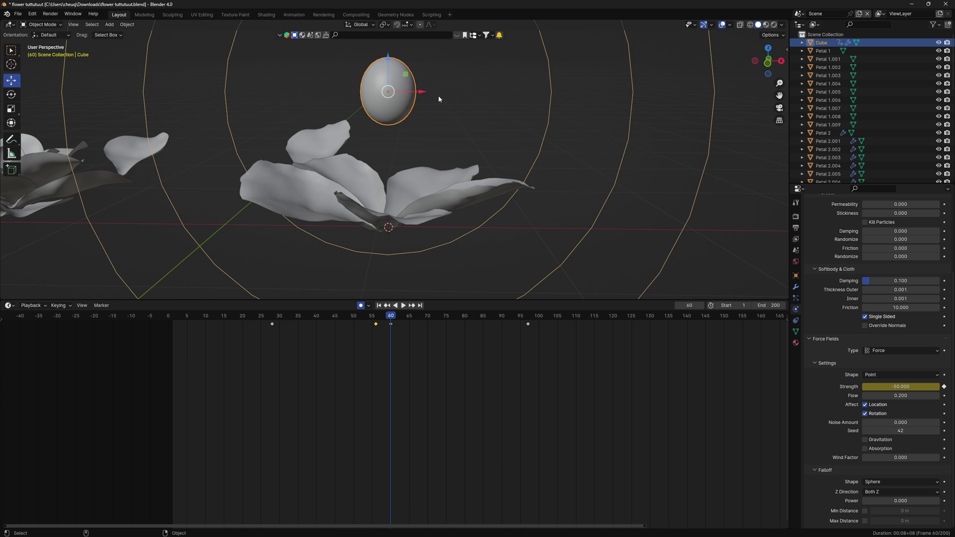
pyautogui.moveTo(438, 99); pyautogui.dragTo(442, 117, button='middle')
pyautogui.click(528, 317)
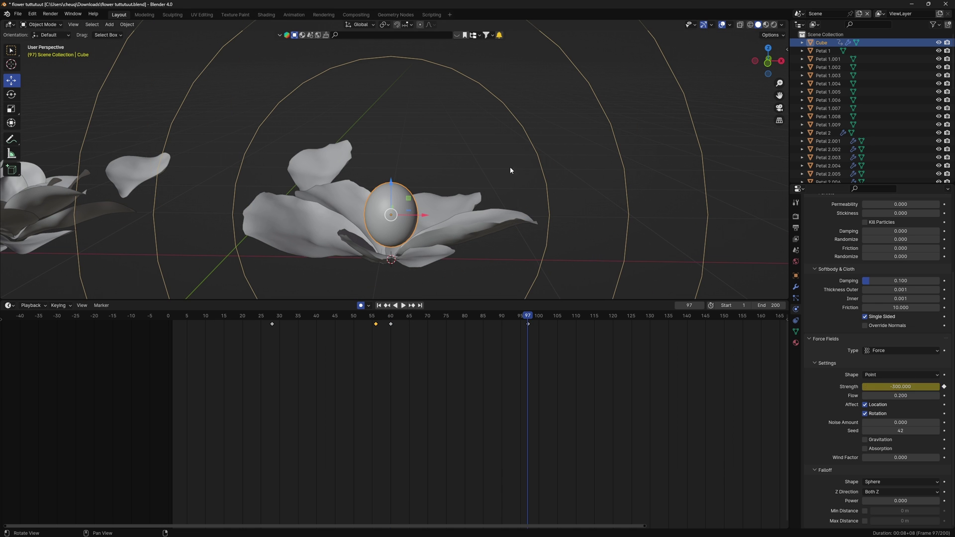
pyautogui.moveTo(509, 167); pyautogui.dragTo(418, 168, button='middle')
pyautogui.moveTo(415, 242); pyautogui.dragTo(484, 235, button='middle')
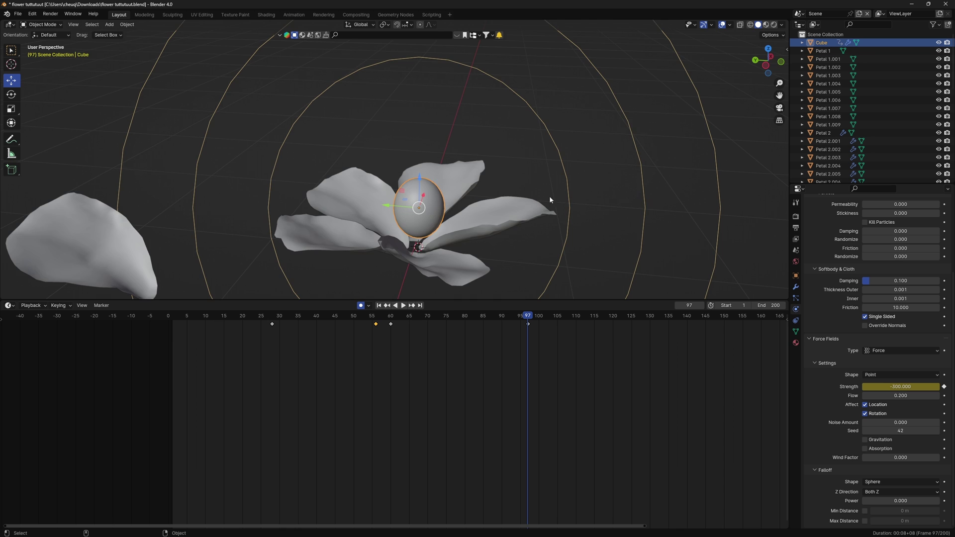
# Step: Examine the opened five-petal flower around the Cube from several angles at frame 97, including the neighbouring flowers
pyautogui.moveTo(549, 195); pyautogui.dragTo(499, 299, button='middle')
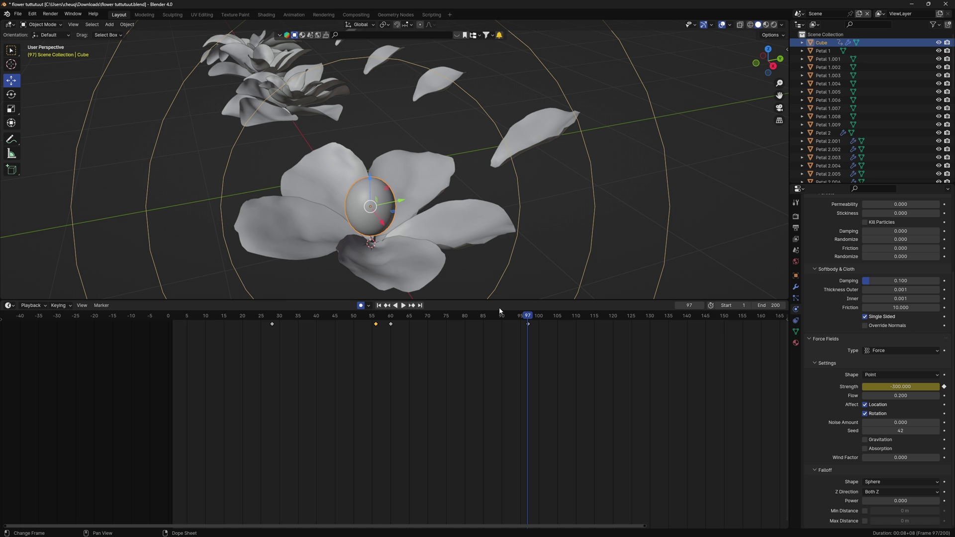
pyautogui.moveTo(499, 298); pyautogui.dragTo(447, 276, button='middle')
pyautogui.moveTo(461, 235); pyautogui.dragTo(575, 182, button='middle')
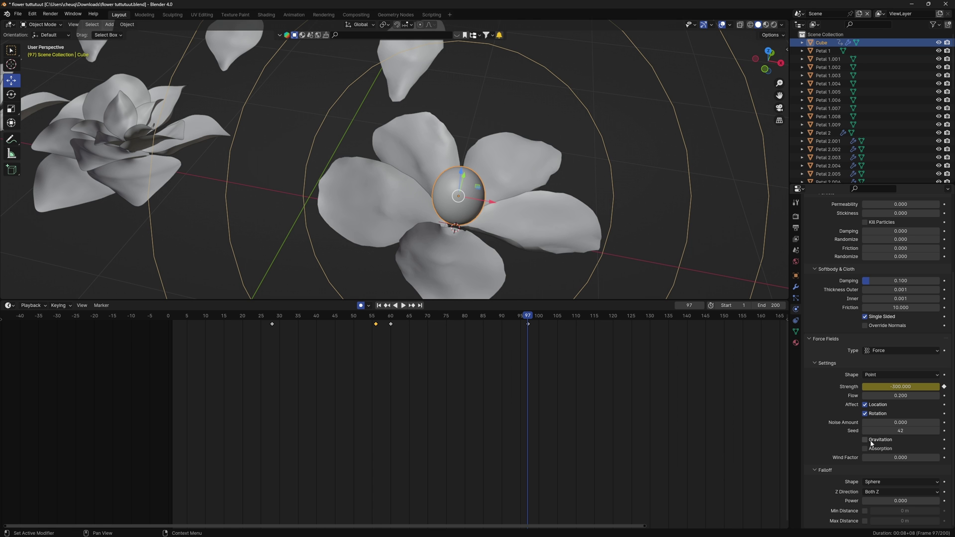
pyautogui.moveTo(641, 234); pyautogui.dragTo(766, 297, button='middle')
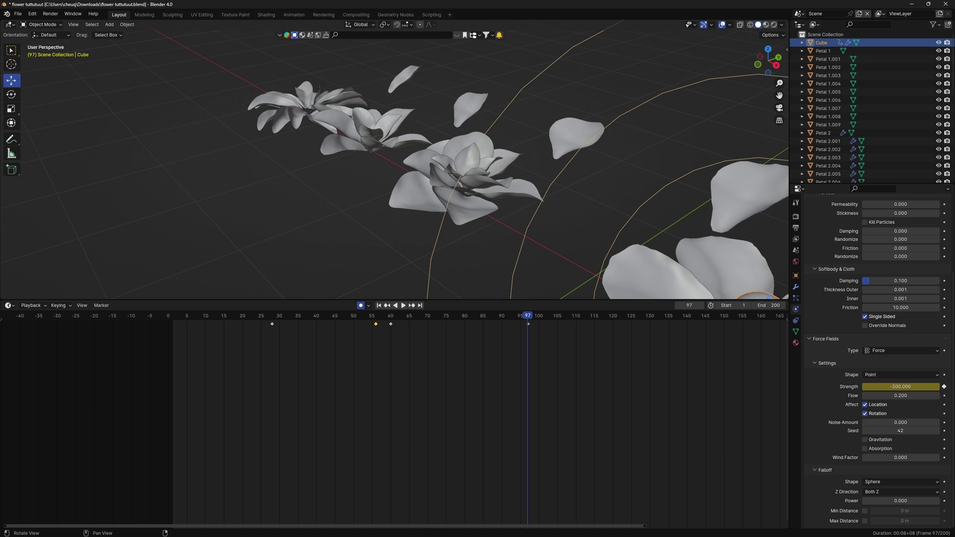
# Step: Play the five-petal flower's closing animation through to frame 136, then return to frame 2
pyautogui.click(362, 122)
pyautogui.press('KP_Decimal')
pyautogui.scroll(-10, 424, 102)
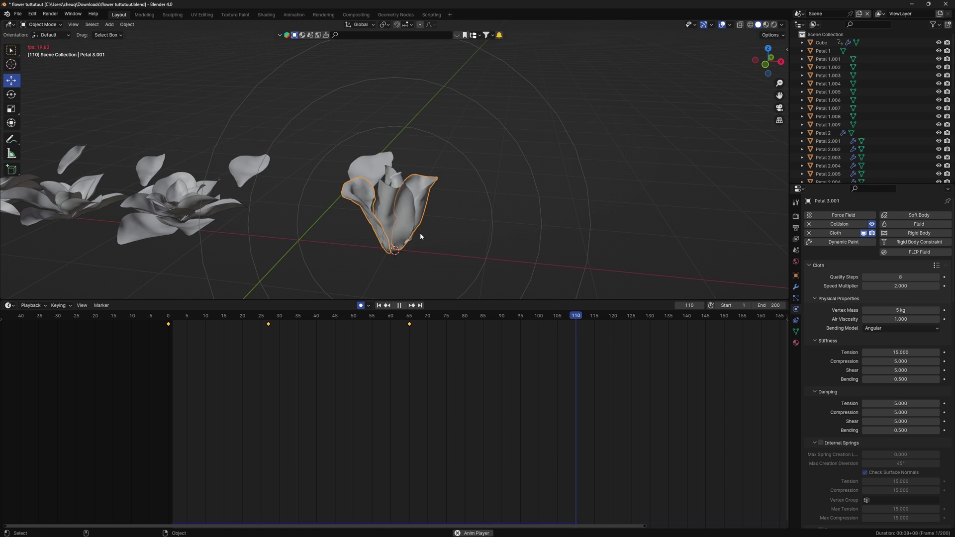
pyautogui.press('space')
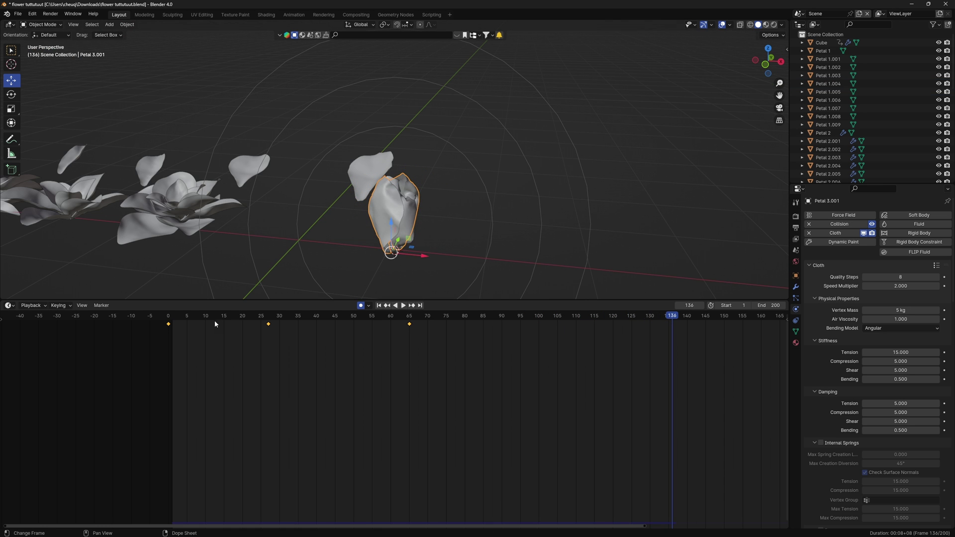
pyautogui.click(177, 314)
# Step: Select the Cube and examine its position above the open petals and the gap between the petal bases
pyautogui.click(411, 163)
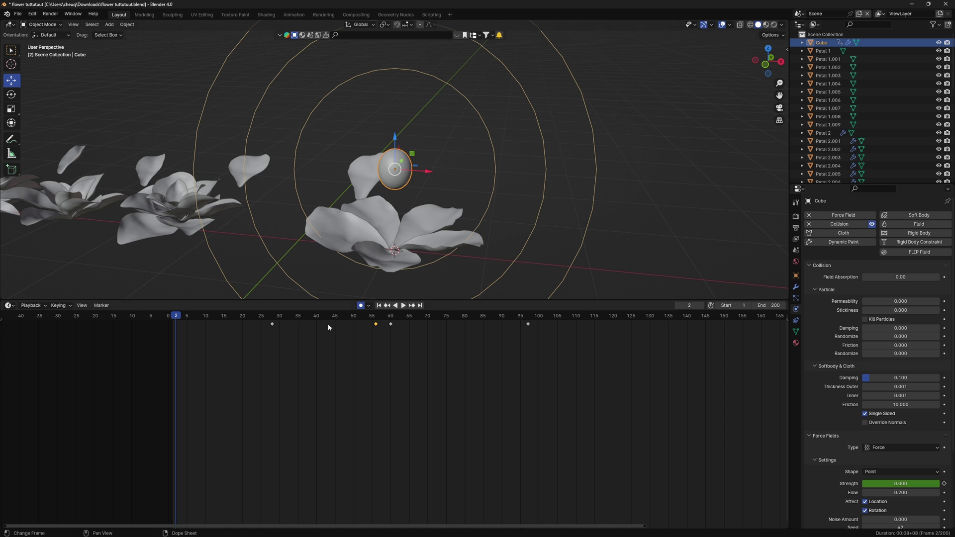
pyautogui.moveTo(474, 166); pyautogui.dragTo(467, 224, button='middle')
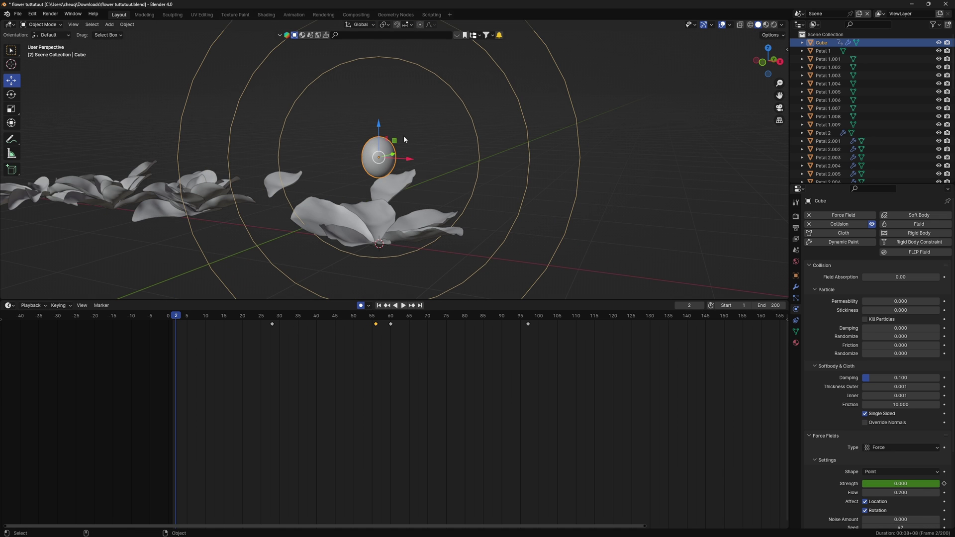
pyautogui.keyDown('alt'); pyautogui.moveTo(417, 256); pyautogui.dragTo(464, 167, button='middle'); pyautogui.keyUp('alt')
pyautogui.scroll(3, 464, 167)
pyautogui.keyDown('alt'); pyautogui.moveTo(464, 167); pyautogui.dragTo(502, 139); pyautogui.keyUp('alt')
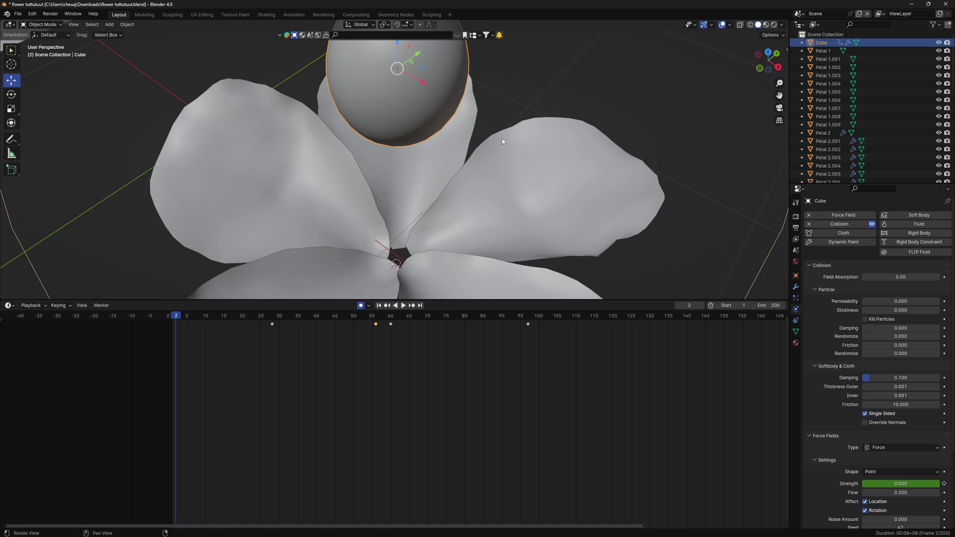
# Step: Try to shift Petal 3.003's keyframes to later frames on the timeline
pyautogui.click(448, 174)
pyautogui.scroll(-5, 447, 175)
pyautogui.scroll(5, 412, 209)
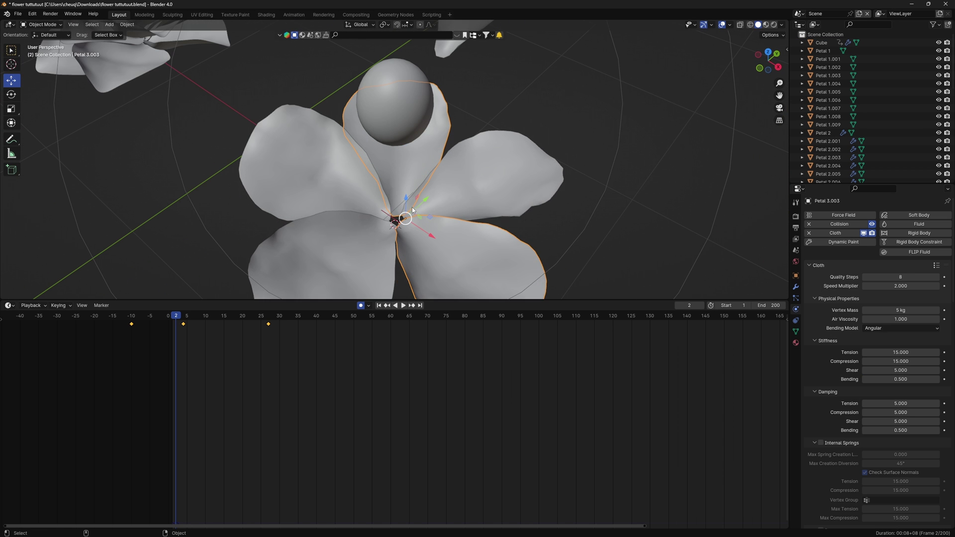
pyautogui.press('g')
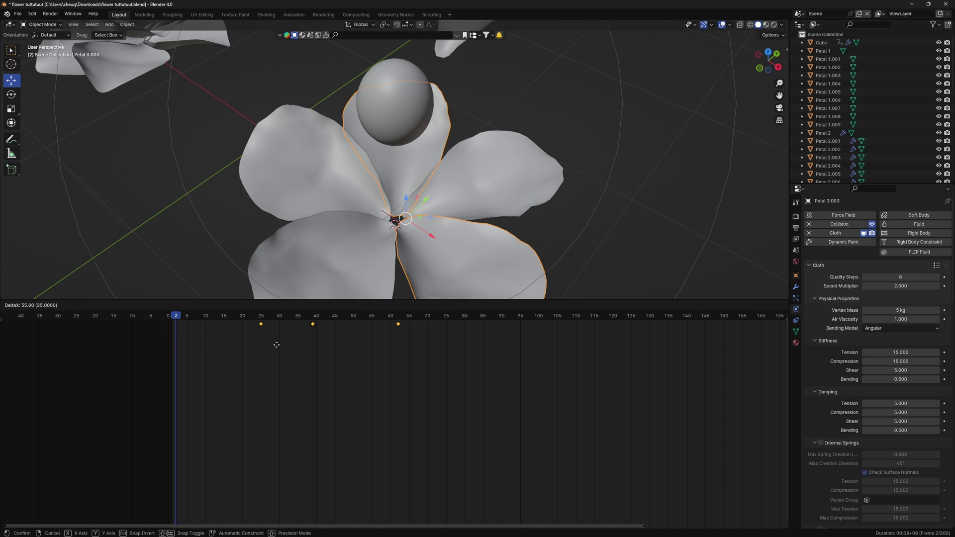
pyautogui.rightClick(276, 345)
pyautogui.click(345, 198)
pyautogui.click(346, 241)
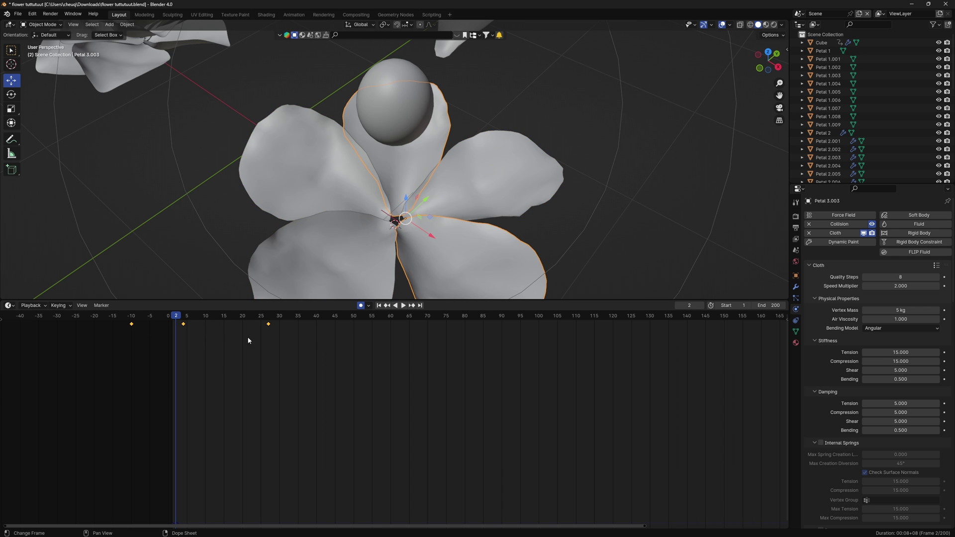
# Step: Play the animation from a low angle, pausing at frame 41 to check how Petal 3.003 starts folding inward
pyautogui.moveTo(396, 230); pyautogui.dragTo(492, 179, button='middle')
pyautogui.press('space')
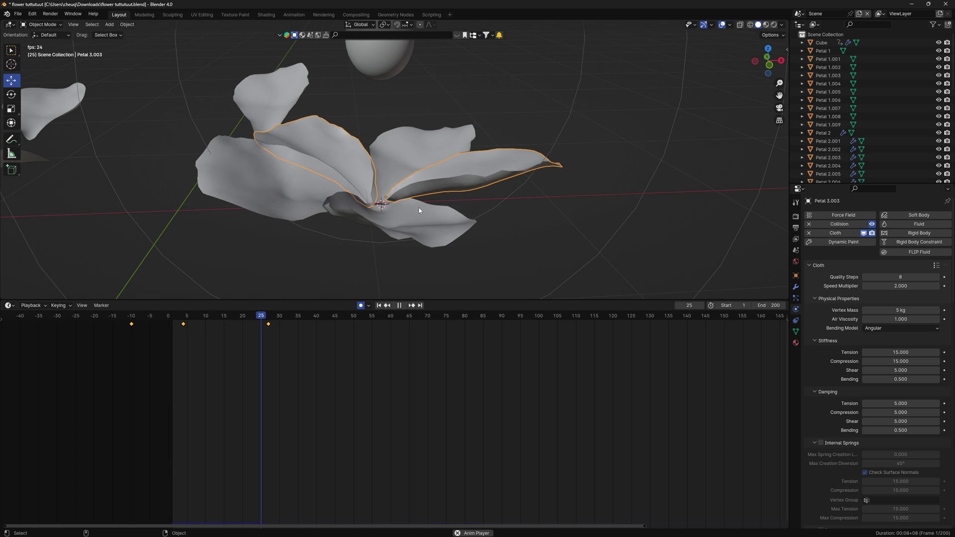
pyautogui.press('space')
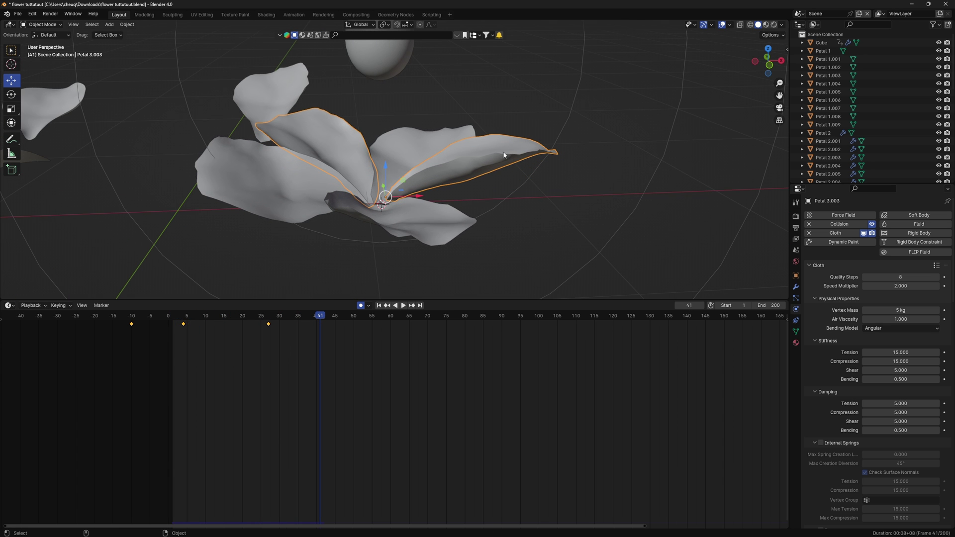
pyautogui.moveTo(544, 194); pyautogui.dragTo(407, 199, button='middle')
pyautogui.press('space')
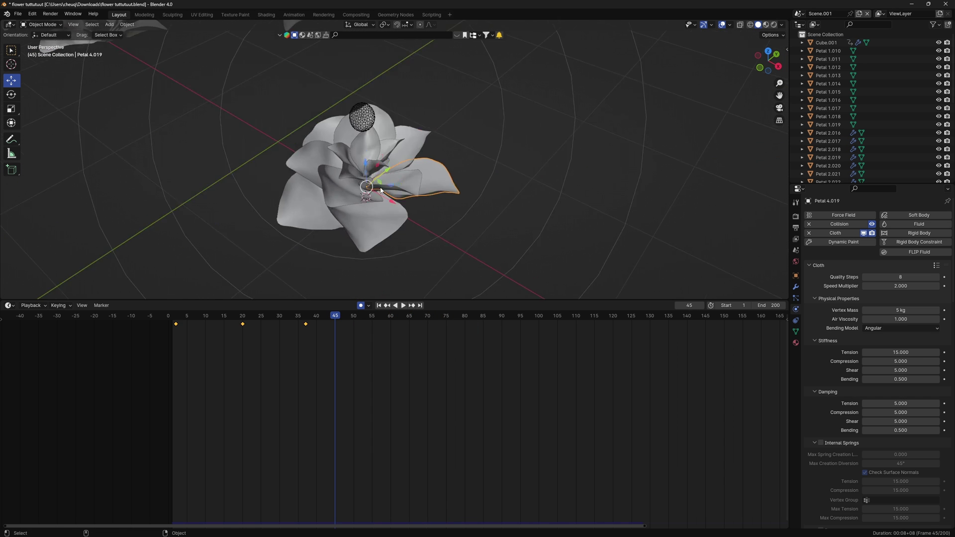
# Step: Select Cube.001 above the multi-layered flower and check its placement relative to the inner petals
pyautogui.moveTo(388, 214); pyautogui.dragTo(437, 164, button='middle')
pyautogui.click(416, 97)
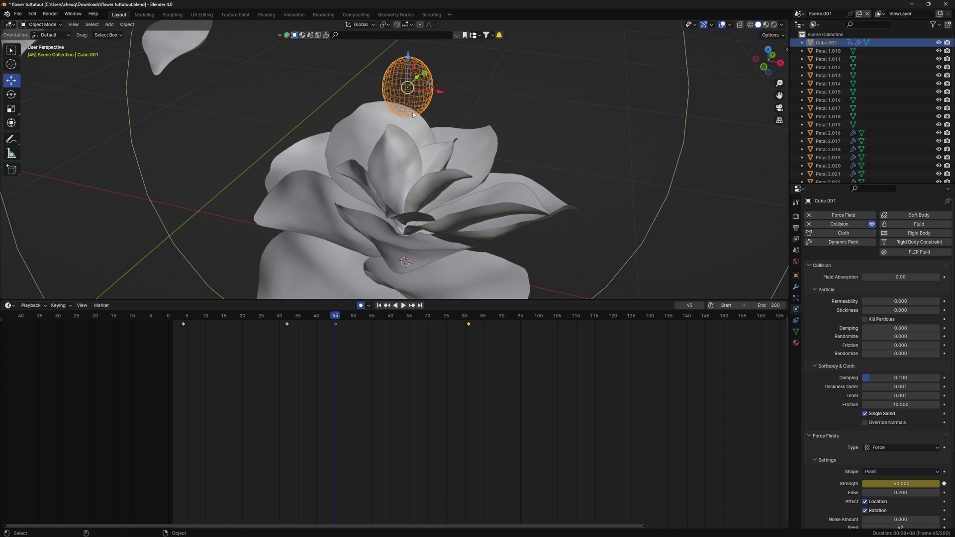
pyautogui.keyDown('shift'); pyautogui.moveTo(429, 121); pyautogui.dragTo(433, 164, button='middle'); pyautogui.keyUp('shift')
pyautogui.moveTo(455, 117); pyautogui.dragTo(427, 195, button='middle')
# Step: Play the multi-layered flower's closing from frame 2 to 129 and inspect the closed bud with Petal 4.018 selected
pyautogui.click(177, 317)
pyautogui.press('space')
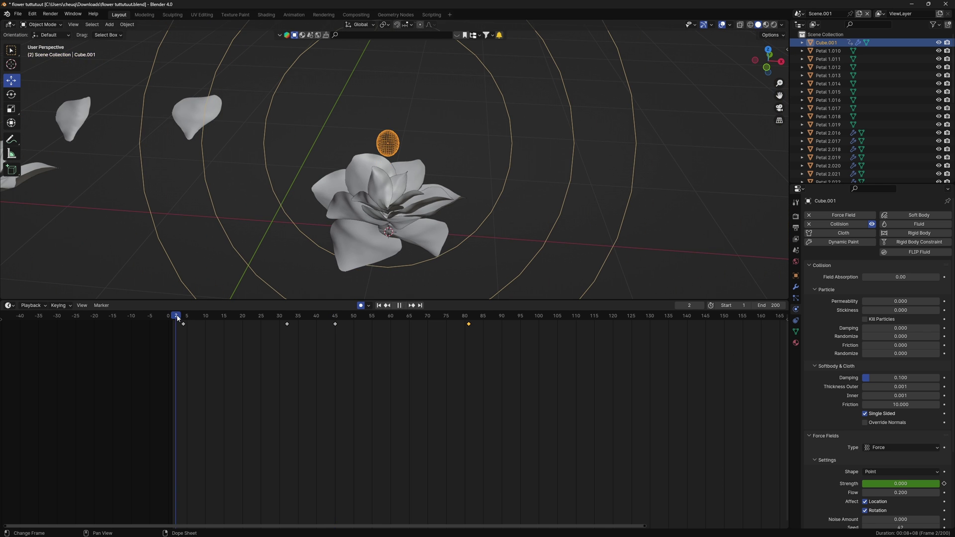
pyautogui.press('space')
pyautogui.click(374, 197)
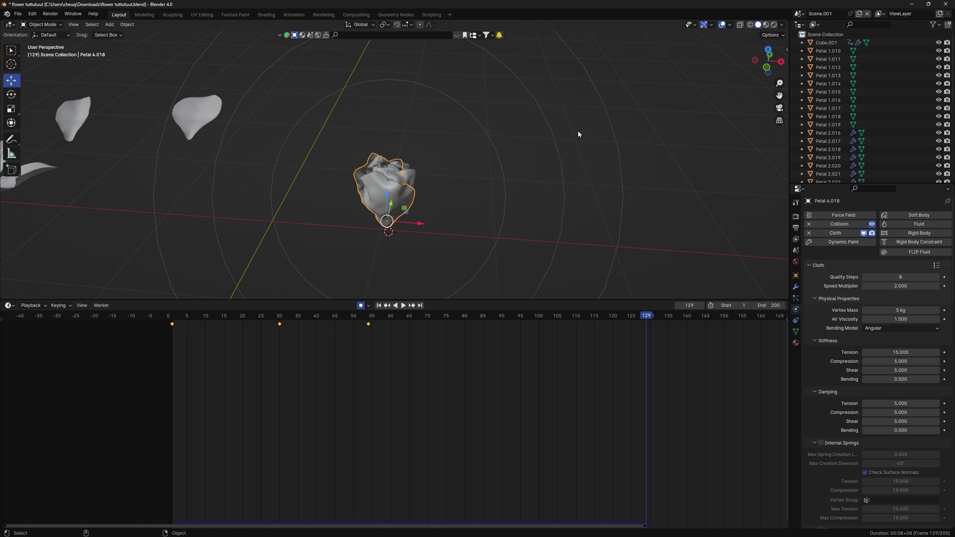
pyautogui.moveTo(378, 248); pyautogui.dragTo(296, 104, button='middle')
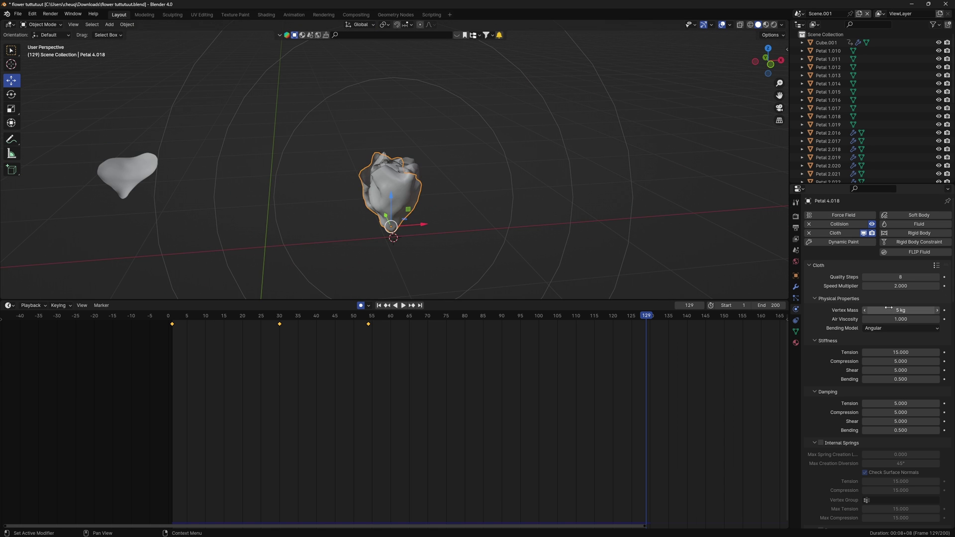
# Step: Try to shift Petal 4.018's keyframes to later frames on the timeline
pyautogui.scroll(-3, 888, 307)
pyautogui.press('g')
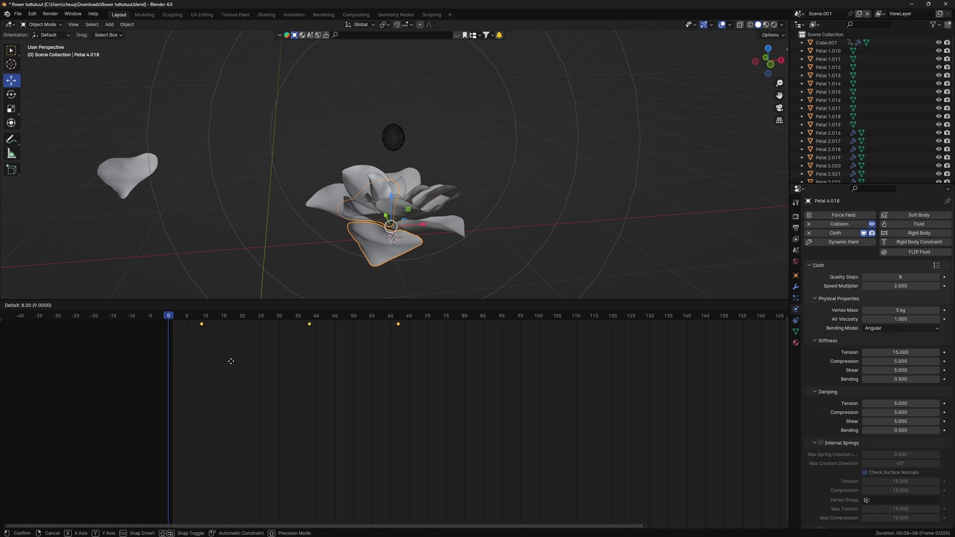
pyautogui.click(211, 366)
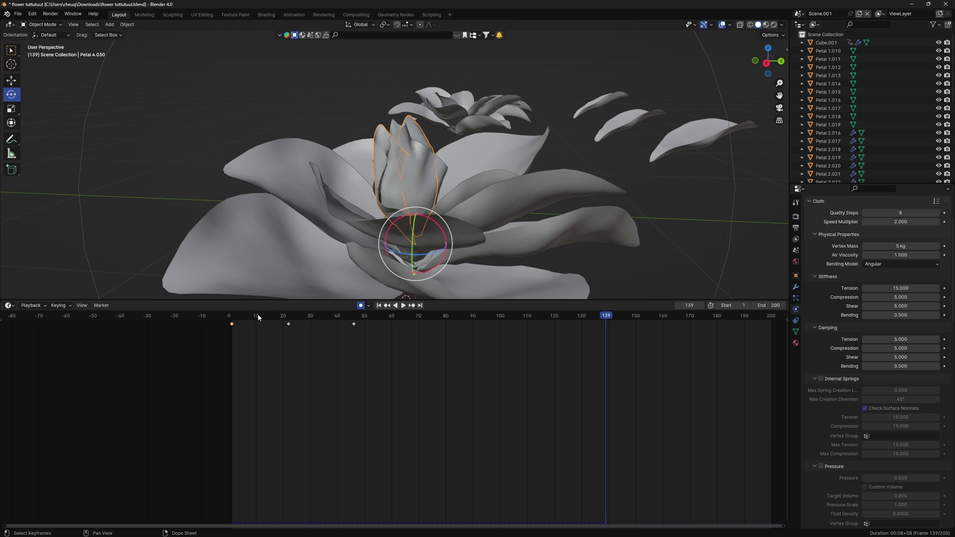
# Step: Play the innermost petals' simulation forward to frame 113, then in reverse to frame 33, viewing it from different sides
pyautogui.press('space')
pyautogui.moveTo(346, 243); pyautogui.dragTo(622, 198, button='middle')
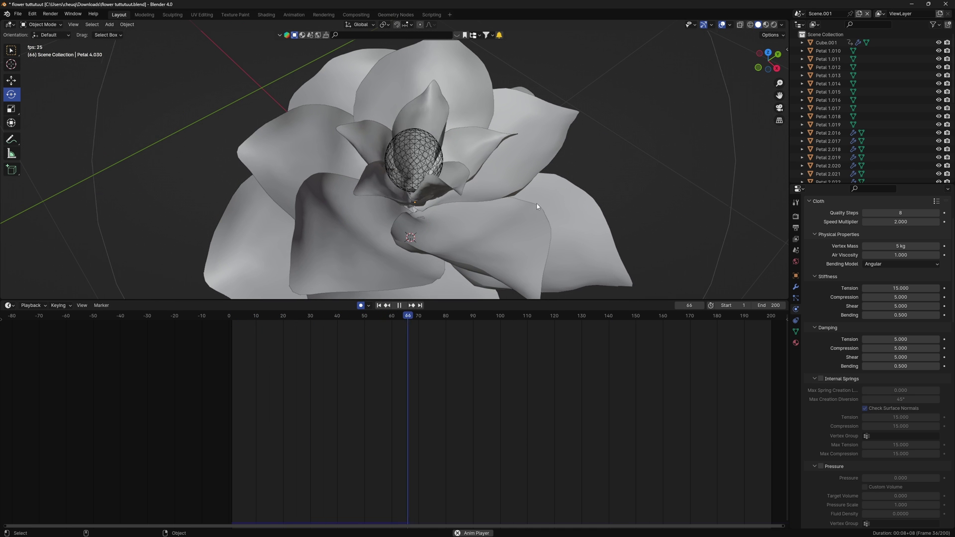
pyautogui.click(399, 305)
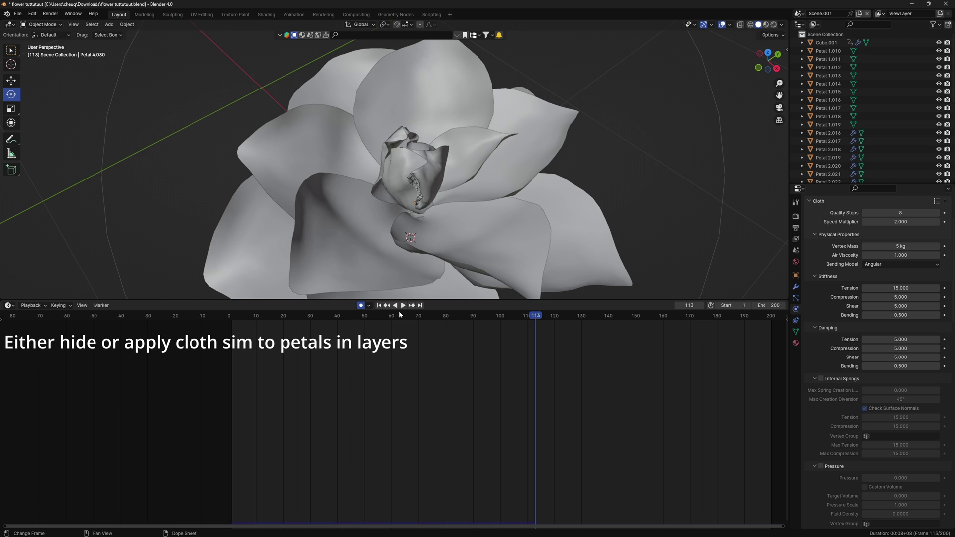
pyautogui.click(395, 305)
pyautogui.moveTo(437, 219); pyautogui.dragTo(594, 214, button='middle')
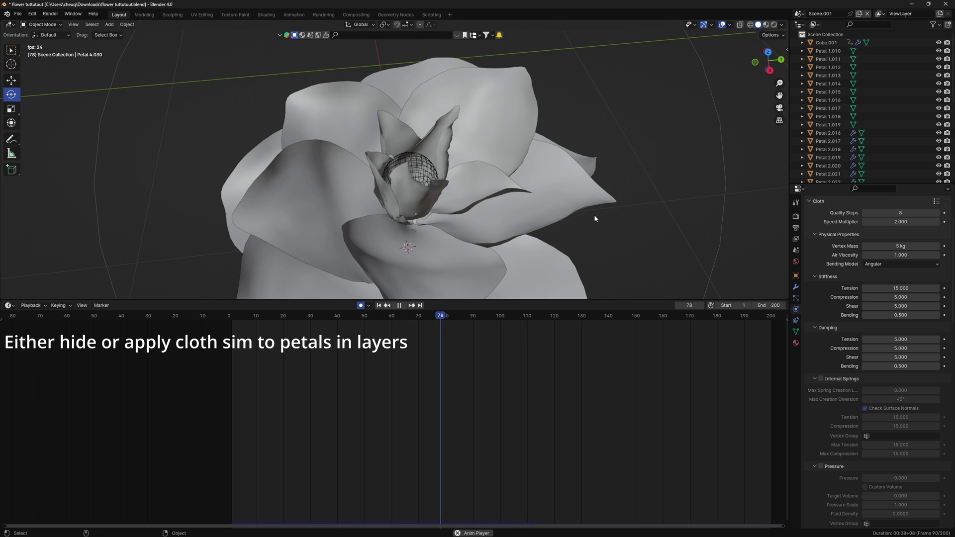
pyautogui.press('space')
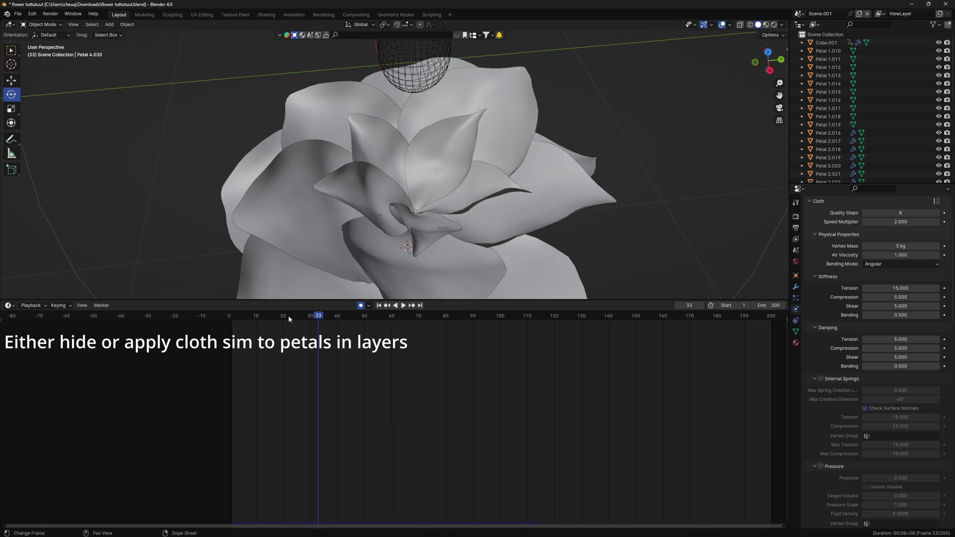
# Step: Replay the innermost petals' simulation from the start of the timeline
pyautogui.moveTo(286, 315); pyautogui.dragTo(226, 315)
pyautogui.moveTo(405, 247); pyautogui.dragTo(481, 226, button='middle')
pyautogui.press('space')
# Step: Pause at frame 58 and shift the keyframes of inner petal Petal 4.031 along the timeline
pyautogui.click(430, 239)
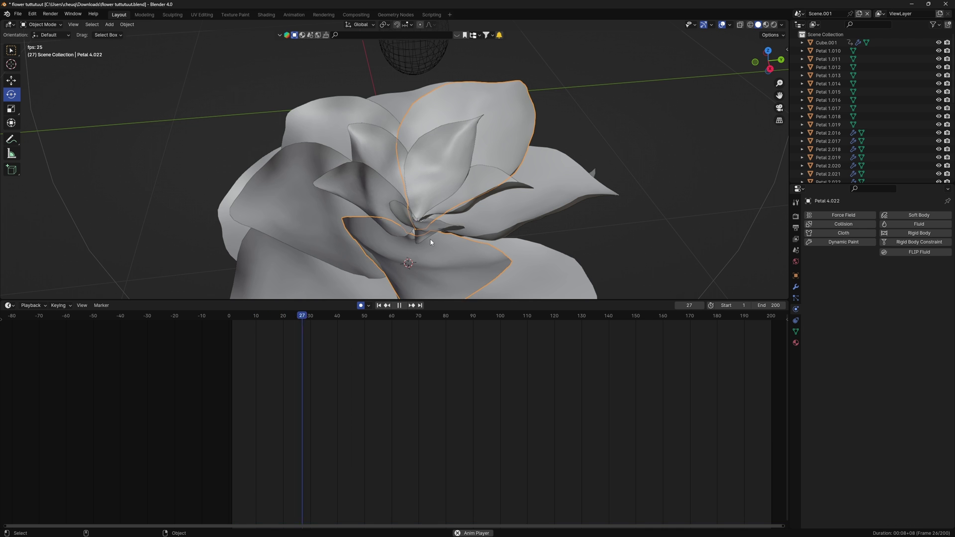
pyautogui.press('space')
pyautogui.press('g')
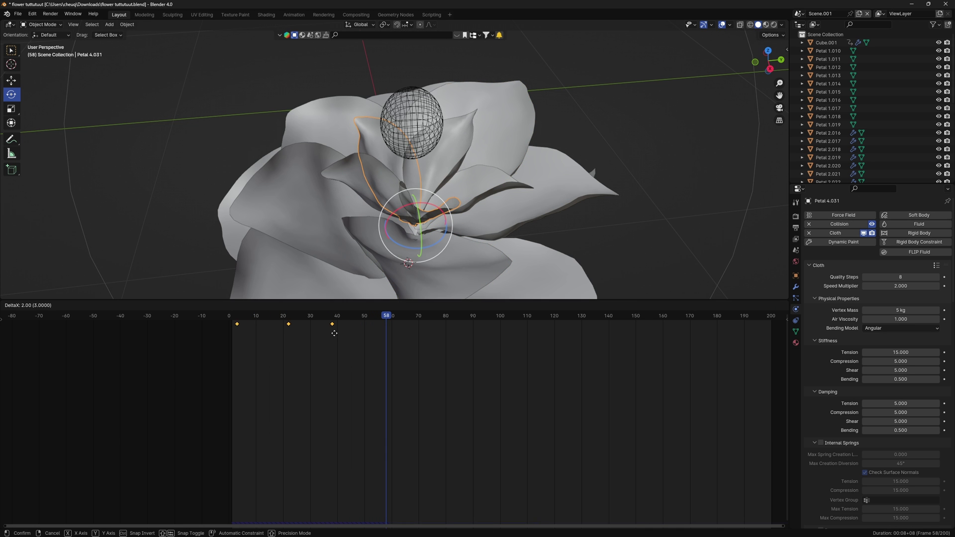
pyautogui.click(353, 332)
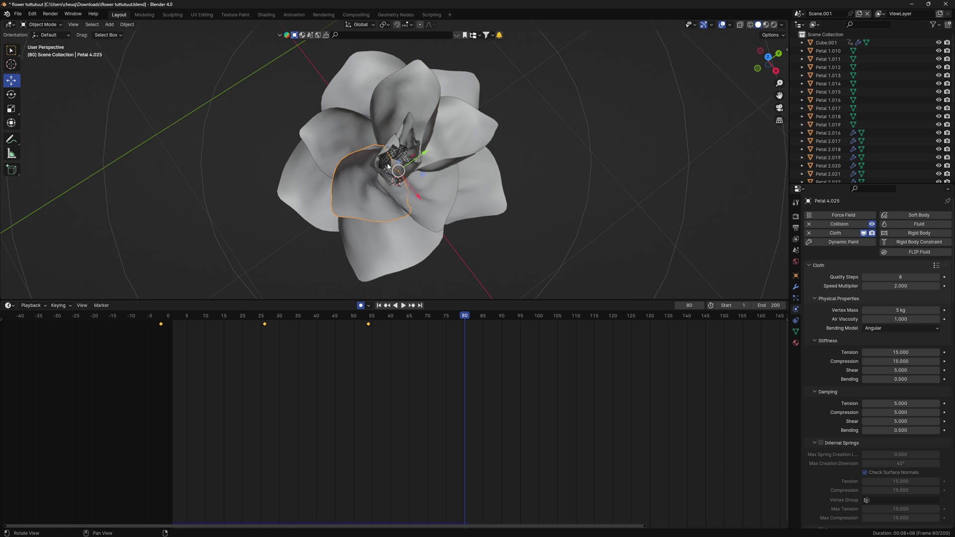
# Step: Inspect the petal bases up close and check the mesh of Petal 4.018 at its base in Edit Mode
pyautogui.moveTo(388, 166); pyautogui.dragTo(385, 129, button='middle')
pyautogui.scroll(7, 456, 202)
pyautogui.moveTo(452, 201); pyautogui.dragTo(329, 220, button='middle')
pyautogui.scroll(3, 541, 162)
pyautogui.click(358, 191)
pyautogui.moveTo(358, 191); pyautogui.dragTo(357, 167, button='middle')
pyautogui.press('Tab')
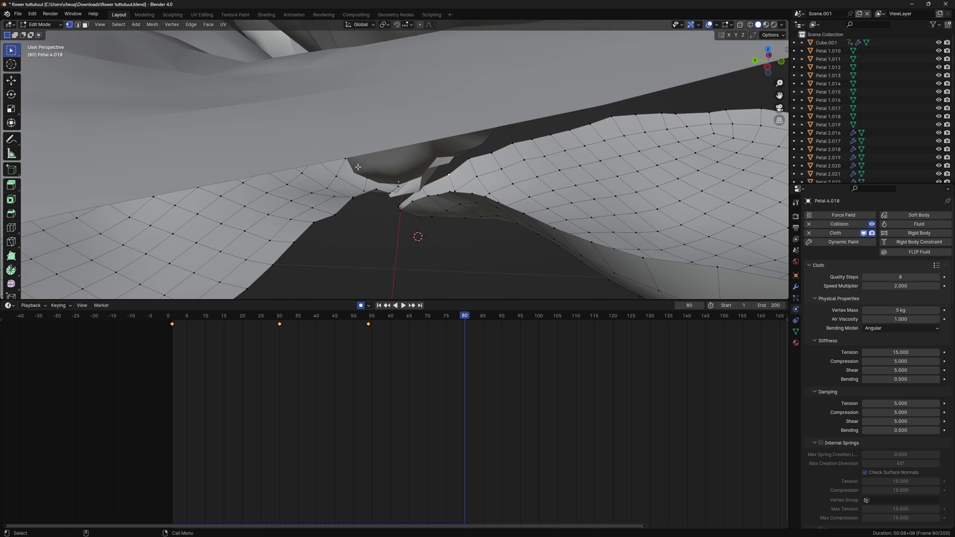
pyautogui.press('Tab')
# Step: Watch the base of Petal 4.022 and the surrounding petals up close while the animation plays
pyautogui.moveTo(350, 210); pyautogui.dragTo(416, 202, button='middle')
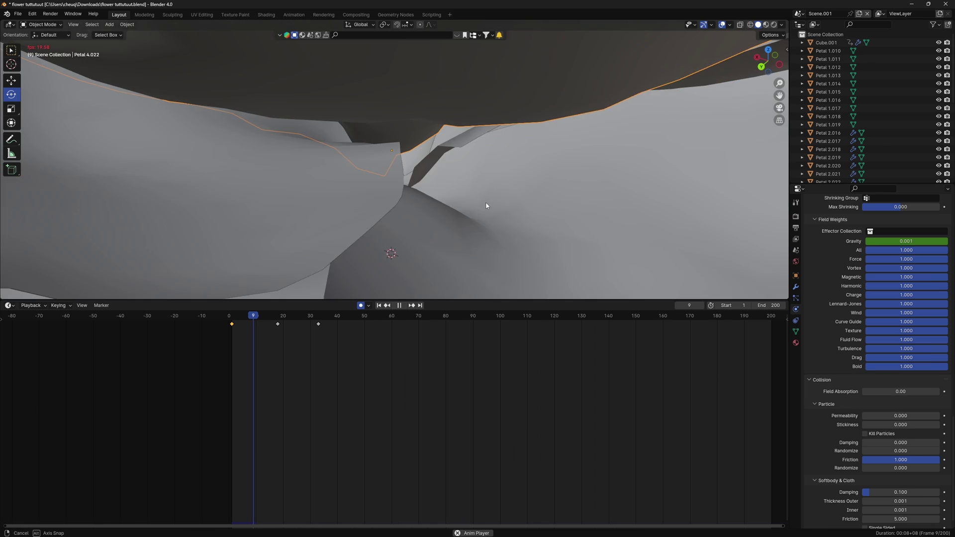
pyautogui.moveTo(486, 207); pyautogui.dragTo(362, 268, button='middle')
pyautogui.press('space')
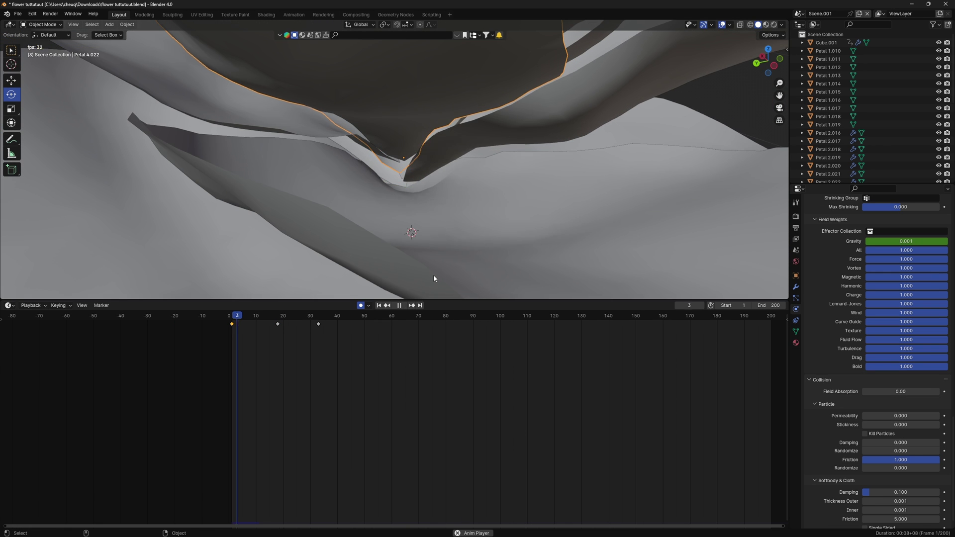
pyautogui.press('space')
# Step: Go to frame 0, select Petal 4.017 and check its base geometry in Edit Mode
pyautogui.click(230, 316)
pyautogui.moveTo(497, 218); pyautogui.dragTo(370, 164, button='middle')
pyautogui.click(383, 173)
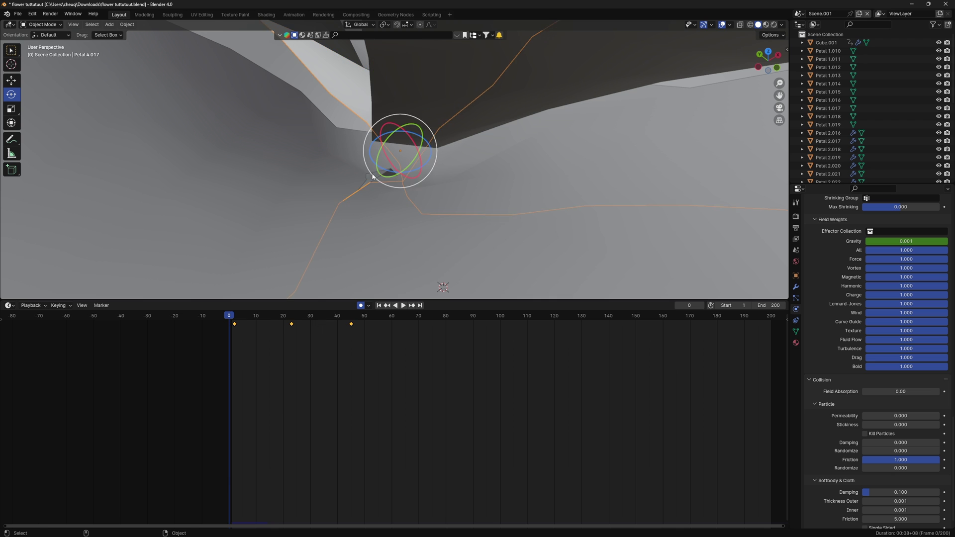
pyautogui.press('Tab')
pyautogui.press('Tab')
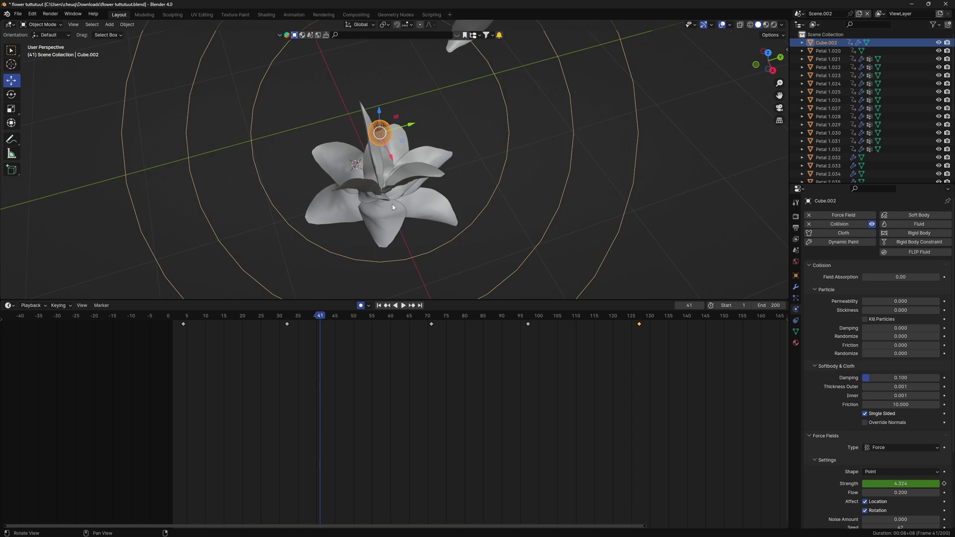
# Step: Review Cube.002's force field settings, including the Gravitation option, and its position above the third flower
pyautogui.moveTo(392, 204); pyautogui.dragTo(432, 129, button='middle')
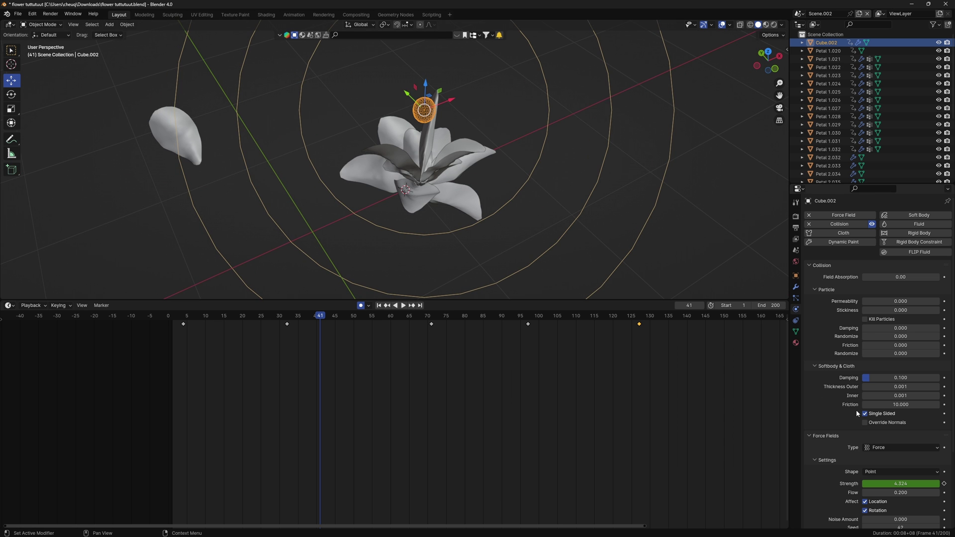
pyautogui.scroll(-5, 857, 414)
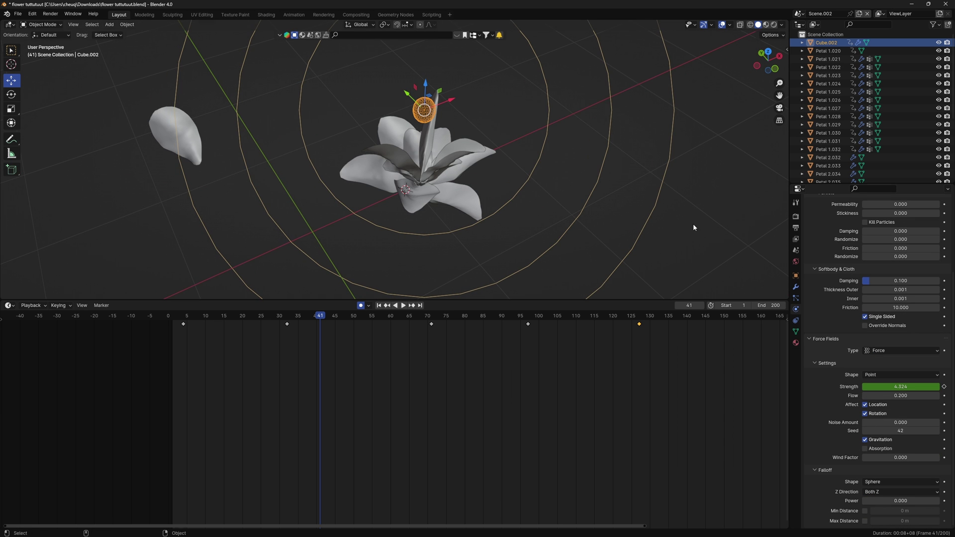
pyautogui.moveTo(693, 227); pyautogui.dragTo(527, 144, button='middle')
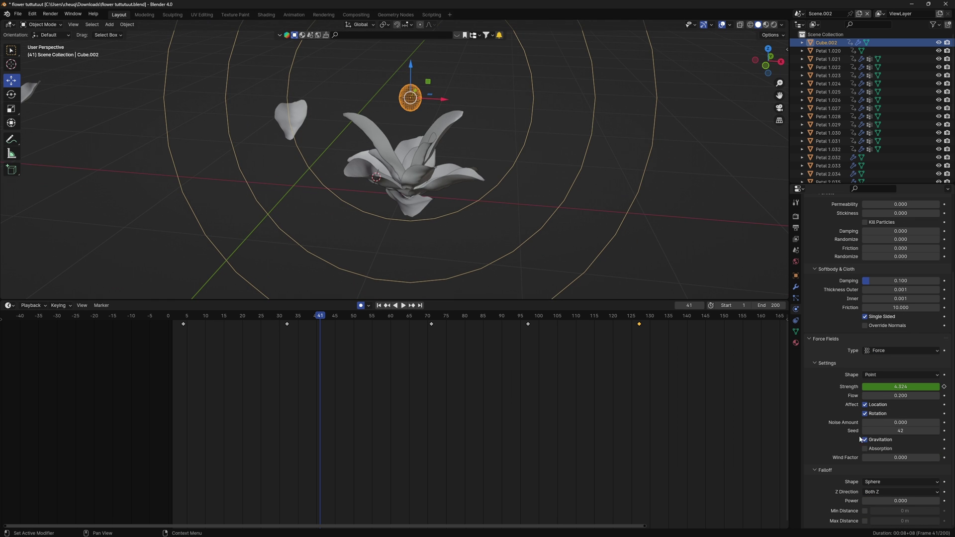
# Step: Play the third flower's animation from the start and examine its petals from several sides, with Petal 1.026 selected
pyautogui.click(168, 316)
pyautogui.press('space')
pyautogui.scroll(5, 483, 249)
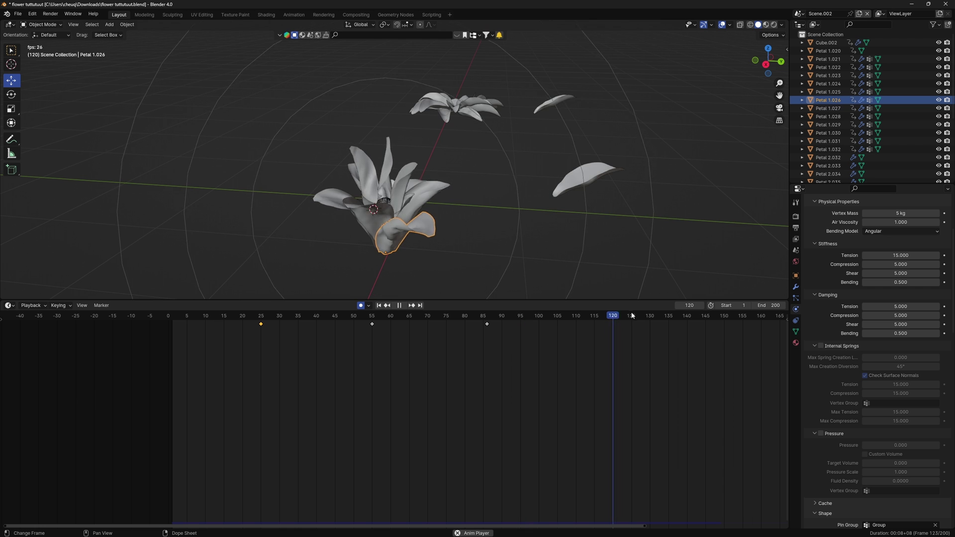
pyautogui.keyDown('alt'); pyautogui.moveTo(500, 234); pyautogui.dragTo(611, 240); pyautogui.keyUp('alt')
pyautogui.click(695, 316)
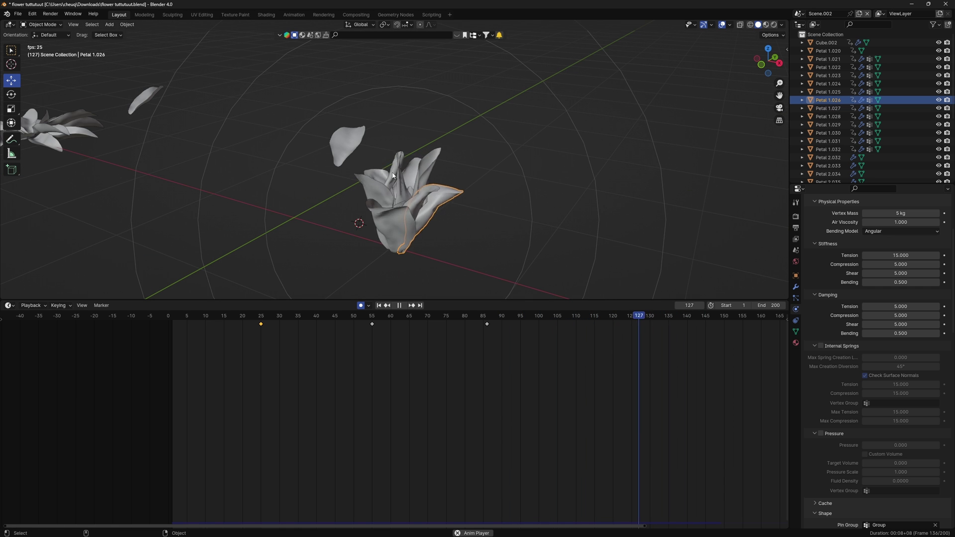
pyautogui.hotkey('shift', 'ctrl', 'space')
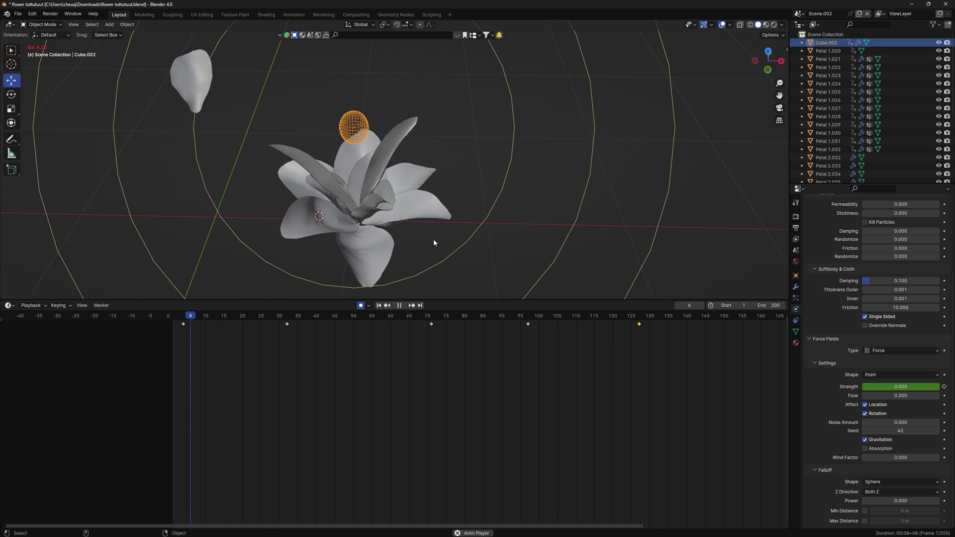
# Step: Check how the third flower's petals fold together between about frames 112 and 123 from several angles
pyautogui.moveTo(433, 242); pyautogui.dragTo(403, 157, button='middle')
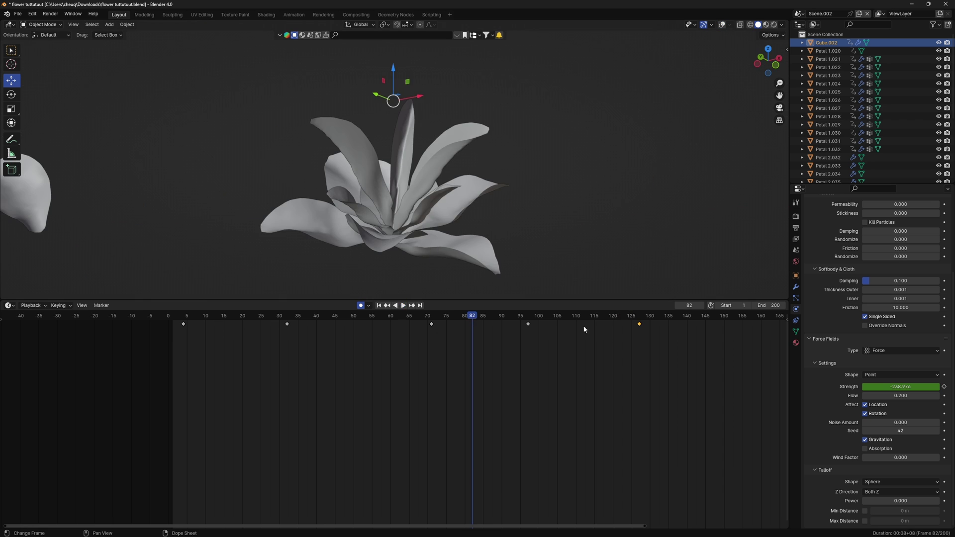
pyautogui.click(624, 315)
pyautogui.moveTo(584, 149); pyautogui.dragTo(385, 316, button='middle')
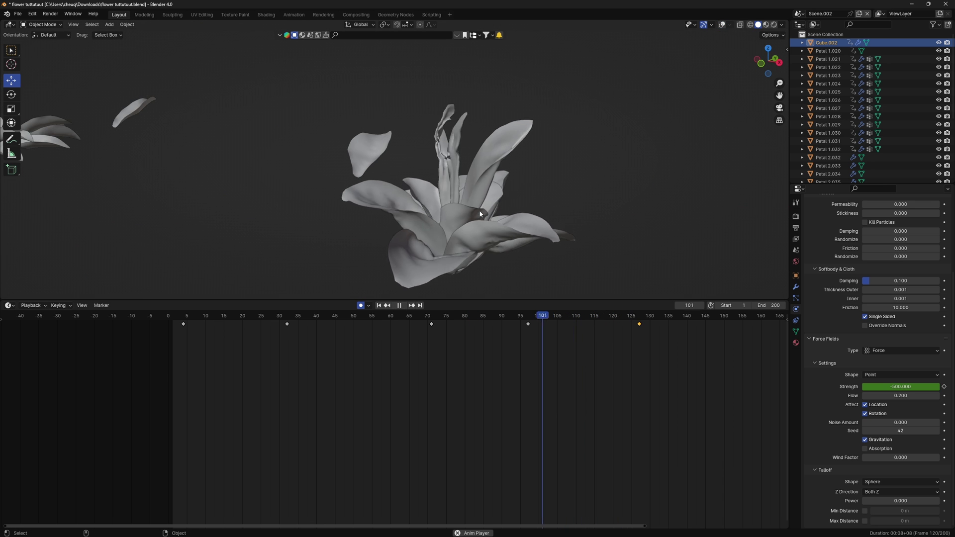
pyautogui.click(585, 316)
pyautogui.moveTo(646, 233); pyautogui.dragTo(575, 242, button='middle')
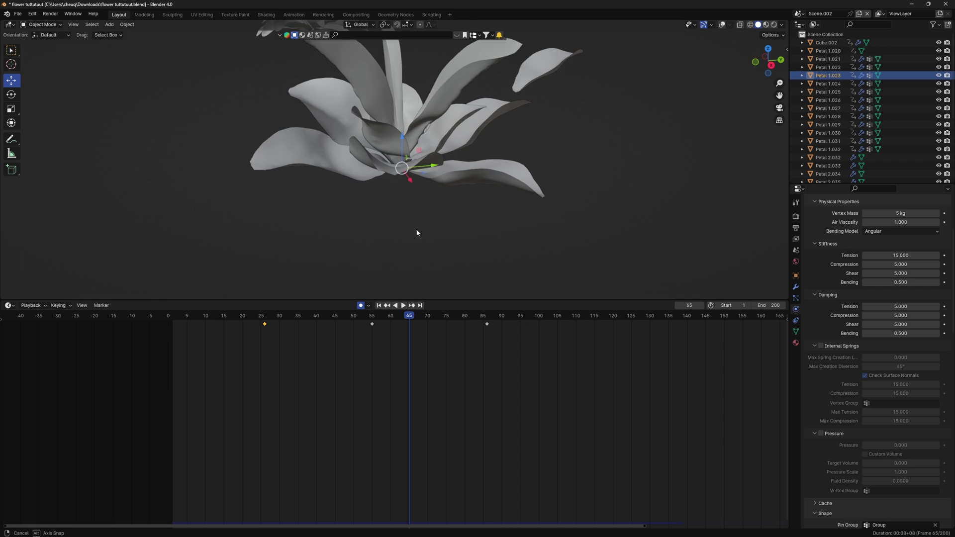
# Step: Review Petal 1.023's cloth pinning and collision settings, and select several neighbouring petals to compare them
pyautogui.moveTo(418, 232); pyautogui.dragTo(494, 250, button='middle')
pyautogui.scroll(-8, 939, 373)
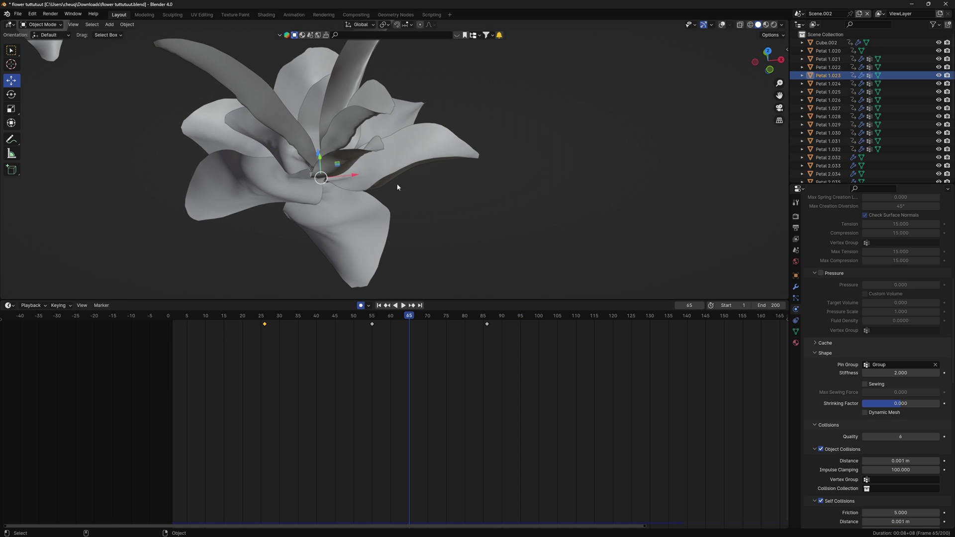
pyautogui.click(341, 226)
pyautogui.click(244, 186)
pyautogui.click(230, 126)
pyautogui.click(343, 125)
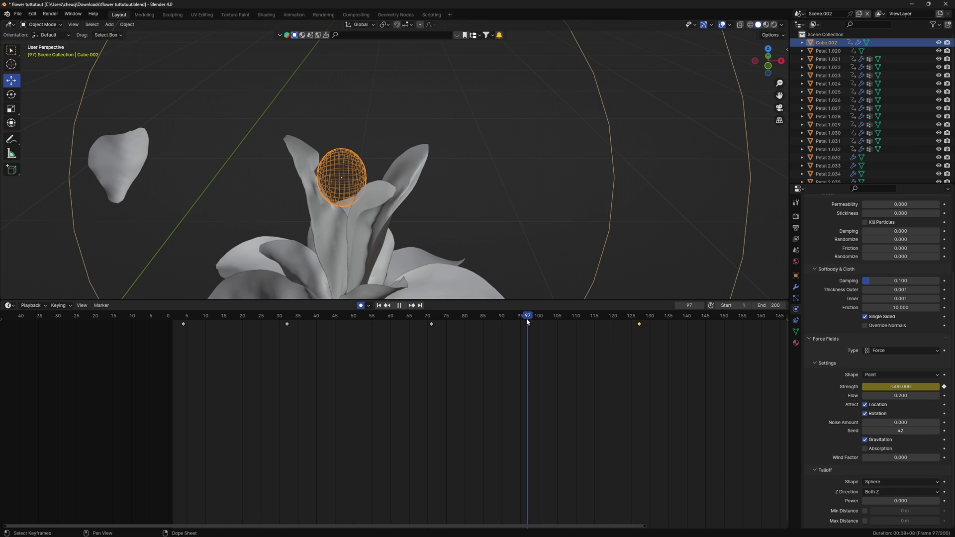
# Step: Scrub the timeline around frame 97 and examine Cube.002's keyframed force field strength
pyautogui.moveTo(527, 322); pyautogui.dragTo(527, 347)
pyautogui.press('space')
pyautogui.keyDown('shift'); pyautogui.moveTo(439, 207); pyautogui.dragTo(454, 240, button='middle'); pyautogui.keyUp('shift')
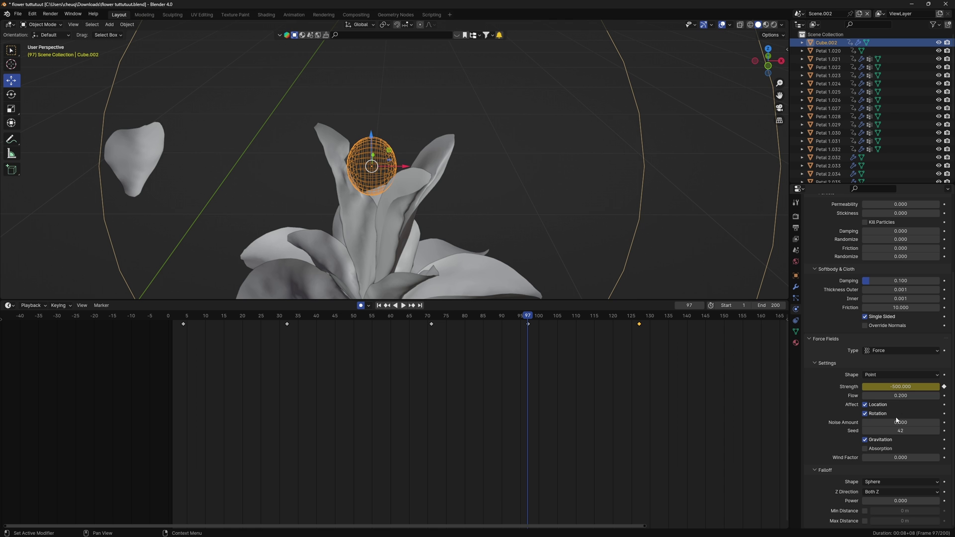
pyautogui.moveTo(290, 317); pyautogui.dragTo(534, 319)
pyautogui.press('Escape')
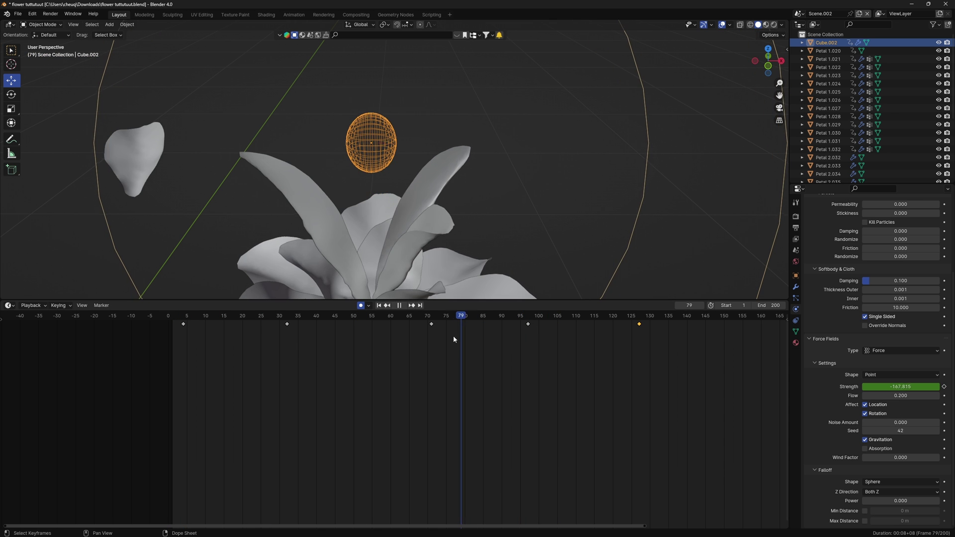
# Step: Select Petal 1.032 and the force field object above it, and compare their positions near frame 78
pyautogui.click(416, 181)
pyautogui.scroll(-2, 449, 149)
pyautogui.click(358, 143)
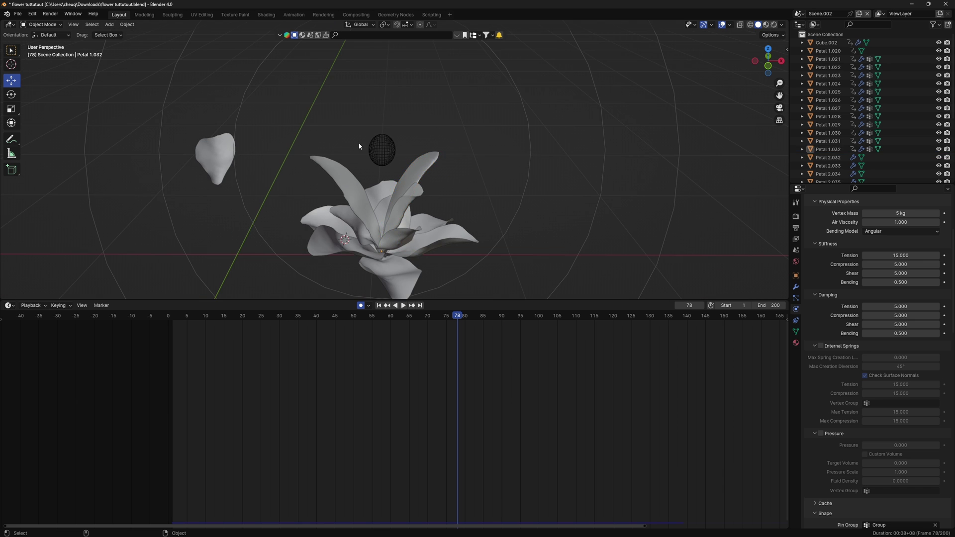
pyautogui.click(374, 151)
pyautogui.moveTo(392, 182); pyautogui.dragTo(587, 159, button='middle')
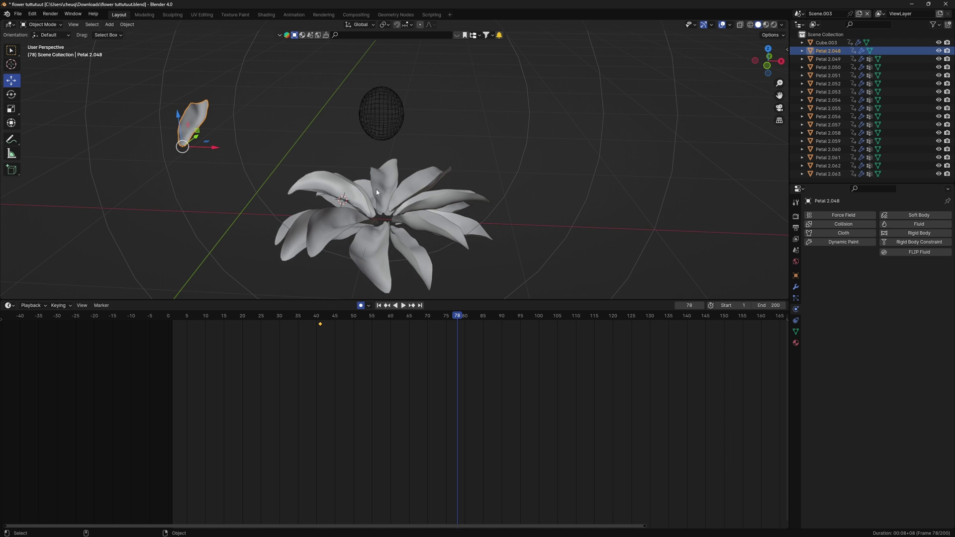
# Step: Select Cube.003 in Scene.003 and examine its force field strength at the frame 91 keyframe
pyautogui.click(386, 188)
pyautogui.moveTo(396, 188); pyautogui.dragTo(450, 115, button='middle')
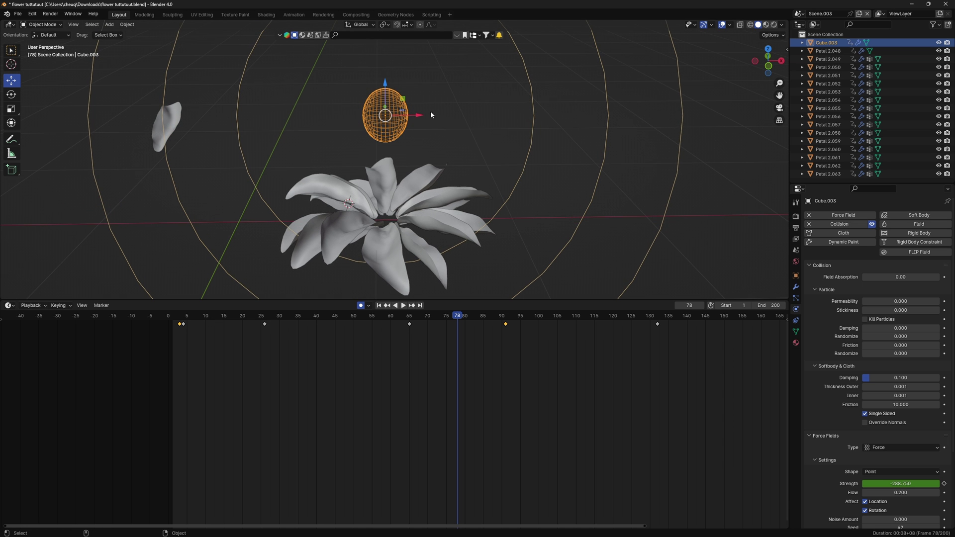
pyautogui.moveTo(475, 257); pyautogui.dragTo(481, 254, button='middle')
pyautogui.press('space')
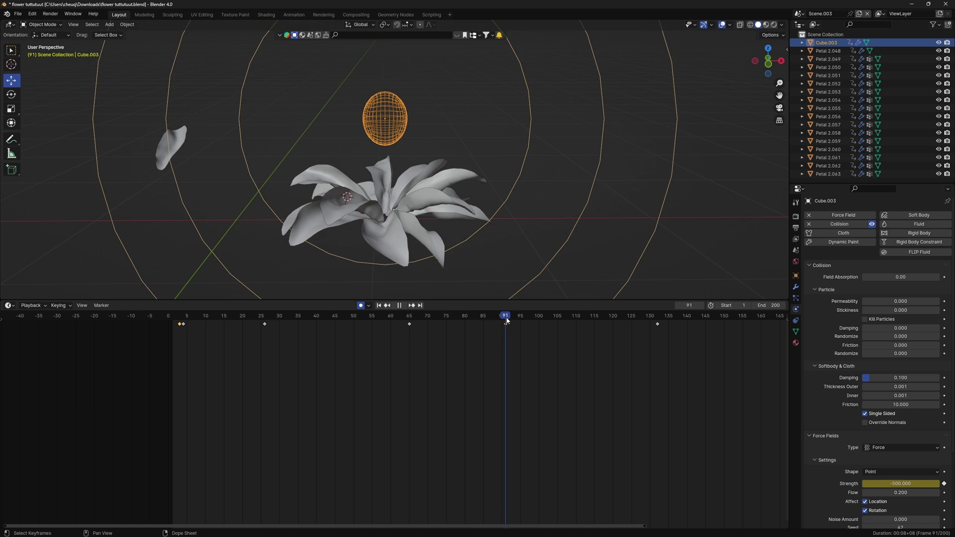
pyautogui.press('Escape')
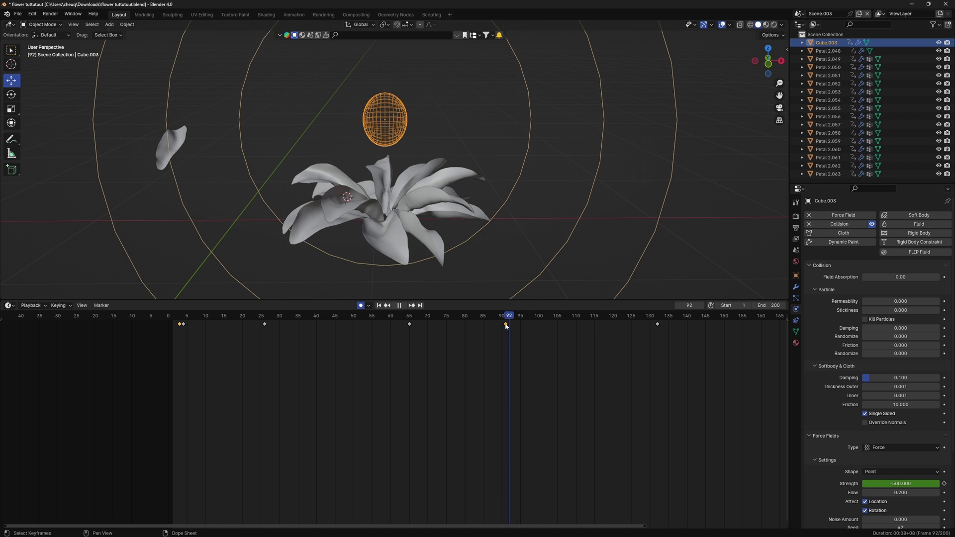
# Step: Play Scene.003's animation backward from frame 152 and watch the petals around Cube.003
pyautogui.click(799, 13)
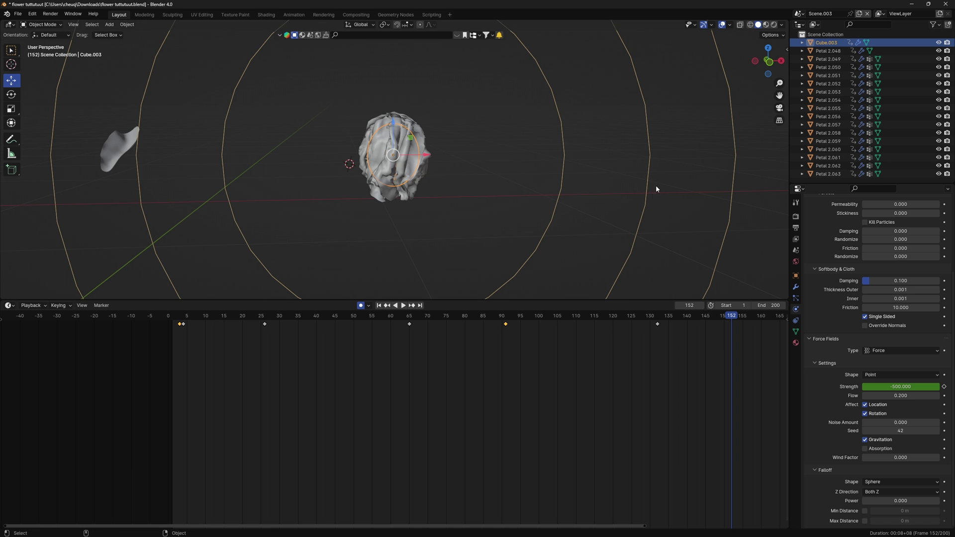
pyautogui.moveTo(656, 189); pyautogui.dragTo(486, 187, button='middle')
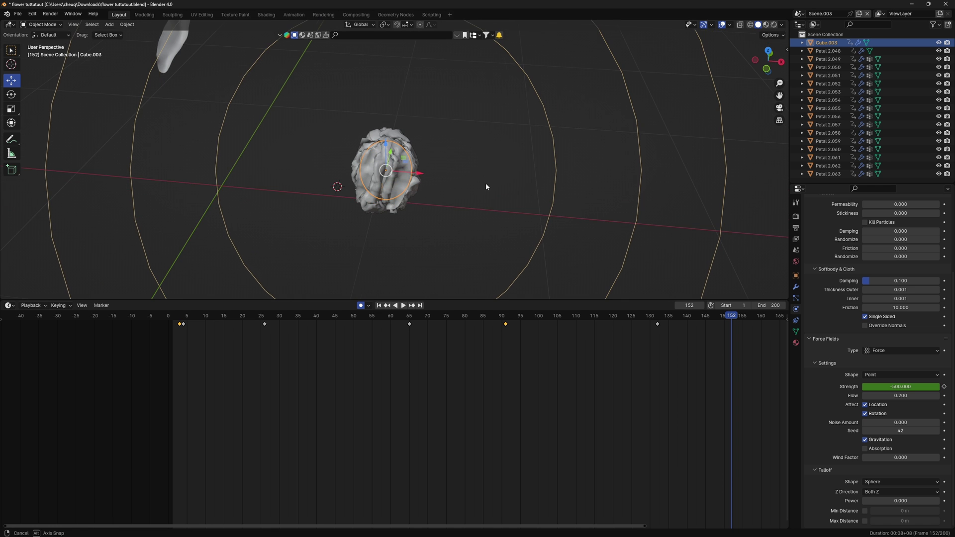
pyautogui.click(395, 308)
pyautogui.click(426, 211)
pyautogui.moveTo(427, 211); pyautogui.dragTo(417, 203, button='middle')
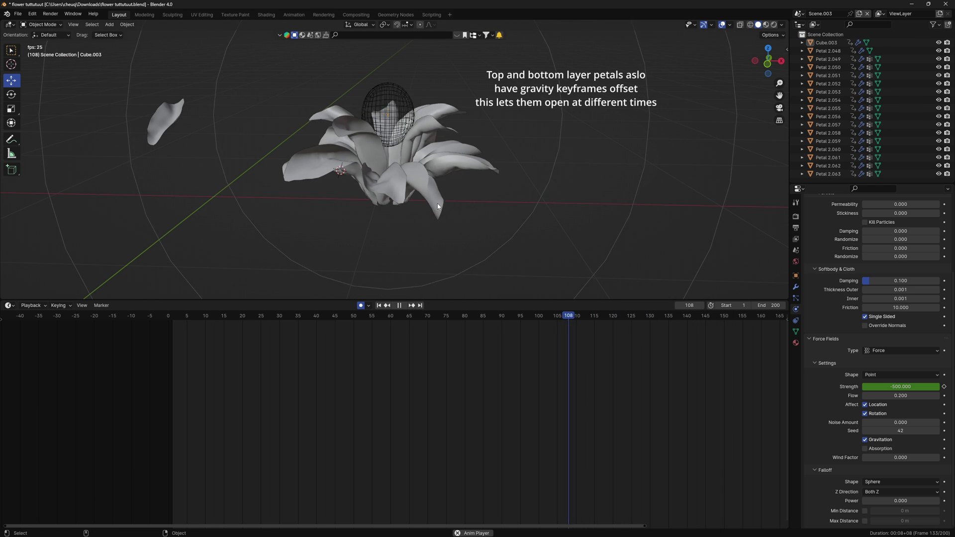
# Step: Pause the Scene.003 flower near frame 123 and inspect its petals up close while stepping through short playback
pyautogui.click(684, 316)
pyautogui.press('space')
pyautogui.moveTo(393, 152); pyautogui.dragTo(380, 172, button='middle')
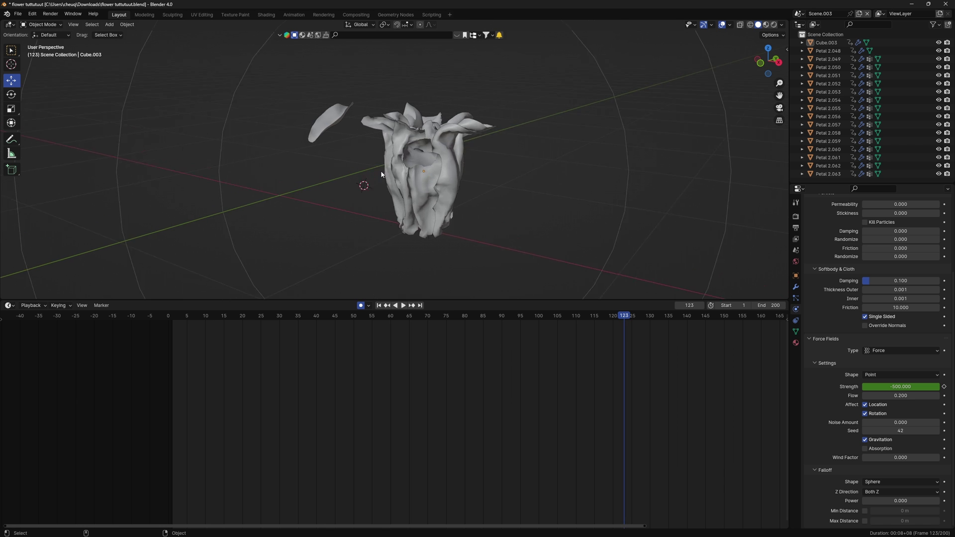
pyautogui.scroll(4, 382, 174)
pyautogui.moveTo(524, 133); pyautogui.dragTo(536, 132, button='middle')
pyautogui.press('space')
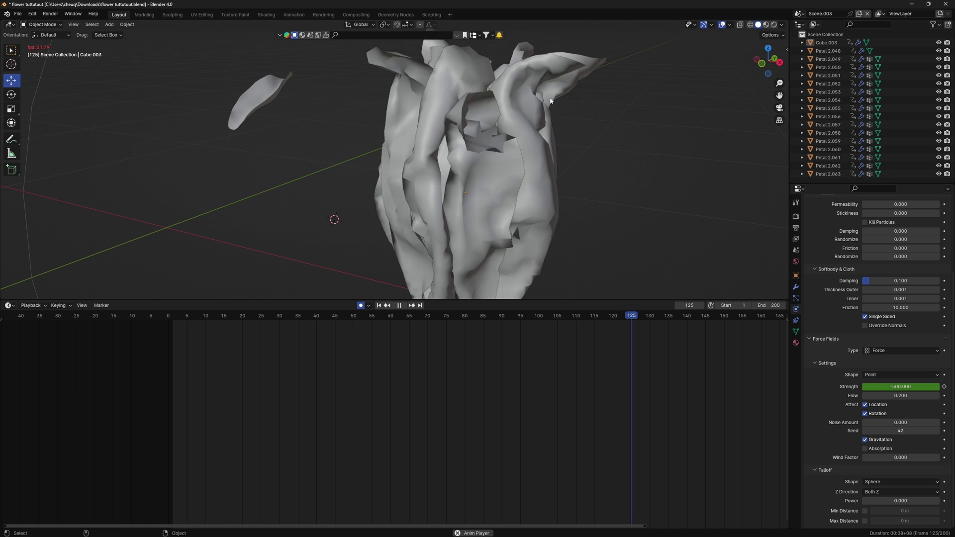
pyautogui.press('space')
pyautogui.moveTo(531, 169); pyautogui.dragTo(564, 170, button='middle')
# Step: Play the Scene.003 flower backward to frame 87 and examine its petals and collision sphere from above and the side
pyautogui.click(397, 307)
pyautogui.click(398, 306)
pyautogui.moveTo(472, 279); pyautogui.dragTo(397, 204, button='middle')
pyautogui.scroll(-2, 427, 262)
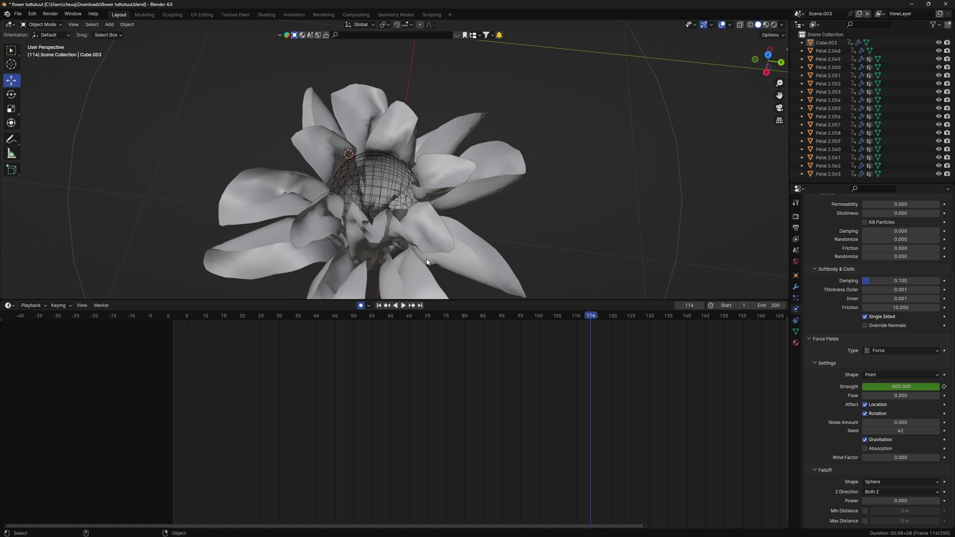
pyautogui.click(396, 306)
pyautogui.click(400, 307)
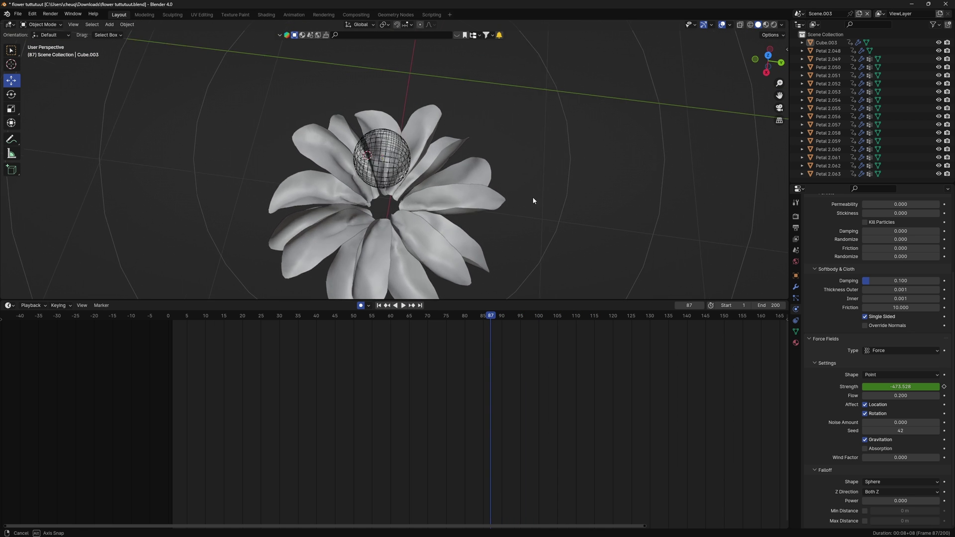
pyautogui.moveTo(533, 199); pyautogui.dragTo(486, 121, button='middle')
pyautogui.moveTo(504, 248); pyautogui.dragTo(42, 154, button='middle')
# Step: Switch through Scene.002 and Scene.001 to the first scene, named Scene, and go to frame 40
pyautogui.click(797, 14)
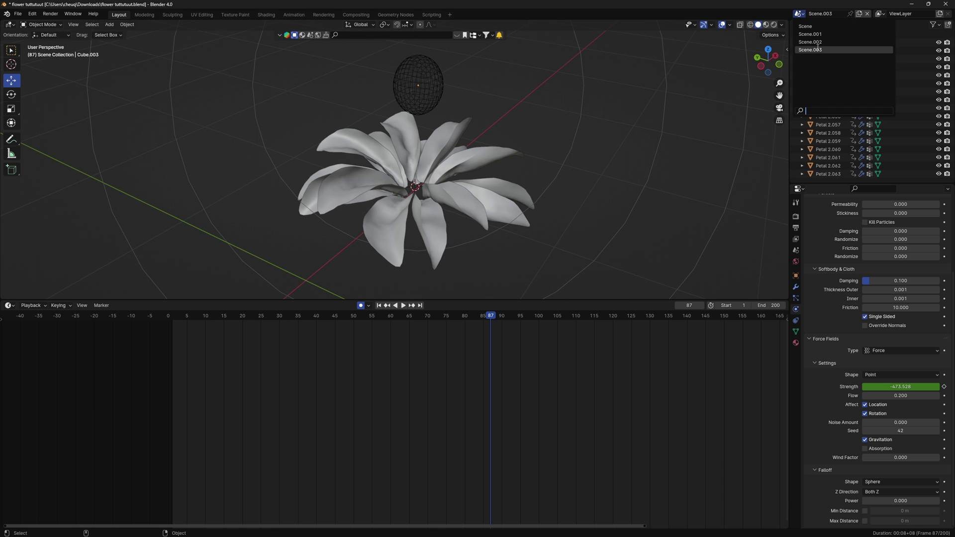
pyautogui.click(811, 41)
pyautogui.click(797, 14)
pyautogui.click(810, 33)
pyautogui.click(799, 14)
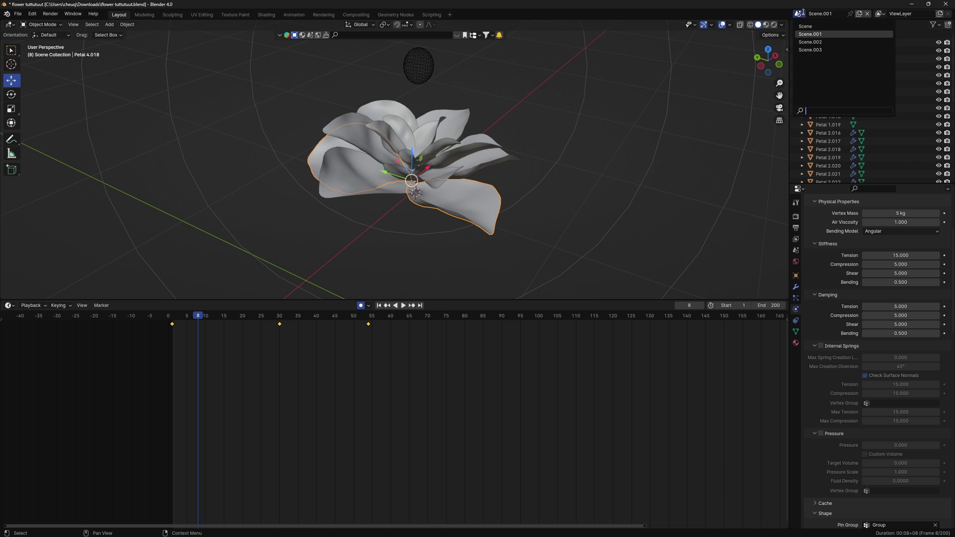
pyautogui.click(805, 26)
pyautogui.scroll(-4, 438, 165)
pyautogui.moveTo(439, 165); pyautogui.dragTo(299, 189, button='middle')
pyautogui.click(316, 315)
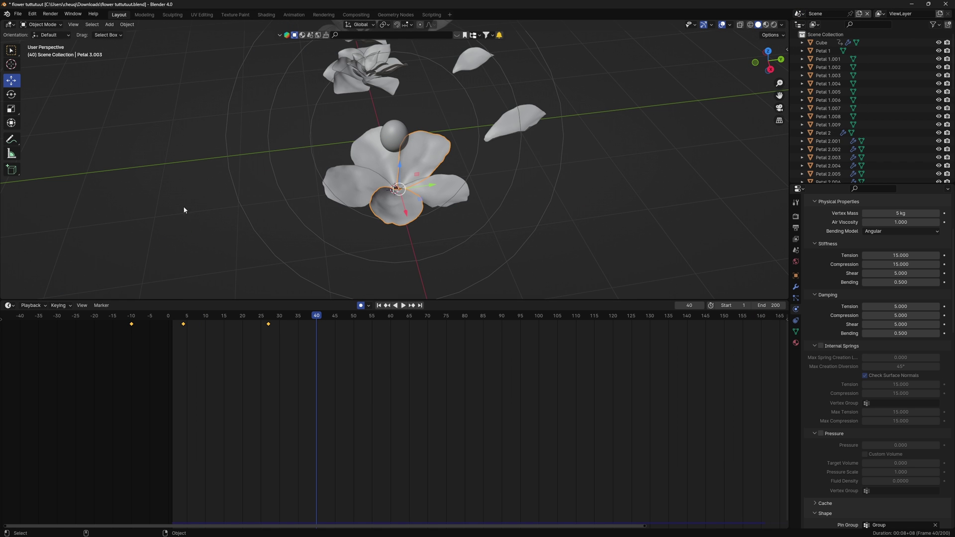
# Step: Select all five petals of the flower beneath the collision sphere
pyautogui.scroll(1, 494, 152)
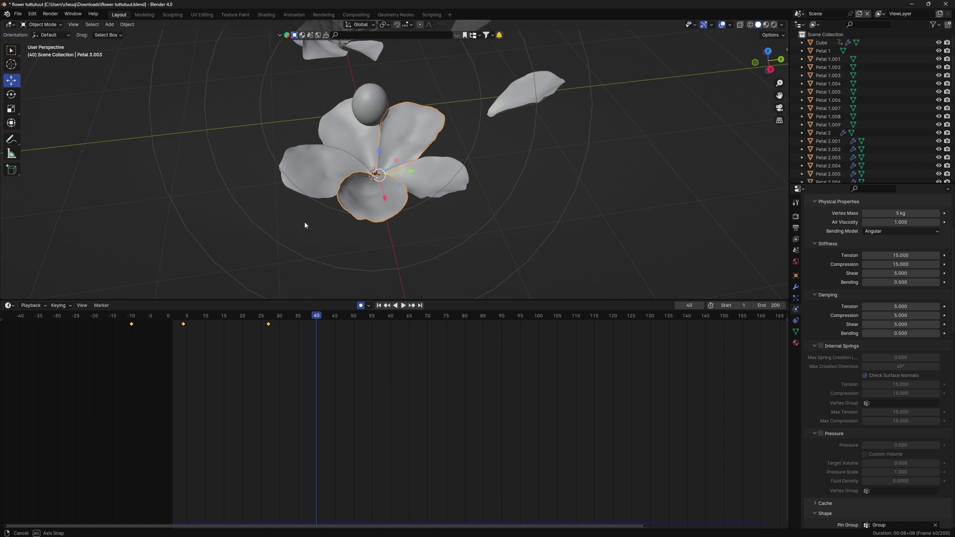
pyautogui.moveTo(305, 224); pyautogui.dragTo(328, 256, button='middle')
pyautogui.moveTo(337, 162); pyautogui.dragTo(377, 190)
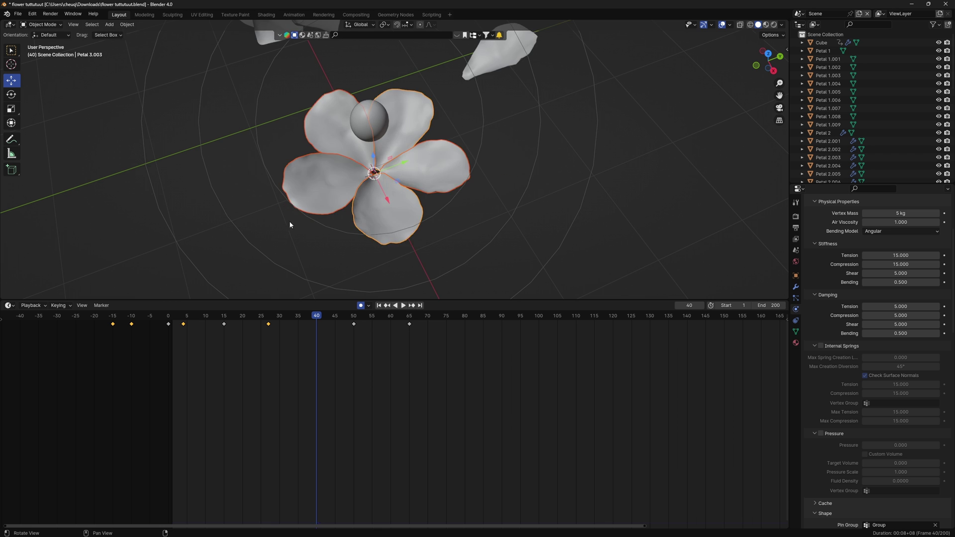
pyautogui.moveTo(290, 221); pyautogui.dragTo(357, 196, button='middle')
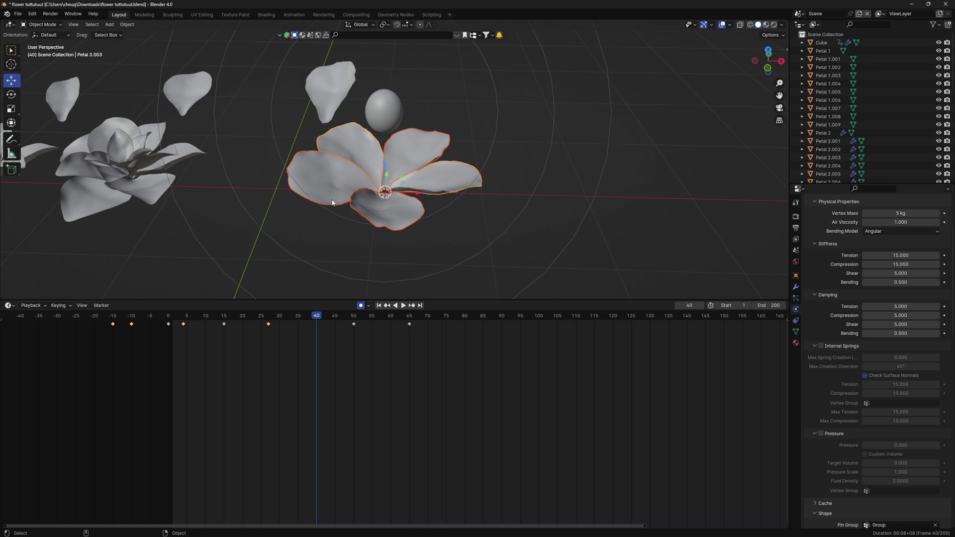
# Step: Locate the Lightwave Point Cache (.mdd) export option and check the NewTek MDD format add-on by searching the add-ons for "new"
pyautogui.click(19, 14)
pyautogui.moveTo(33, 137)
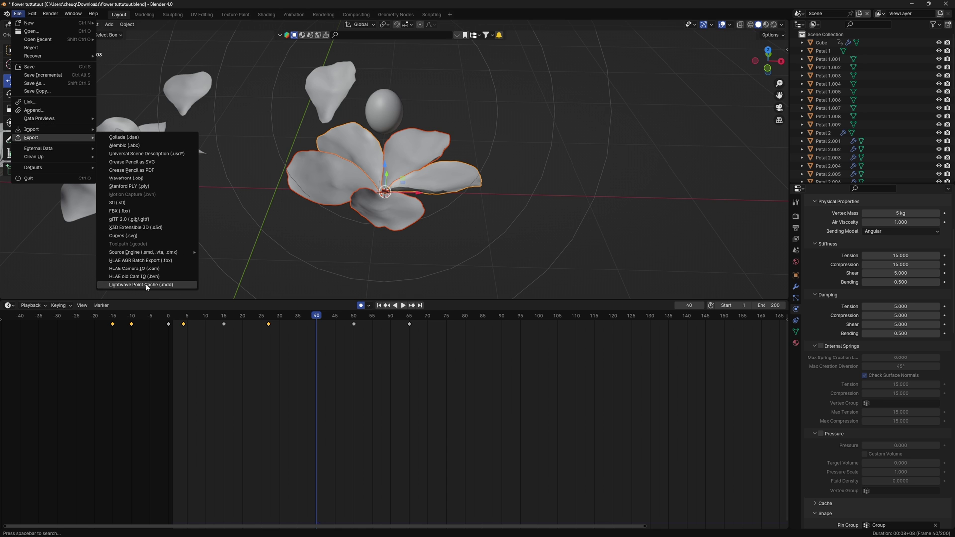
pyautogui.moveTo(33, 13)
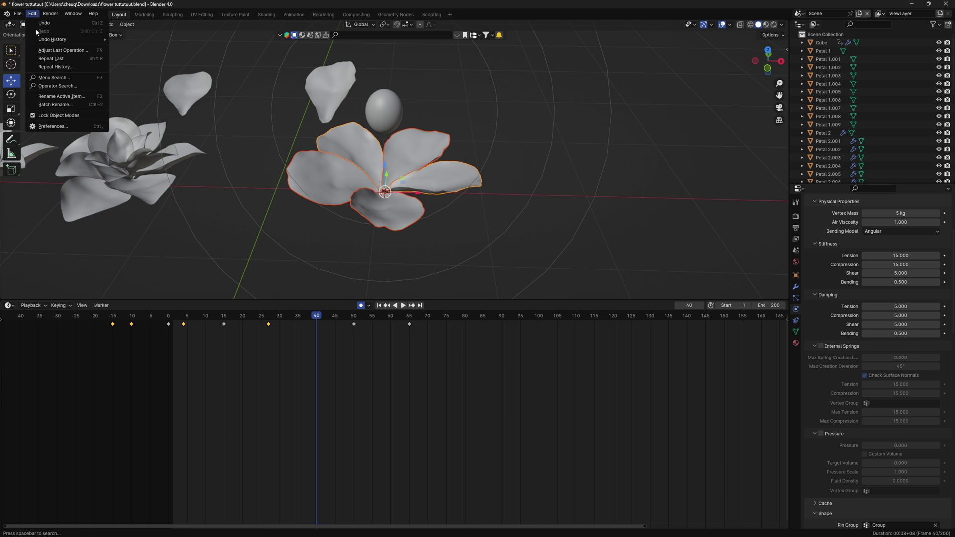
pyautogui.click(40, 127)
pyautogui.click(32, 13)
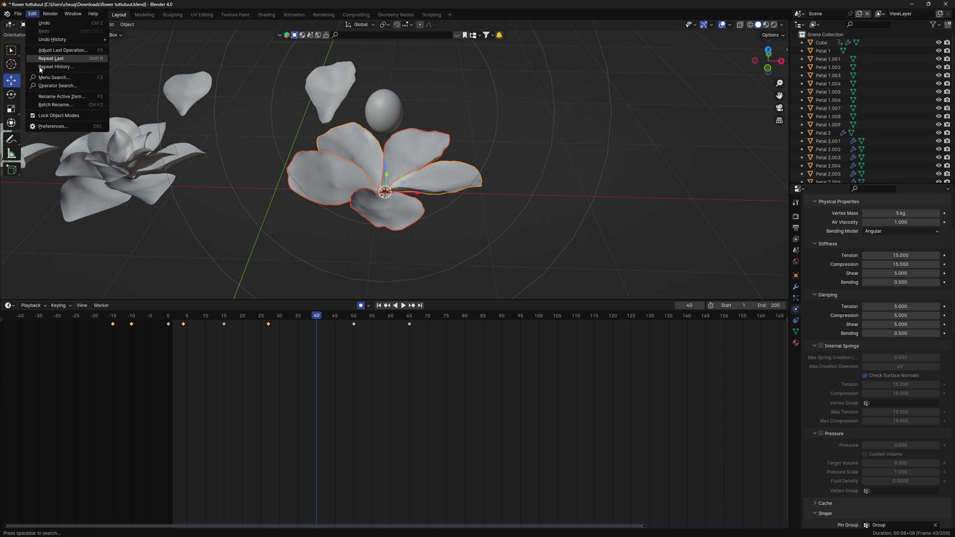
pyautogui.click(50, 127)
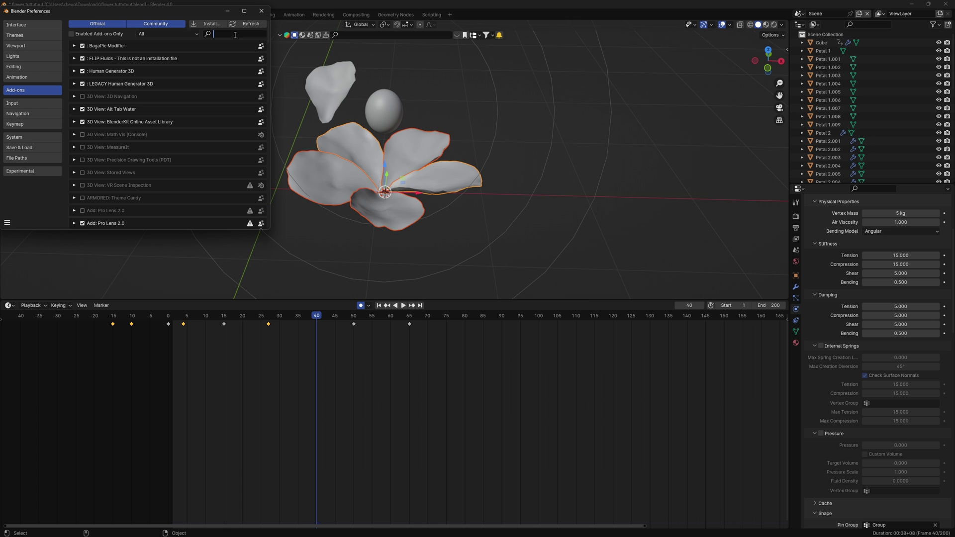
pyautogui.write('new')
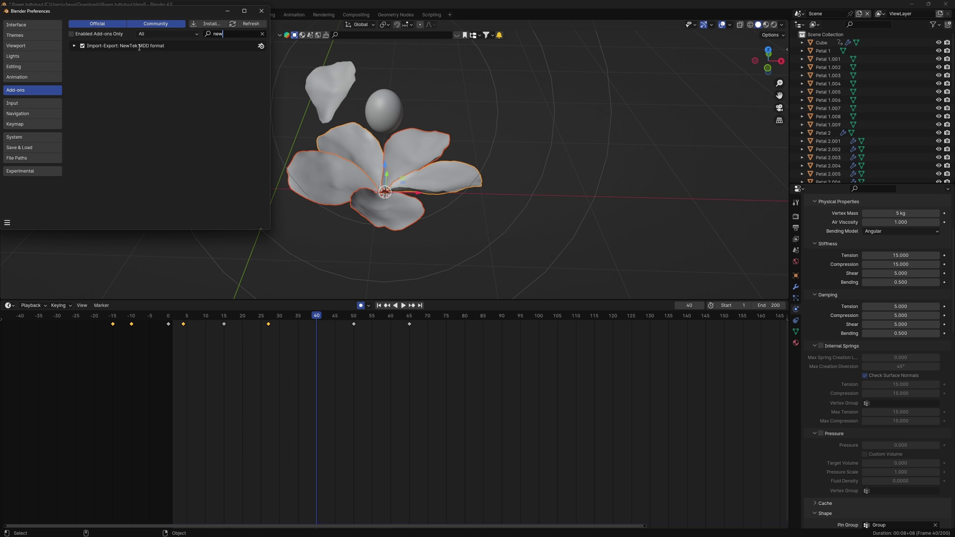
pyautogui.click(261, 11)
# Step: Select only Petal 3.001 and show its mesh data with the vertex groups and shape keys
pyautogui.click(423, 146)
pyautogui.press('KP_Decimal')
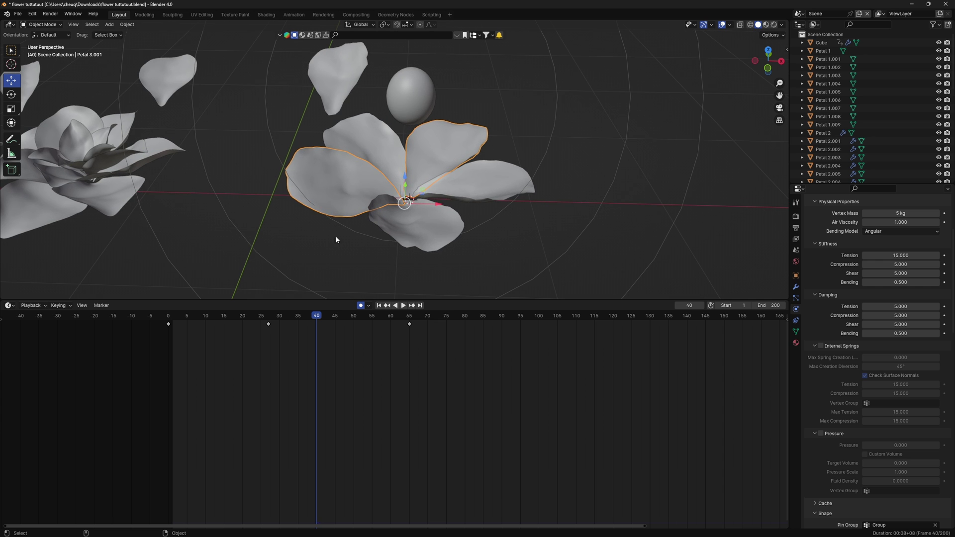
pyautogui.click(795, 331)
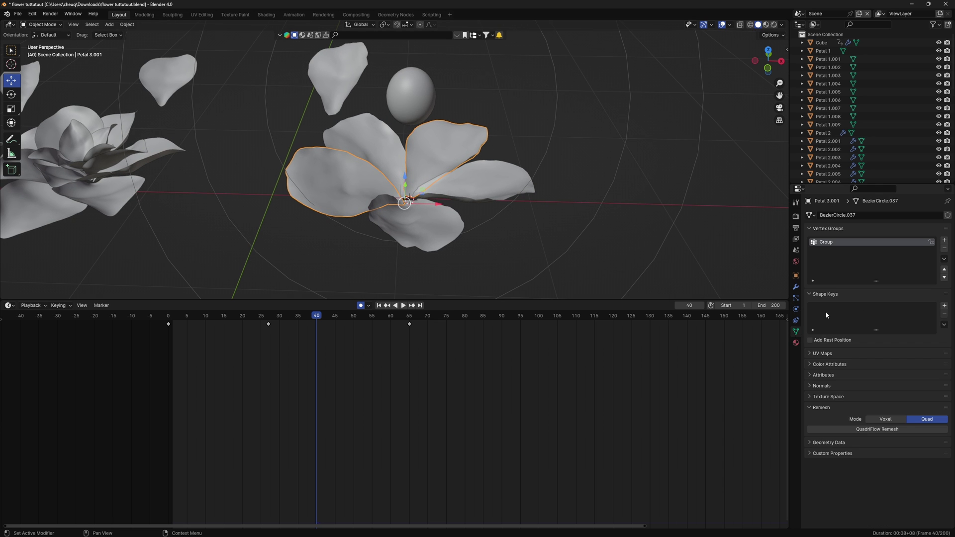
pyautogui.moveTo(234, 333); pyautogui.dragTo(257, 343)
pyautogui.press('s')
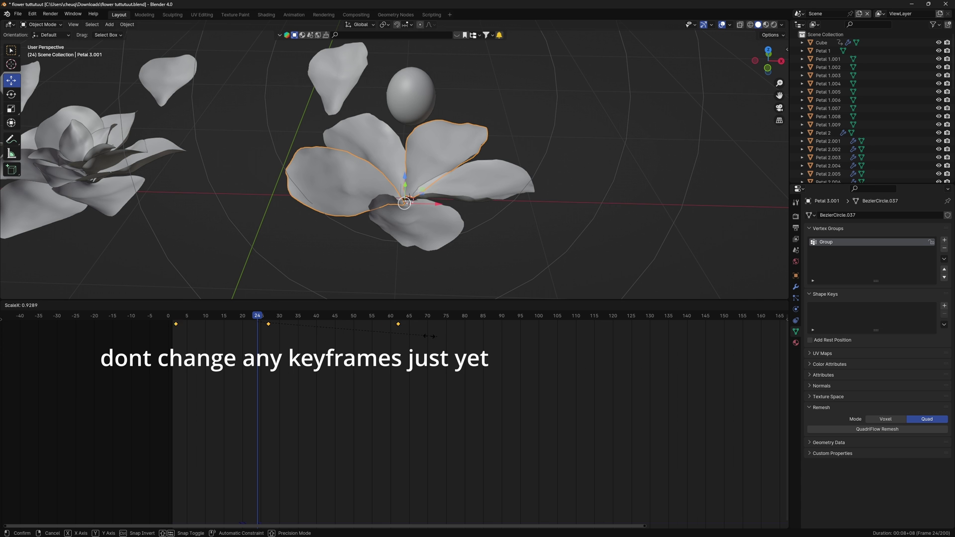
pyautogui.press('Escape')
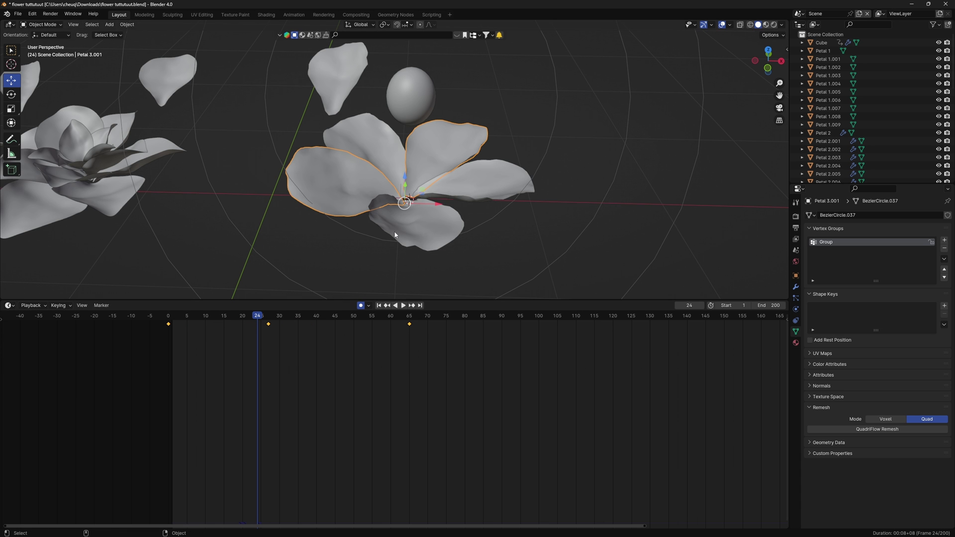
# Step: Select Petal 2.001 in the many-petalled flower at the end of the row and clear the selection
pyautogui.moveTo(293, 110); pyautogui.dragTo(239, 191, button='middle')
pyautogui.scroll(3, 134, 283)
pyautogui.keyDown('shift'); pyautogui.moveTo(119, 249); pyautogui.dragTo(370, 233, button='middle'); pyautogui.keyUp('shift')
pyautogui.moveTo(209, 99); pyautogui.dragTo(311, 220)
pyautogui.click(319, 159)
pyautogui.keyDown('alt'); pyautogui.moveTo(319, 158); pyautogui.dragTo(360, 175, button='middle'); pyautogui.keyUp('alt')
pyautogui.keyDown('shift'); pyautogui.click(312, 174); pyautogui.keyUp('shift')
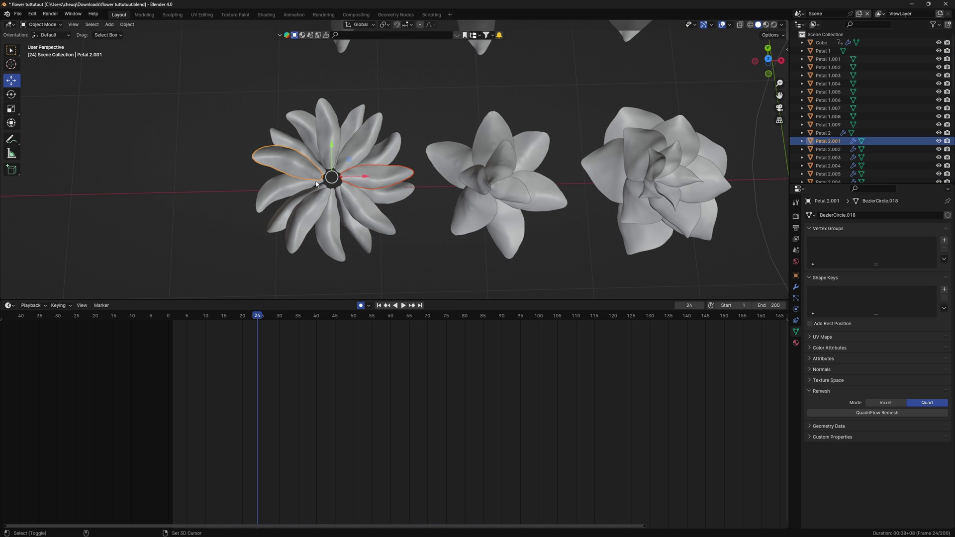
pyautogui.click(416, 115)
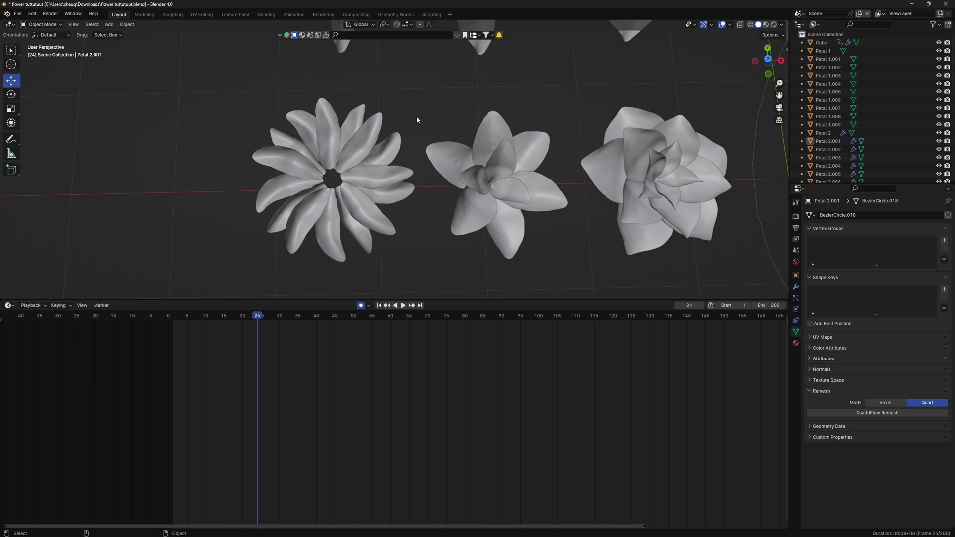
# Step: Select Petal 3.001 in the flower beneath the collision sphere
pyautogui.moveTo(416, 116); pyautogui.dragTo(413, 178, button='middle')
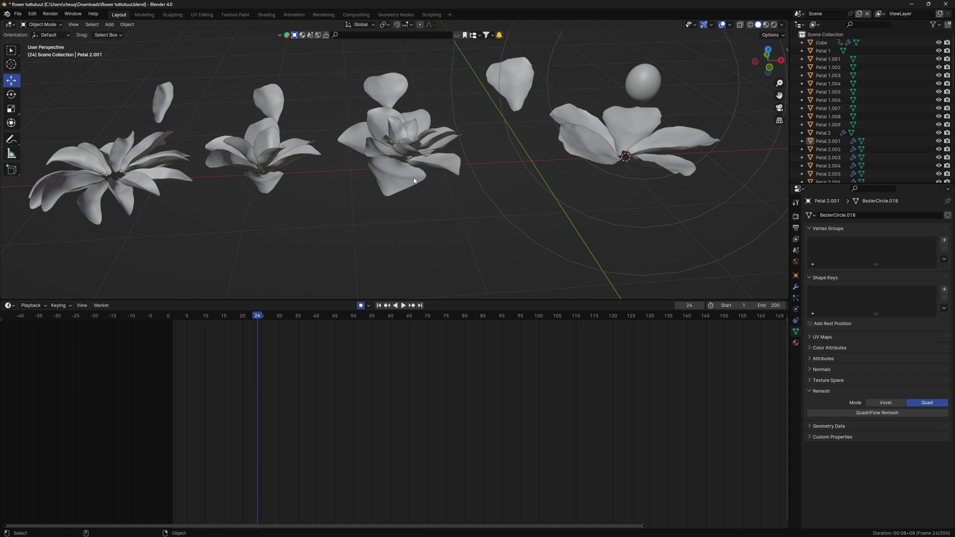
pyautogui.keyDown('alt'); pyautogui.moveTo(523, 165); pyautogui.dragTo(288, 183, button='middle'); pyautogui.keyUp('alt')
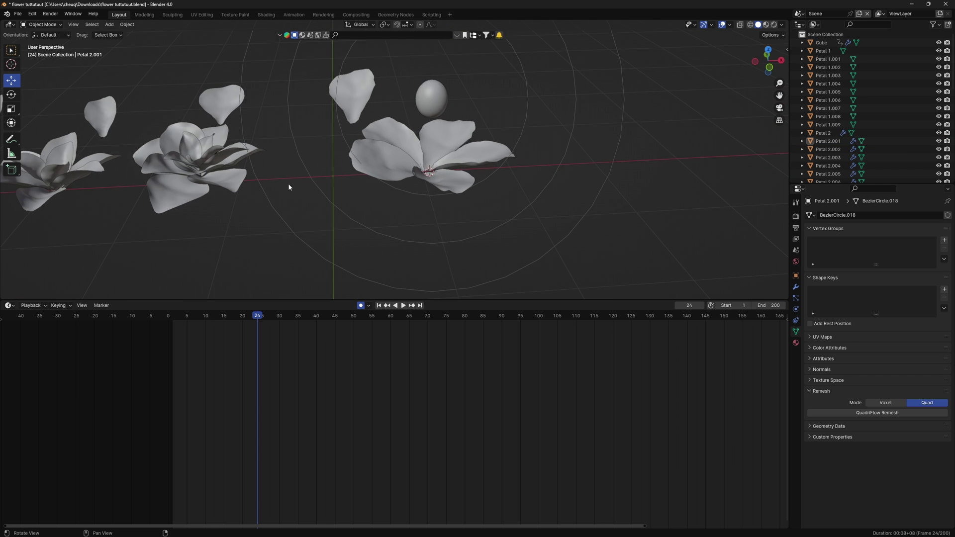
pyautogui.keyDown('alt'); pyautogui.moveTo(373, 175); pyautogui.dragTo(405, 187); pyautogui.keyUp('alt')
pyautogui.moveTo(405, 187); pyautogui.dragTo(243, 172, button='middle')
pyautogui.click(243, 173)
pyautogui.moveTo(323, 210); pyautogui.dragTo(373, 204, button='middle')
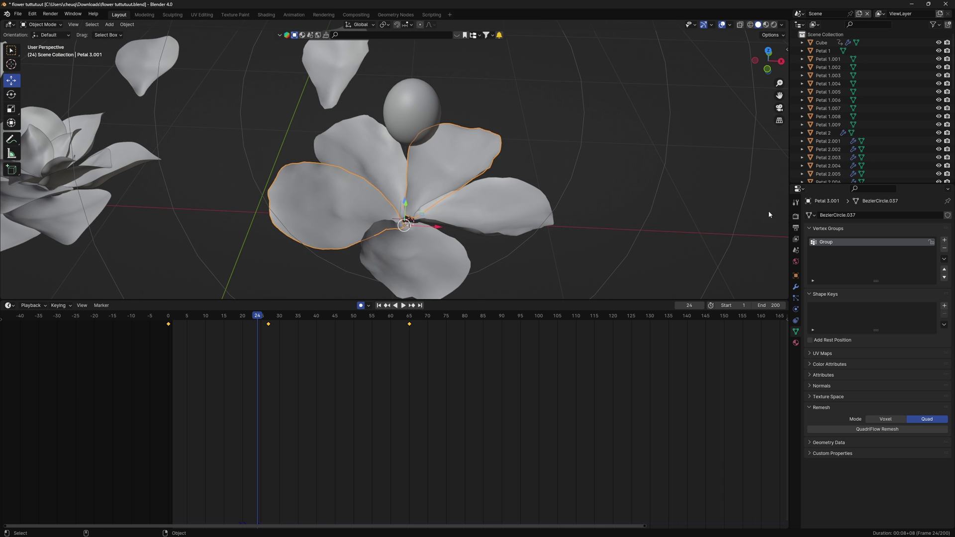
# Step: Set the scene end and Petal 3.001's cloth cache end to frame 150, and bake all dynamics
pyautogui.click(795, 286)
pyautogui.click(795, 309)
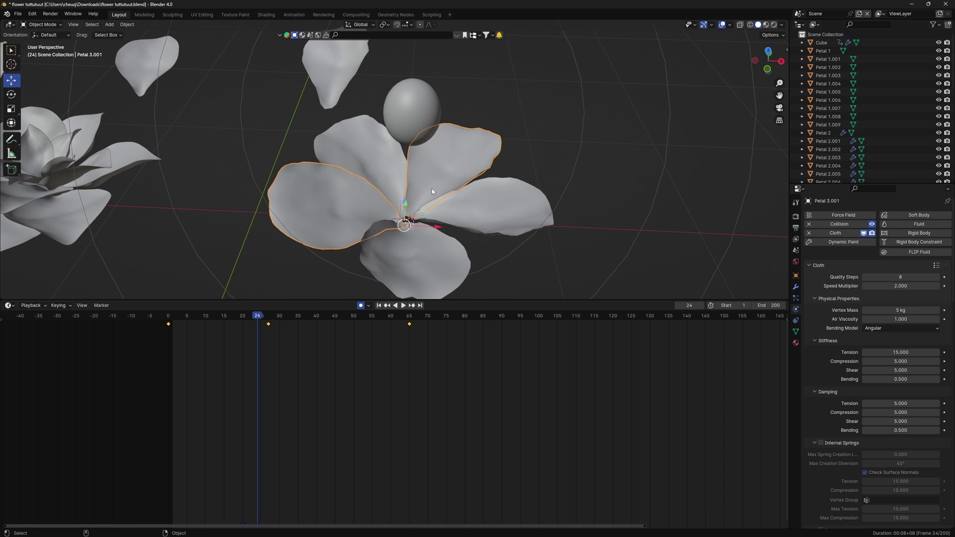
pyautogui.scroll(-20, 930, 481)
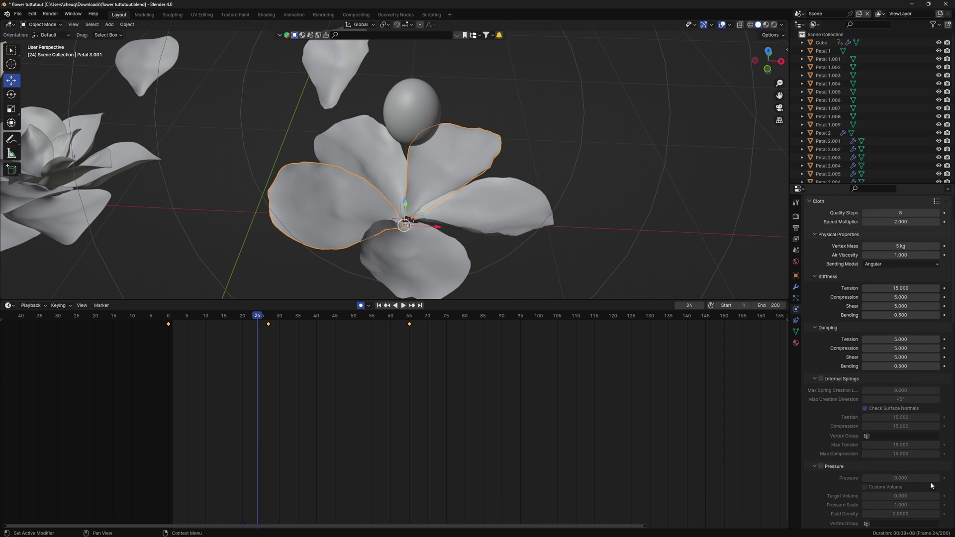
pyautogui.scroll(10, 885, 407)
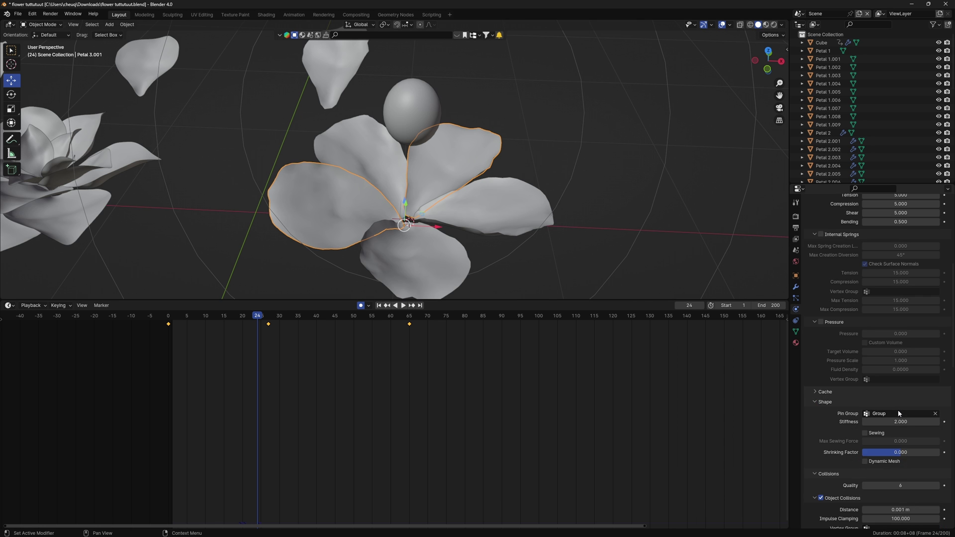
pyautogui.scroll(-5, 882, 445)
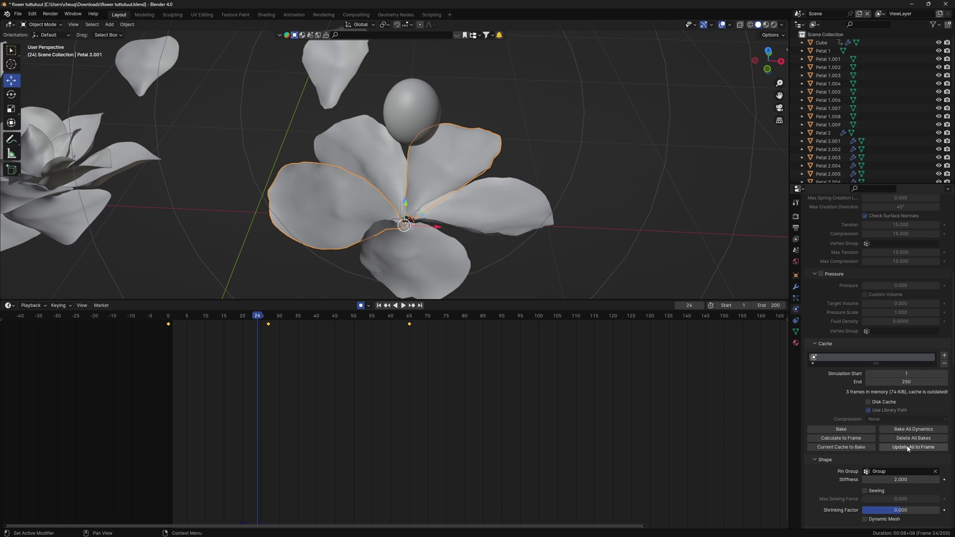
pyautogui.click(914, 427)
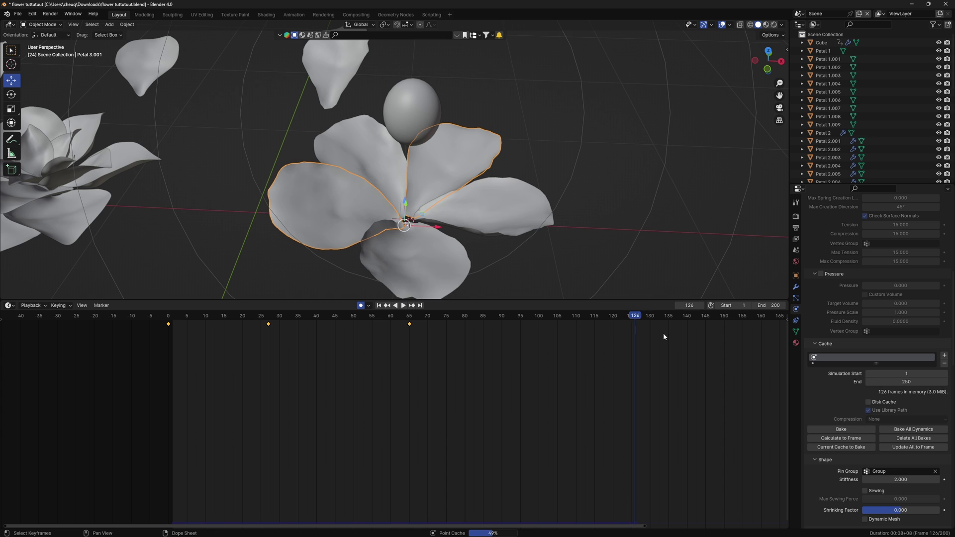
pyautogui.press('Escape')
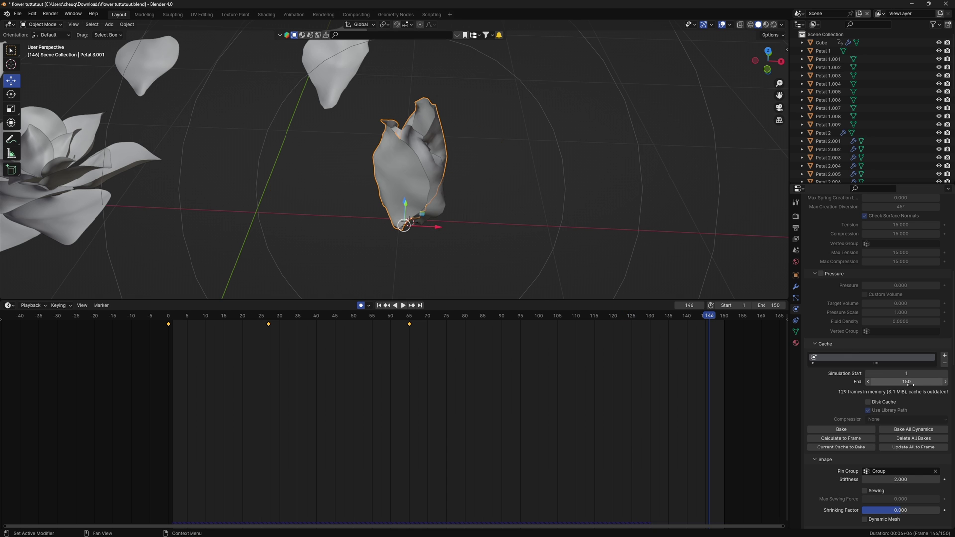
pyautogui.click(911, 429)
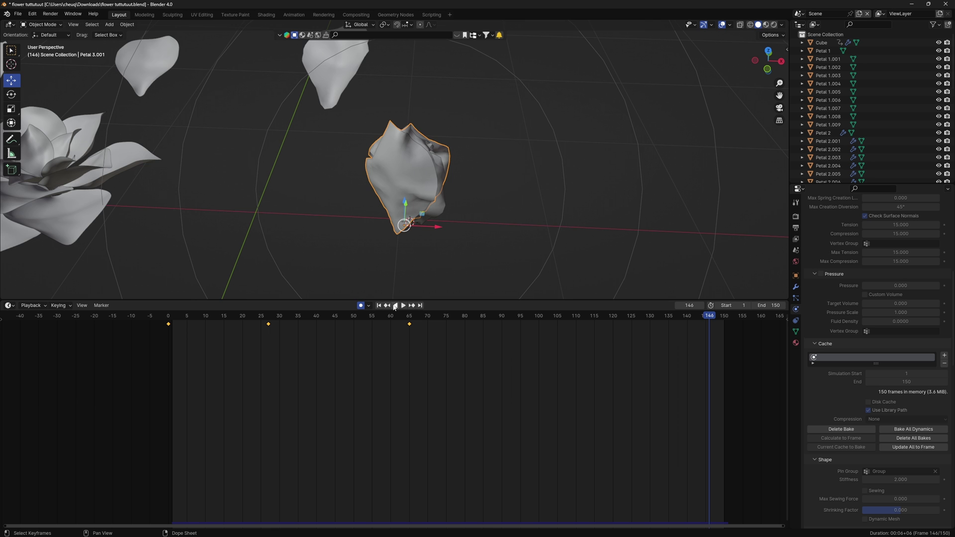
# Step: Play the baked petal simulation in reverse and examine it from another side with nothing selected
pyautogui.click(395, 305)
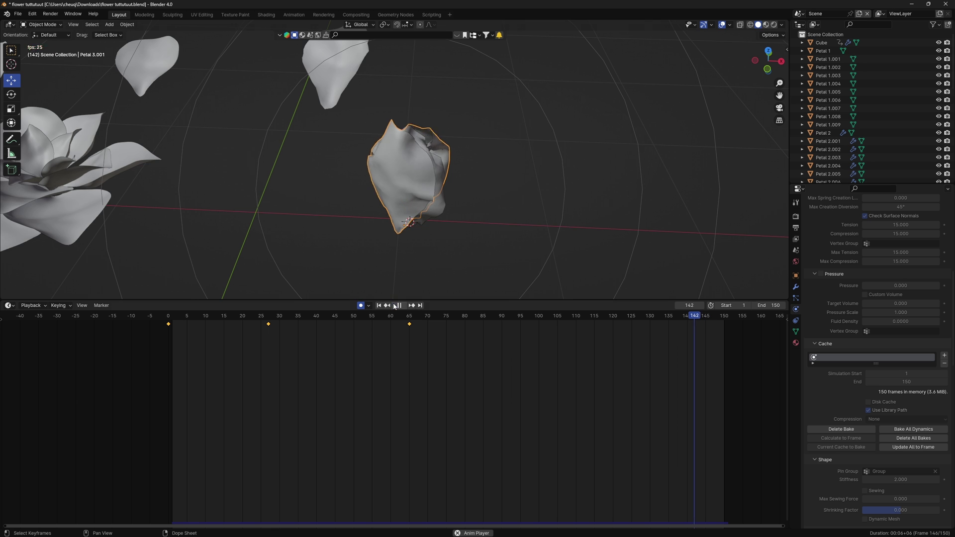
pyautogui.moveTo(519, 276); pyautogui.dragTo(455, 241, button='middle')
pyautogui.click(578, 197)
pyautogui.scroll(-4, 579, 197)
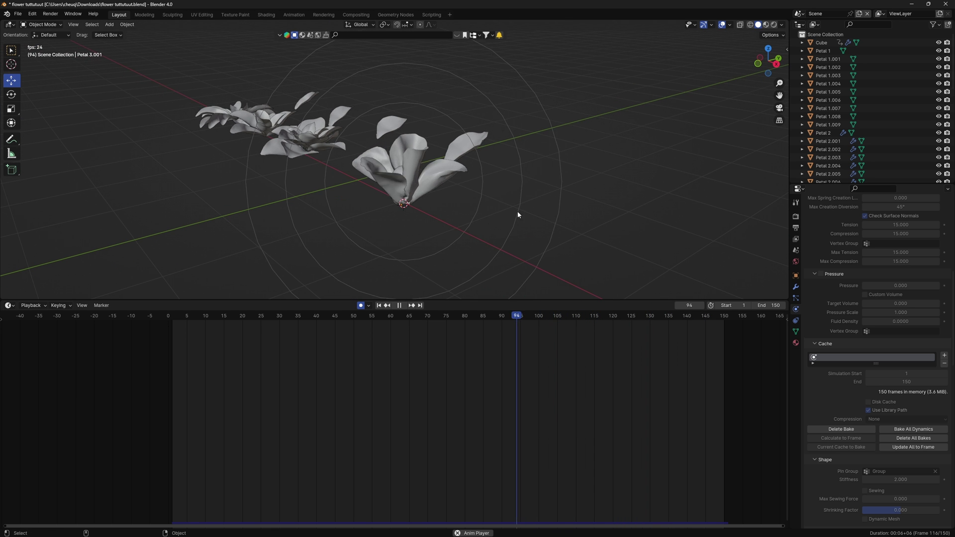
# Step: Select Petal 3.003, stop playback and rename the petal as 1
pyautogui.click(432, 199)
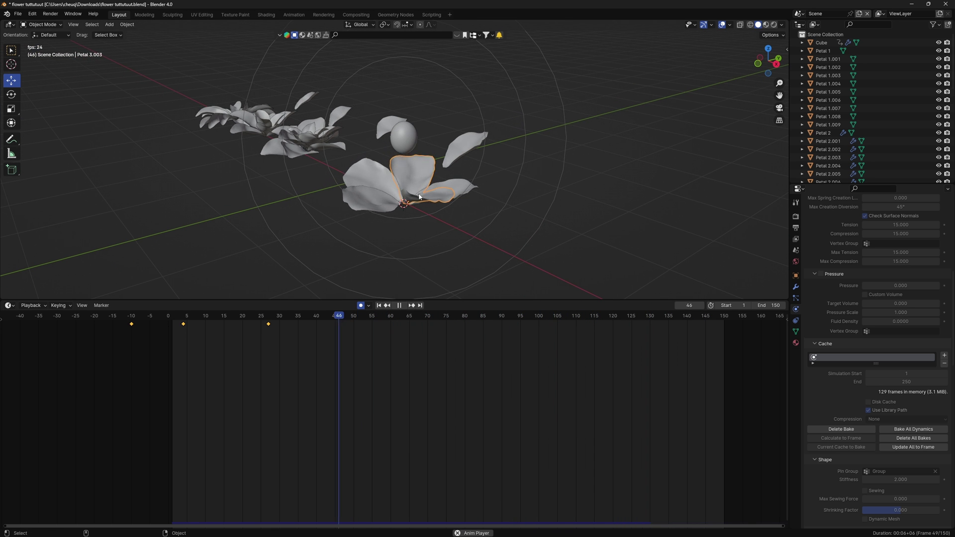
pyautogui.press('space')
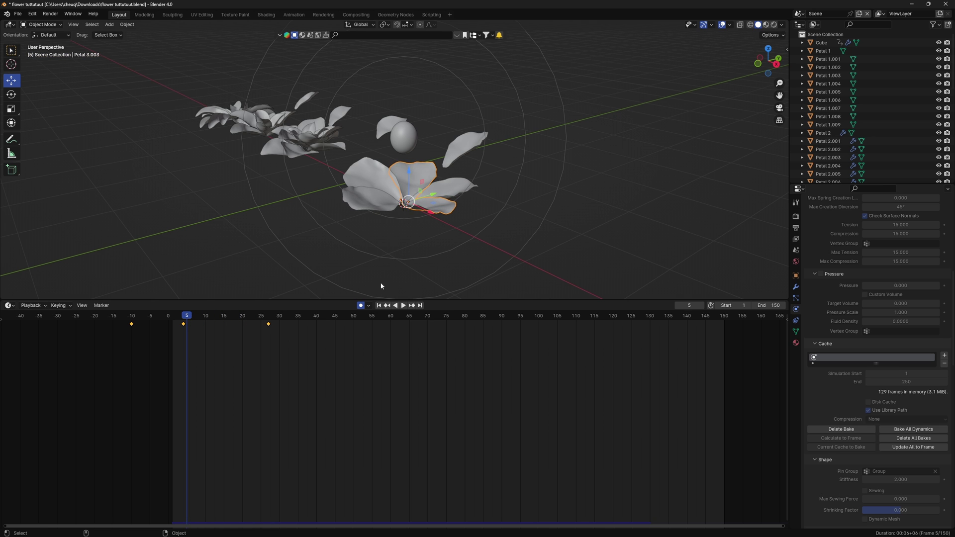
pyautogui.moveTo(383, 287); pyautogui.dragTo(475, 179, button='middle')
pyautogui.scroll(-8, 843, 103)
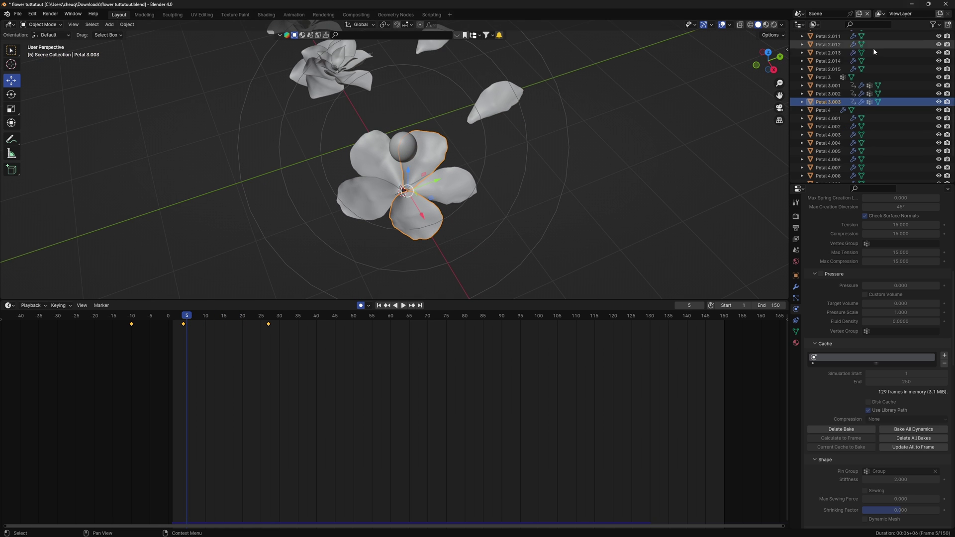
pyautogui.doubleClick(844, 102)
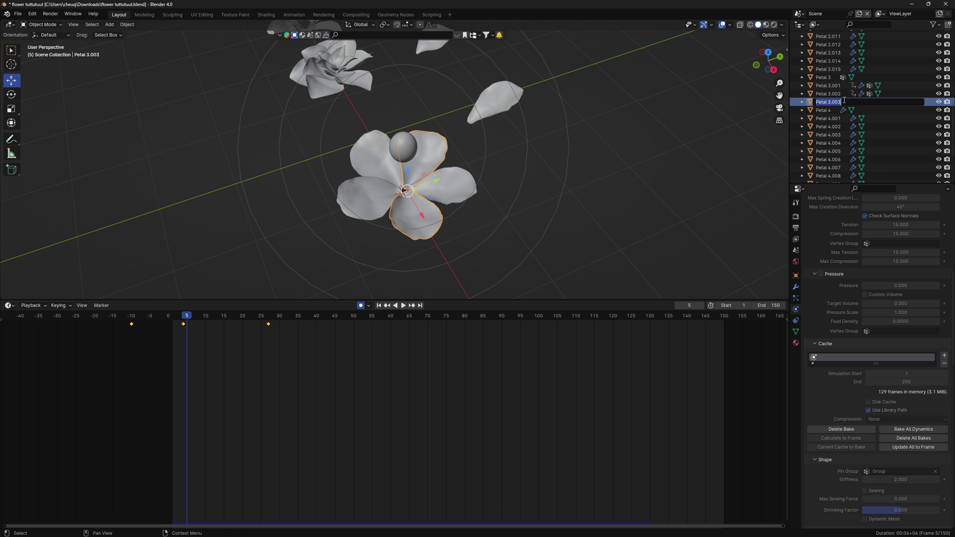
pyautogui.press('Return')
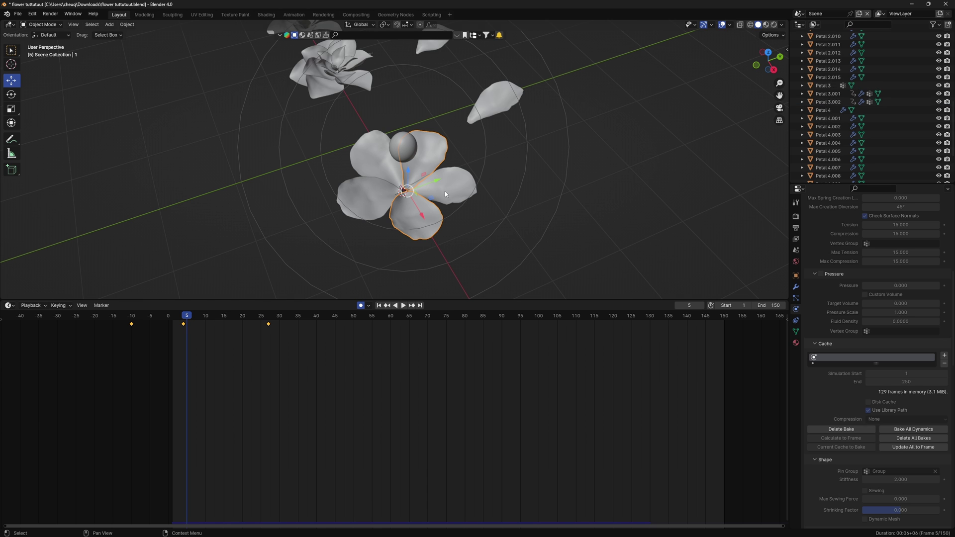
# Step: Rename Petal 3.001 as 2
pyautogui.click(444, 191)
pyautogui.doubleClick(819, 96)
pyautogui.write('2')
pyautogui.press('Return')
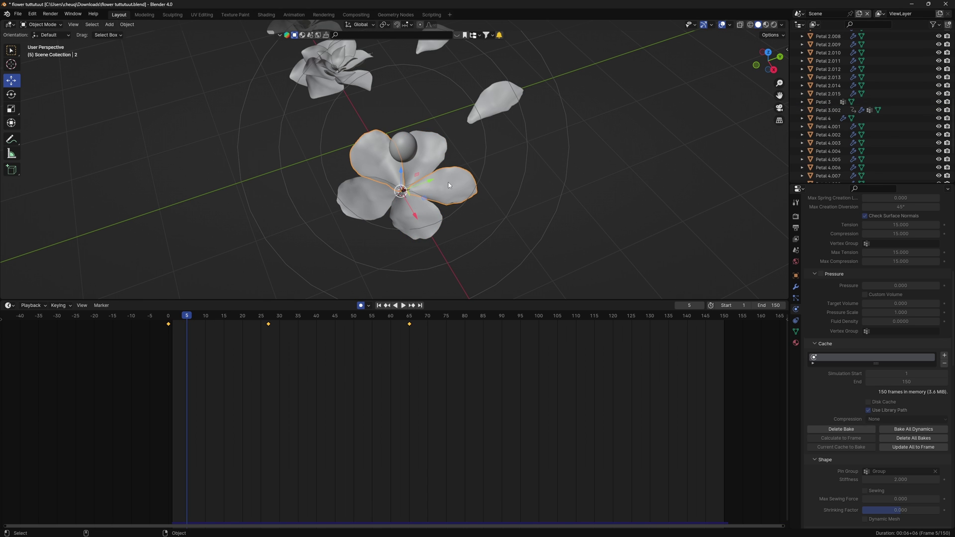
# Step: Rename Petal 3.002 as 3
pyautogui.click(384, 196)
pyautogui.doubleClick(826, 112)
pyautogui.write('3')
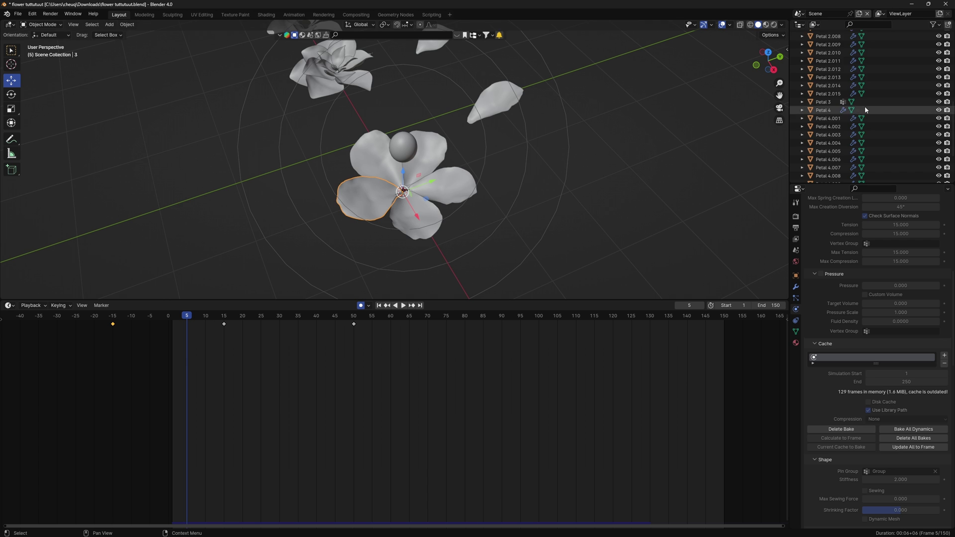
pyautogui.press('Return')
# Step: Look through the list of scenes and check the renamed petals 2 and 3 by selecting each
pyautogui.click(802, 13)
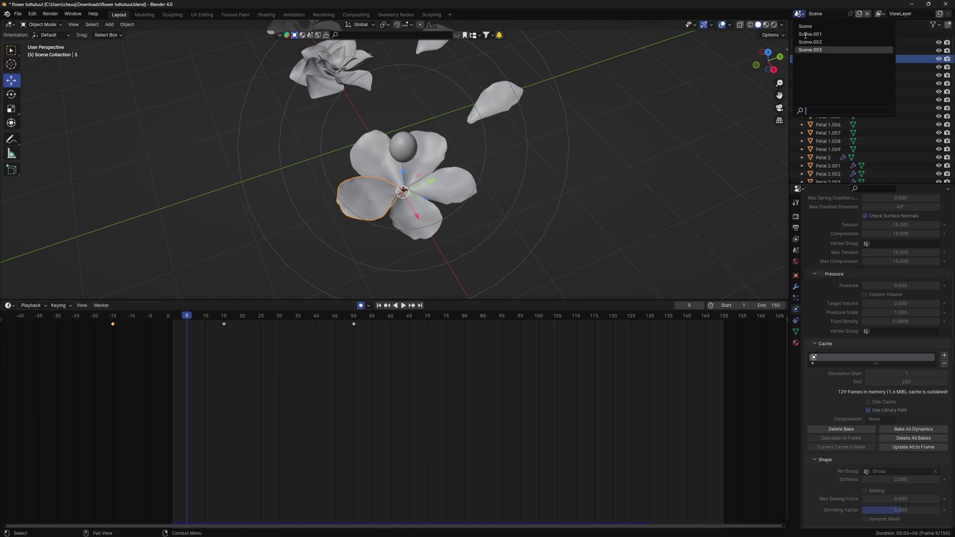
pyautogui.click(452, 190)
pyautogui.click(453, 190)
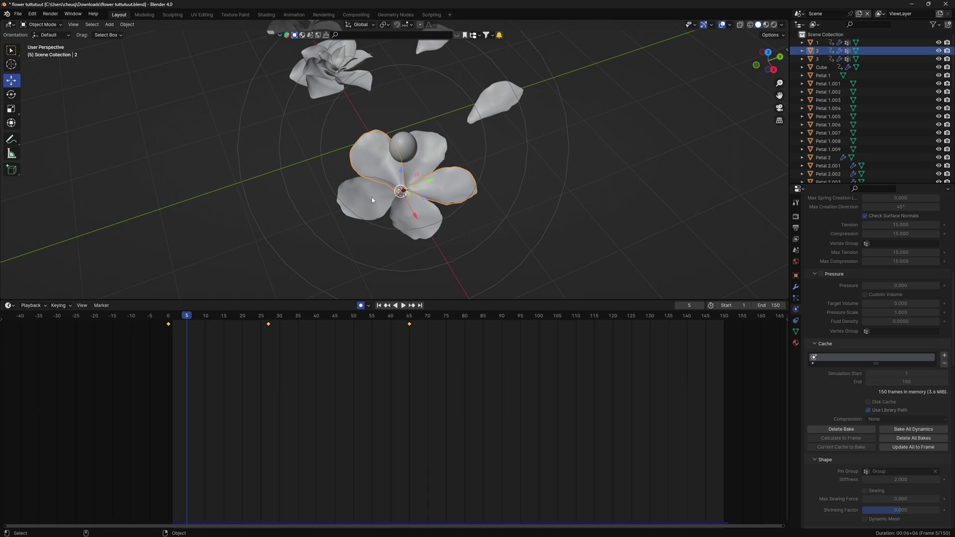
pyautogui.click(371, 198)
# Step: Remove the Collision physics from petal 1 and check its modifier stack
pyautogui.click(419, 148)
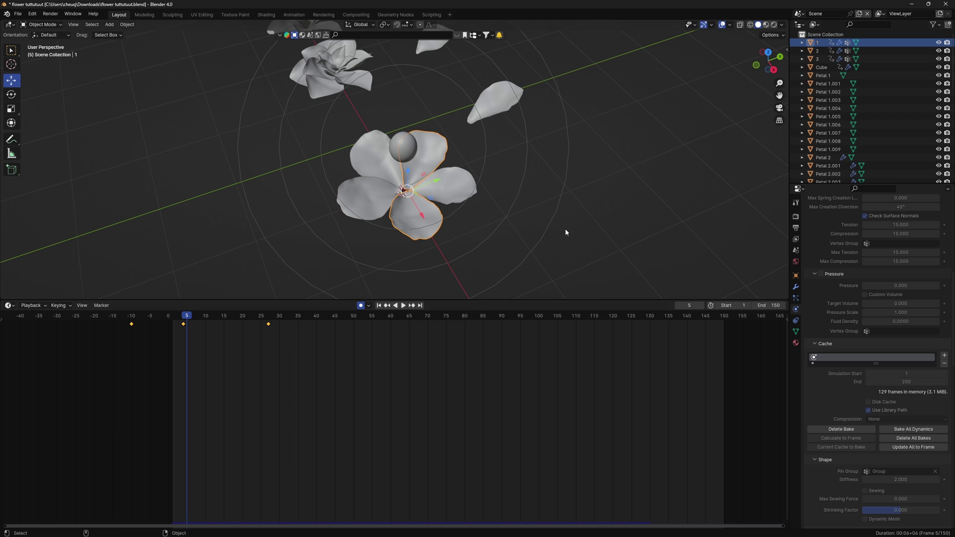
pyautogui.click(795, 287)
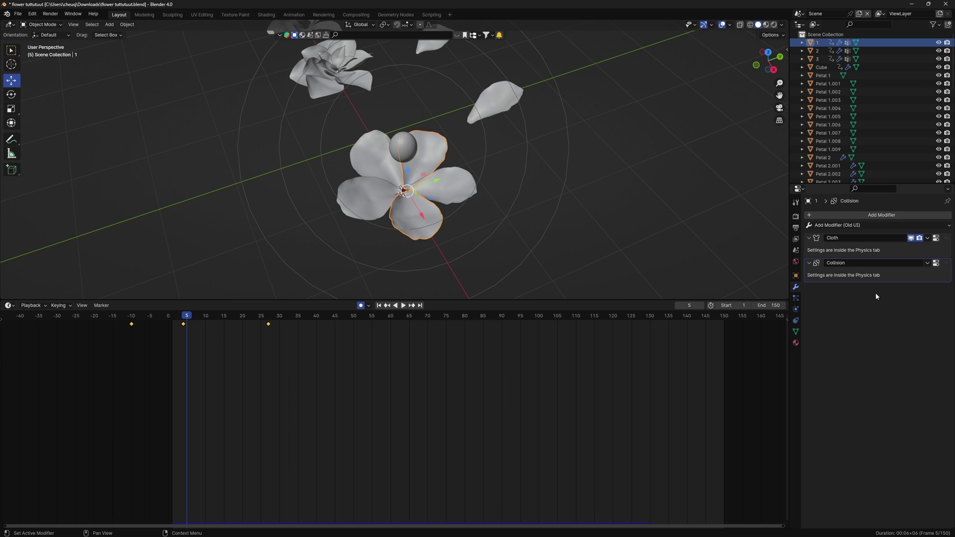
pyautogui.click(937, 263)
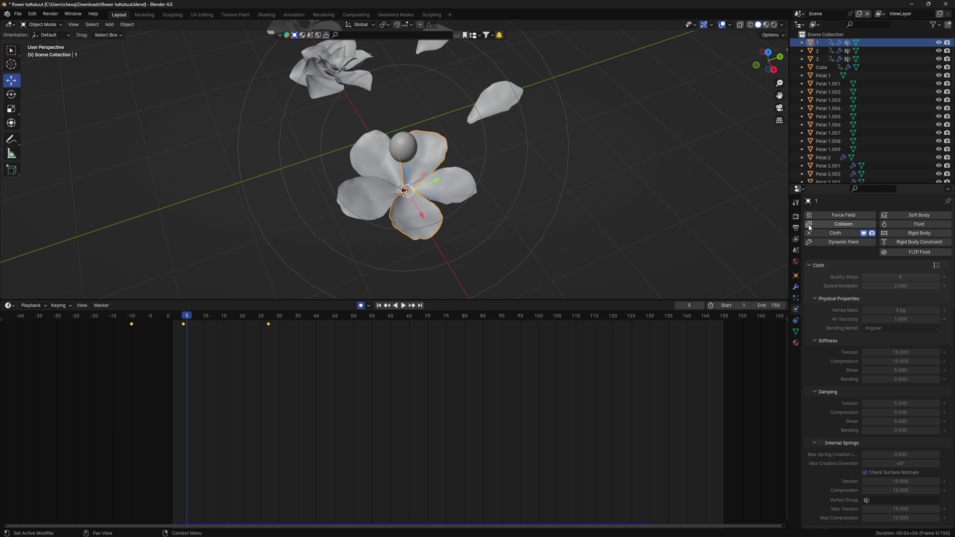
pyautogui.click(808, 225)
pyautogui.click(795, 287)
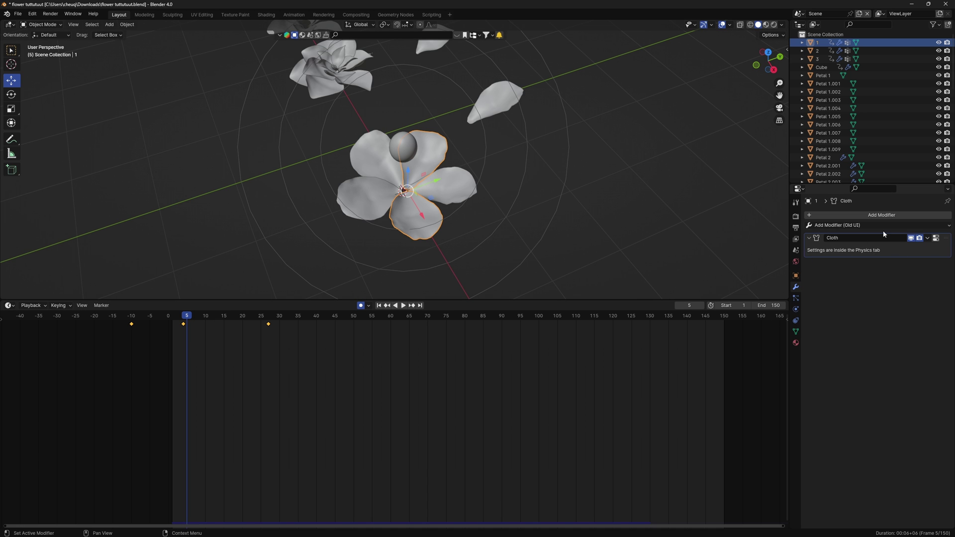
# Step: Export petal 1 as a Lightwave Point Cache (.mdd) file
pyautogui.click(17, 13)
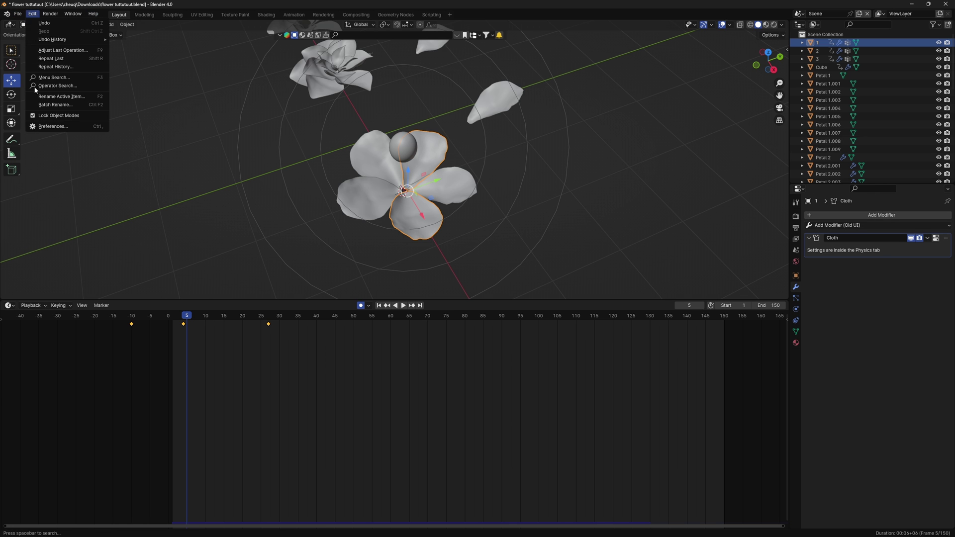
pyautogui.click(17, 13)
pyautogui.moveTo(32, 137)
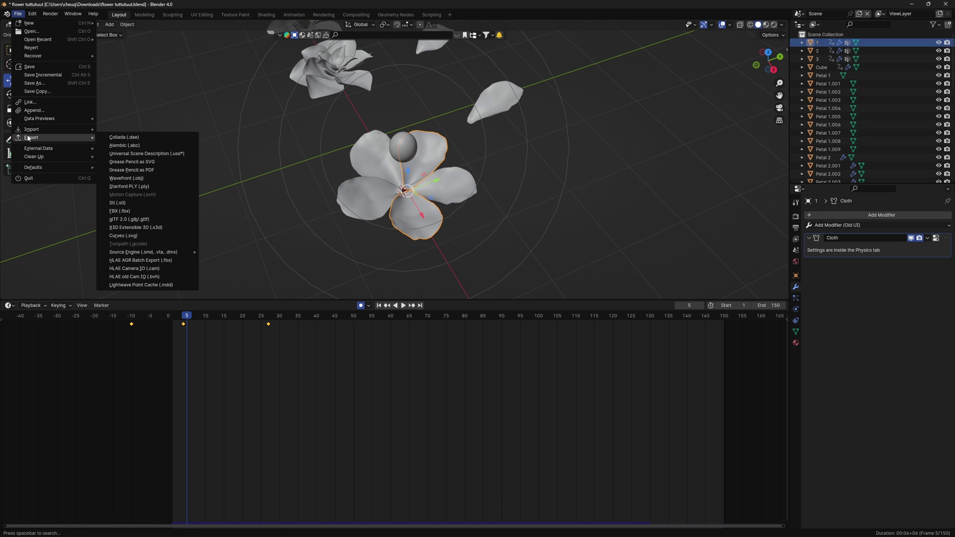
pyautogui.click(125, 280)
pyautogui.click(182, 201)
pyautogui.click(281, 428)
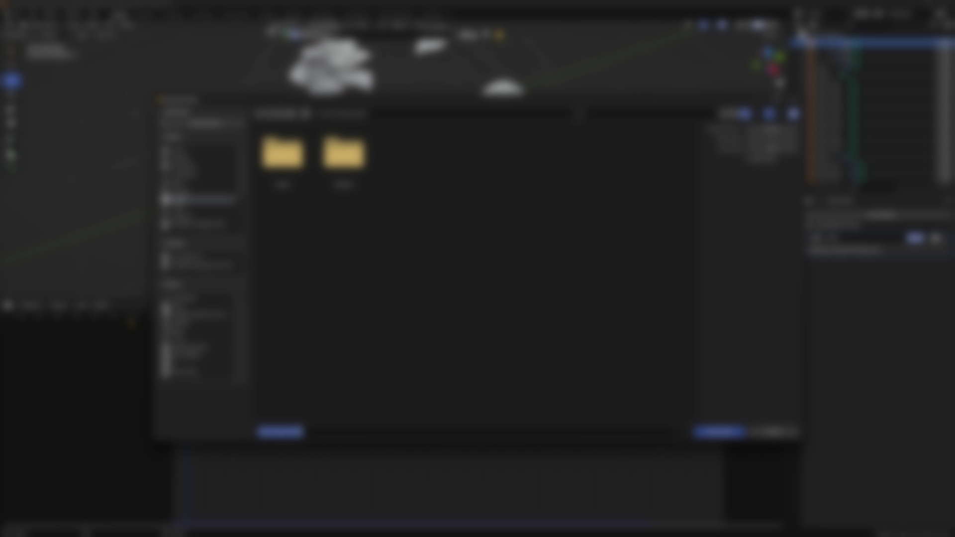
pyautogui.press('BackSpace')
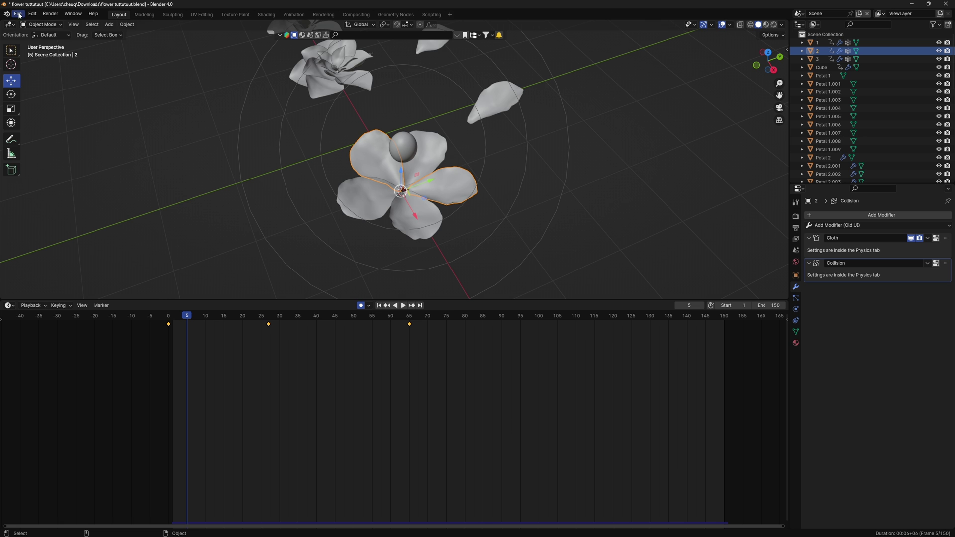
# Step: Export petal 2 as its own Lightwave Point Cache (.mdd) file
pyautogui.click(17, 14)
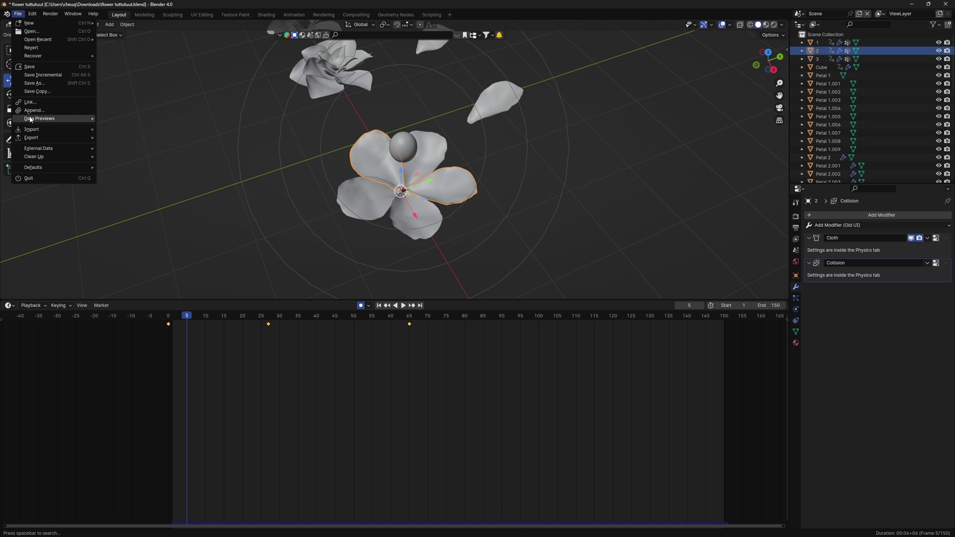
pyautogui.moveTo(31, 138)
pyautogui.click(132, 281)
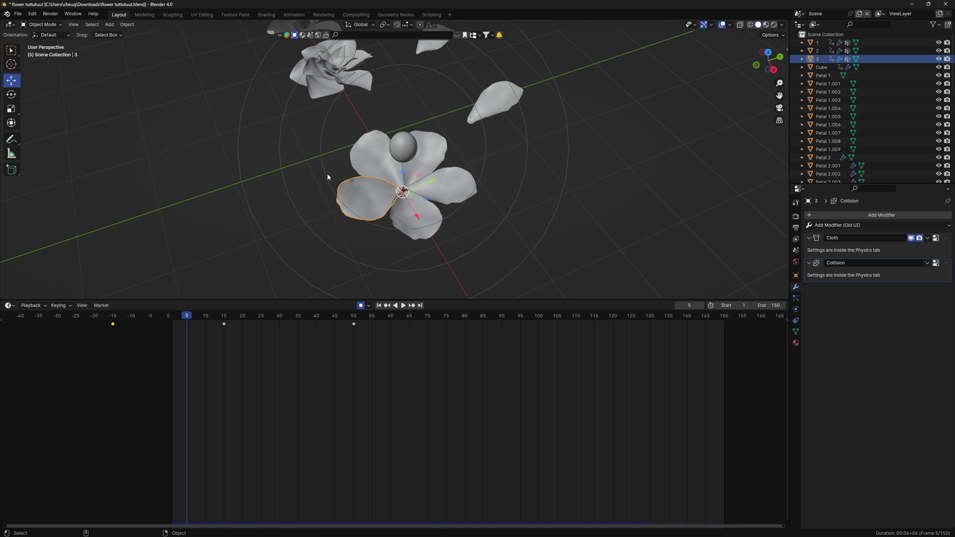
# Step: Export petal 3 as its own Lightwave Point Cache (.mdd) file
pyautogui.click(18, 13)
pyautogui.moveTo(29, 137)
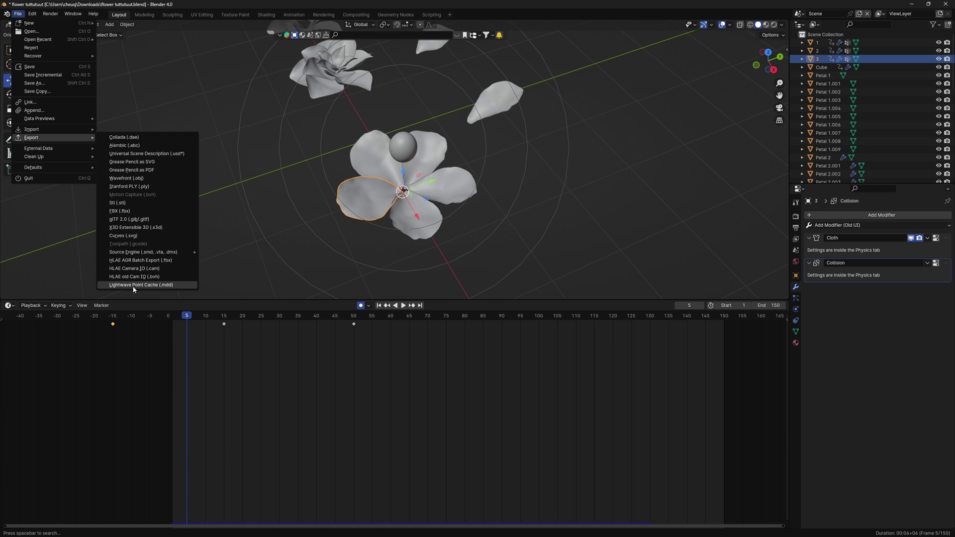
pyautogui.click(134, 284)
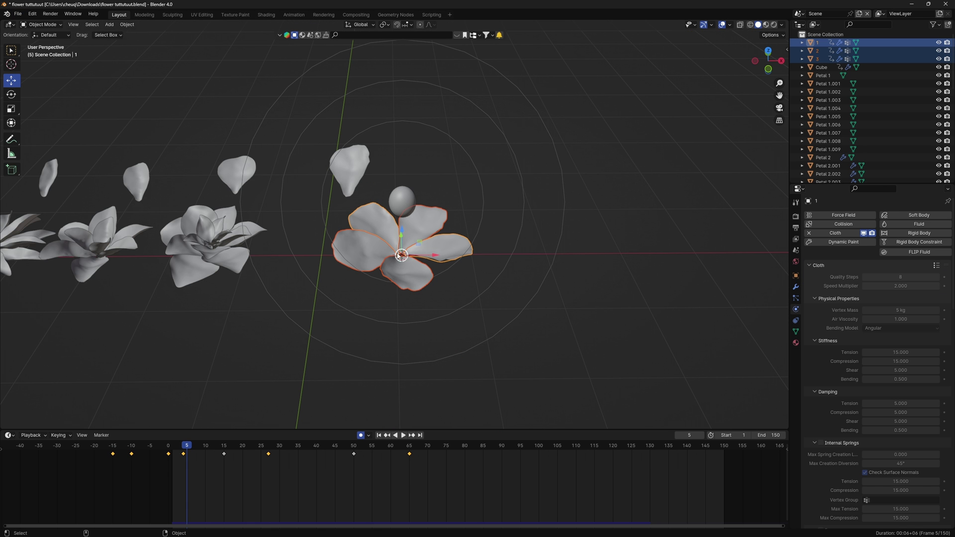
# Step: Copy petals 1, 2 and 3 and paste them into the empty Scene.004
pyautogui.scroll(5, 398, 256)
pyautogui.keyDown('alt'); pyautogui.moveTo(398, 256); pyautogui.dragTo(427, 302); pyautogui.keyUp('alt')
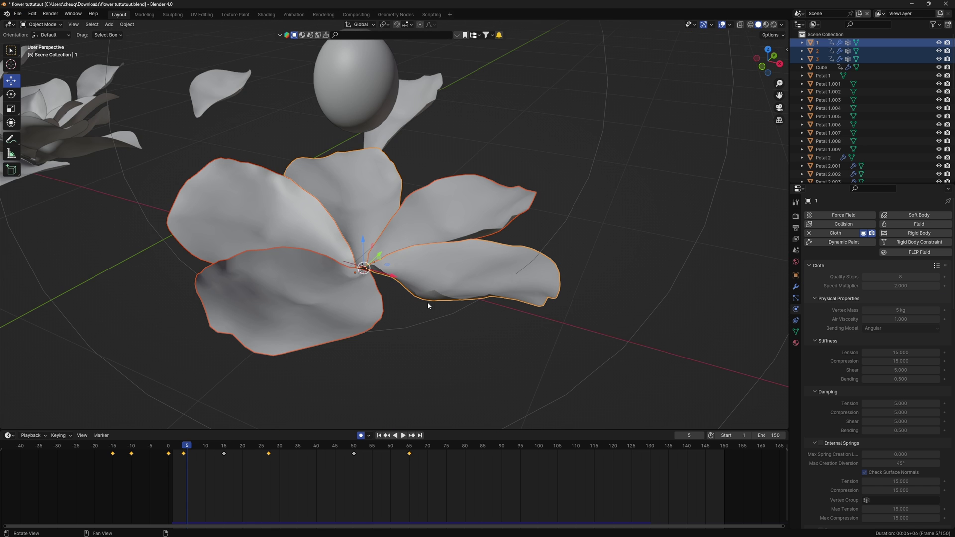
pyautogui.moveTo(348, 271); pyautogui.dragTo(383, 271, button='middle')
pyautogui.hotkey('ctrl', 'c')
pyautogui.click(384, 272)
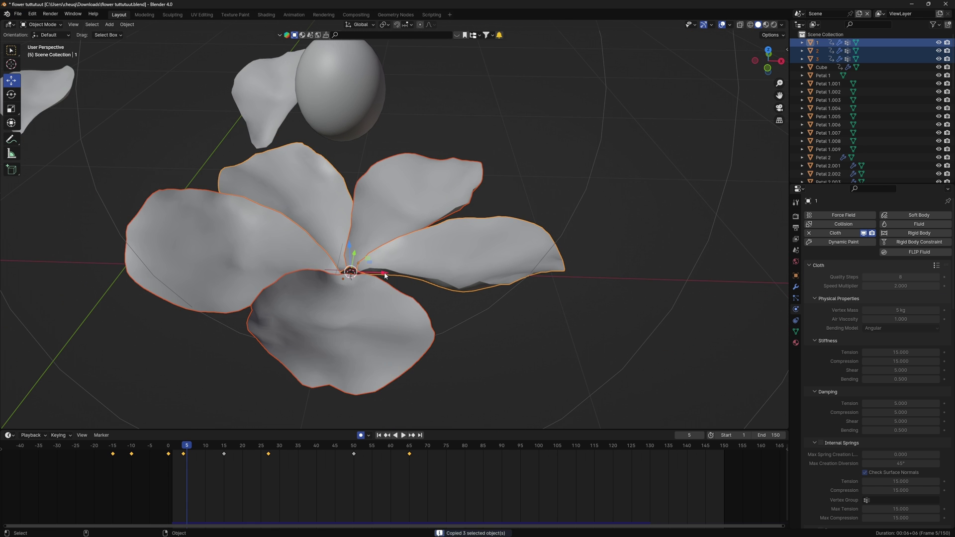
pyautogui.click(799, 14)
pyautogui.click(810, 57)
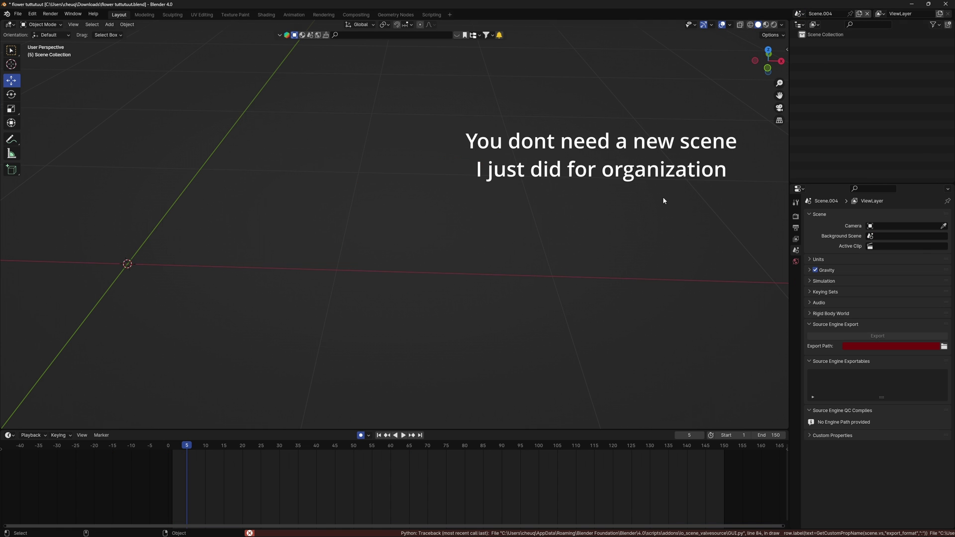
pyautogui.scroll(-8, 509, 264)
pyautogui.hotkey('ctrl', 'v')
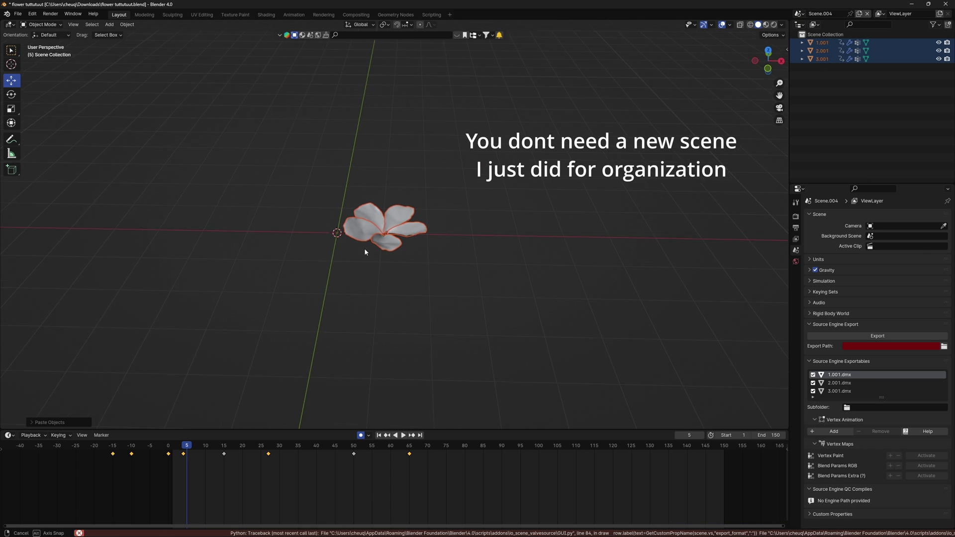
pyautogui.scroll(6, 403, 223)
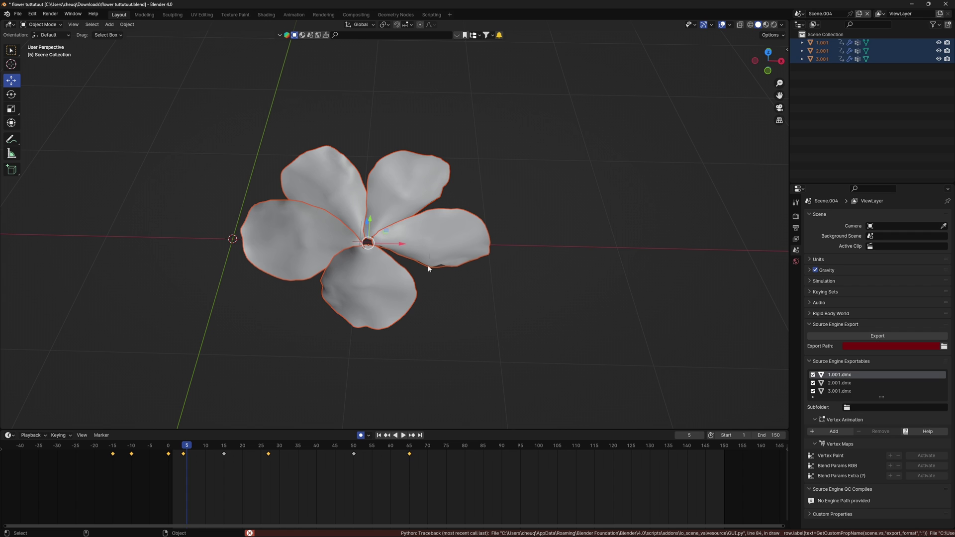
pyautogui.click(429, 264)
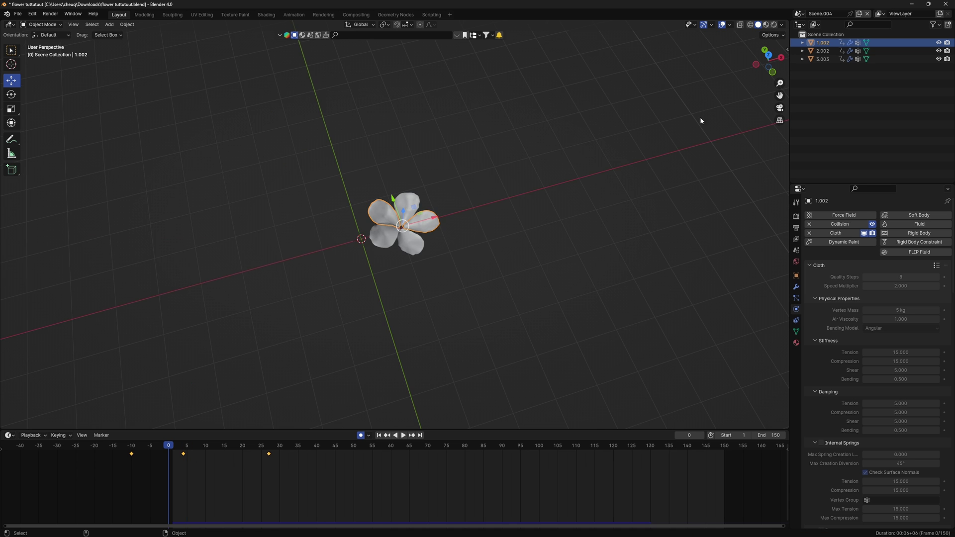
# Step: Delete all the gravity keyframes of the copied petal 1
pyautogui.scroll(6, 396, 297)
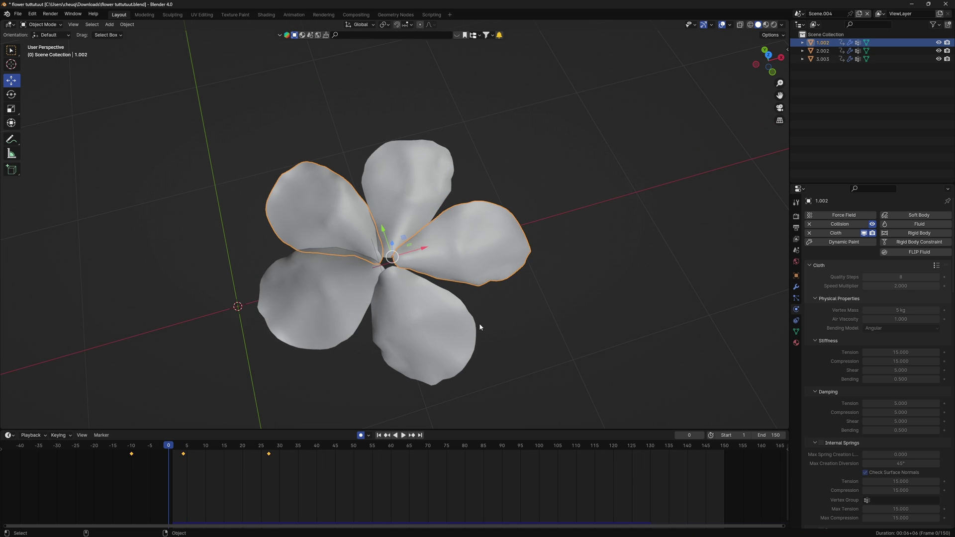
pyautogui.moveTo(389, 314); pyautogui.dragTo(378, 331, button='middle')
pyautogui.press('x')
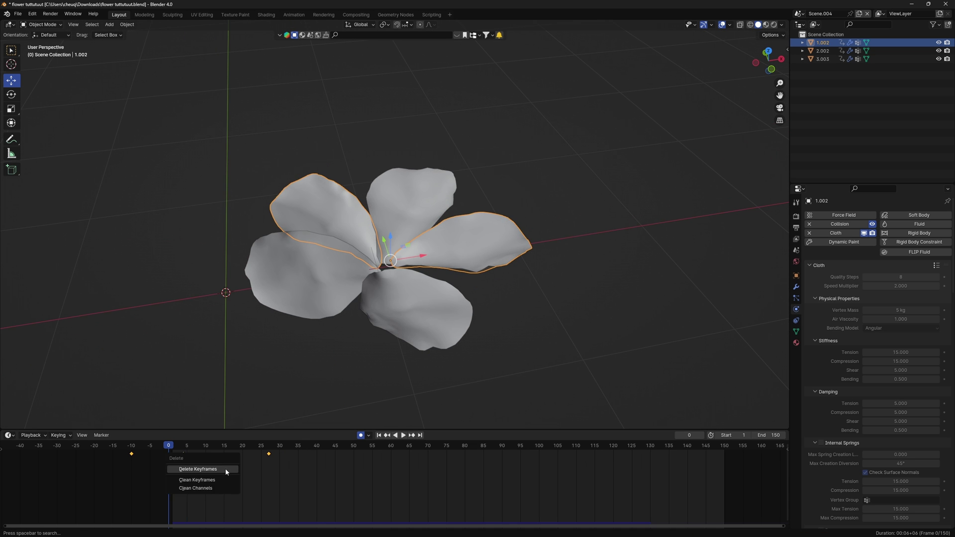
pyautogui.click(226, 468)
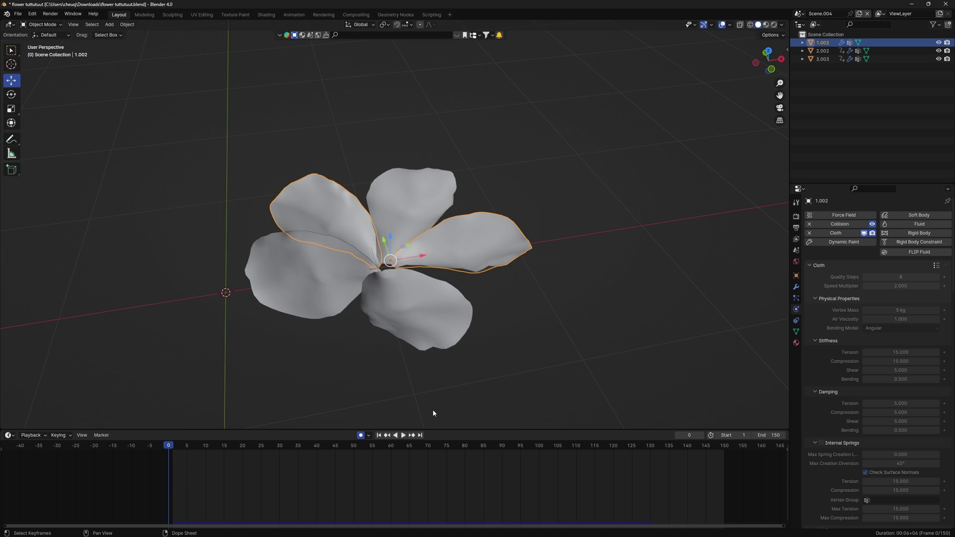
# Step: Import petal 1's Lightwave Point Cache (.mdd) onto its copy and play back the resulting animation
pyautogui.click(17, 14)
pyautogui.moveTo(55, 129)
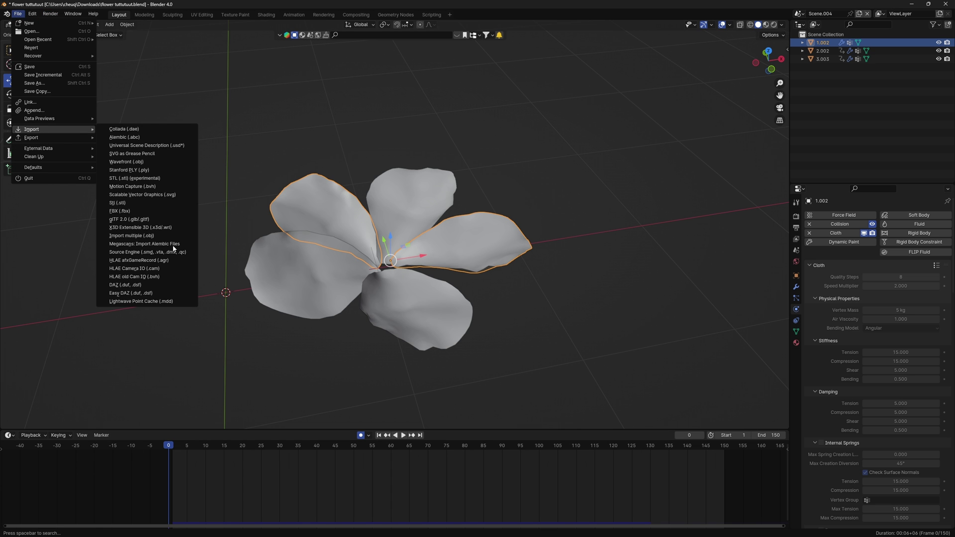
pyautogui.click(144, 301)
pyautogui.doubleClick(527, 191)
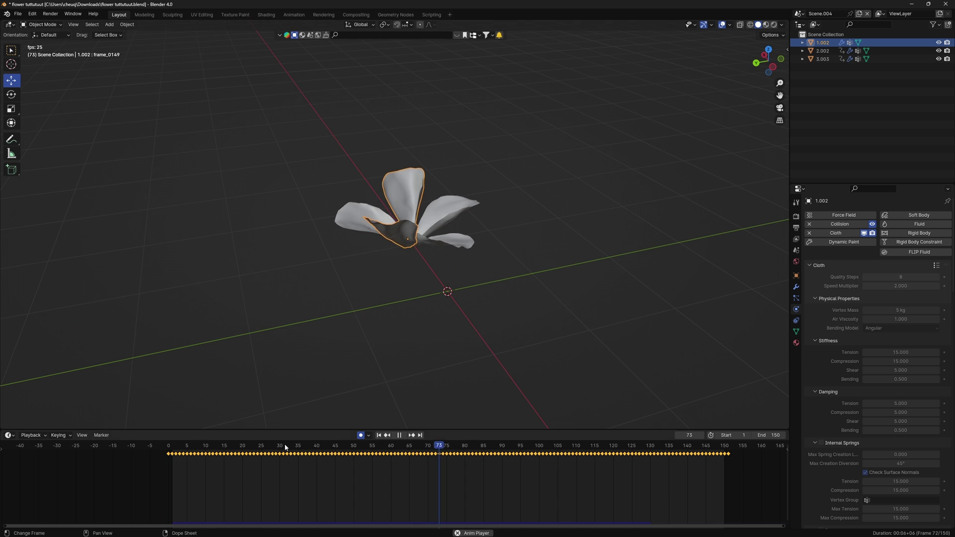
pyautogui.press('space')
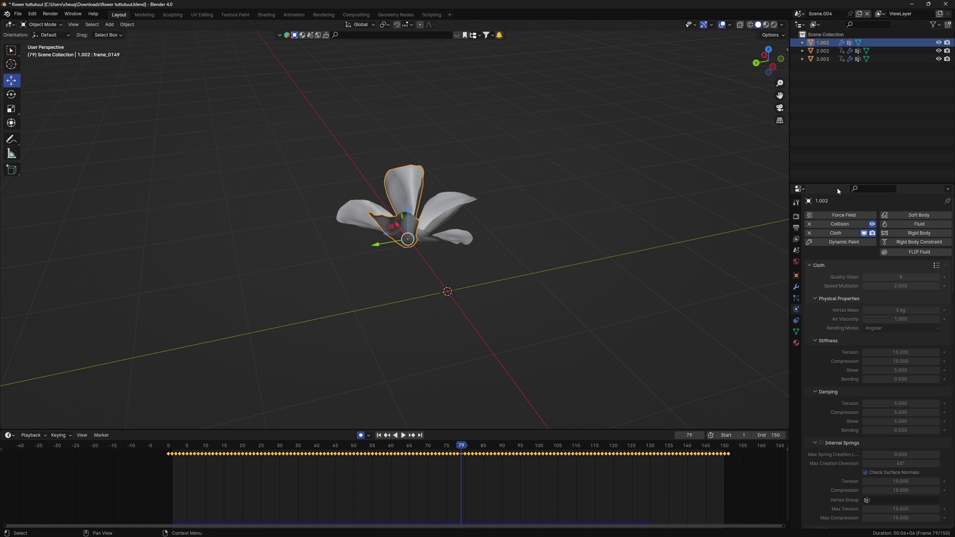
# Step: Remove the Collision and Cloth physics from the copied petal 1, then play its animation and show its transform values
pyautogui.click(809, 223)
pyautogui.click(809, 232)
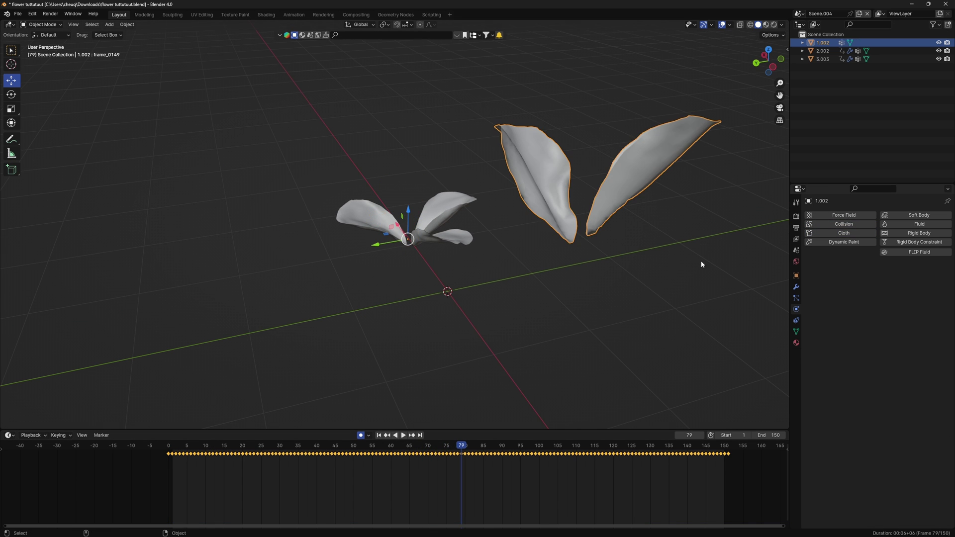
pyautogui.moveTo(701, 264); pyautogui.dragTo(675, 269, button='middle')
pyautogui.moveTo(198, 448); pyautogui.dragTo(179, 447)
pyautogui.press('space')
pyautogui.keyDown('shift'); pyautogui.moveTo(574, 246); pyautogui.dragTo(591, 269, button='middle'); pyautogui.keyUp('shift')
pyautogui.press('space')
pyautogui.press('n')
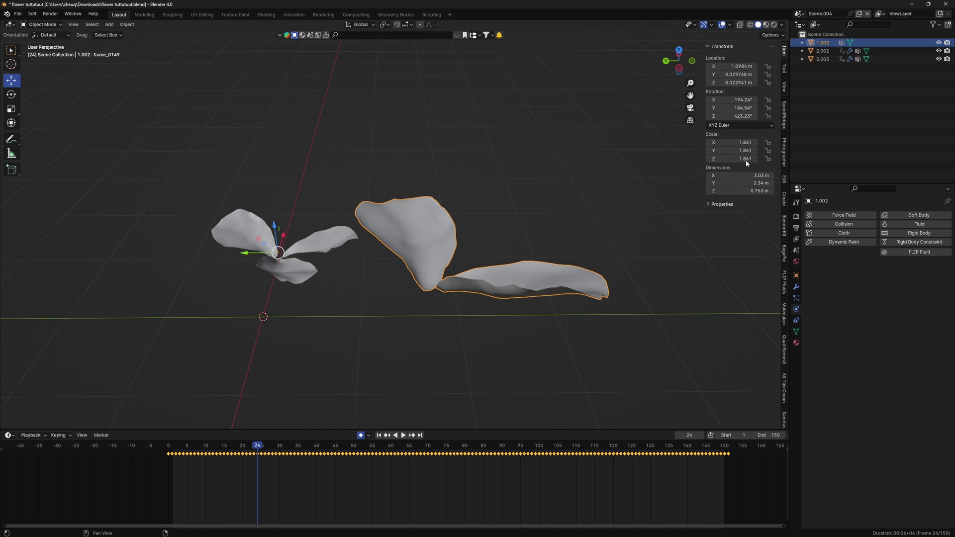
pyautogui.click(806, 76)
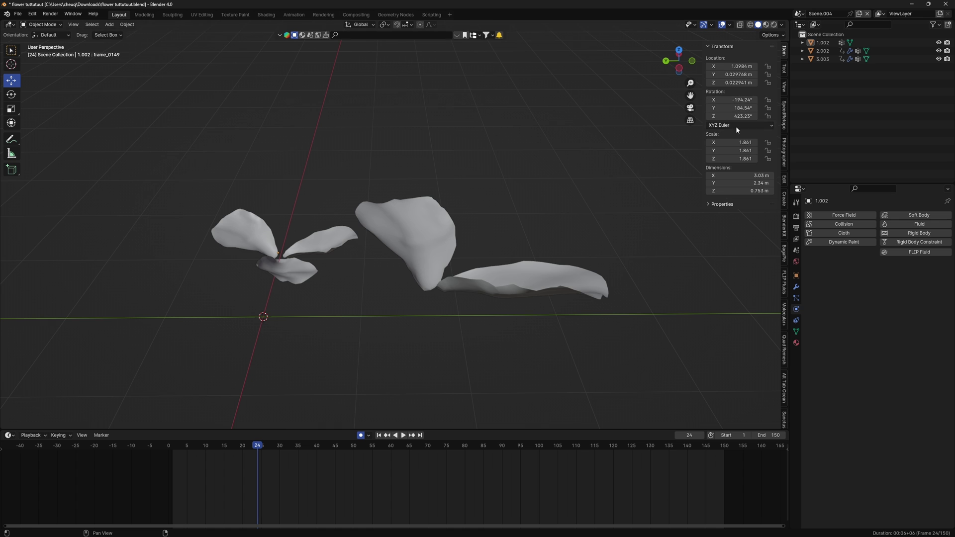
pyautogui.click(572, 281)
pyautogui.click(168, 449)
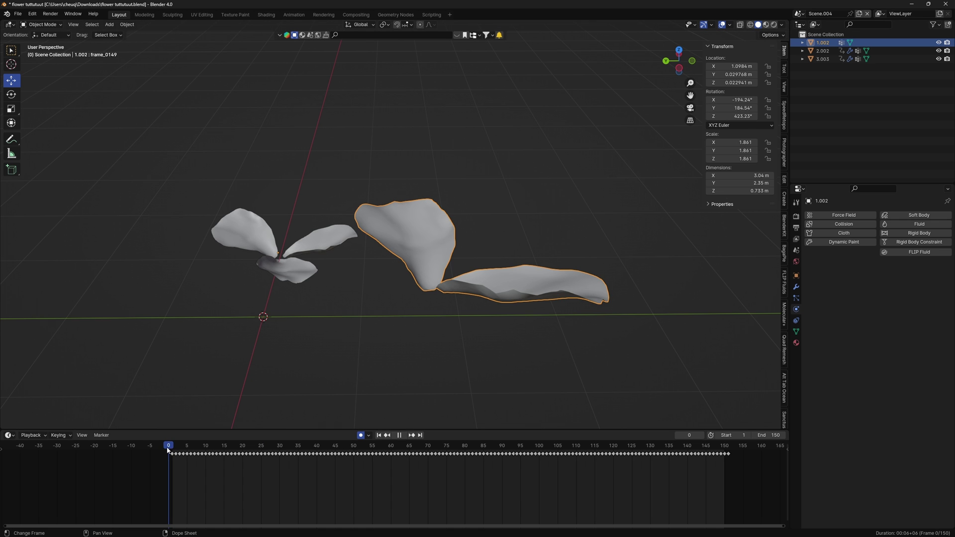
pyautogui.press('space')
pyautogui.press('a')
pyautogui.press('g')
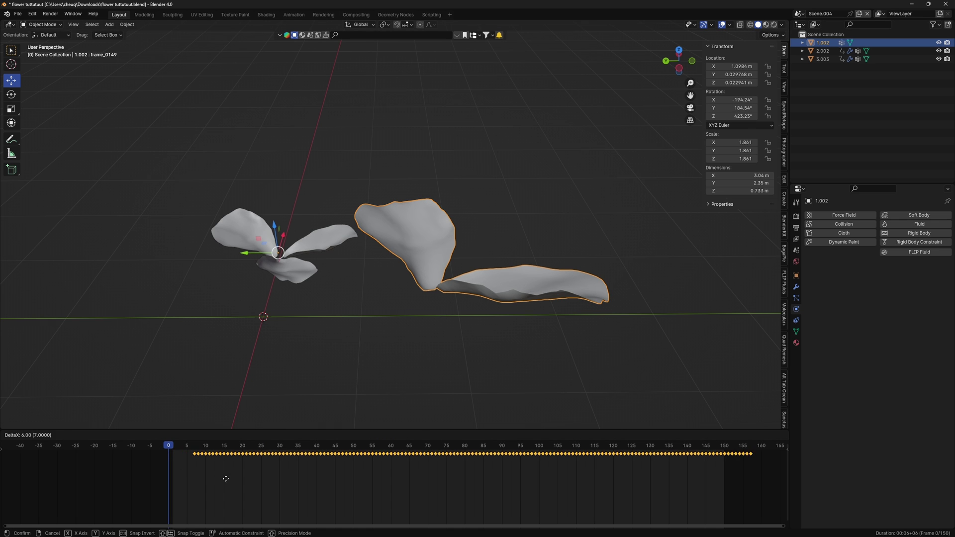
pyautogui.rightClick(226, 478)
# Step: Delete petal 1's last imported keyframe, just past frame 150
pyautogui.moveTo(183, 444); pyautogui.dragTo(720, 446)
pyautogui.click(728, 454)
pyautogui.press('x')
pyautogui.click(729, 454)
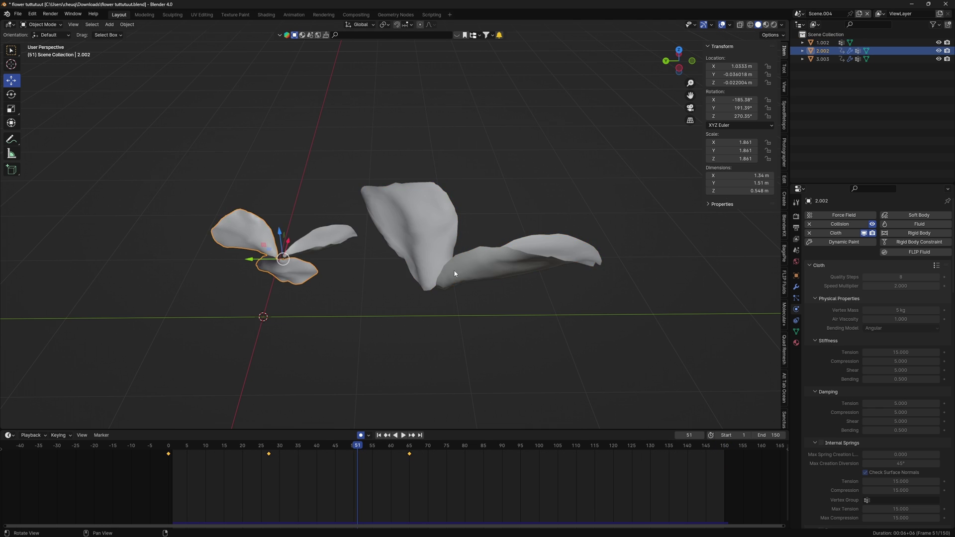
# Step: Clear the gravity keyframes of the copied petal 2 and import its Lightwave Point Cache (.mdd) file
pyautogui.moveTo(498, 209); pyautogui.dragTo(560, 273, button='middle')
pyautogui.scroll(5, 561, 273)
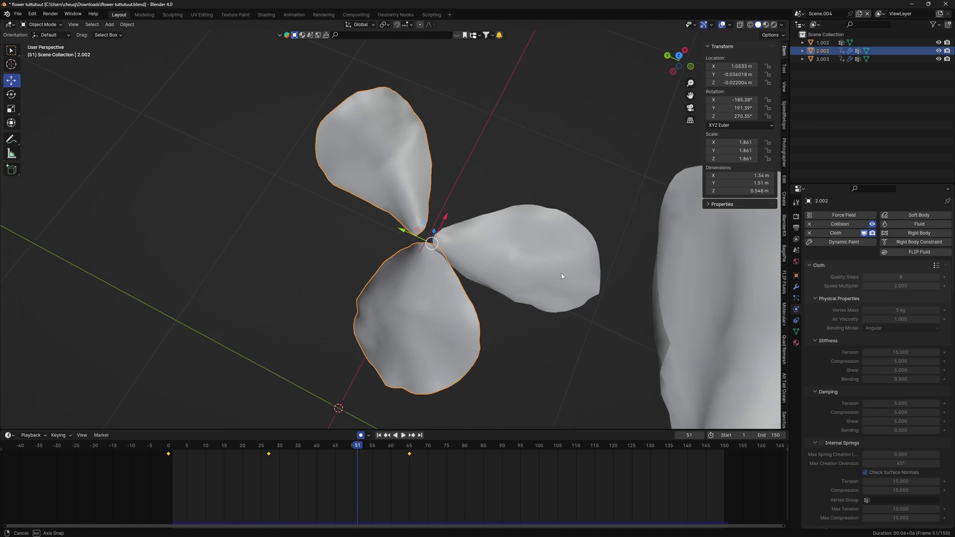
pyautogui.moveTo(465, 219); pyautogui.dragTo(557, 258, button='middle')
pyautogui.click(18, 13)
pyautogui.moveTo(32, 132)
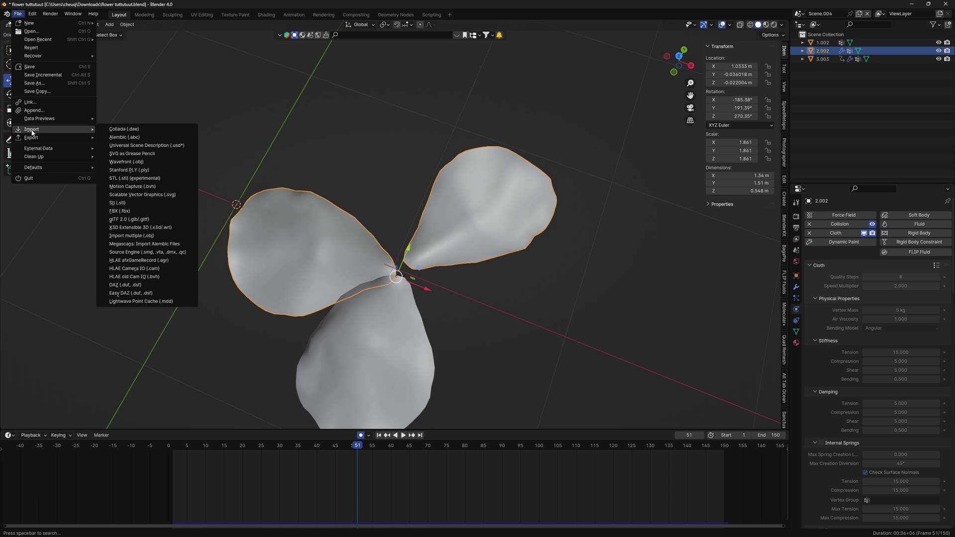
pyautogui.click(141, 301)
pyautogui.doubleClick(465, 159)
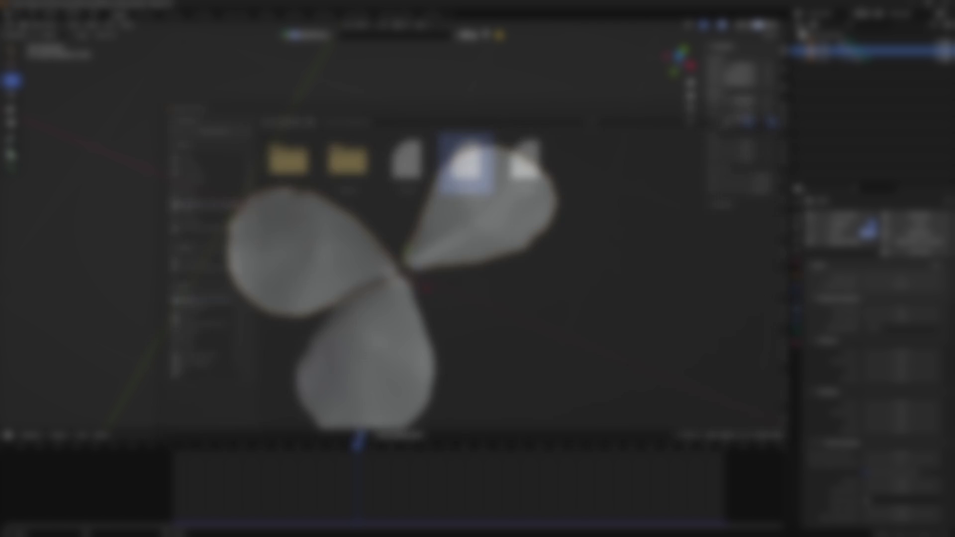
# Step: Remove the Collision and Cloth physics from the copied petal 2
pyautogui.scroll(-6, 482, 309)
pyautogui.moveTo(482, 309)
pyautogui.keyDown('alt'); pyautogui.mouseDown()
pyautogui.moveTo(501, 333)
pyautogui.moveTo(471, 343)
pyautogui.moveTo(481, 294)
pyautogui.mouseUp(); pyautogui.keyUp('alt')
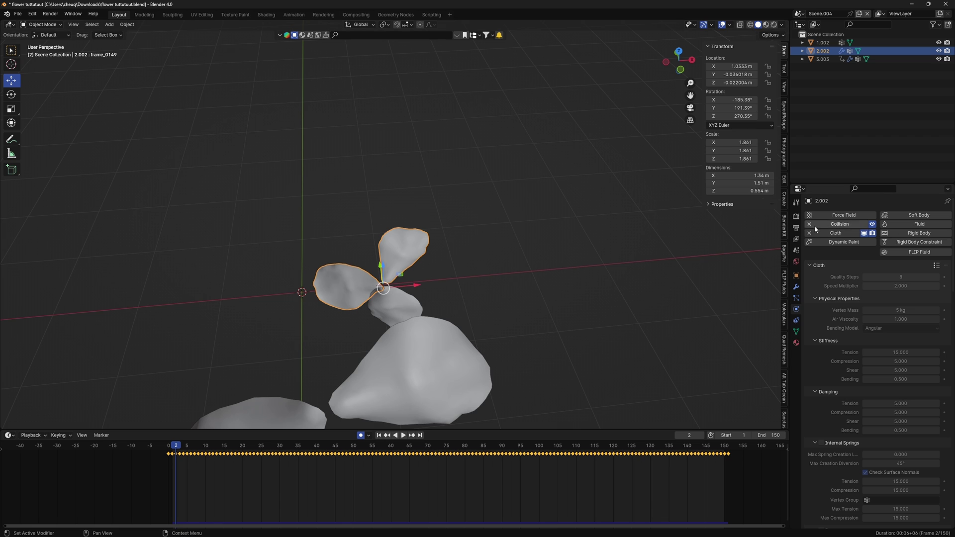
pyautogui.click(809, 232)
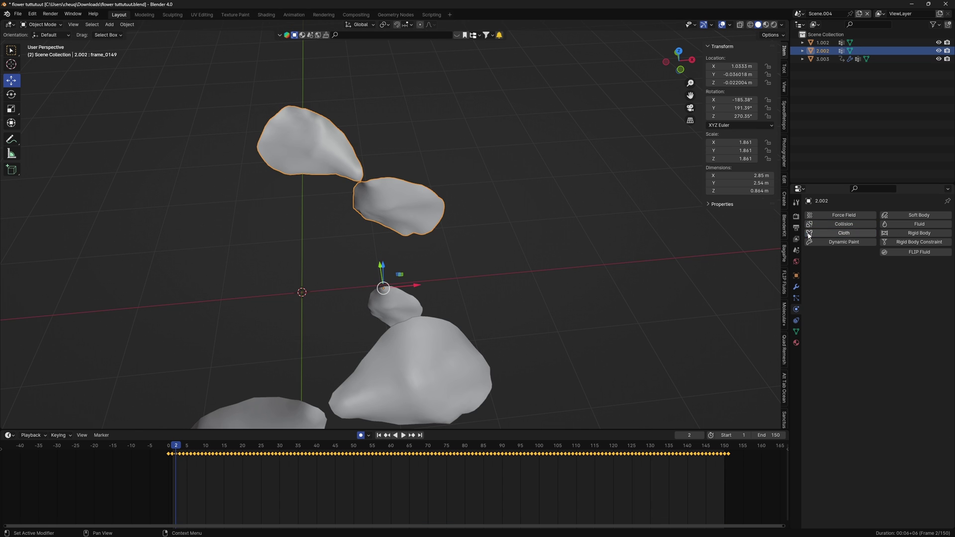
# Step: Delete the first and last imported keyframes of petal 2
pyautogui.moveTo(174, 446); pyautogui.dragTo(242, 457)
pyautogui.click(168, 453)
pyautogui.press('Delete')
pyautogui.click(728, 452)
pyautogui.press('x')
pyautogui.click(728, 453)
# Step: Delete all the gravity keyframes of the copied petal 3
pyautogui.click(413, 302)
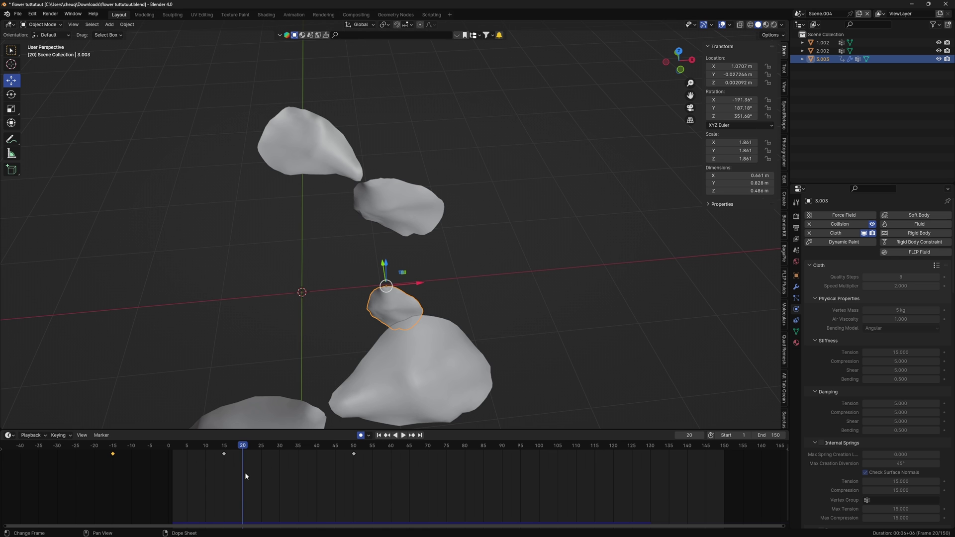
pyautogui.press('x')
pyautogui.click(251, 490)
# Step: Import petal 3's Lightwave Point Cache (.mdd) onto its copy
pyautogui.click(19, 14)
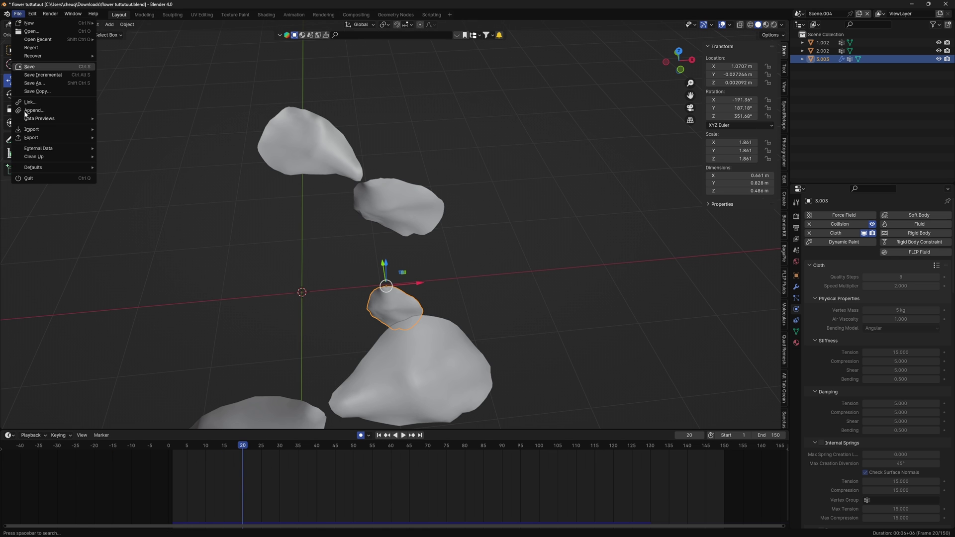
pyautogui.moveTo(31, 132)
pyautogui.click(144, 297)
pyautogui.click(406, 160)
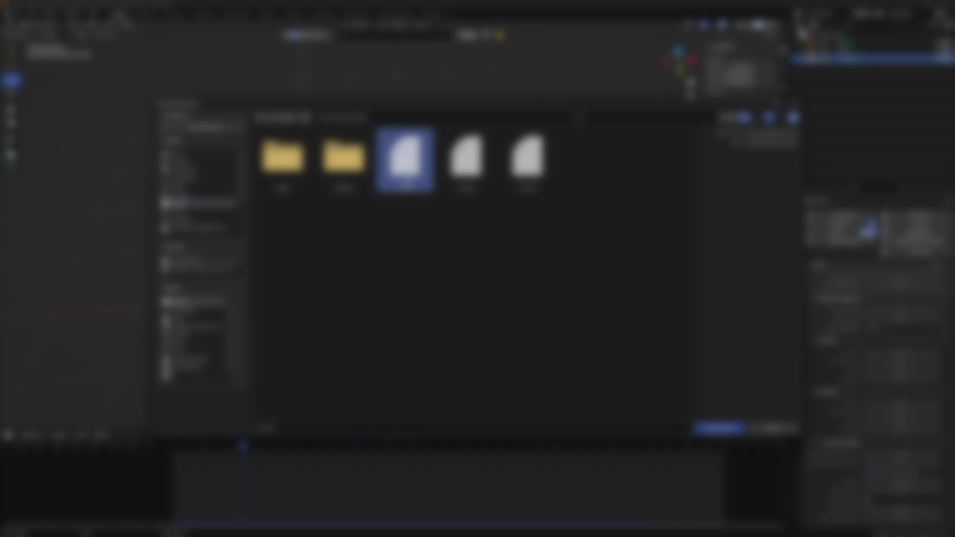
pyautogui.click(713, 424)
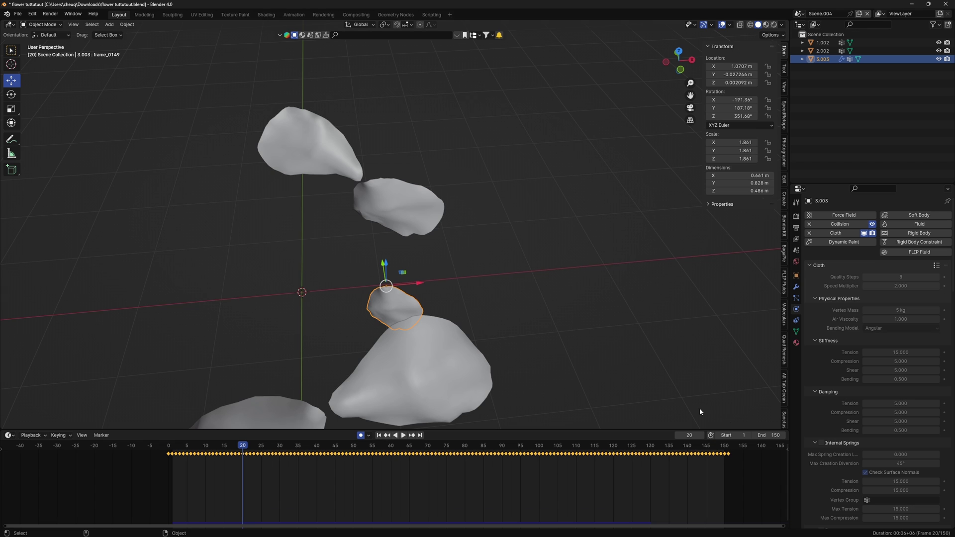
# Step: Remove the Collision and Cloth physics from the copied petal 3 and delete its first and last imported keyframes
pyautogui.click(808, 232)
pyautogui.moveTo(176, 448); pyautogui.dragTo(728, 447)
pyautogui.click(169, 453)
pyautogui.press('x')
pyautogui.click(169, 456)
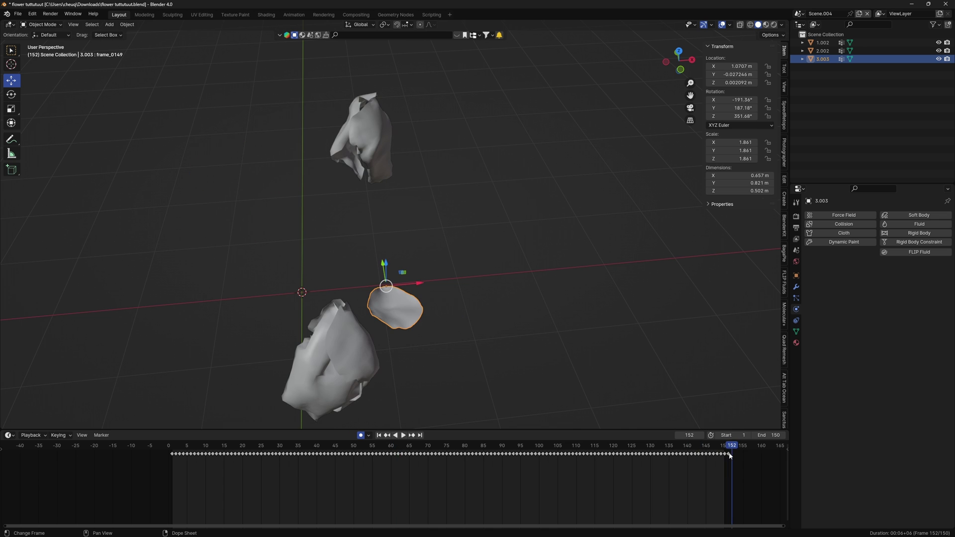
pyautogui.click(728, 453)
pyautogui.press('x')
pyautogui.click(729, 453)
# Step: Inspect how the three petal objects are placed and animated by selecting them, viewing them from several angles and scrubbing the timeline
pyautogui.click(180, 447)
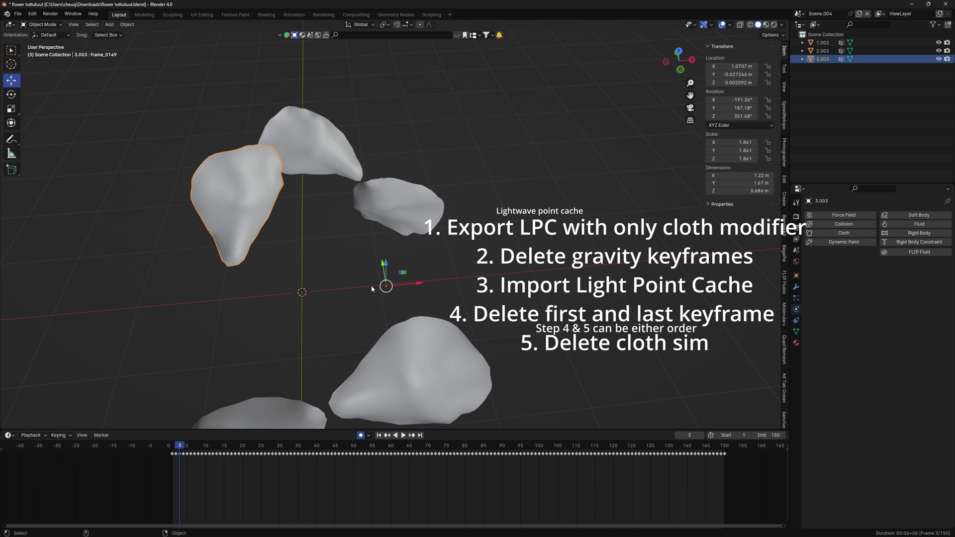
pyautogui.click(424, 196)
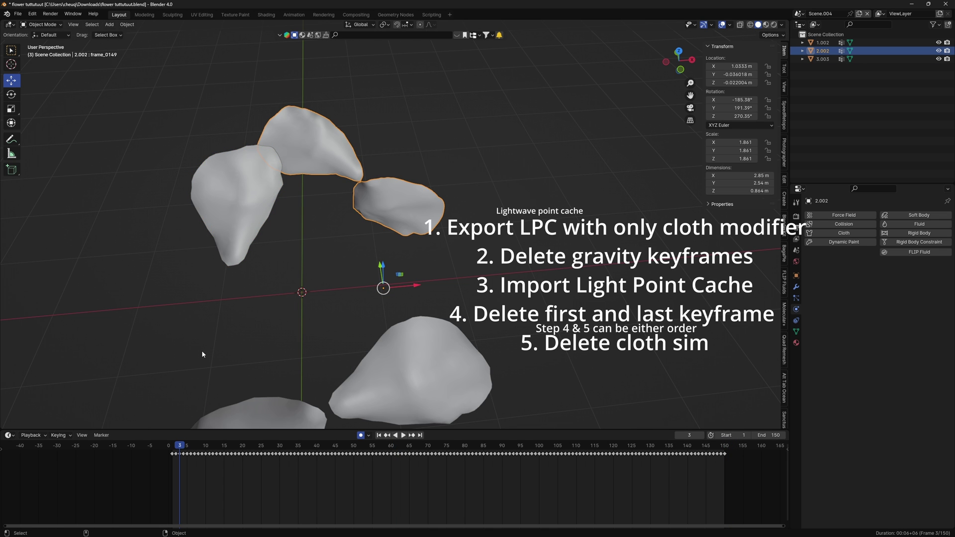
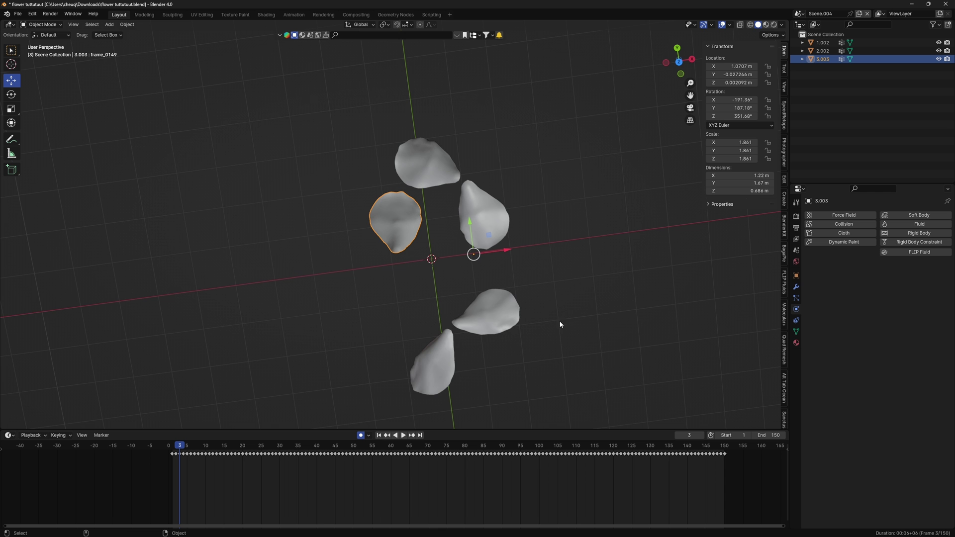
pyautogui.moveTo(559, 324); pyautogui.dragTo(163, 448, button='middle')
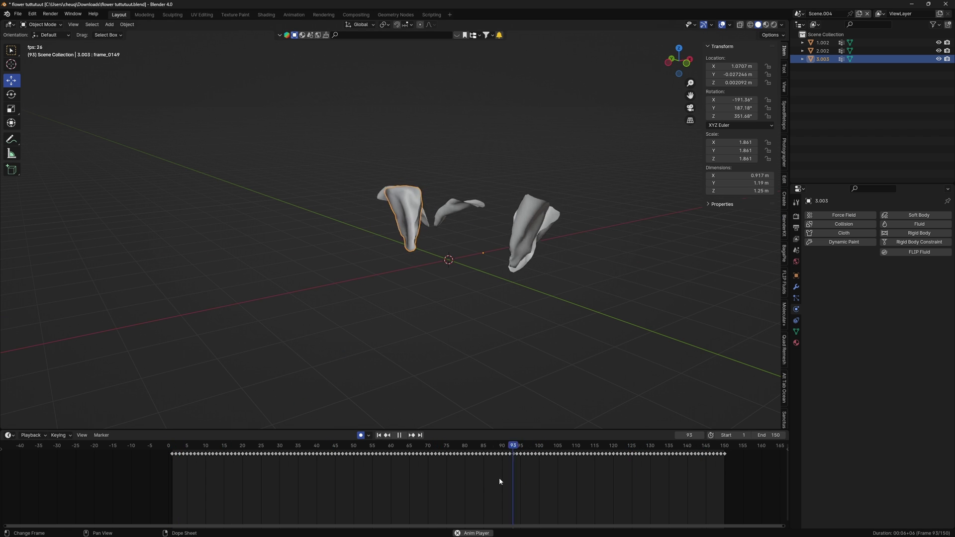
pyautogui.click(193, 455)
pyautogui.moveTo(193, 455)
pyautogui.mouseDown()
pyautogui.moveTo(720, 473)
pyautogui.moveTo(195, 471)
pyautogui.mouseUp()
pyautogui.moveTo(559, 285); pyautogui.dragTo(547, 214, button='middle')
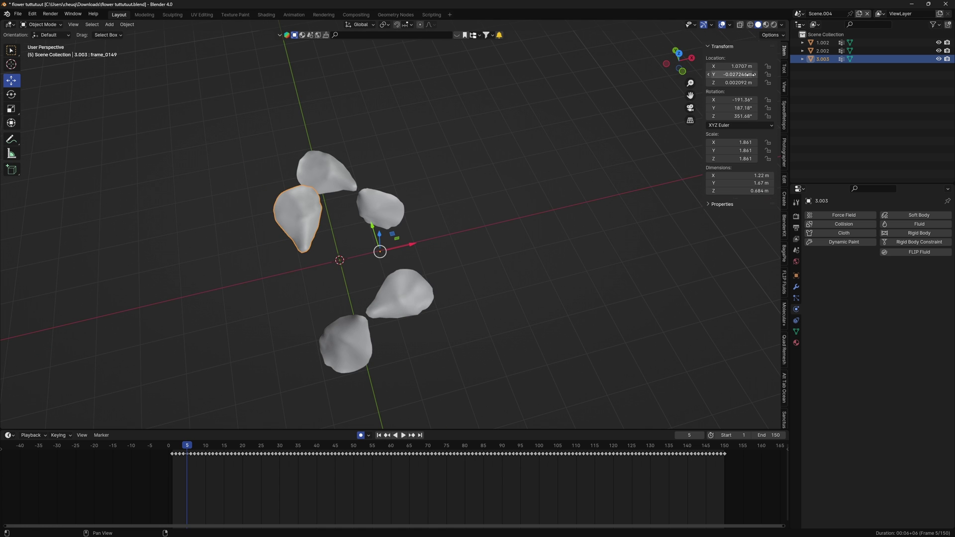
# Step: Set petal 3's location and rotation to 0 on all axes and clear its scale
pyautogui.moveTo(647, 154); pyautogui.dragTo(617, 148, button='middle')
pyautogui.moveTo(731, 66); pyautogui.dragTo(731, 83)
pyautogui.write('0')
pyautogui.moveTo(730, 99); pyautogui.dragTo(731, 116)
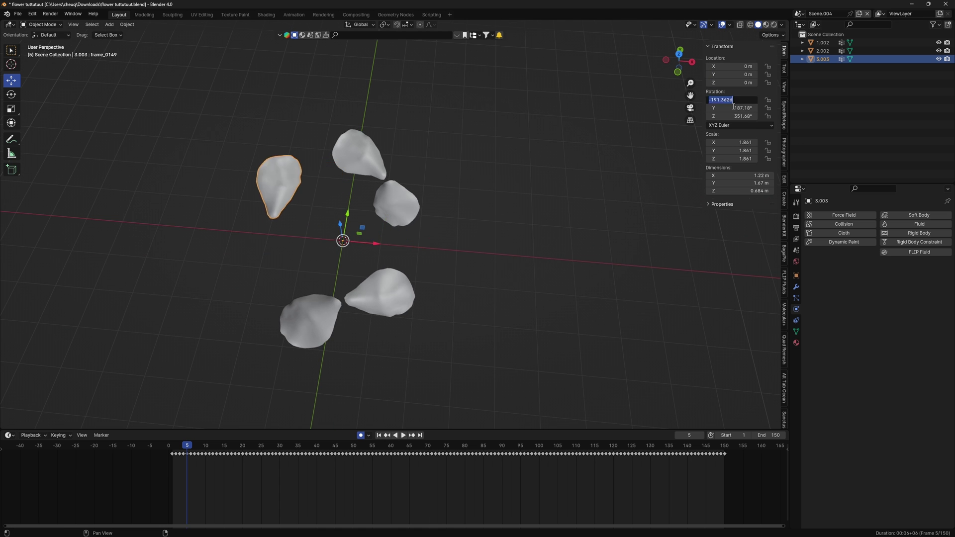
pyautogui.write('0')
pyautogui.hotkey('alt', 's')
# Step: Set petal 2's location and rotation to 0 and its scale to 1 on all axes
pyautogui.click(400, 202)
pyautogui.moveTo(731, 67); pyautogui.dragTo(731, 83)
pyautogui.write('0')
pyautogui.moveTo(731, 99); pyautogui.dragTo(731, 116)
pyautogui.write('0')
pyautogui.moveTo(731, 142); pyautogui.dragTo(731, 158)
pyautogui.write('1')
# Step: Set petal 1's location and rotation to 0 and its scale to 1, and check the assembled flower in playback
pyautogui.click(380, 292)
pyautogui.moveTo(735, 66); pyautogui.dragTo(736, 83)
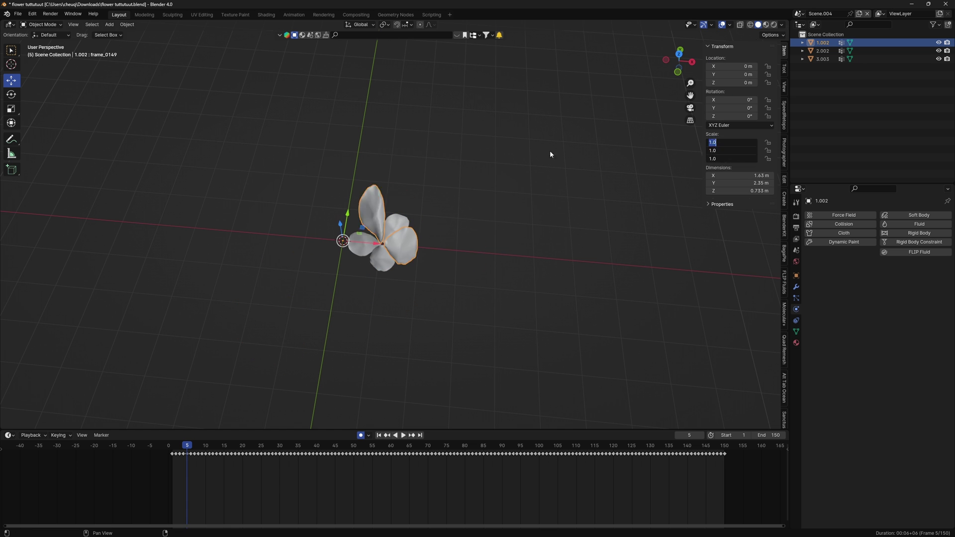
pyautogui.scroll(5, 453, 229)
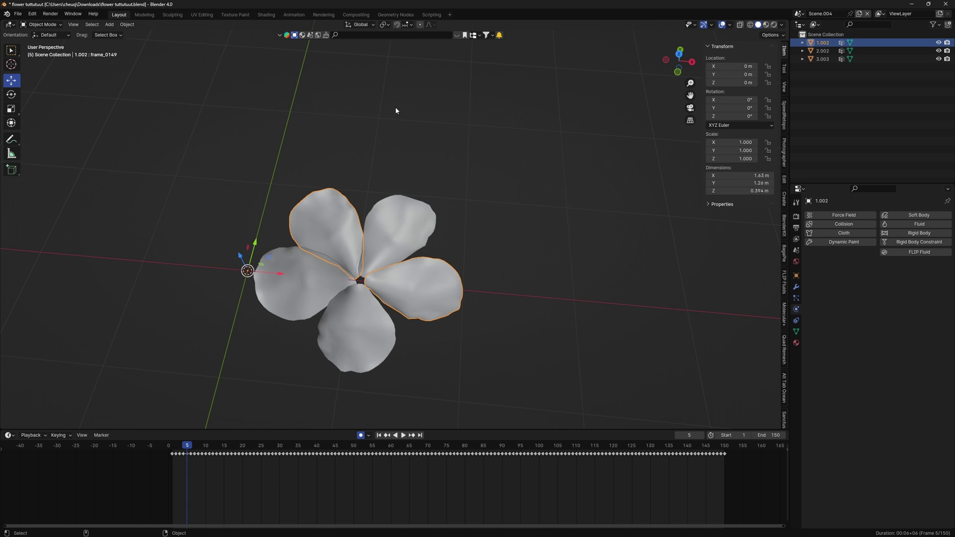
pyautogui.moveTo(518, 190); pyautogui.dragTo(467, 278, button='middle')
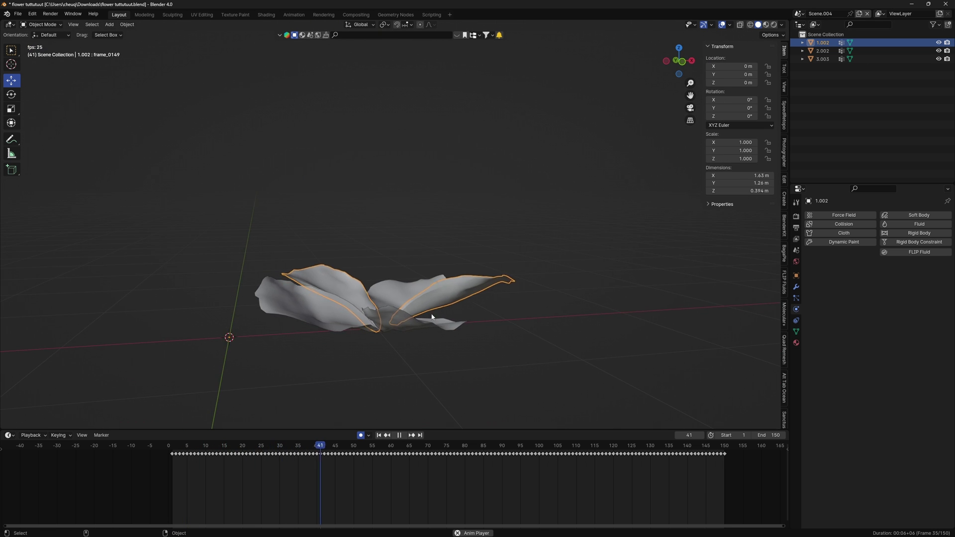
pyautogui.press('a')
pyautogui.moveTo(411, 307); pyautogui.dragTo(596, 228, button='middle')
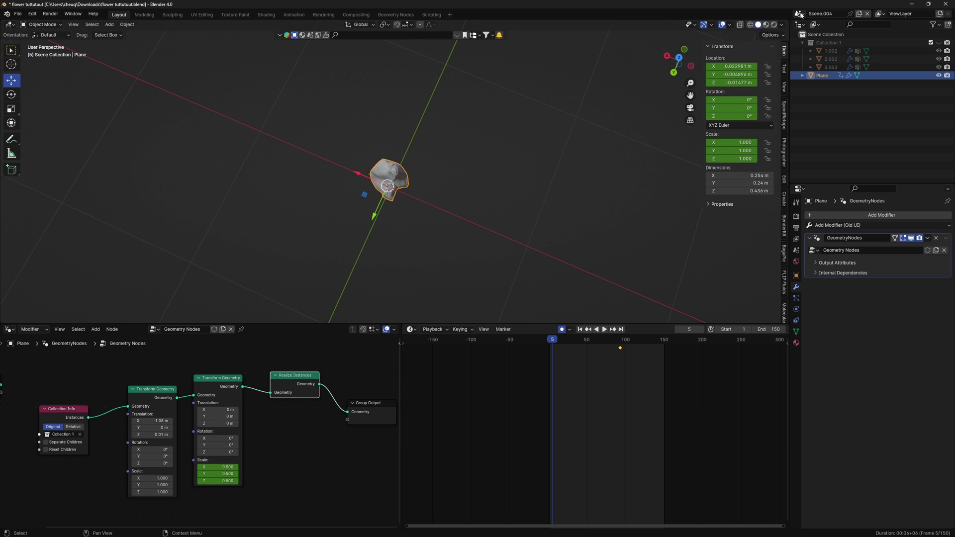
# Step: Switch to Scene.003 and examine the many-petalled flower from several angles, selecting individual petals and groups of petals
pyautogui.click(799, 14)
pyautogui.click(806, 49)
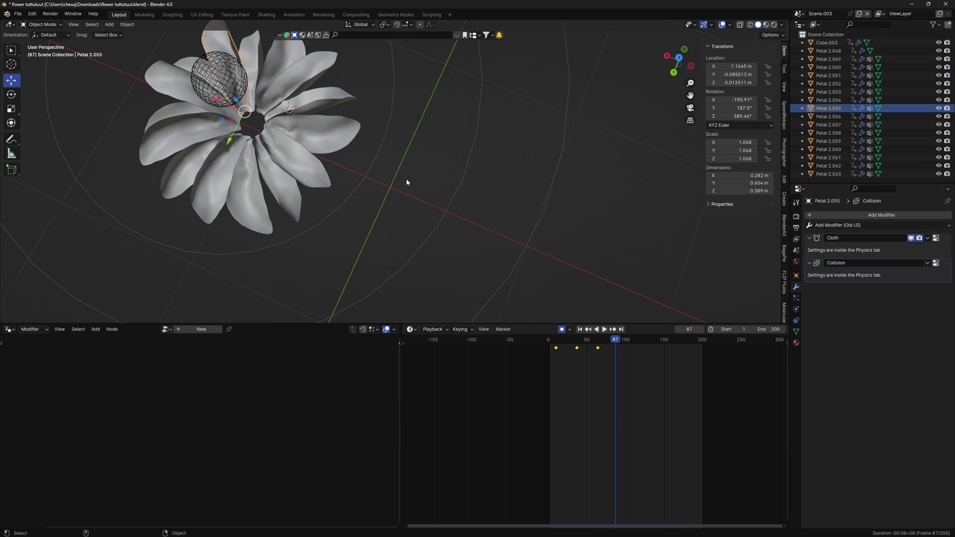
pyautogui.click(292, 159)
pyautogui.press('f')
pyautogui.keyDown('alt'); pyautogui.moveTo(351, 168); pyautogui.dragTo(329, 147); pyautogui.keyUp('alt')
pyautogui.keyDown('alt'); pyautogui.moveTo(323, 191); pyautogui.dragTo(500, 129, button='middle'); pyautogui.keyUp('alt')
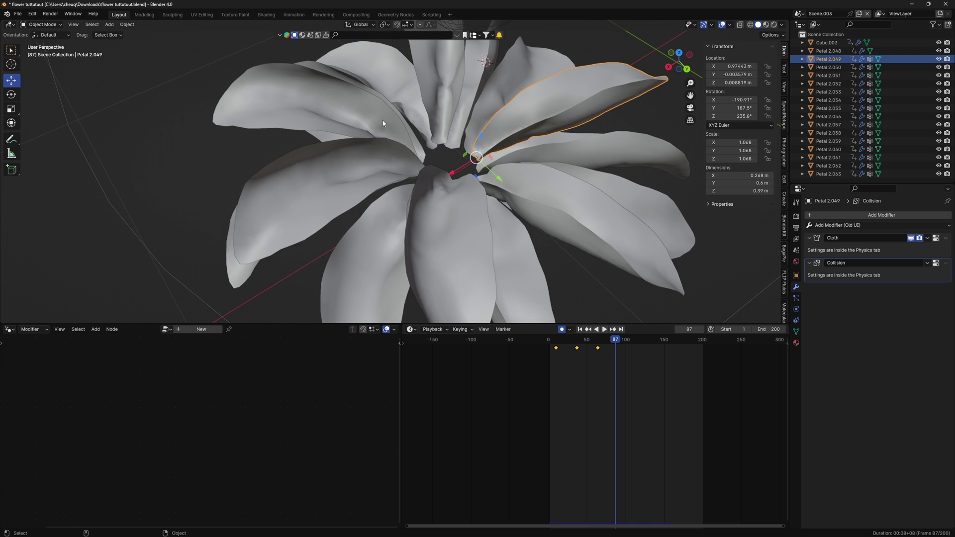
pyautogui.press('a')
pyautogui.scroll(-6, 553, 198)
pyautogui.moveTo(553, 199); pyautogui.dragTo(384, 154, button='middle')
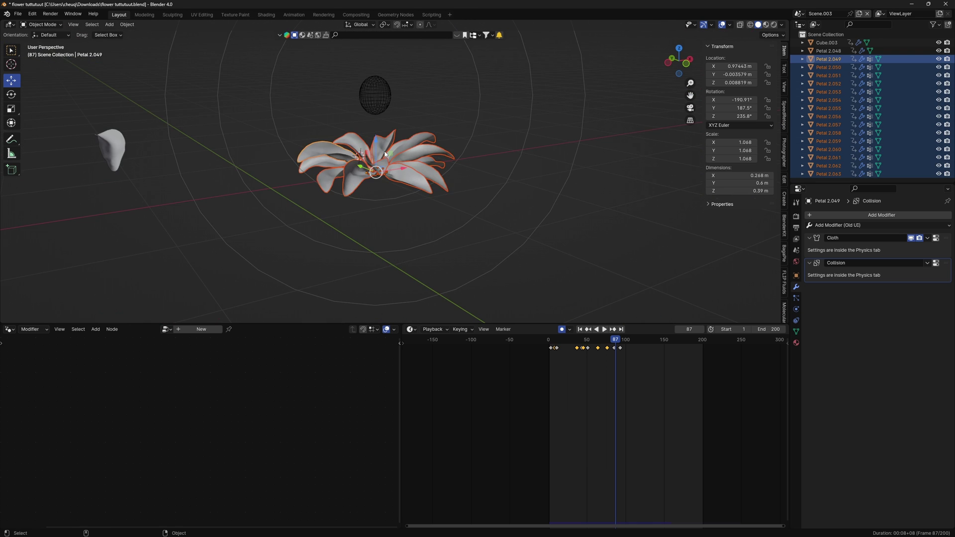
pyautogui.click(385, 154)
pyautogui.press('f')
pyautogui.keyDown('alt'); pyautogui.moveTo(452, 204); pyautogui.dragTo(378, 246); pyautogui.keyUp('alt')
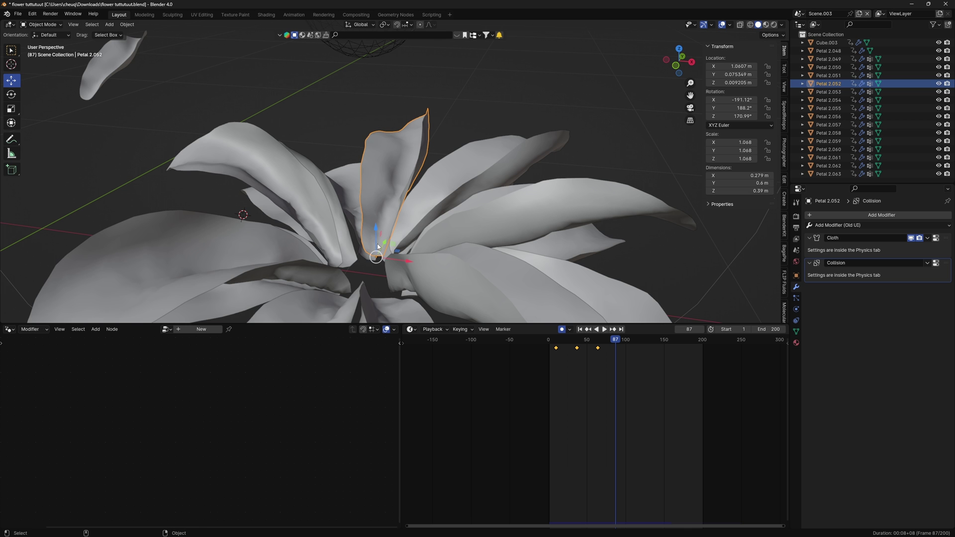
pyautogui.keyDown('shift'); pyautogui.click(405, 269); pyautogui.keyUp('shift')
pyautogui.keyDown('shift'); pyautogui.click(326, 248); pyautogui.keyUp('shift')
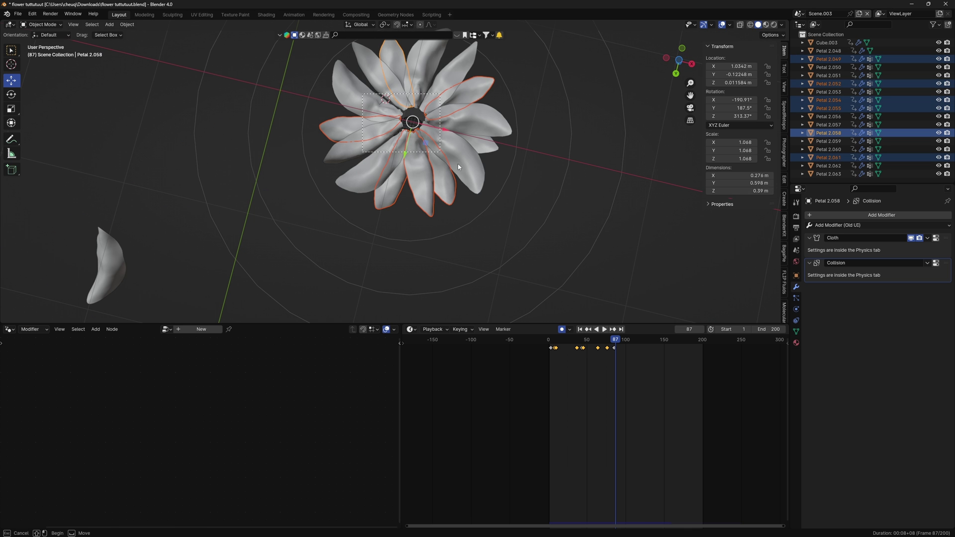
pyautogui.moveTo(477, 176); pyautogui.dragTo(513, 259, button='middle')
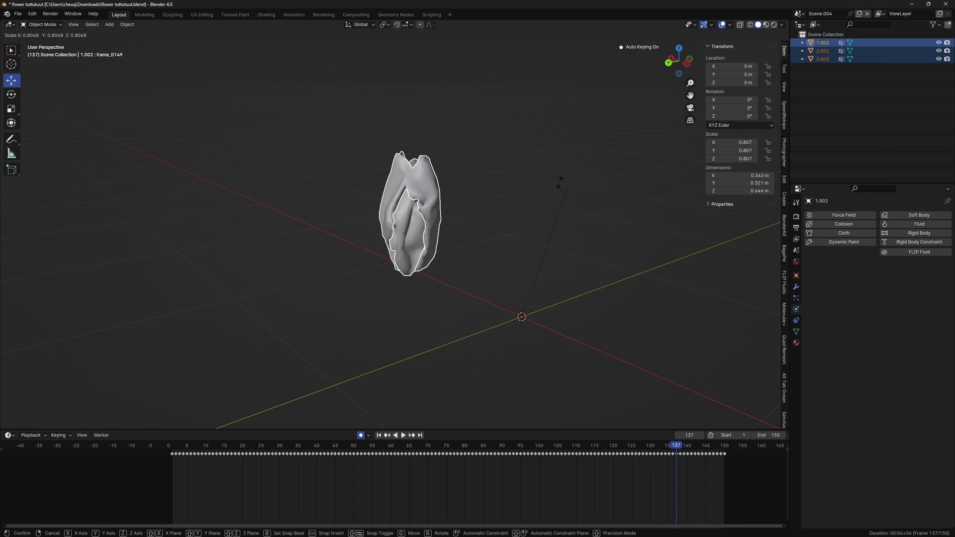
# Step: Reverse the keyframes of all three petals in Scene.004 by scaling them by -1, and shift them back to start at frame 1
pyautogui.click(796, 286)
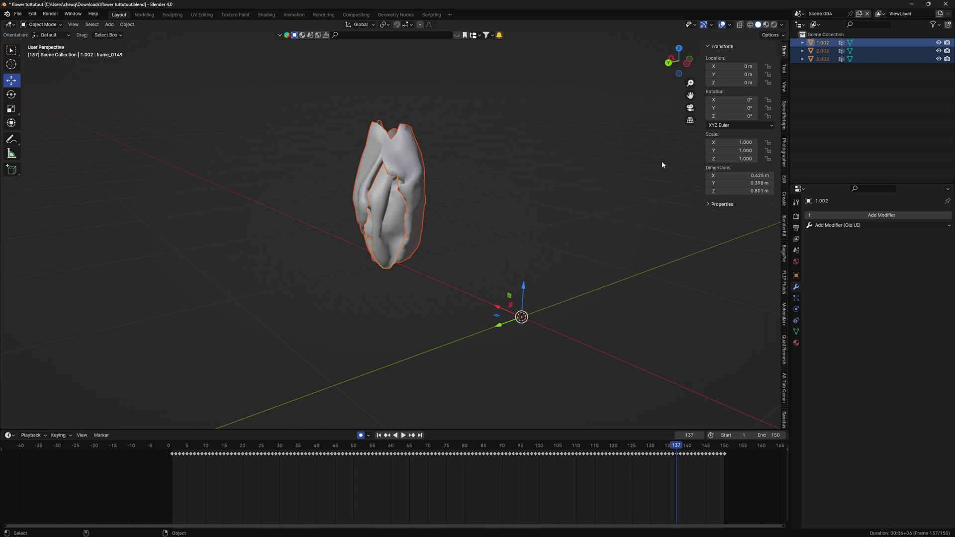
pyautogui.scroll(-10, 426, 141)
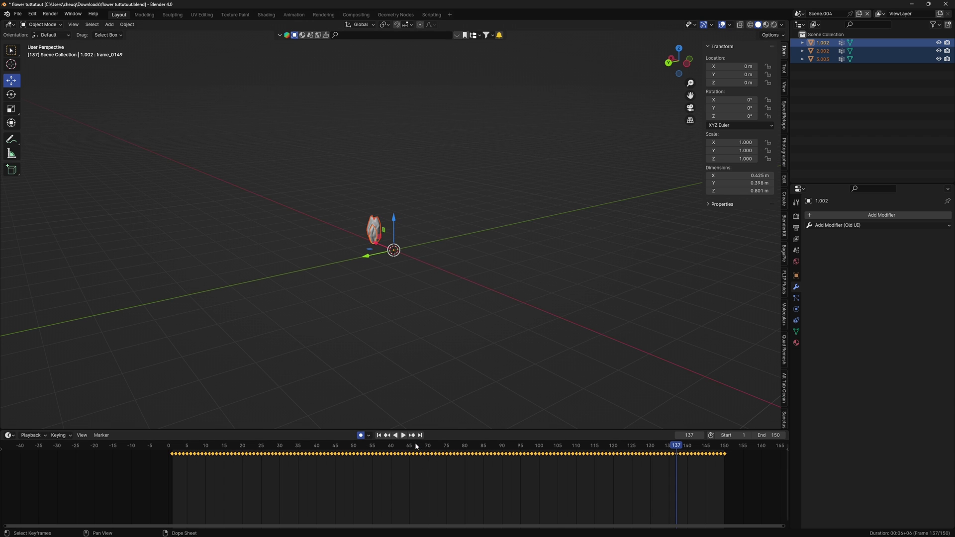
pyautogui.scroll(-5, 268, 474)
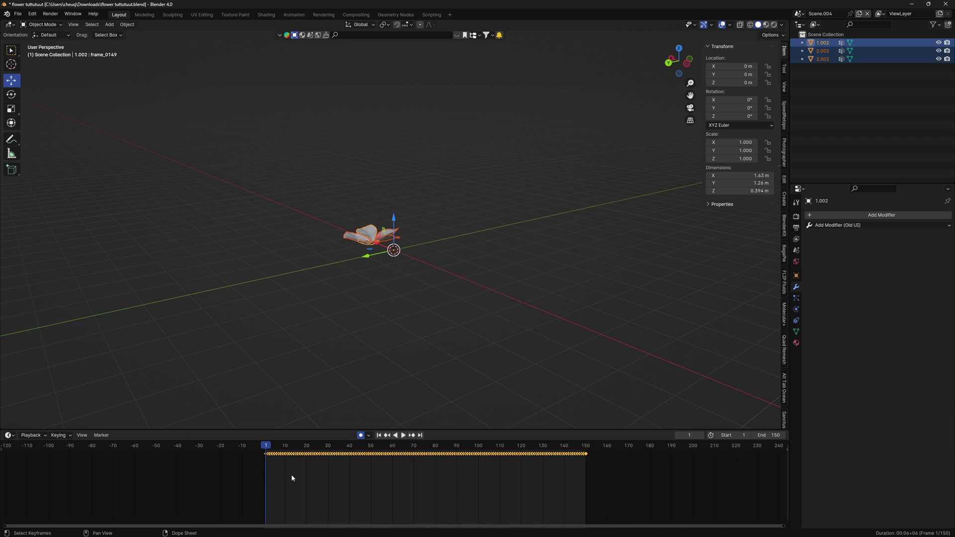
pyautogui.write('s-1')
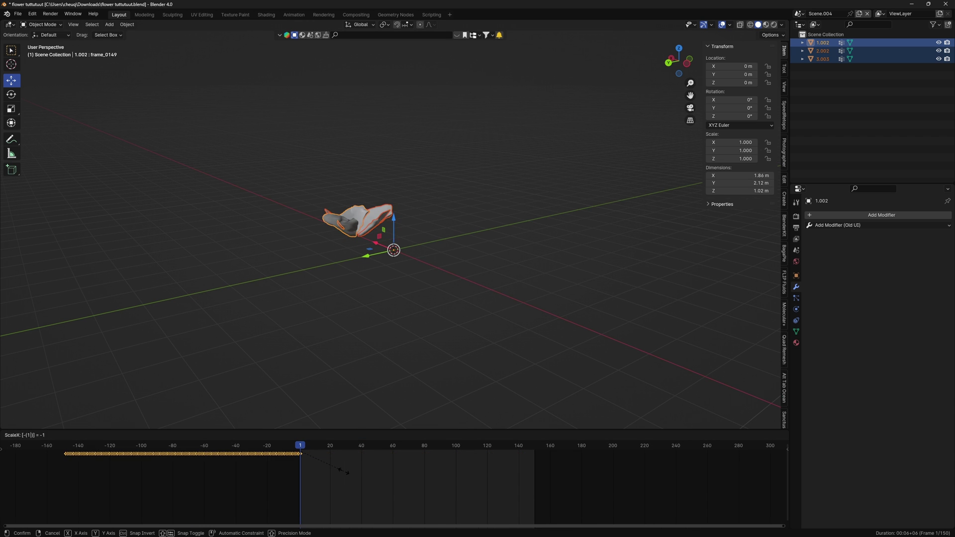
pyautogui.press('Return')
pyautogui.press('g')
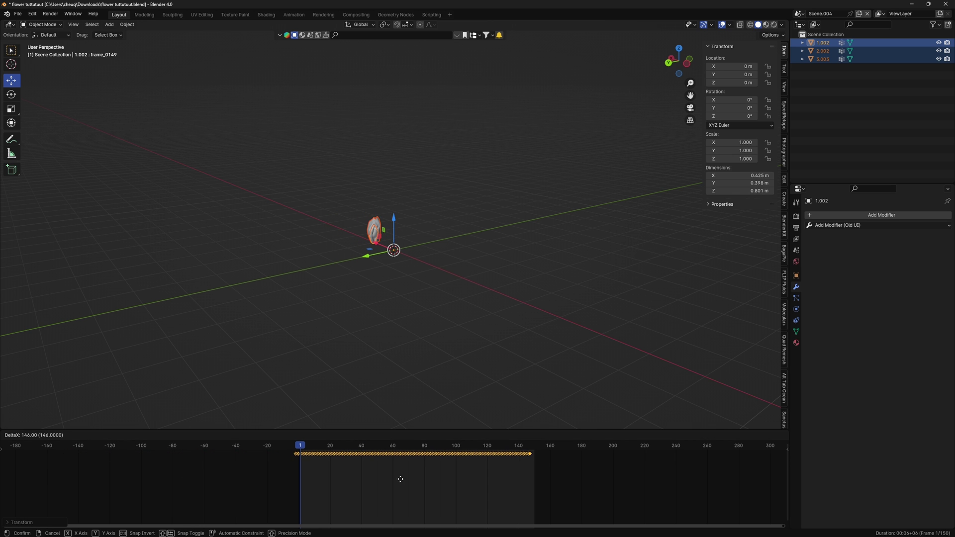
pyautogui.click(402, 483)
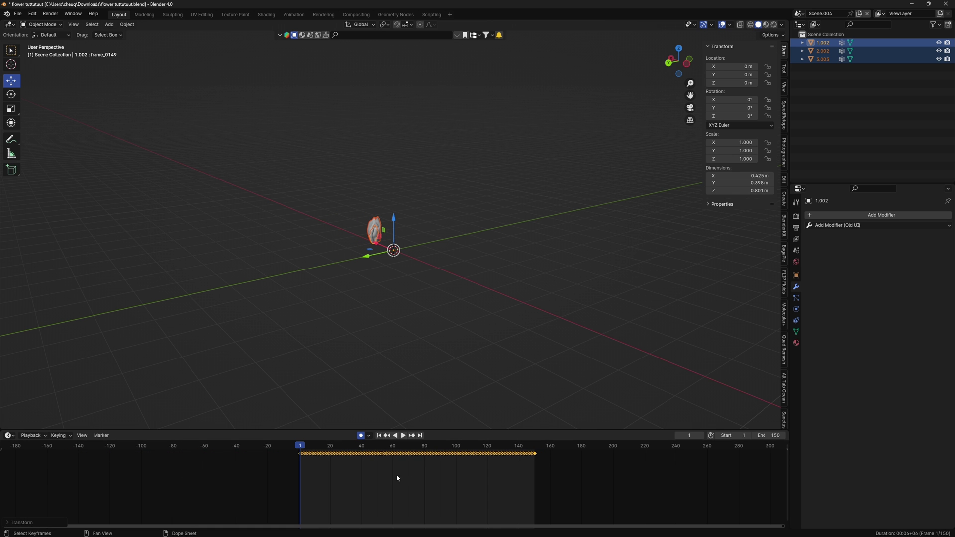
# Step: Play and scrub the reversed petal animation while viewing the flower from different angles
pyautogui.scroll(7, 404, 266)
pyautogui.press('space')
pyautogui.keyDown('shift'); pyautogui.moveTo(381, 294); pyautogui.dragTo(464, 264, button='middle'); pyautogui.keyUp('shift')
pyautogui.click(476, 162)
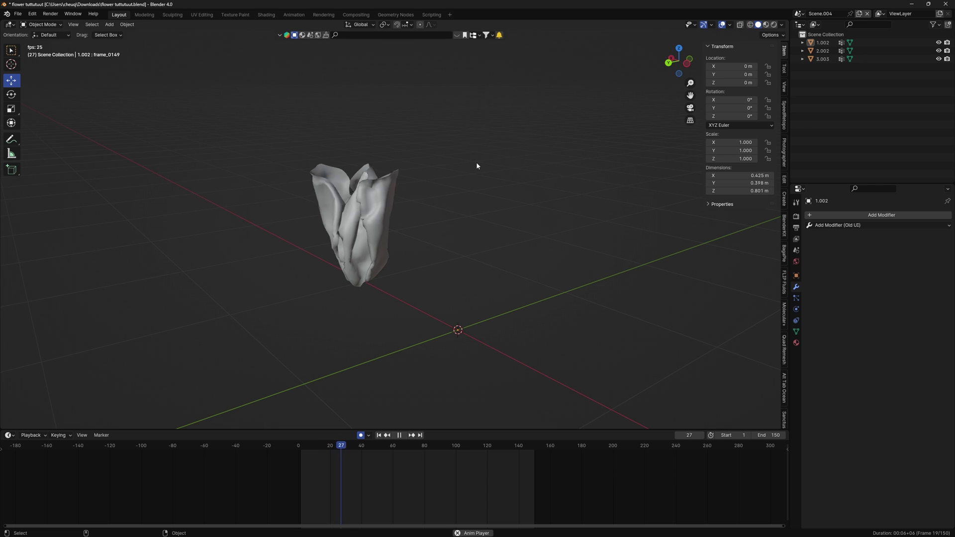
pyautogui.moveTo(359, 250); pyautogui.dragTo(433, 264, button='middle')
pyautogui.moveTo(403, 449)
pyautogui.mouseDown()
pyautogui.moveTo(366, 451)
pyautogui.moveTo(469, 470)
pyautogui.moveTo(320, 463)
pyautogui.moveTo(389, 455)
pyautogui.mouseUp()
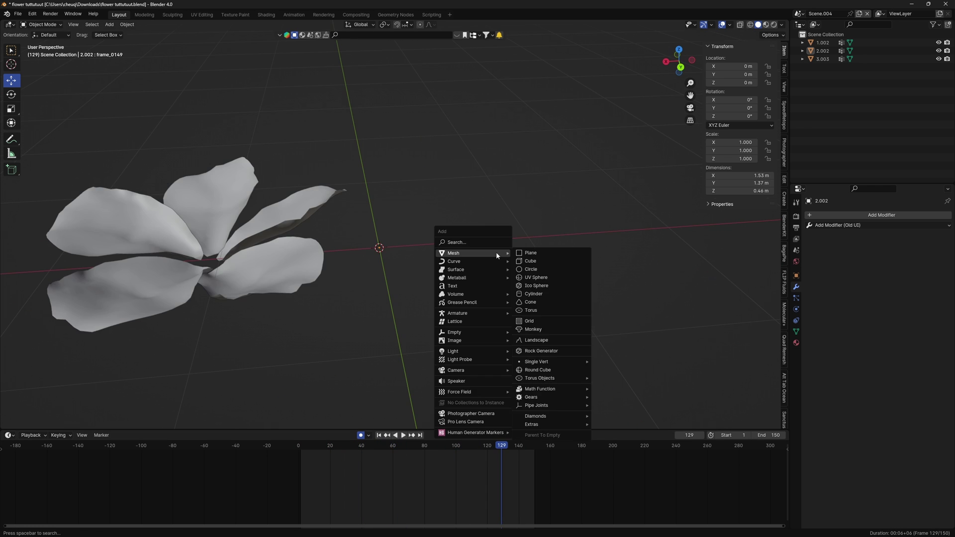
# Step: Add a plane and move it along X to about -2.5 m, clear of the flower
pyautogui.click(530, 252)
pyautogui.scroll(-6, 497, 254)
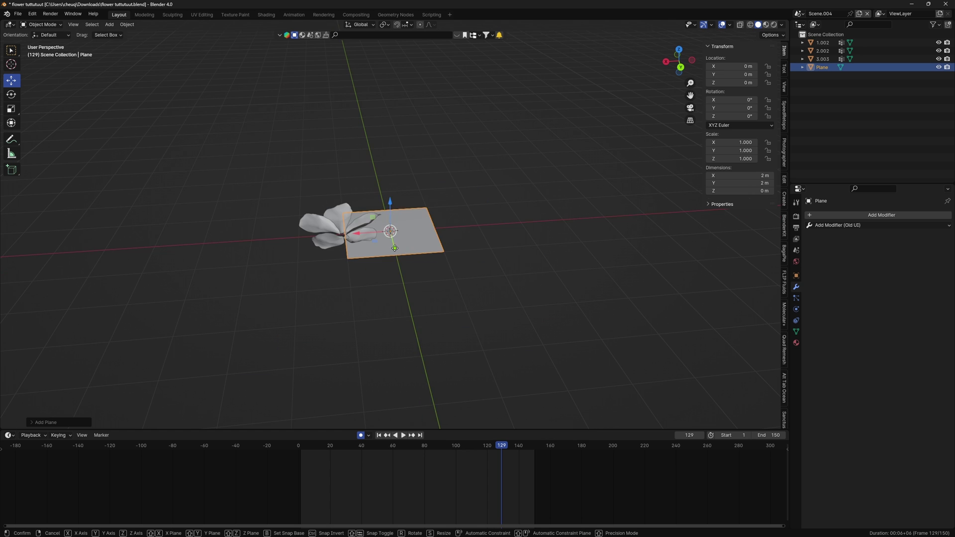
pyautogui.press('g')
pyautogui.press('y')
pyautogui.press('x')
pyautogui.click(599, 245)
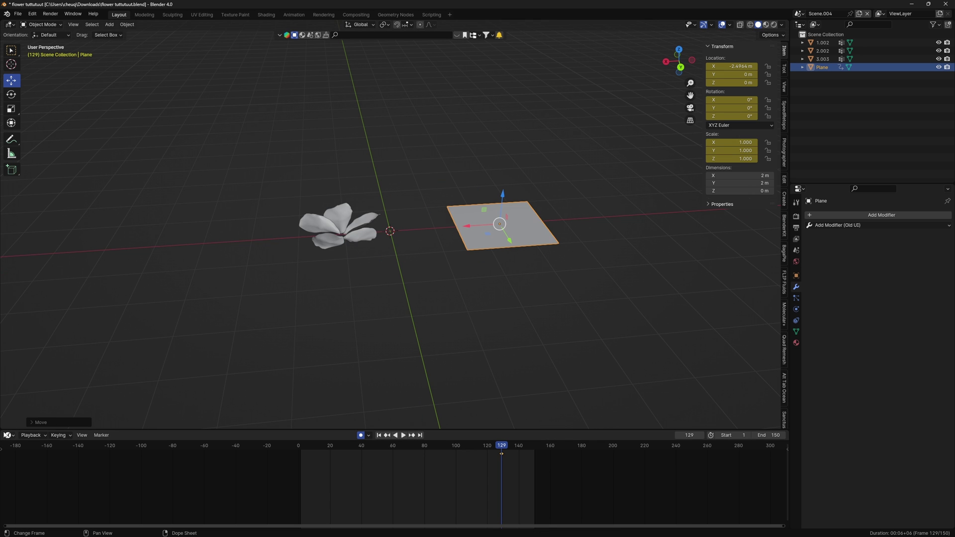
# Step: Give the plane a new Geometry Nodes tree in a separate node editor, and group the three petals into a new collection, Collection 1
pyautogui.moveTo(33, 431); pyautogui.dragTo(284, 443)
pyautogui.click(10, 435)
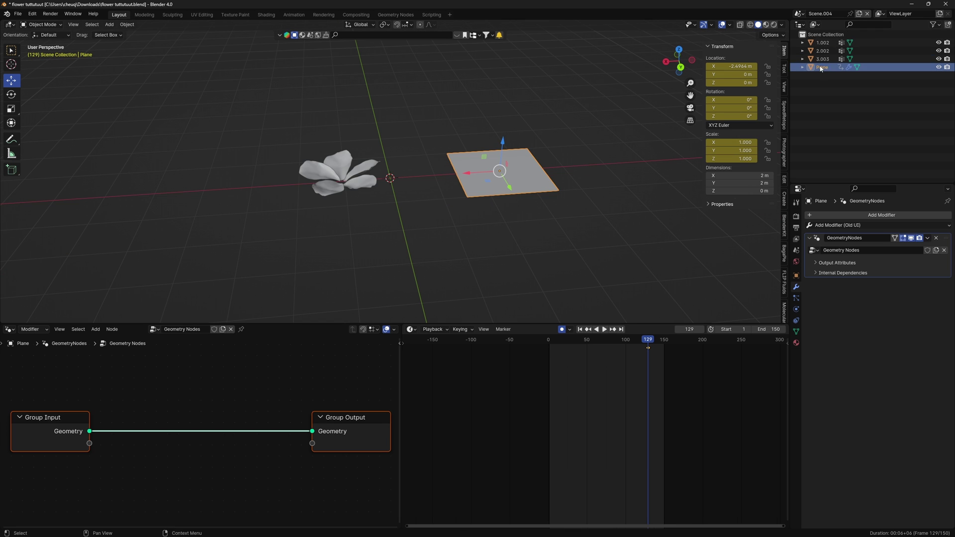
pyautogui.click(822, 59)
pyautogui.keyDown('shift'); pyautogui.click(823, 42); pyautogui.keyUp('shift')
pyautogui.press('c')
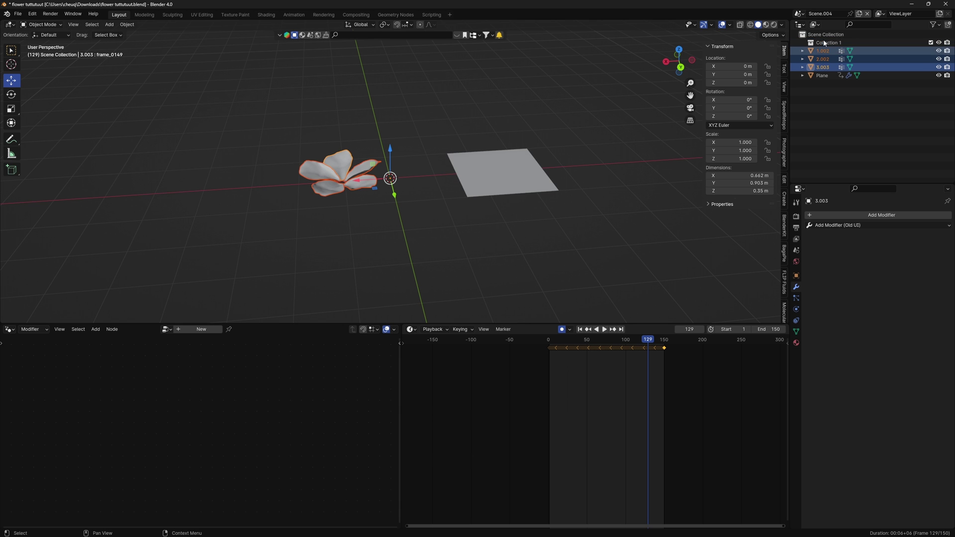
# Step: Bring Collection 1 into the plane's node tree as a Collection Info node and connect its Instances to the Group Output's Geometry
pyautogui.click(820, 76)
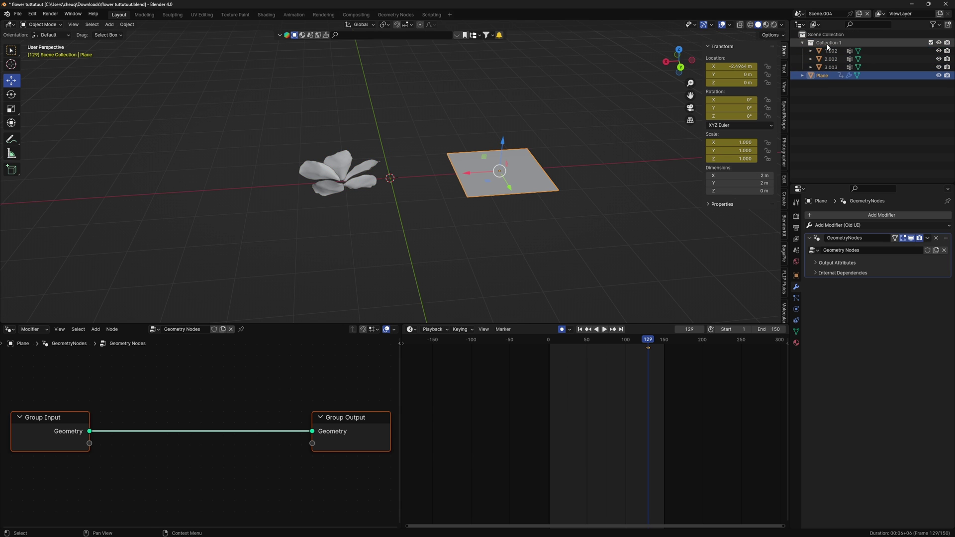
pyautogui.moveTo(826, 42); pyautogui.dragTo(209, 481)
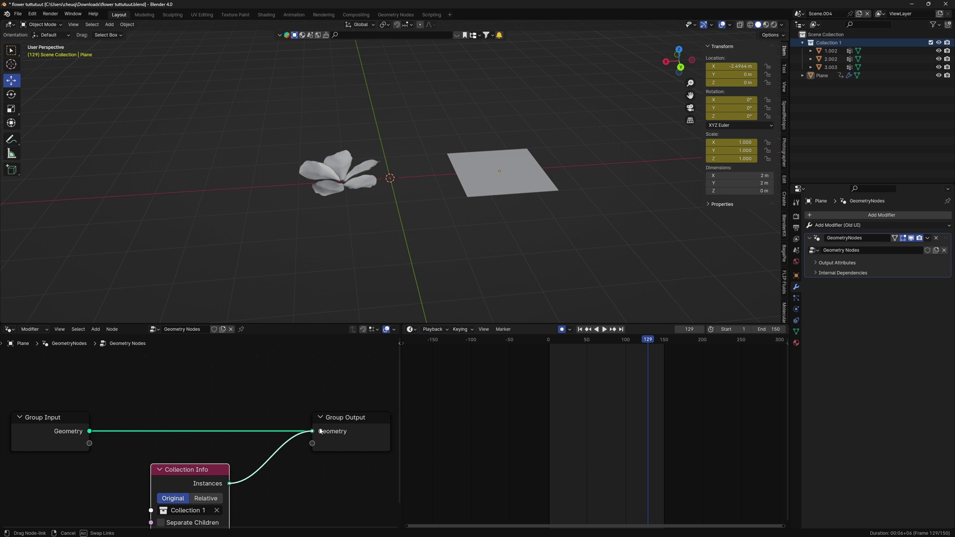
pyautogui.moveTo(319, 431); pyautogui.dragTo(312, 431)
pyautogui.moveTo(350, 433); pyautogui.dragTo(175, 402, button='middle')
pyautogui.moveTo(175, 401); pyautogui.dragTo(298, 434)
# Step: Hide Collection 1 in the viewport and move the plane's instanced flower to about X -1.13 m, Y -0.21 m, Z 0.11 m
pyautogui.click(462, 175)
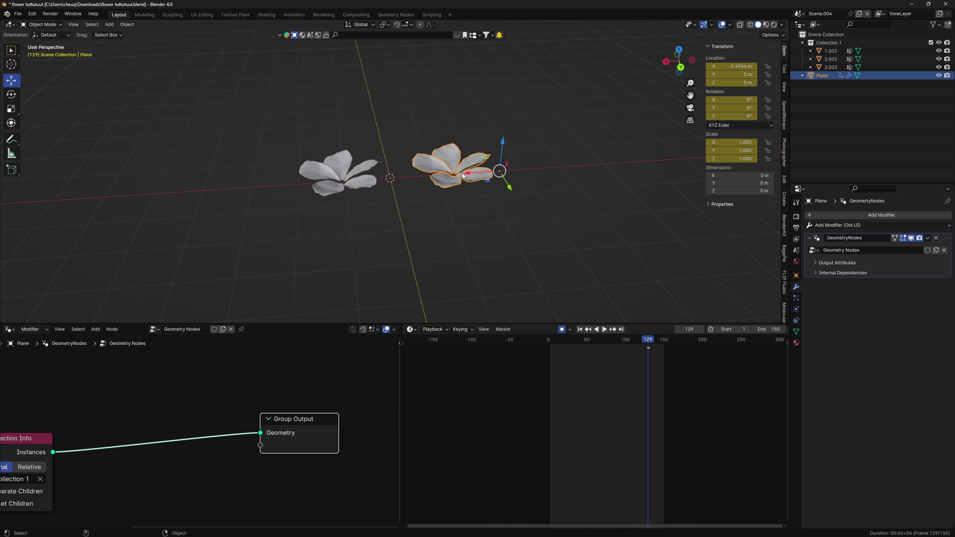
pyautogui.press('g')
pyautogui.rightClick(369, 85)
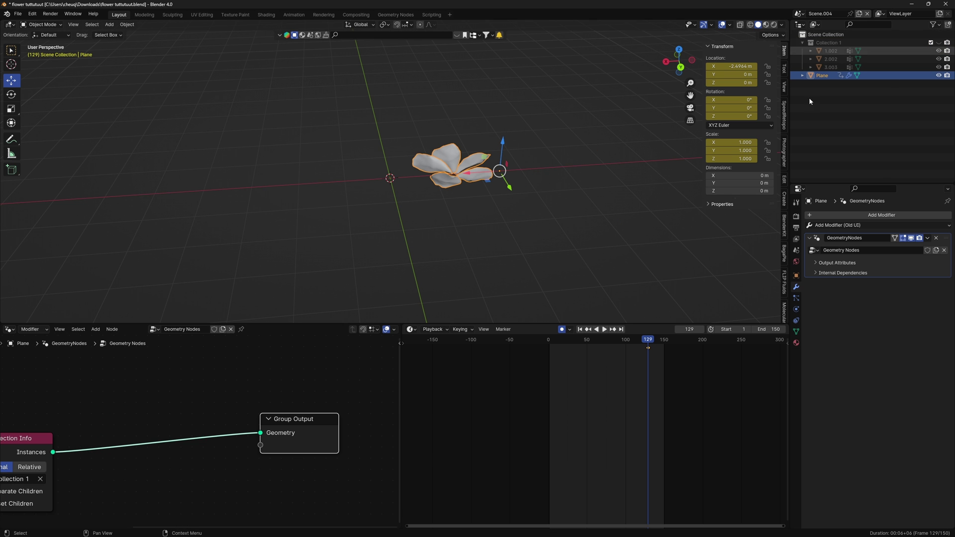
pyautogui.press('g')
pyautogui.click(440, 213)
pyautogui.moveTo(440, 213)
pyautogui.mouseDown(button='middle')
pyautogui.moveTo(367, 223)
pyautogui.moveTo(445, 179)
pyautogui.moveTo(445, 209)
pyautogui.mouseUp(button='middle')
pyautogui.press('g')
pyautogui.click(444, 184)
# Step: Play the instanced flower's opening from near the start of the timeline and view it from above
pyautogui.scroll(5, 443, 184)
pyautogui.click(556, 344)
pyautogui.press('space')
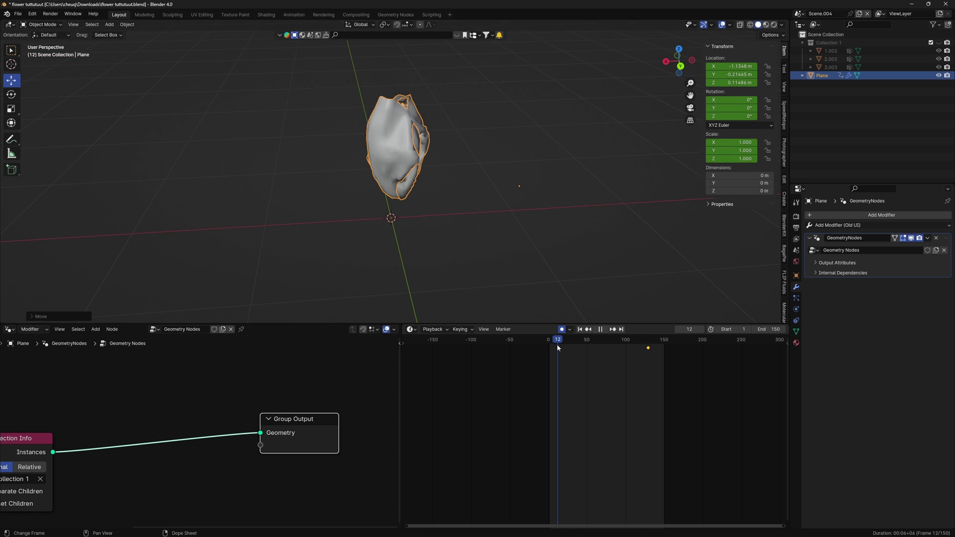
pyautogui.moveTo(385, 268); pyautogui.dragTo(454, 292, button='middle')
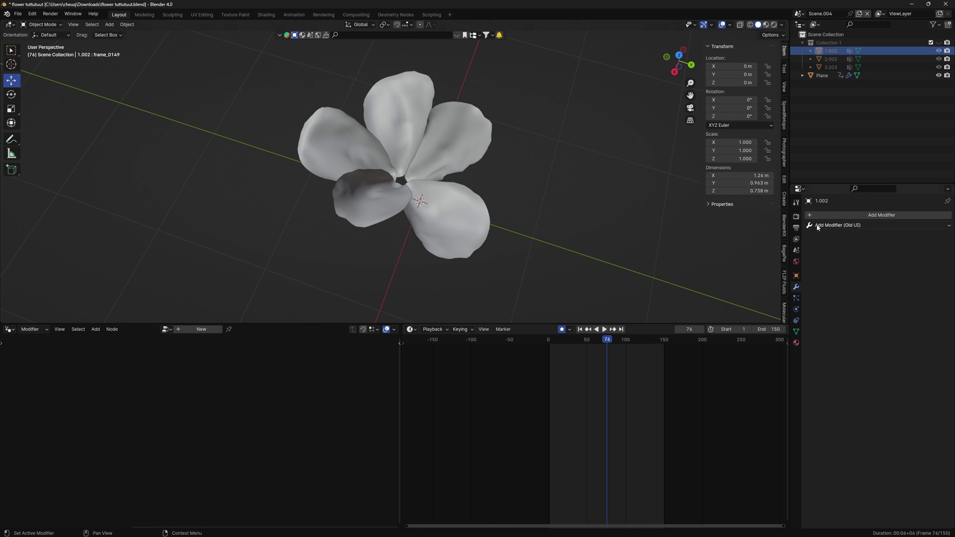
# Step: Add a Subdivision Surface modifier to each of the three petals in Collection 1
pyautogui.click(820, 225)
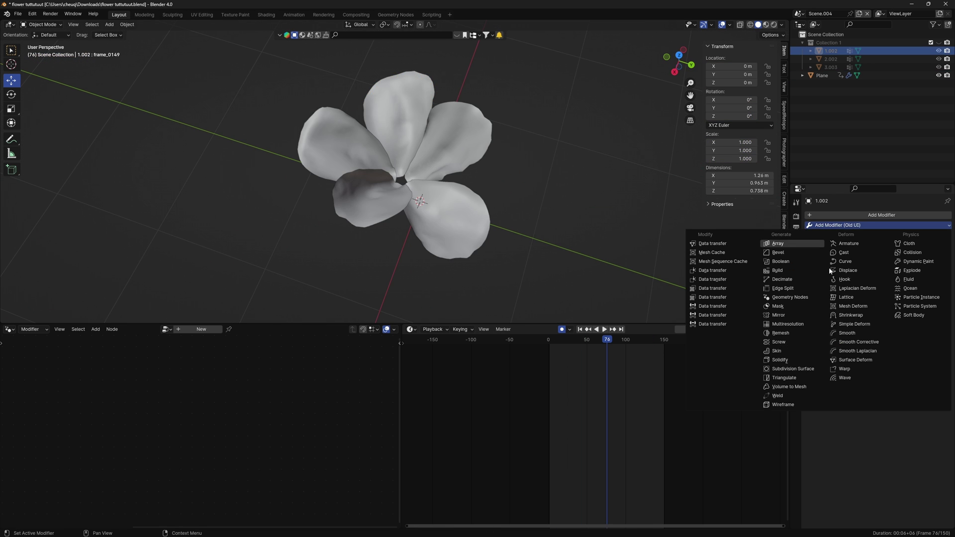
pyautogui.click(791, 370)
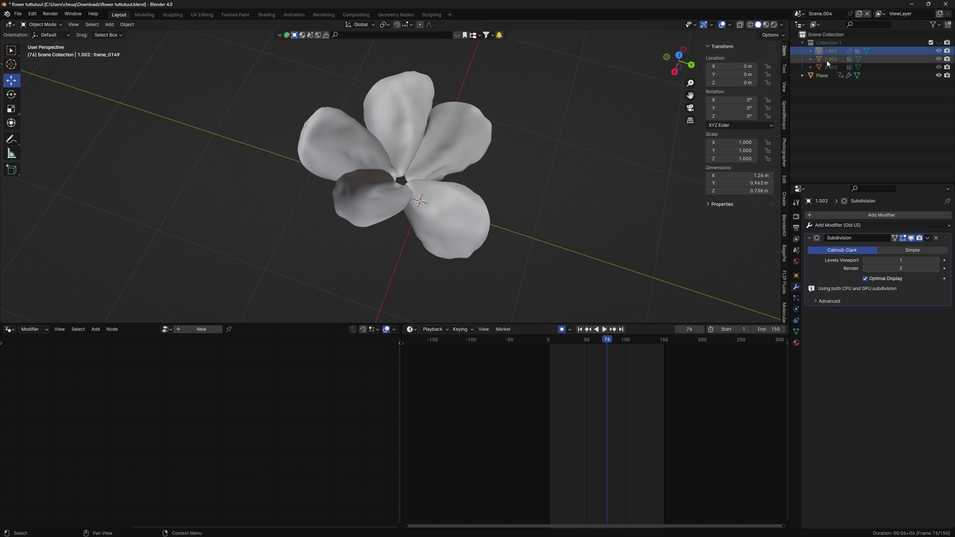
pyautogui.click(829, 59)
pyautogui.click(837, 225)
pyautogui.click(804, 369)
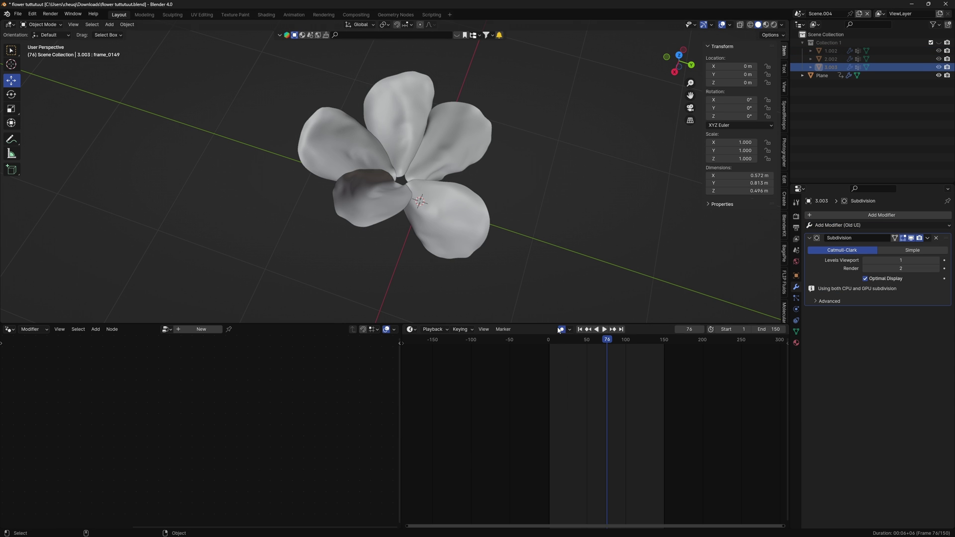
# Step: Play the subdivided flower's opening from the start of the timeline and inspect it from several angles
pyautogui.moveTo(606, 339); pyautogui.dragTo(547, 339)
pyautogui.moveTo(517, 276); pyautogui.dragTo(467, 260, button='middle')
pyautogui.press('space')
pyautogui.keyDown('alt'); pyautogui.moveTo(439, 164); pyautogui.dragTo(379, 205); pyautogui.keyUp('alt')
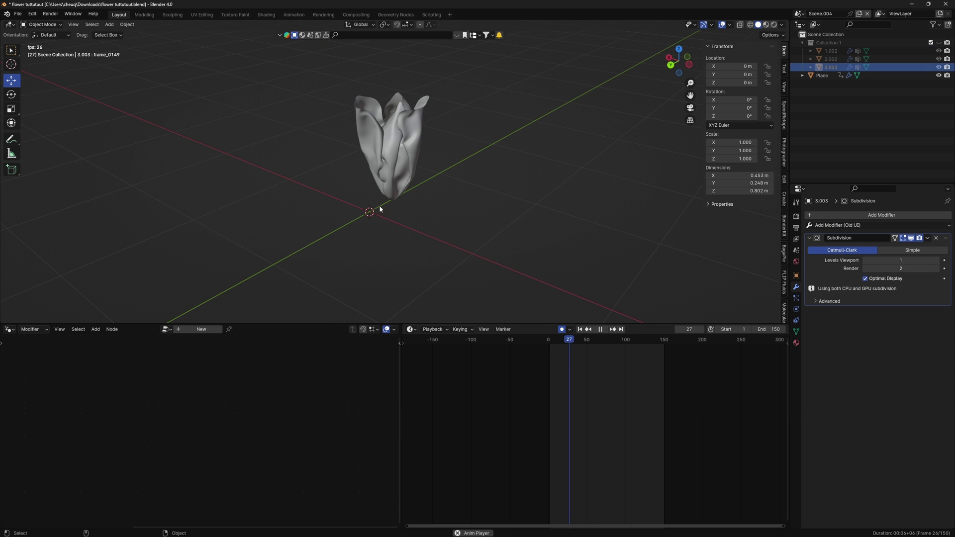
pyautogui.keyDown('alt'); pyautogui.moveTo(447, 204); pyautogui.dragTo(373, 203); pyautogui.keyUp('alt')
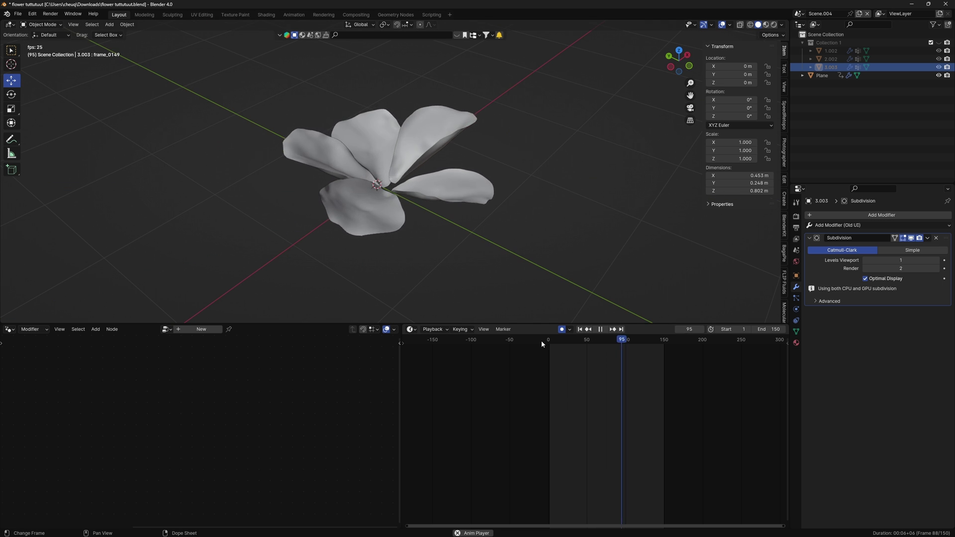
# Step: Add a Transform Geometry node between Collection Info and Group Output and set its X translation to about -1.08 m
pyautogui.hotkey('shift', 'a')
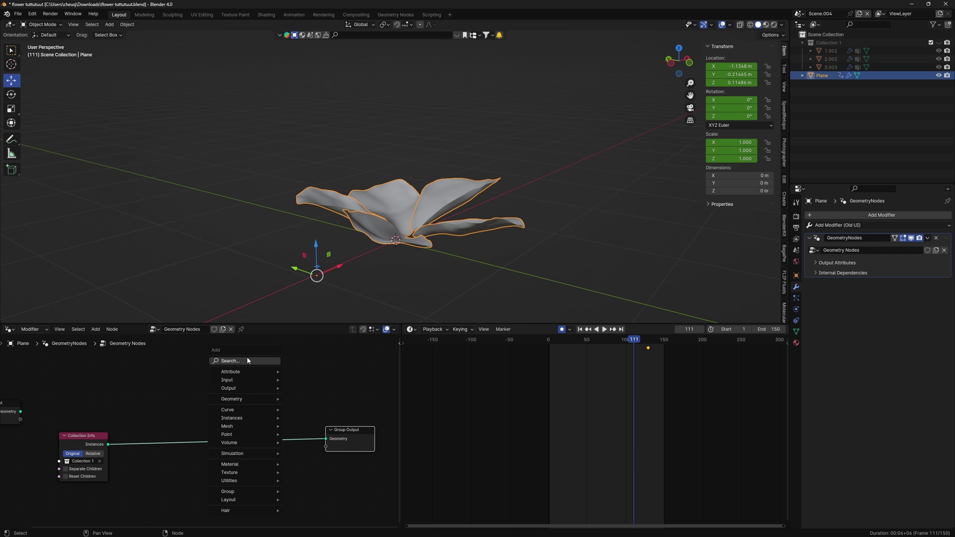
pyautogui.write('tra')
pyautogui.click(254, 375)
pyautogui.click(131, 409)
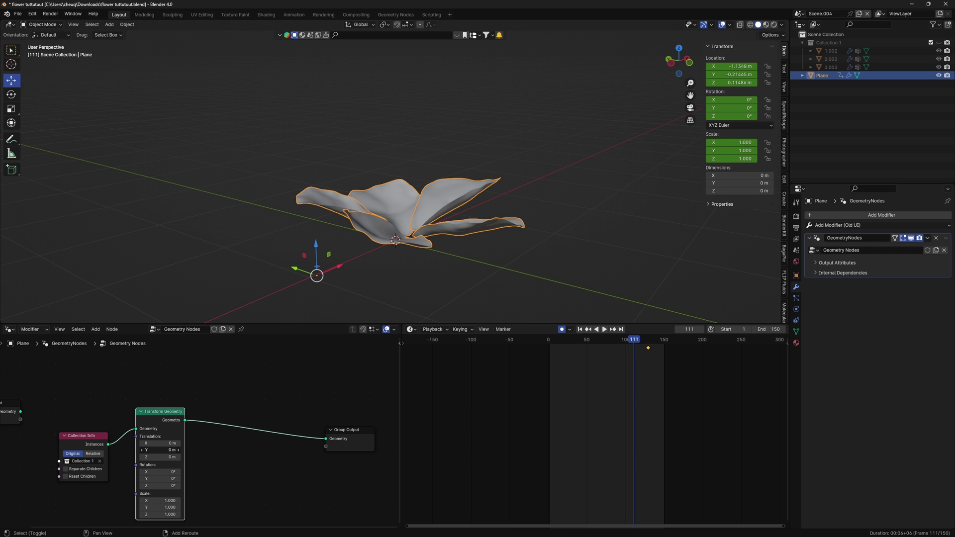
pyautogui.moveTo(160, 449); pyautogui.dragTo(199, 449)
pyautogui.press('Escape')
pyautogui.moveTo(427, 301); pyautogui.dragTo(369, 292, button='middle')
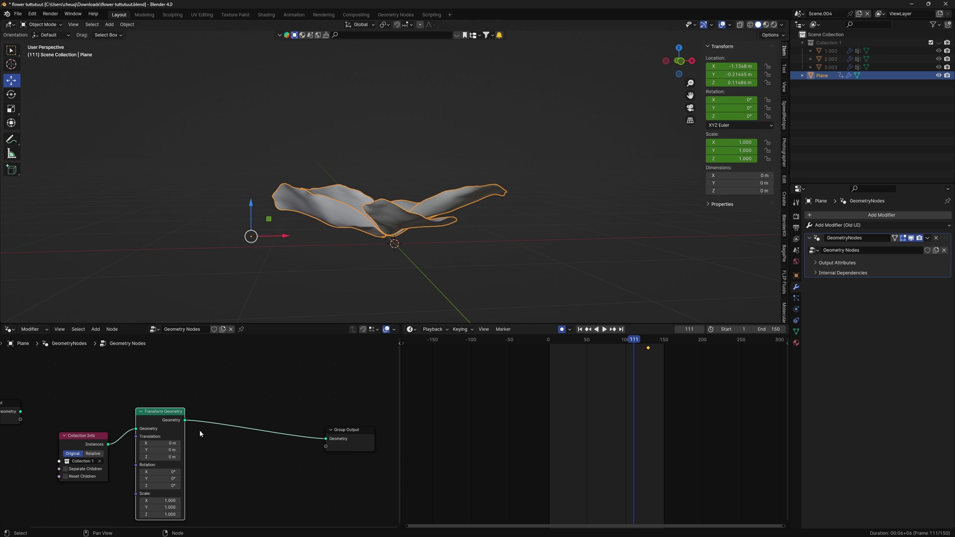
pyautogui.moveTo(159, 443)
pyautogui.mouseDown()
pyautogui.moveTo(189, 443)
pyautogui.moveTo(144, 443)
pyautogui.mouseUp()
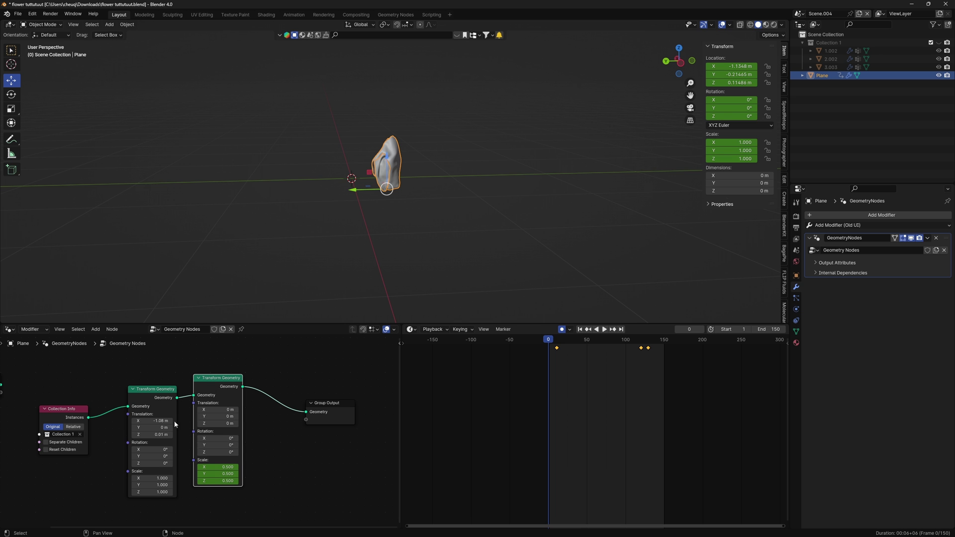
# Step: Play the scaled flower's opening from frame 0 and inspect its growth from several angles
pyautogui.keyDown('shift'); pyautogui.moveTo(438, 193); pyautogui.dragTo(448, 201, button='middle'); pyautogui.keyUp('shift')
pyautogui.moveTo(151, 350); pyautogui.dragTo(251, 412)
pyautogui.press('g')
pyautogui.rightClick(283, 413)
pyautogui.moveTo(521, 199); pyautogui.dragTo(492, 228, button='middle')
pyautogui.press('space')
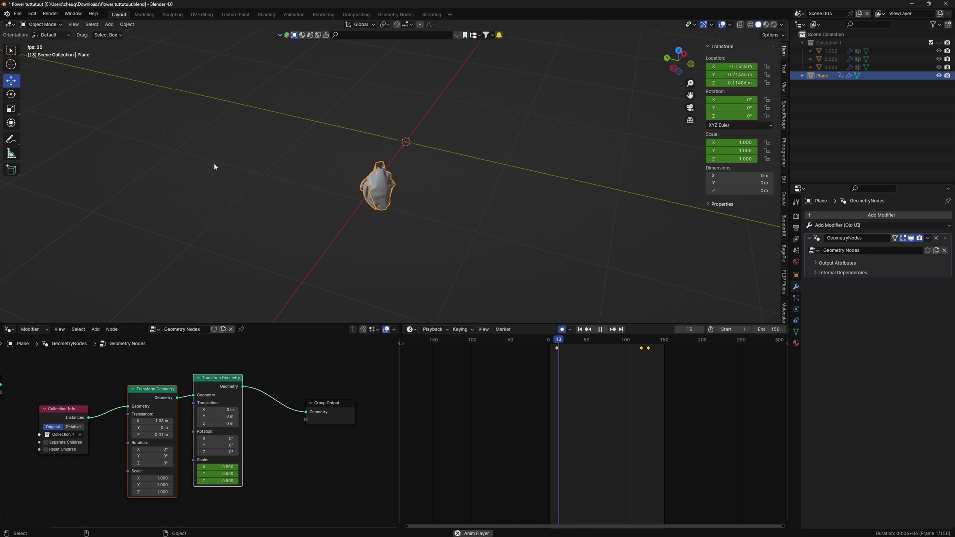
pyautogui.moveTo(409, 214); pyautogui.dragTo(479, 234, button='middle')
pyautogui.click(480, 238)
pyautogui.moveTo(370, 192); pyautogui.dragTo(457, 200, button='middle')
pyautogui.click(448, 173)
pyautogui.rightClick(230, 501)
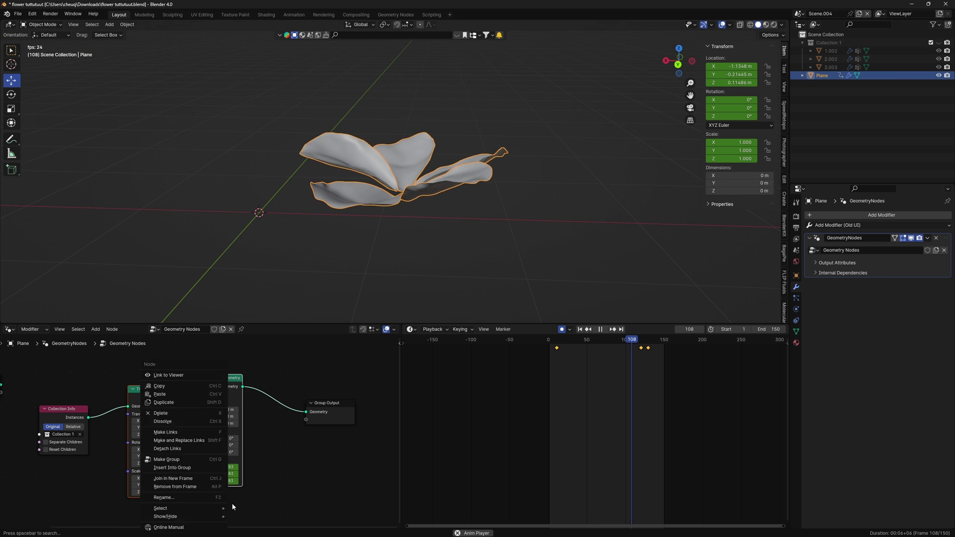
# Step: Go to frame 122 and insert a Realize Instances node between the second Transform Geometry node and Group Output
pyautogui.moveTo(632, 344); pyautogui.dragTo(640, 363)
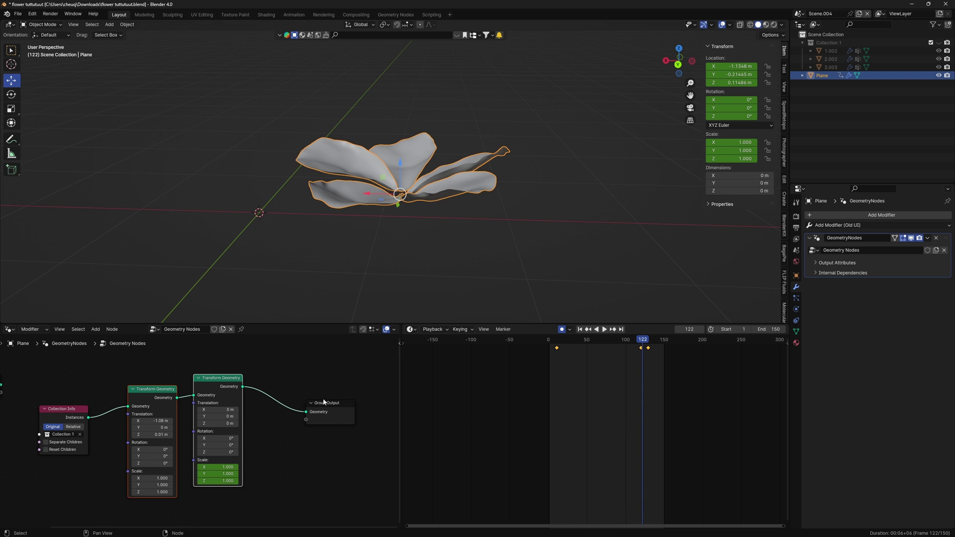
pyautogui.write('rea')
pyautogui.click(334, 389)
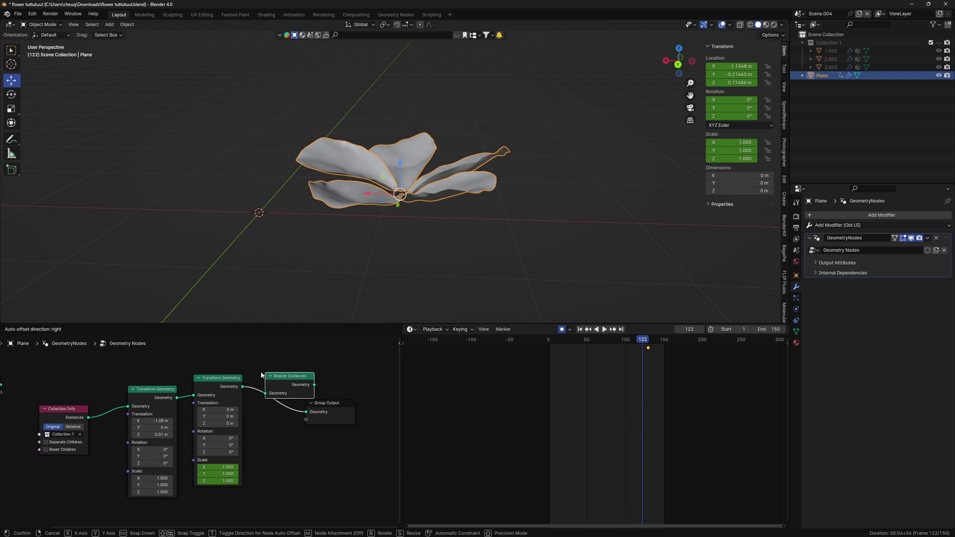
pyautogui.click(296, 394)
# Step: Try a Solidify modifier on the plane's realized flower, then remove it
pyautogui.click(870, 225)
pyautogui.click(868, 225)
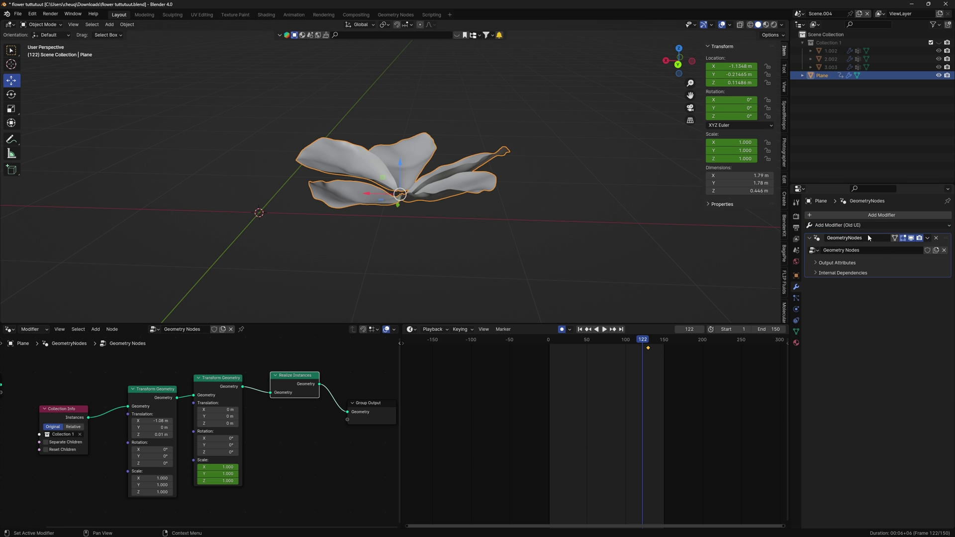
pyautogui.click(868, 225)
pyautogui.click(780, 360)
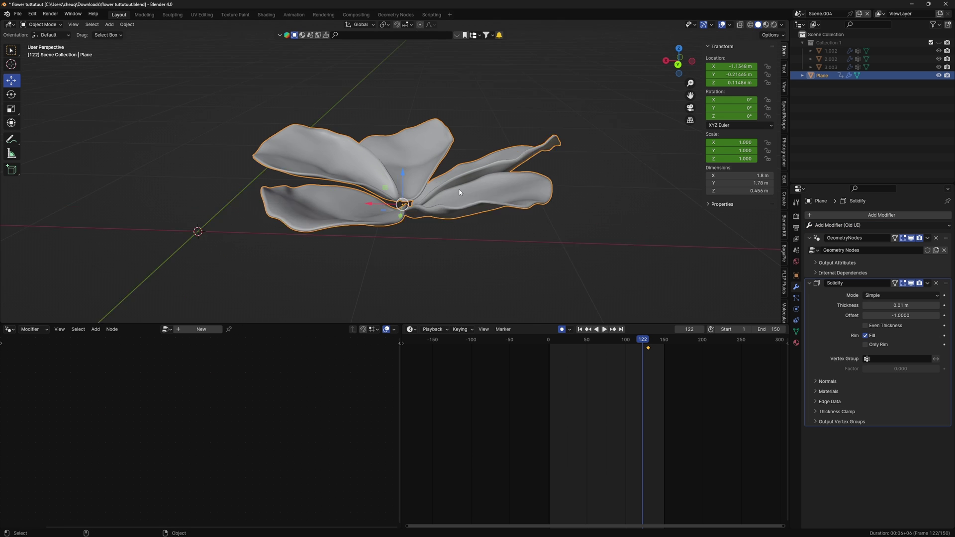
pyautogui.click(935, 283)
# Step: Try a Simple Deform modifier in Bend and Taper modes on the flower, then remove it
pyautogui.click(845, 225)
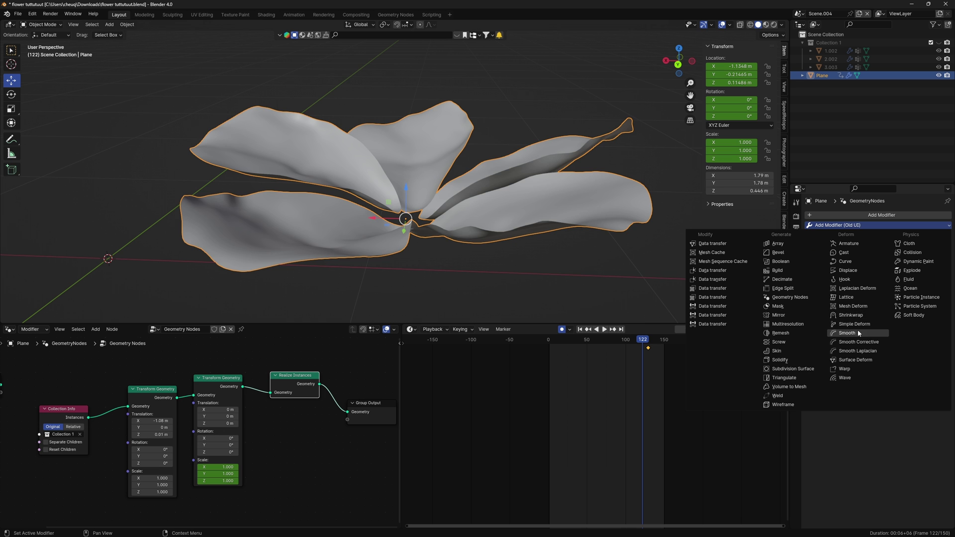
pyautogui.click(857, 324)
pyautogui.click(871, 295)
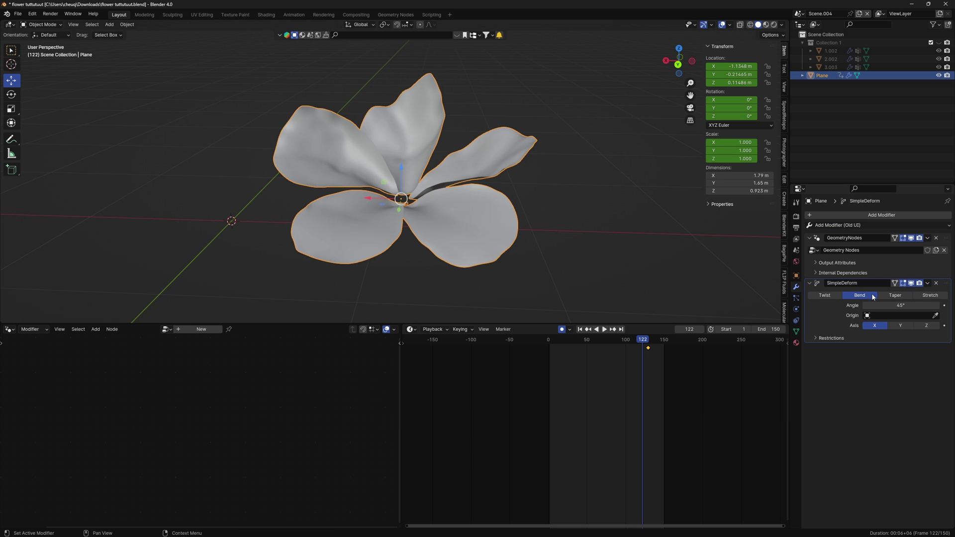
pyautogui.moveTo(878, 305); pyautogui.dragTo(916, 293)
pyautogui.hotkey('ctrl', 'z')
pyautogui.click(888, 297)
pyautogui.click(936, 283)
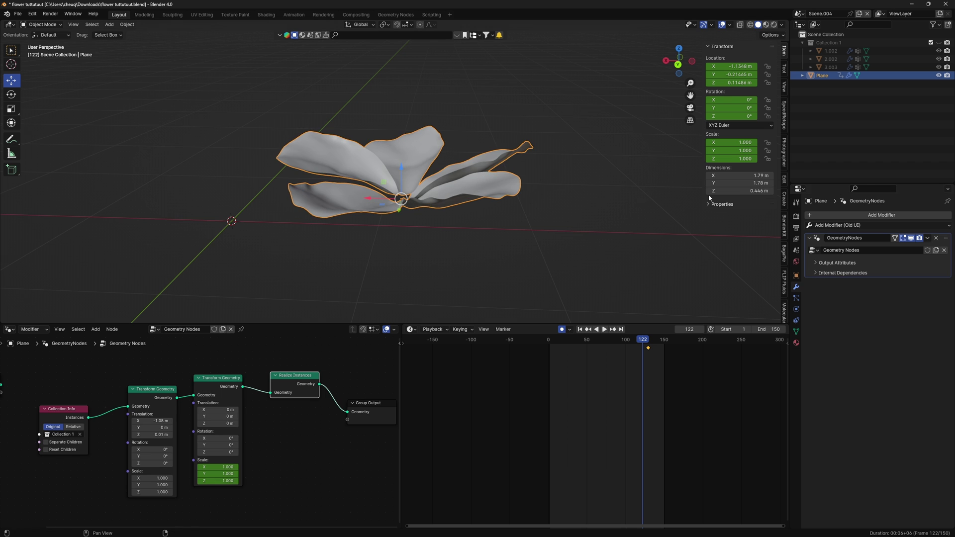
# Step: Examine the twisted bud from the side and try a different value in the twist setup's Multiply node
pyautogui.moveTo(502, 224); pyautogui.dragTo(347, 190, button='middle')
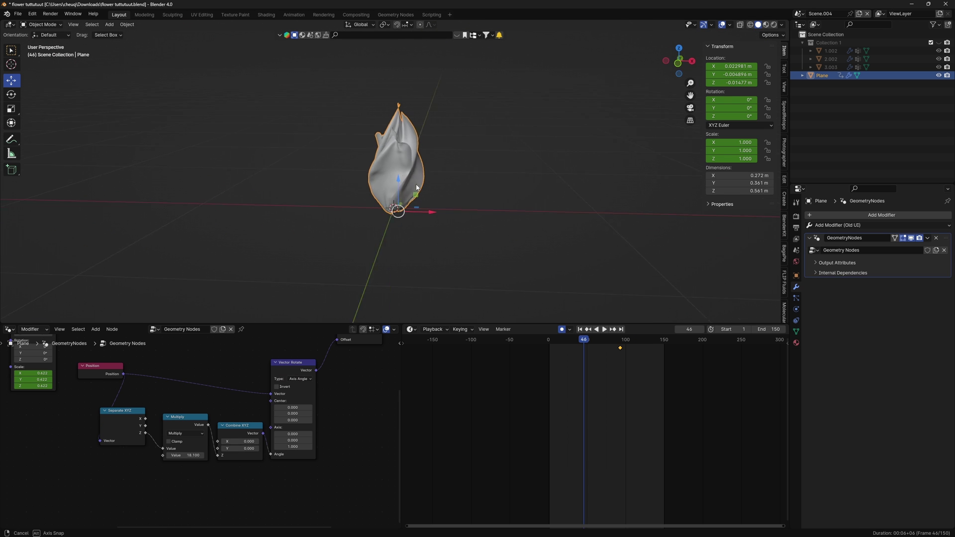
pyautogui.moveTo(417, 187); pyautogui.dragTo(516, 194, button='middle')
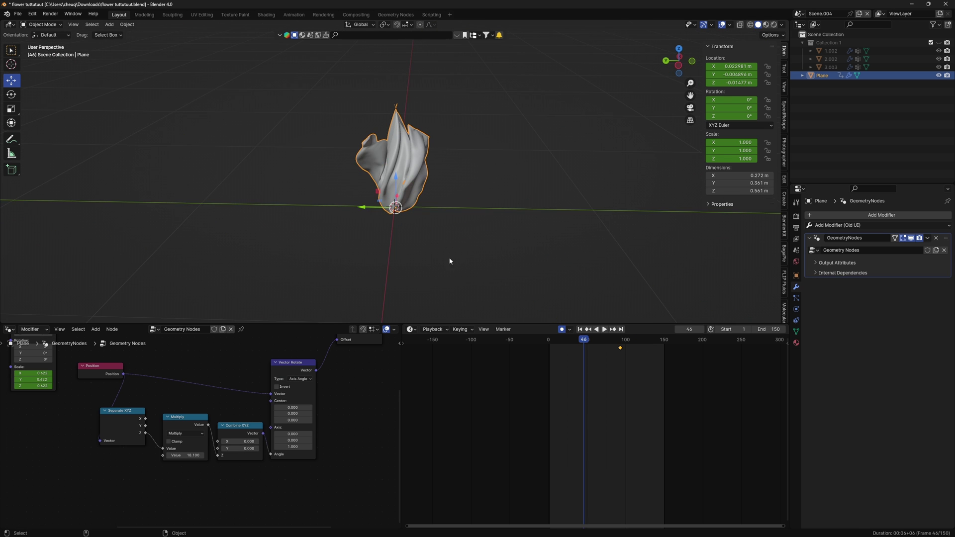
pyautogui.moveTo(184, 455); pyautogui.dragTo(151, 455)
pyautogui.rightClick(184, 455)
# Step: Move the Position node beside Separate XYZ to tidy the twist node setup
pyautogui.moveTo(133, 391); pyautogui.dragTo(142, 426, button='middle')
pyautogui.moveTo(88, 361); pyautogui.dragTo(314, 493)
pyautogui.scroll(-3, 314, 493)
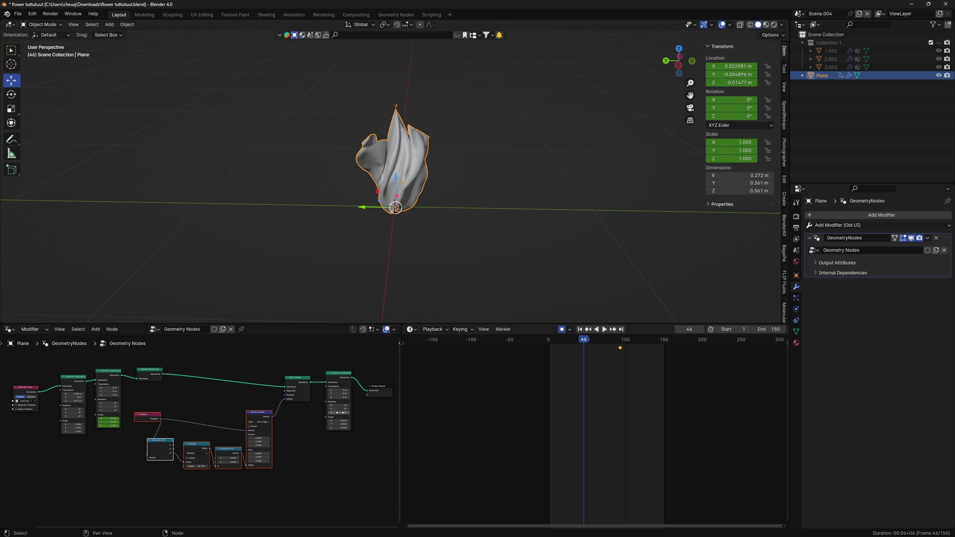
pyautogui.moveTo(145, 418); pyautogui.dragTo(130, 436)
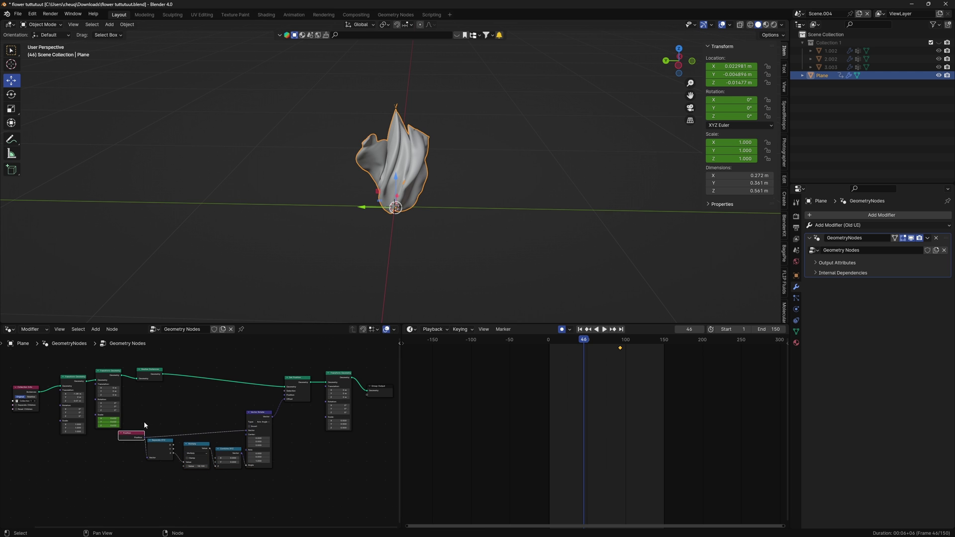
pyautogui.scroll(3, 260, 429)
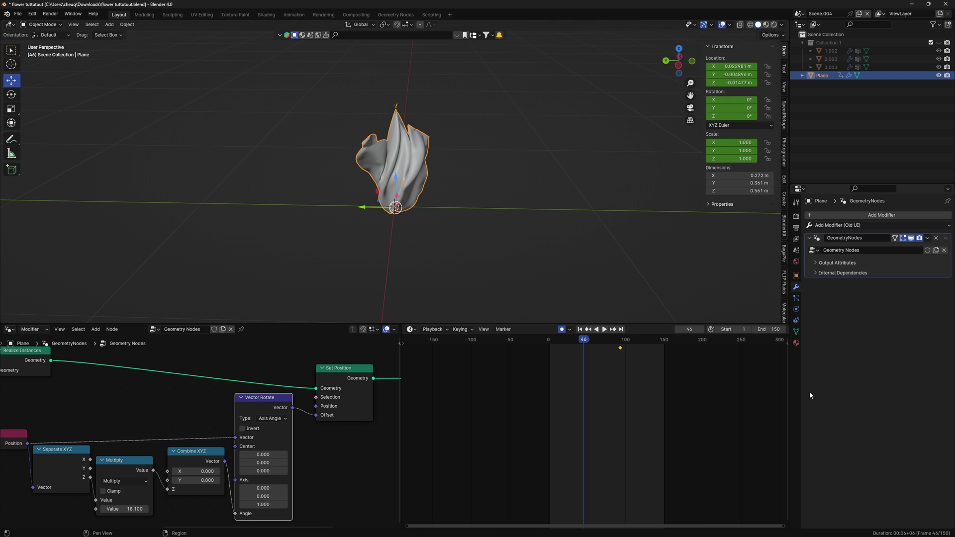
pyautogui.moveTo(203, 472); pyautogui.dragTo(298, 400, button='middle')
# Step: At frame 0, set the twist setup's Multiply value to 20.8 and keyframe it
pyautogui.moveTo(550, 344); pyautogui.dragTo(547, 344)
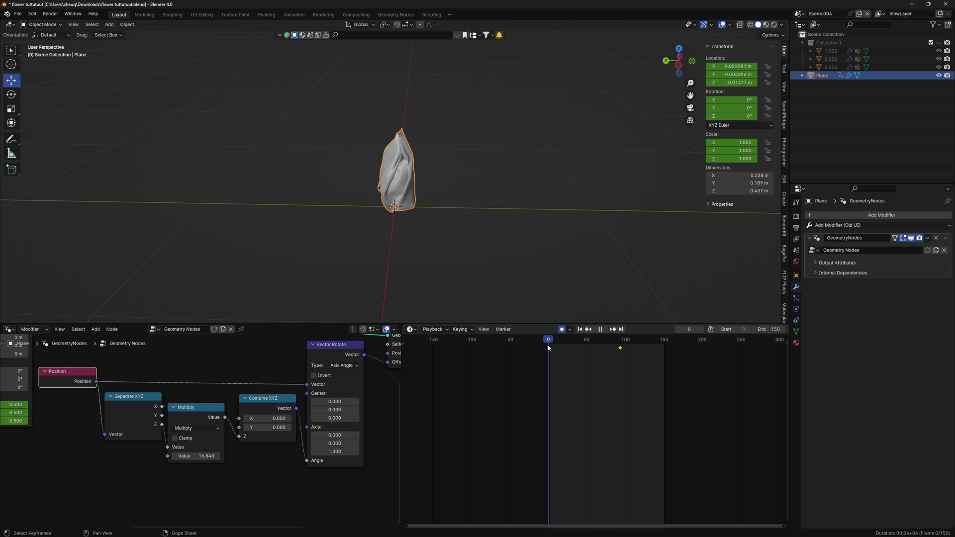
pyautogui.moveTo(455, 170); pyautogui.dragTo(490, 234, button='middle')
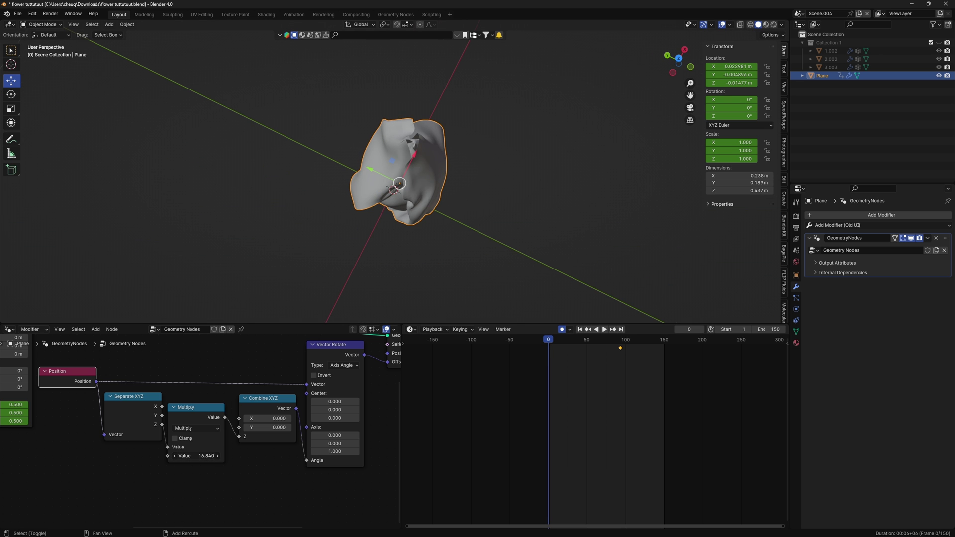
pyautogui.moveTo(196, 456); pyautogui.dragTo(219, 456)
pyautogui.moveTo(353, 254); pyautogui.dragTo(367, 161, button='middle')
pyautogui.moveTo(184, 455); pyautogui.dragTo(180, 456)
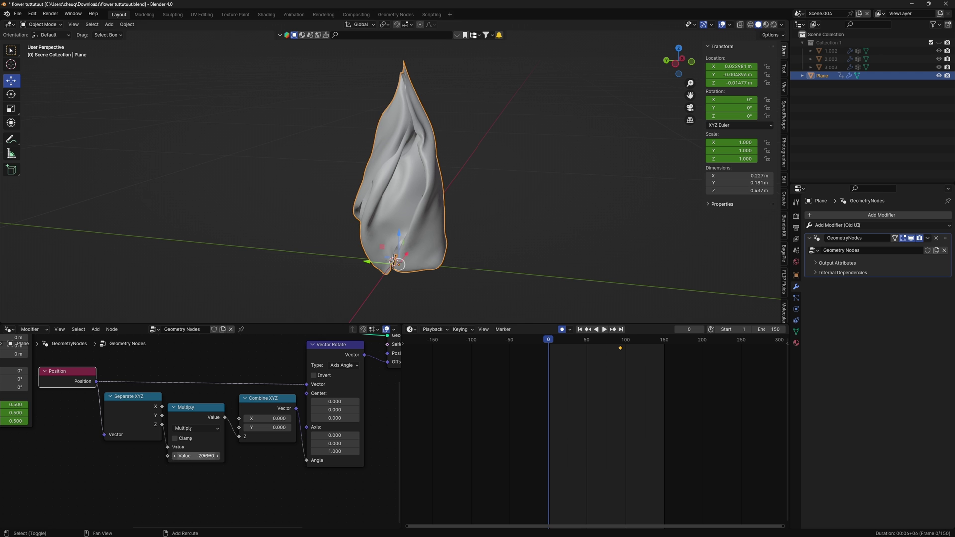
# Step: At frame 77, set the Multiply value to 0 and keyframe it so the petals untwist
pyautogui.moveTo(586, 348); pyautogui.dragTo(607, 348)
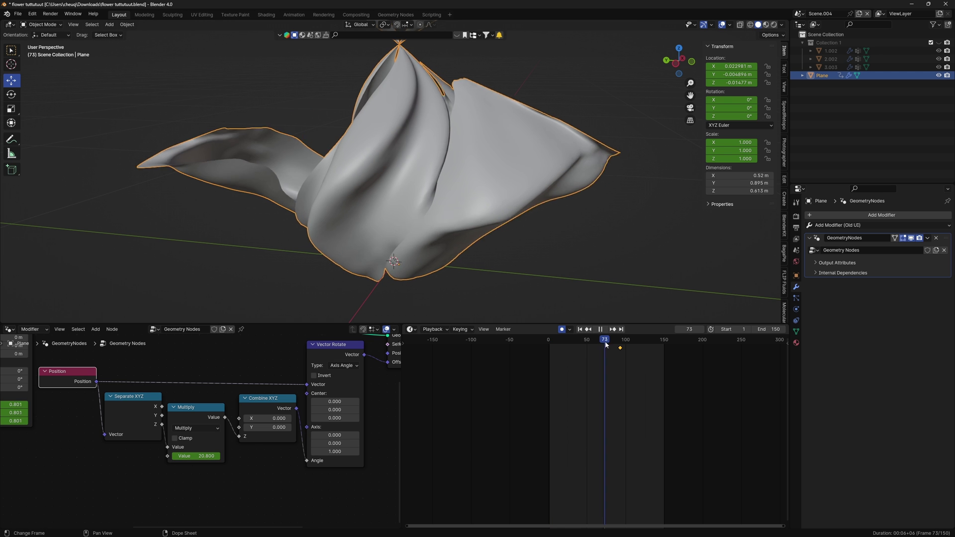
pyautogui.write('0')
pyautogui.press('Return')
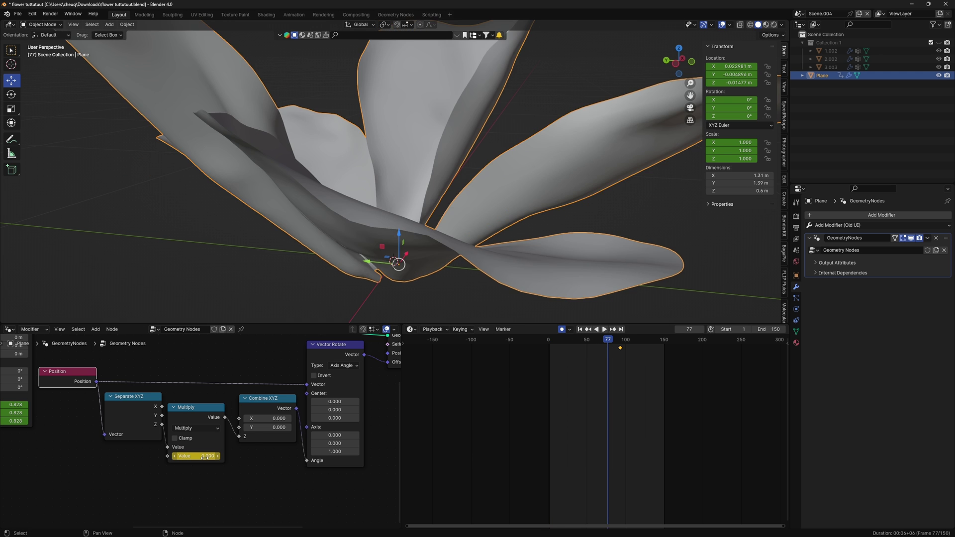
# Step: Play the untwisting flower from the start of the timeline and inspect its opening from several angles
pyautogui.scroll(-7, 544, 131)
pyautogui.press('space')
pyautogui.hotkey('shift', 'Left')
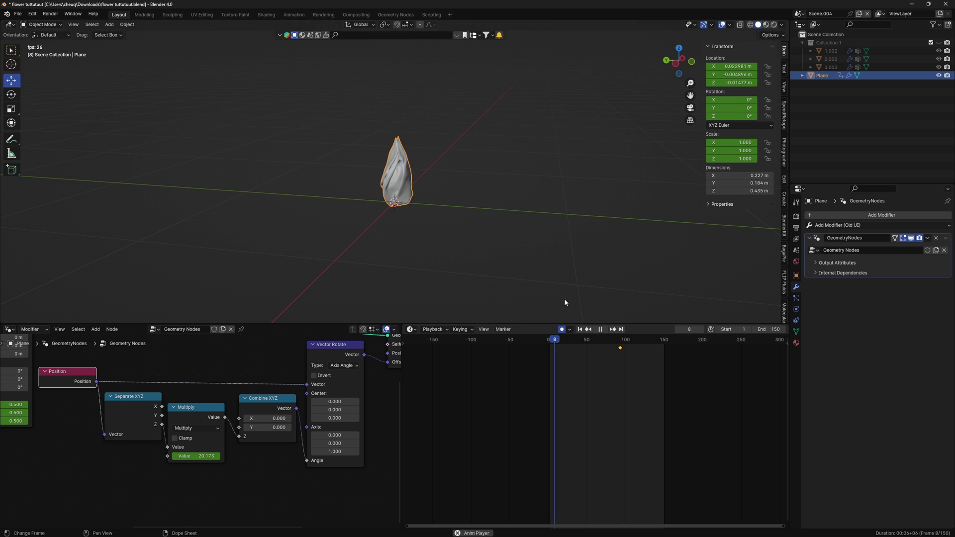
pyautogui.moveTo(564, 298); pyautogui.dragTo(390, 343, button='middle')
pyautogui.click(213, 431)
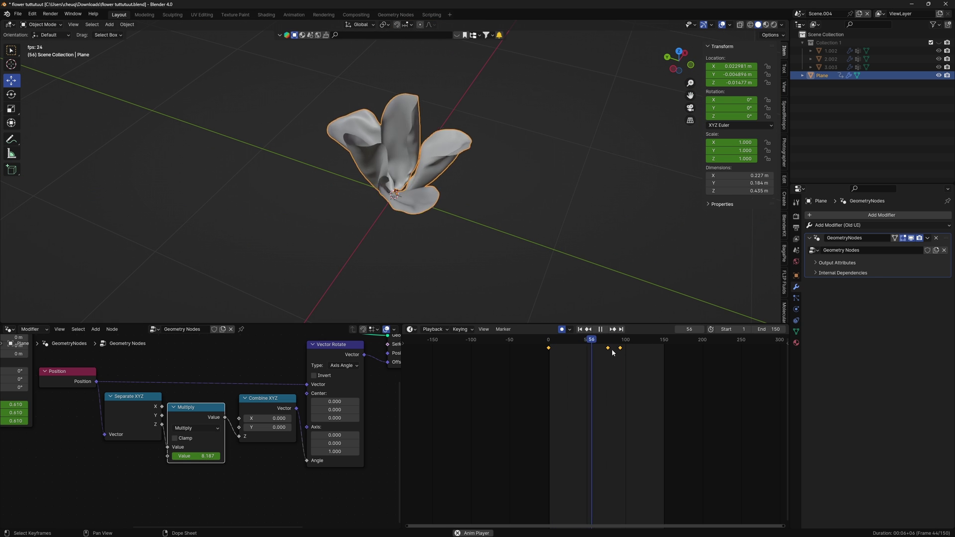
pyautogui.click(541, 341)
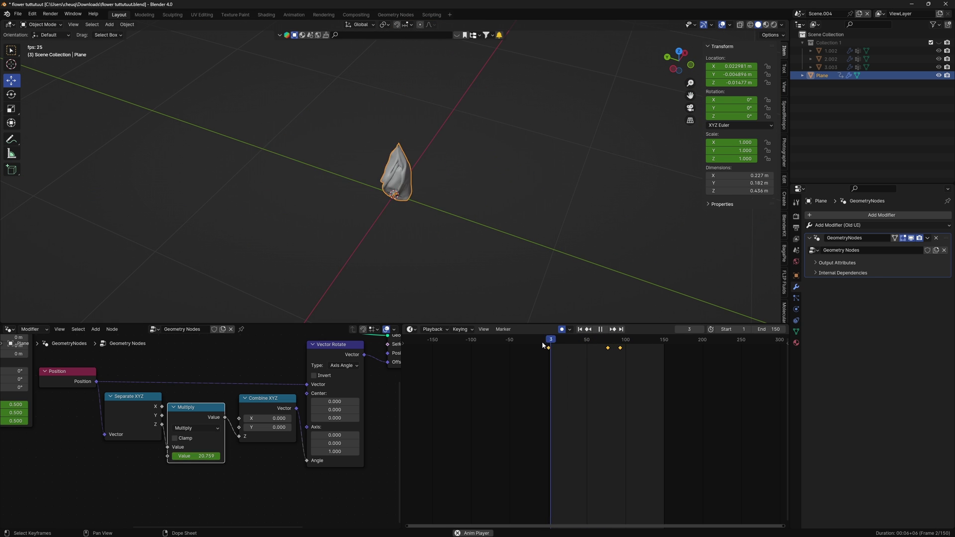
pyautogui.moveTo(532, 271); pyautogui.dragTo(280, 180, button='middle')
pyautogui.click(619, 212)
pyautogui.press('space')
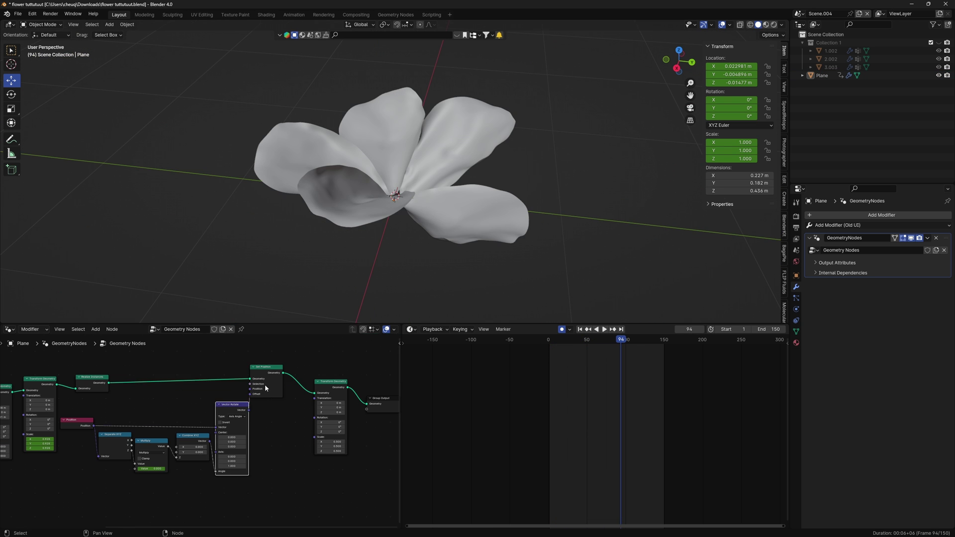
pyautogui.moveTo(264, 383); pyautogui.dragTo(282, 390)
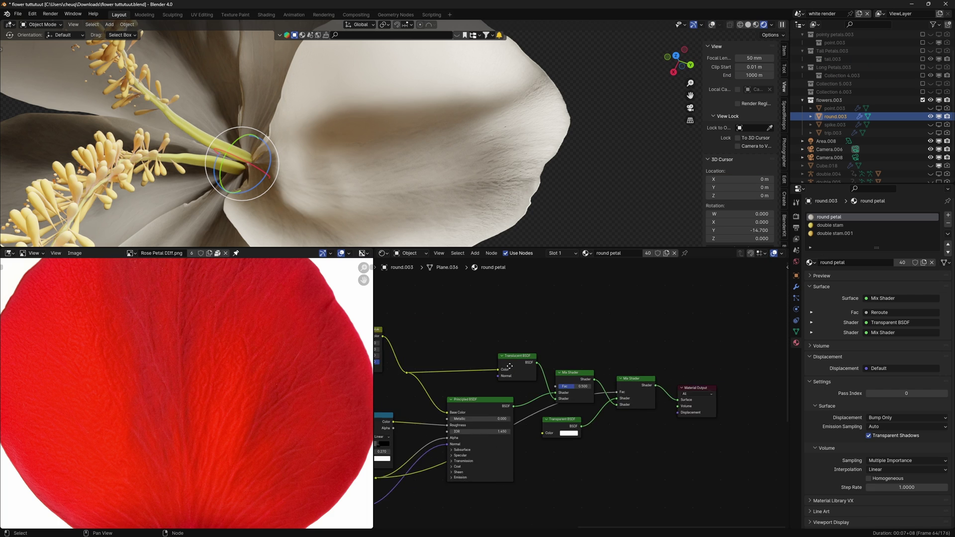
# Step: Spread out the Translucent BSDF, first Mix Shader and Transparent BSDF nodes in the round petal material
pyautogui.scroll(3, 514, 401)
pyautogui.moveTo(515, 401); pyautogui.dragTo(585, 390, button='middle')
pyautogui.moveTo(552, 355); pyautogui.dragTo(509, 334)
pyautogui.moveTo(632, 375); pyautogui.dragTo(589, 359)
pyautogui.moveTo(640, 369); pyautogui.dragTo(548, 373, button='middle')
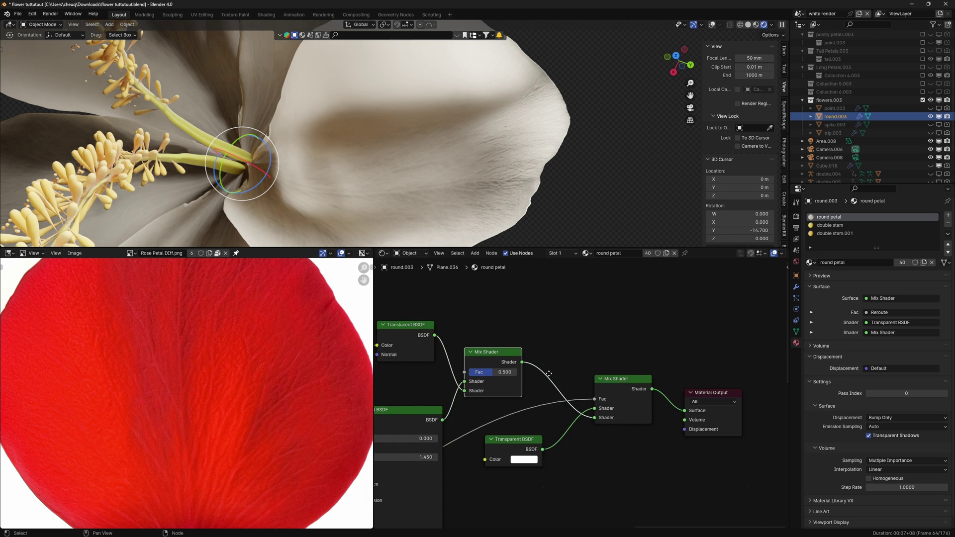
pyautogui.moveTo(515, 439); pyautogui.dragTo(630, 431)
pyautogui.moveTo(493, 428); pyautogui.dragTo(609, 425, button='middle')
pyautogui.scroll(-2, 616, 398)
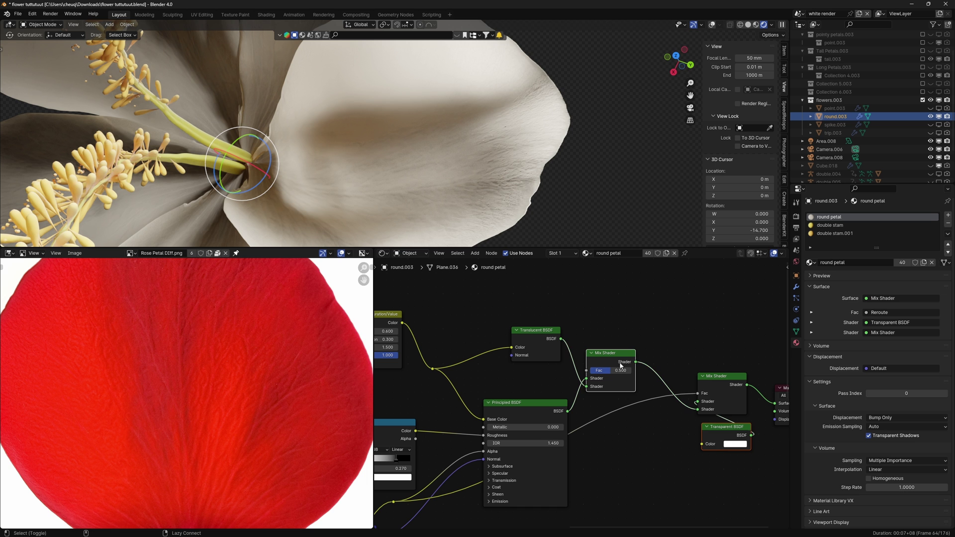
# Step: Try connecting the Translucent and Principled Mix Shader directly to the Material Output's Surface and inspect the petals
pyautogui.moveTo(675, 374); pyautogui.dragTo(755, 402)
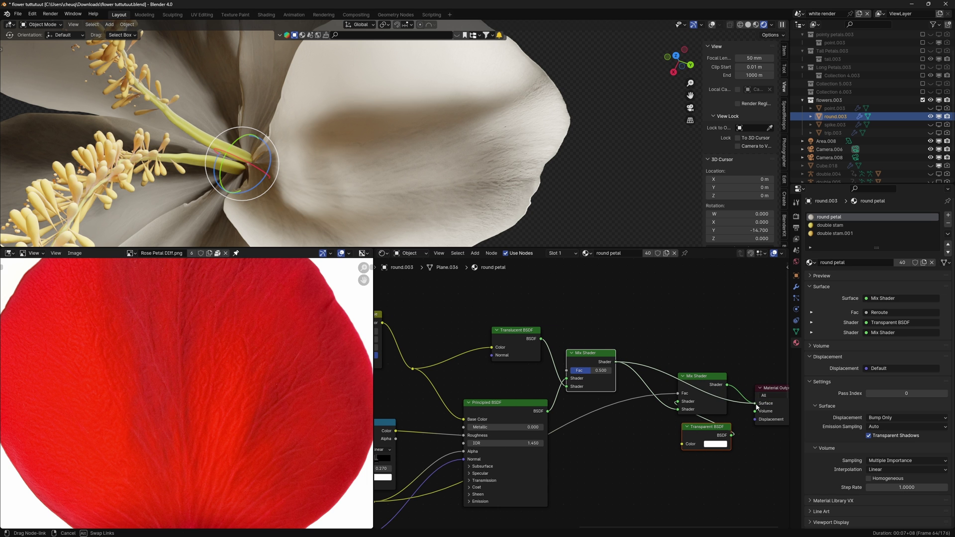
pyautogui.scroll(-5, 462, 180)
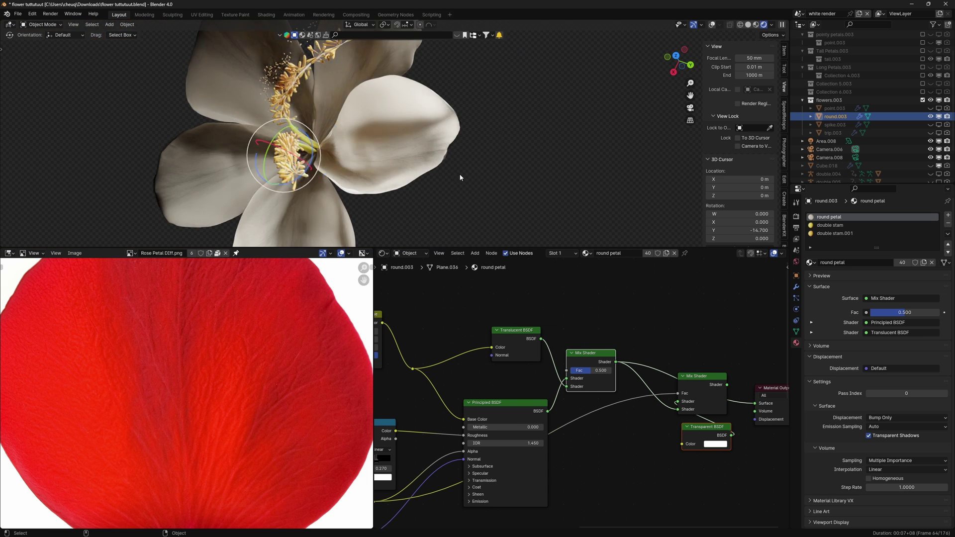
pyautogui.scroll(6, 461, 177)
pyautogui.keyDown('shift'); pyautogui.moveTo(461, 177); pyautogui.dragTo(413, 127, button='middle'); pyautogui.keyUp('shift')
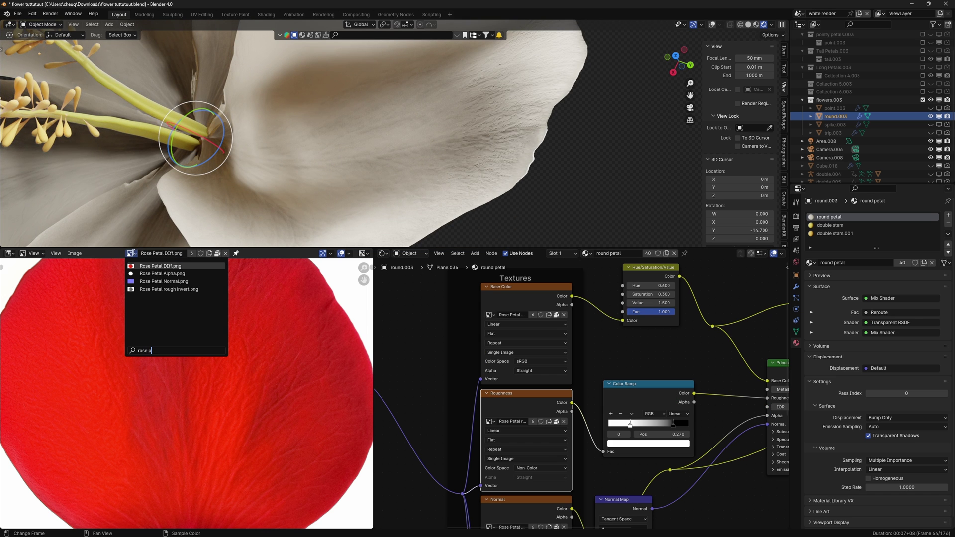
# Step: View the petal textures Rose Petal rough invert.png and Rose Petal Normal.png in the image editor
pyautogui.click(160, 288)
pyautogui.scroll(-4, 189, 335)
pyautogui.scroll(2, 189, 335)
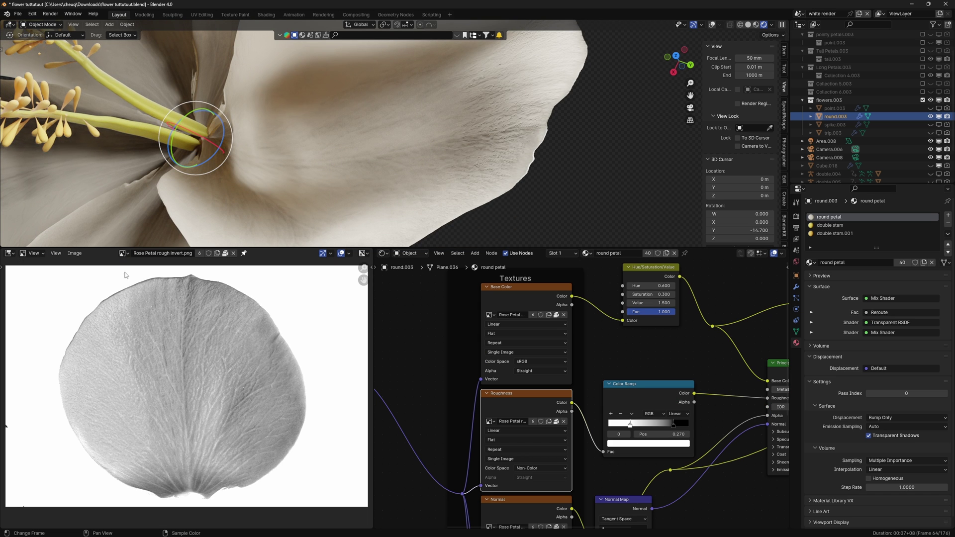
pyautogui.click(123, 253)
pyautogui.click(150, 305)
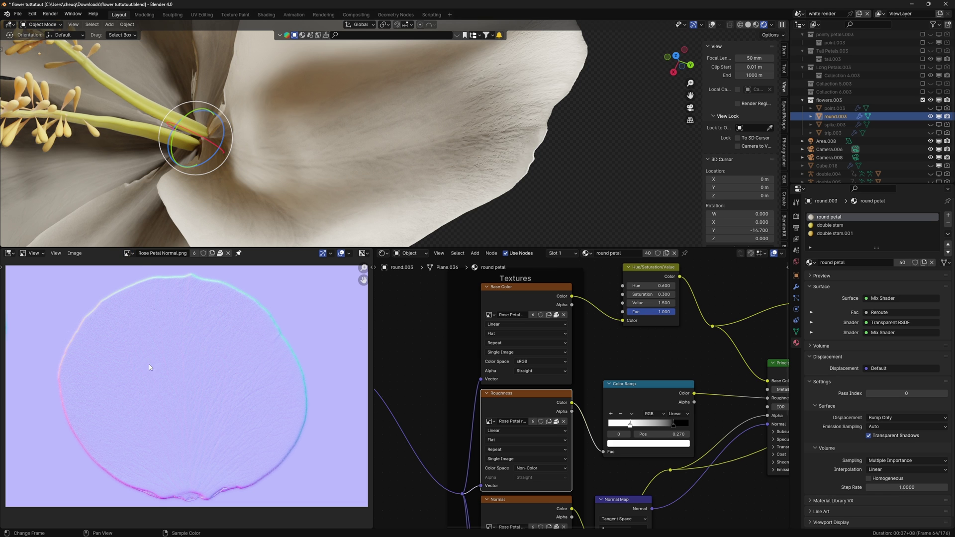
# Step: View the base colour texture Rose Petal Diff.png in the image editor
pyautogui.click(128, 253)
pyautogui.click(152, 298)
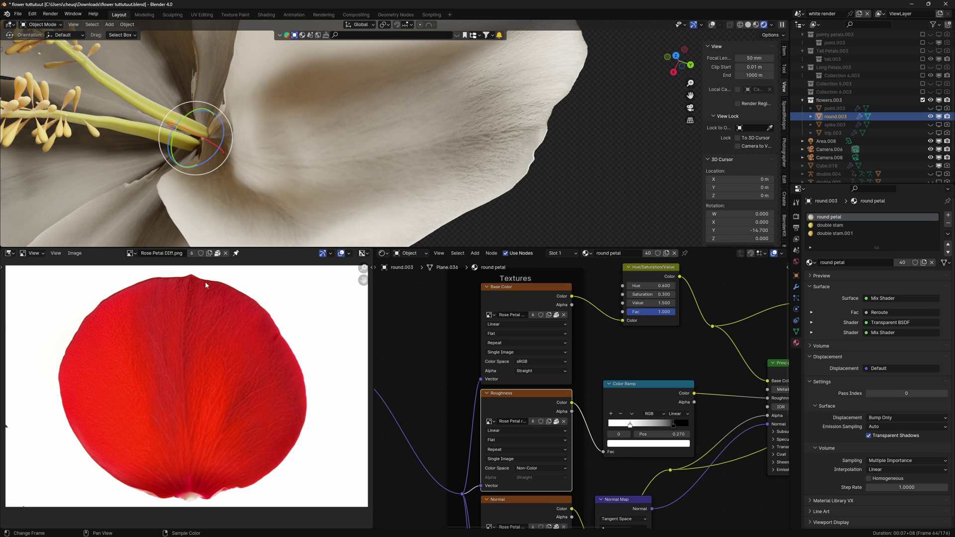
pyautogui.click(131, 253)
pyautogui.click(145, 289)
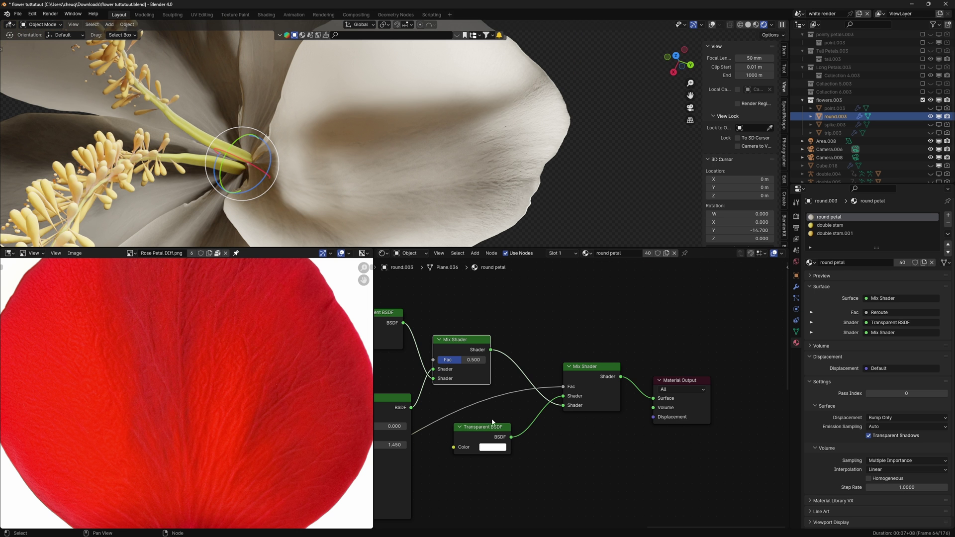
# Step: Move the Transparent BSDF node directly below the Mix Shader that feeds the Material Output
pyautogui.moveTo(492, 423); pyautogui.dragTo(623, 429)
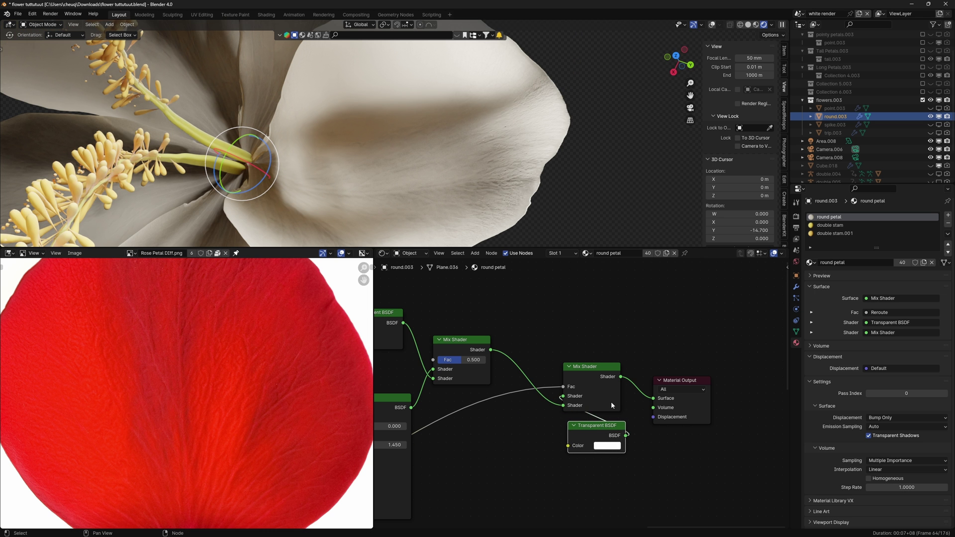
pyautogui.moveTo(488, 424); pyautogui.dragTo(640, 432, button='middle')
pyautogui.scroll(-2, 603, 376)
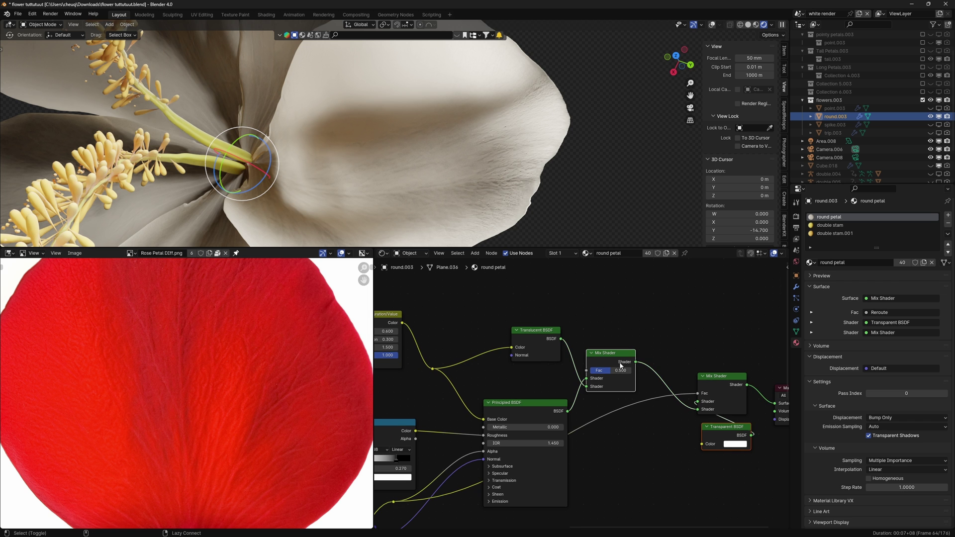
pyautogui.moveTo(635, 362); pyautogui.dragTo(754, 403)
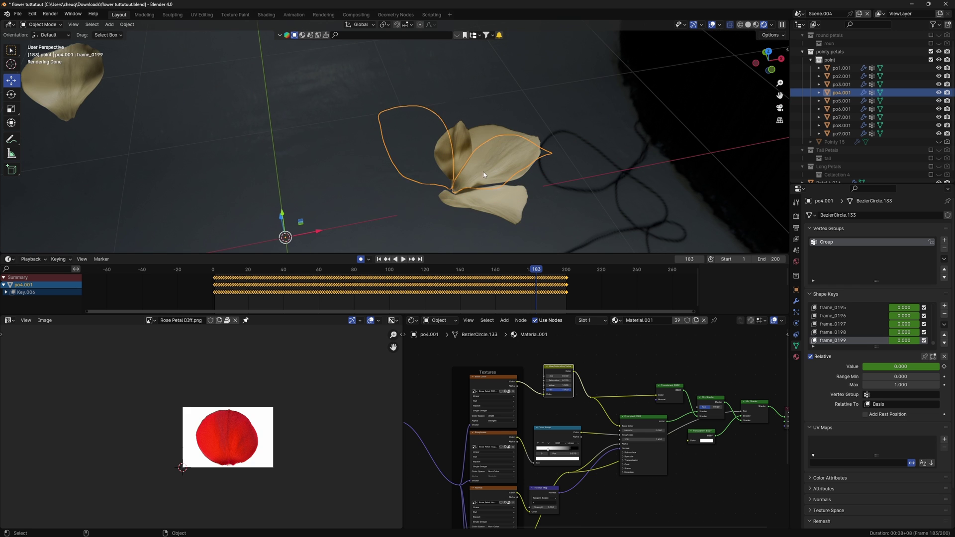
# Step: Select the opening flower's petals po4.001 and po5.001 in turn to examine which petals are joined in one object
pyautogui.click(482, 174)
pyautogui.click(465, 209)
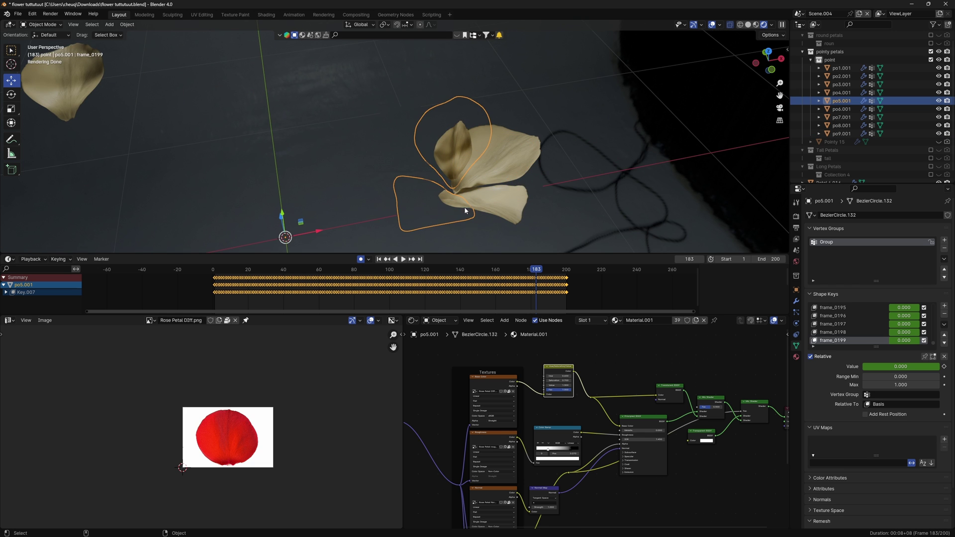
pyautogui.click(462, 152)
pyautogui.moveTo(462, 152); pyautogui.dragTo(479, 218, button='middle')
pyautogui.click(478, 218)
pyautogui.click(481, 201)
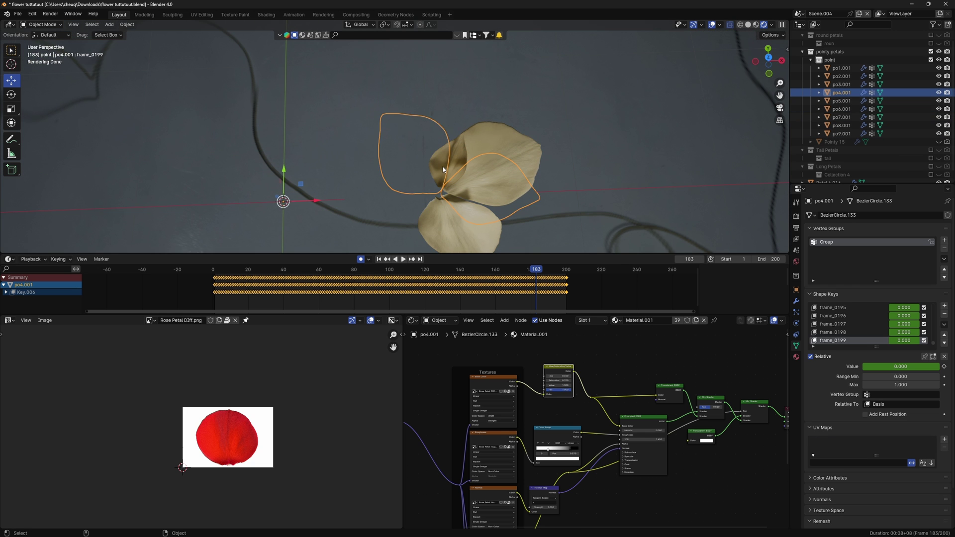
pyautogui.click(488, 167)
pyautogui.click(497, 141)
pyautogui.click(505, 127)
# Step: Try copying the UV map from the separate petal Petal 4.016 to the joined petals po4.001
pyautogui.keyDown('shift'); pyautogui.moveTo(462, 206); pyautogui.dragTo(374, 158, button='middle'); pyautogui.keyUp('shift')
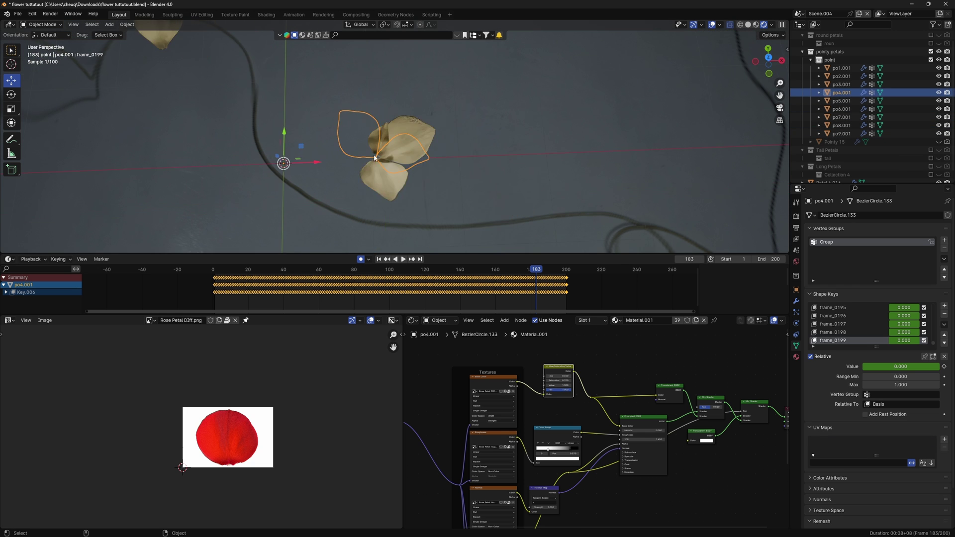
pyautogui.keyDown('shift'); pyautogui.moveTo(149, 118); pyautogui.dragTo(238, 188, button='middle'); pyautogui.keyUp('shift')
pyautogui.click(234, 98)
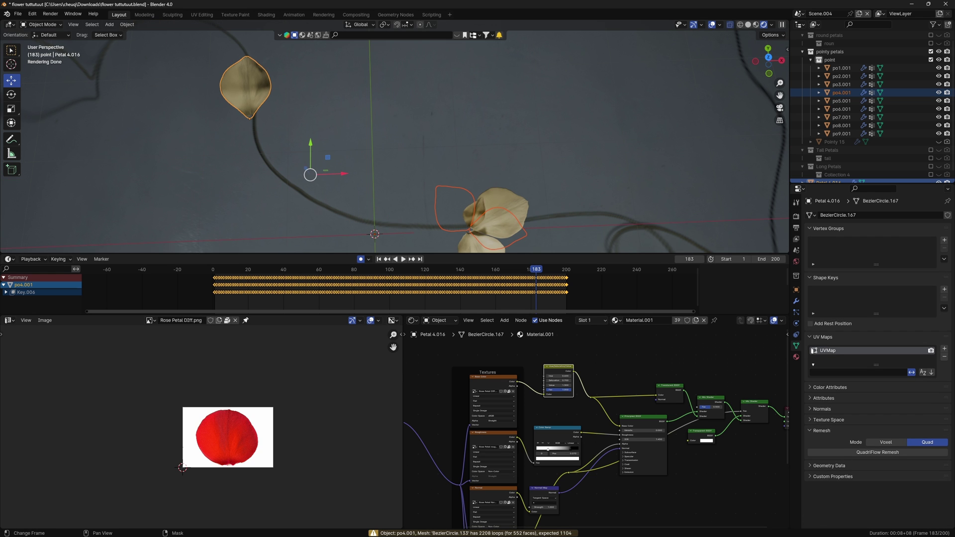
pyautogui.keyDown('shift'); pyautogui.moveTo(528, 235); pyautogui.dragTo(481, 194, button='middle'); pyautogui.keyUp('shift')
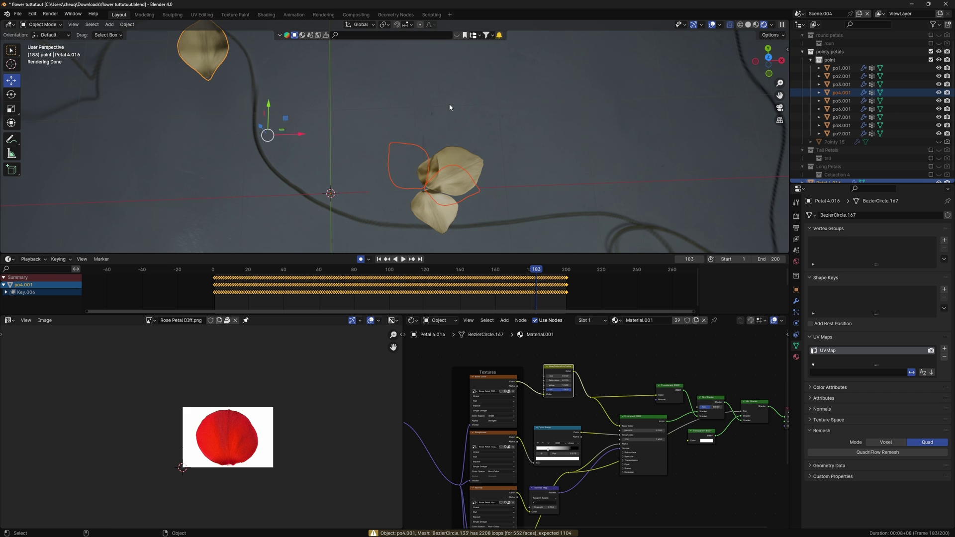
# Step: Examine the single petal's UV layout over Rose Petal Diff.png in an enlarged UV Editor
pyautogui.scroll(5, 449, 107)
pyautogui.press('Tab')
pyautogui.moveTo(478, 162); pyautogui.dragTo(527, 159, button='middle')
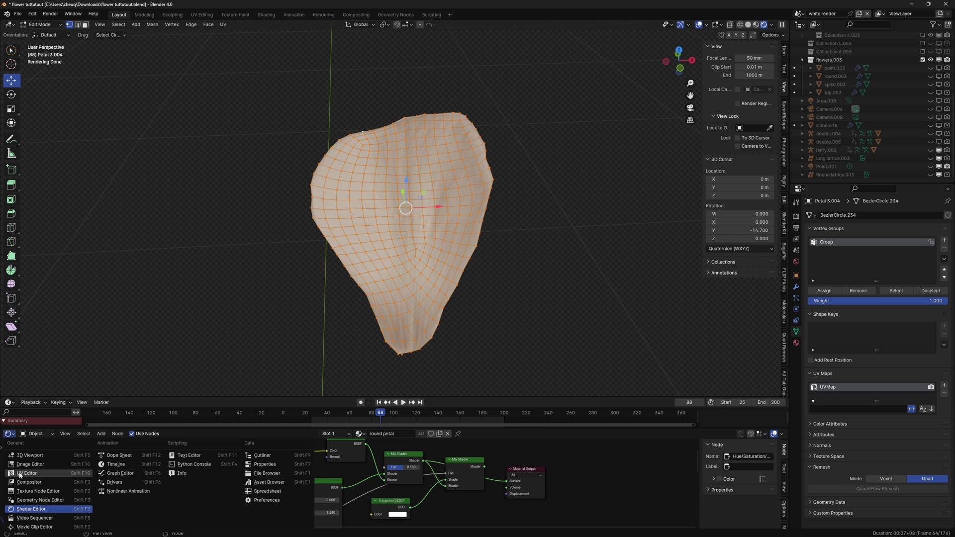
pyautogui.click(20, 474)
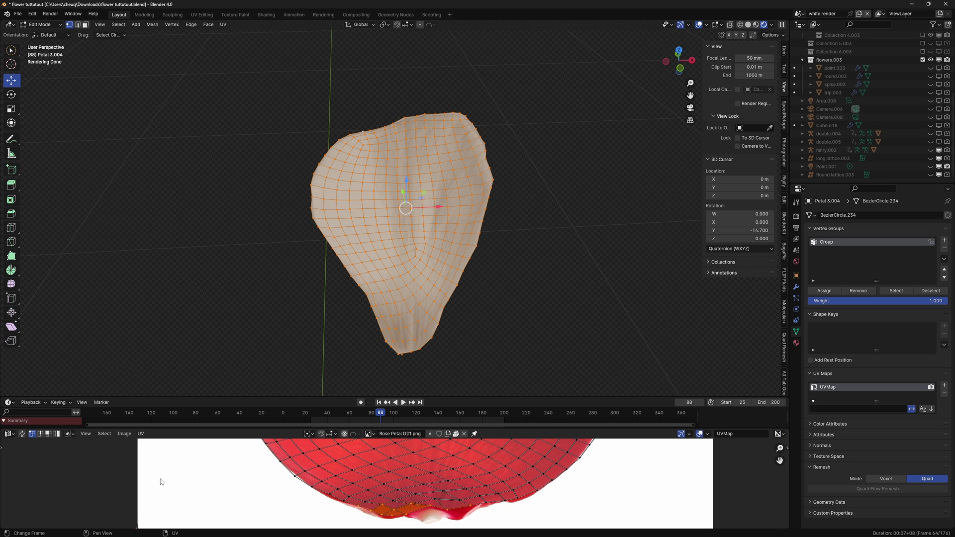
pyautogui.moveTo(299, 398); pyautogui.dragTo(292, 315)
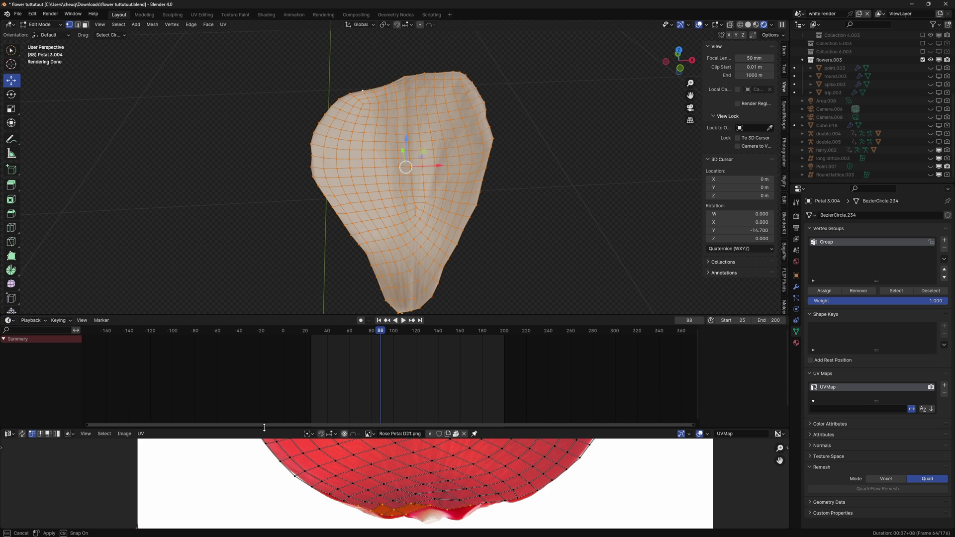
pyautogui.moveTo(264, 428); pyautogui.dragTo(264, 357)
pyautogui.scroll(-5, 356, 483)
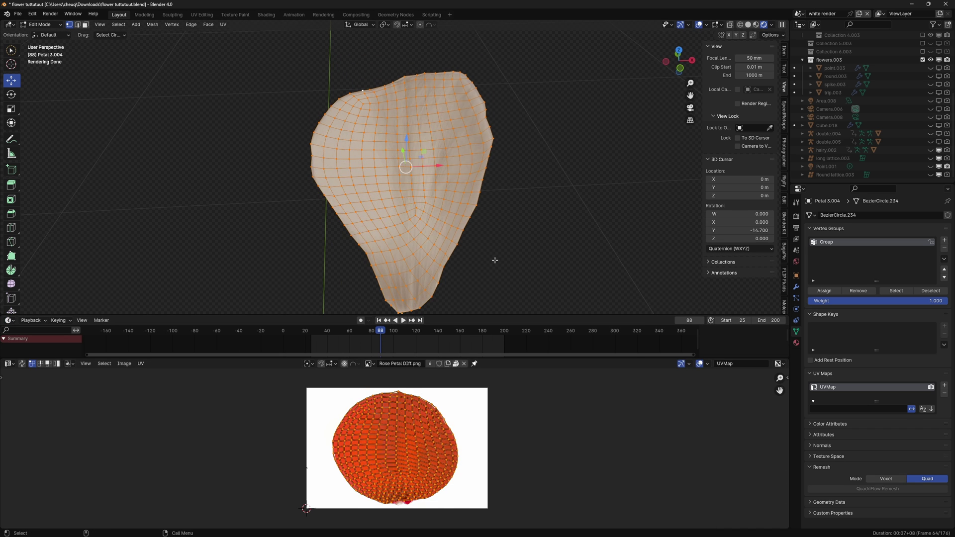
# Step: Leave Edit Mode on the single petal and switch the UV Editor back to the Shader Editor
pyautogui.press('Tab')
pyautogui.click(9, 364)
pyautogui.click(70, 440)
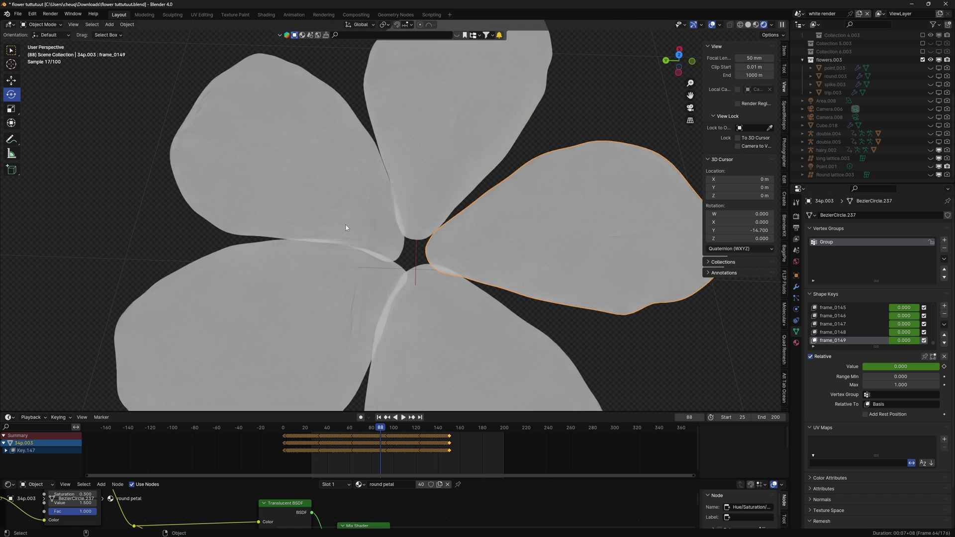
# Step: Copy the UV map from the separate textured petal to the flower petal 34p.003 and inspect its texture
pyautogui.scroll(-3, 336, 148)
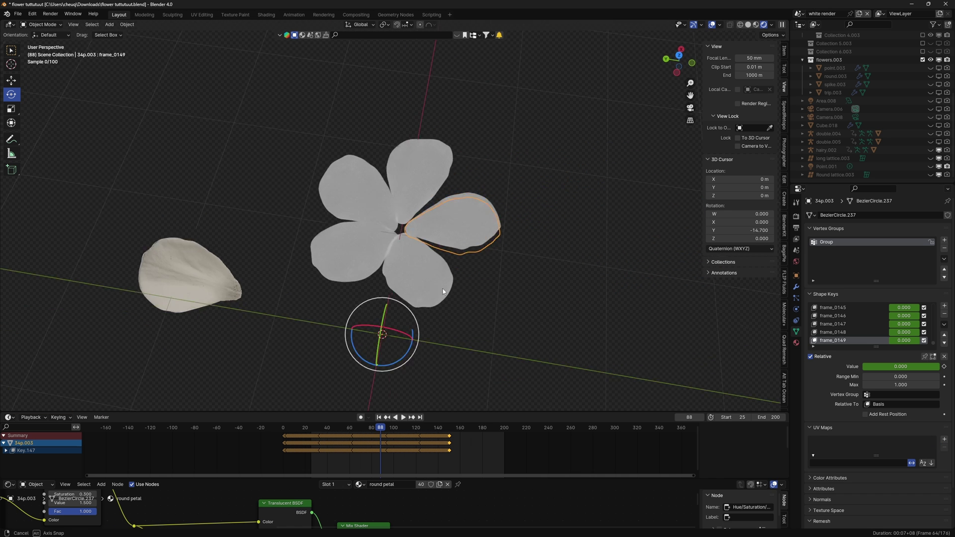
pyautogui.moveTo(378, 189); pyautogui.dragTo(336, 148, button='middle')
pyautogui.hotkey('alt', 'a')
pyautogui.click(422, 239)
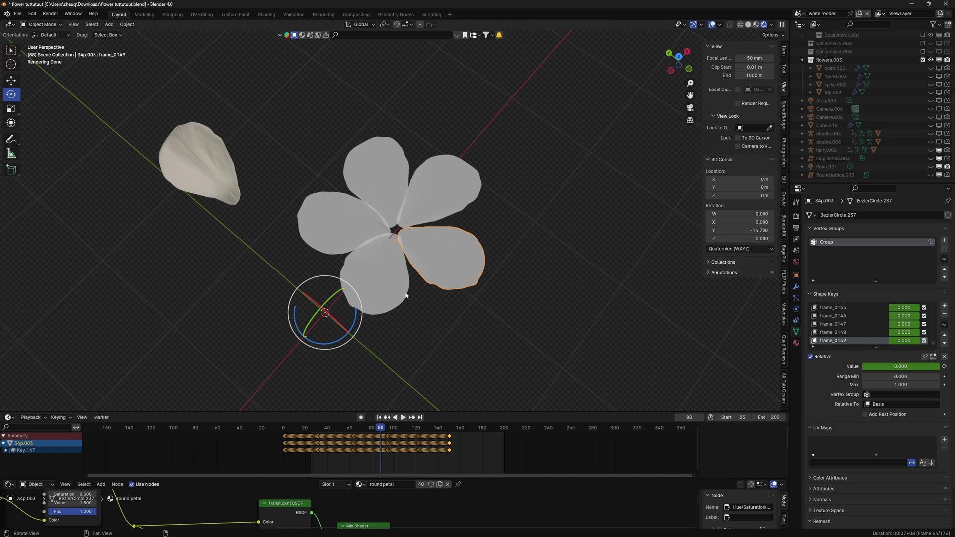
pyautogui.moveTo(405, 293); pyautogui.dragTo(416, 239, button='middle')
pyautogui.click(197, 209)
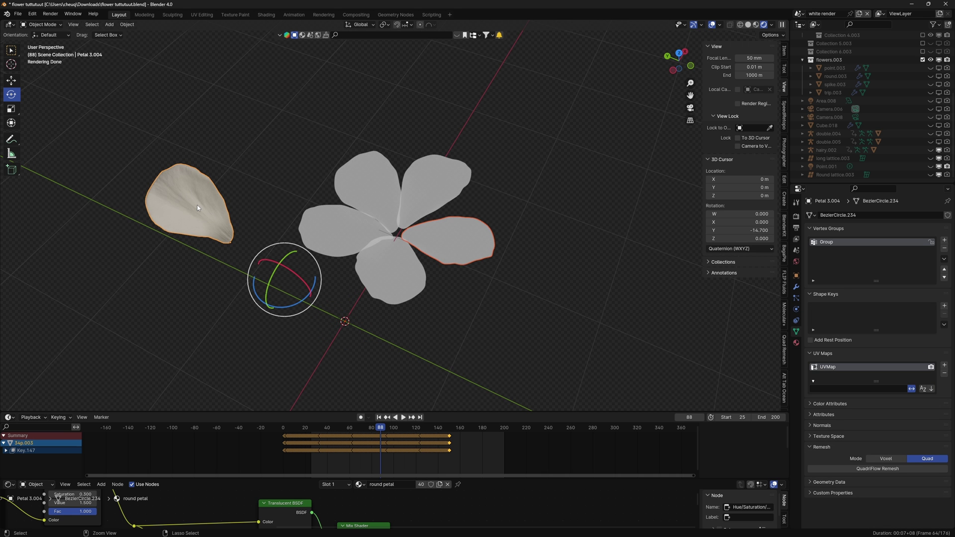
pyautogui.hotkey('ctrl', 'l')
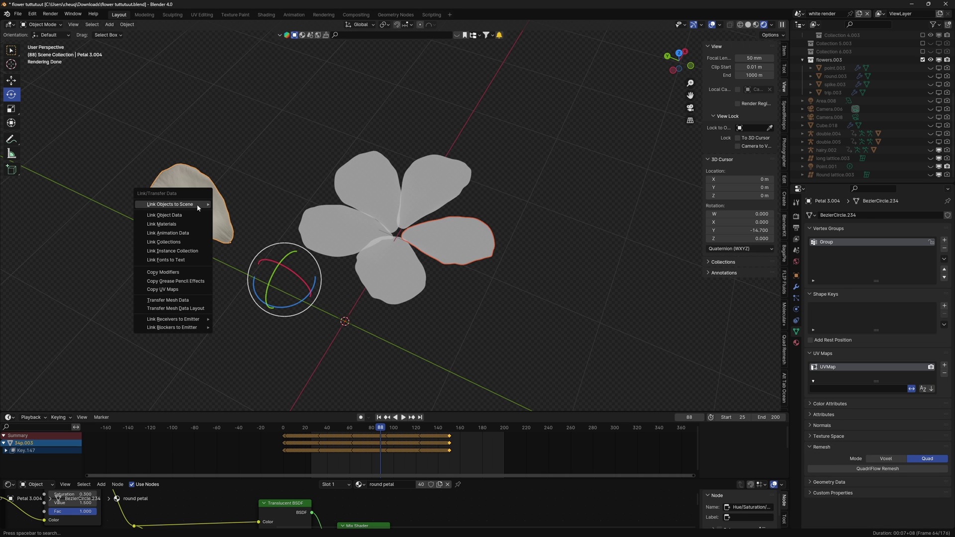
pyautogui.click(171, 290)
pyautogui.scroll(6, 502, 261)
pyautogui.click(502, 264)
pyautogui.press('KP_Decimal')
pyautogui.moveTo(465, 175); pyautogui.dragTo(455, 220, button='middle')
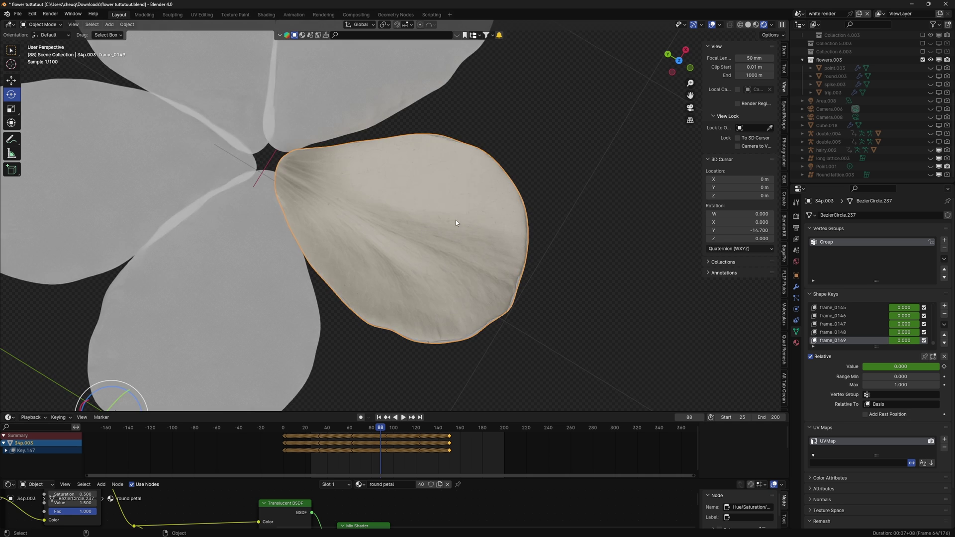
# Step: Try copying the UV map from the separate textured petal to the joined petals 14p.007
pyautogui.scroll(-4, 254, 199)
pyautogui.click(341, 136)
pyautogui.keyDown('shift'); pyautogui.moveTo(334, 175); pyautogui.dragTo(457, 205, button='middle'); pyautogui.keyUp('shift')
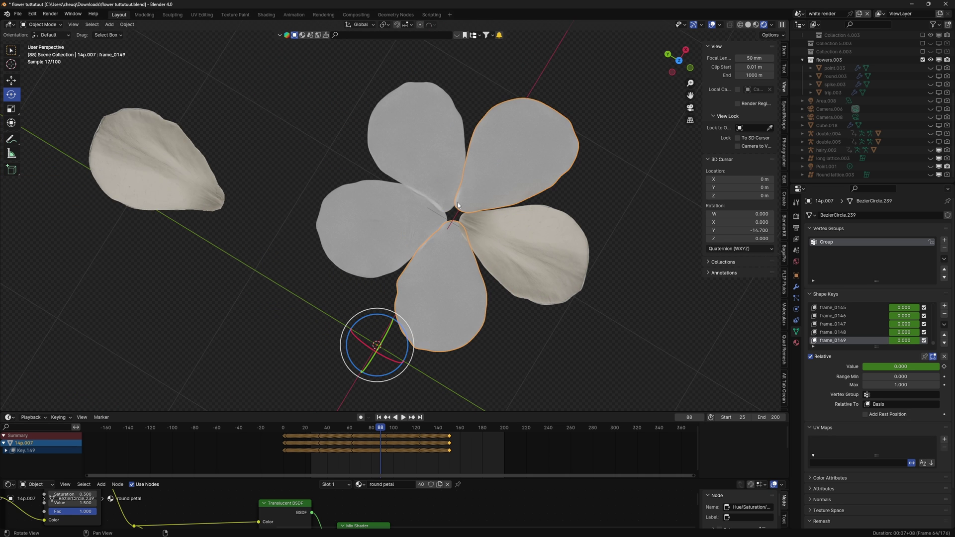
pyautogui.keyDown('shift'); pyautogui.click(171, 171); pyautogui.keyUp('shift')
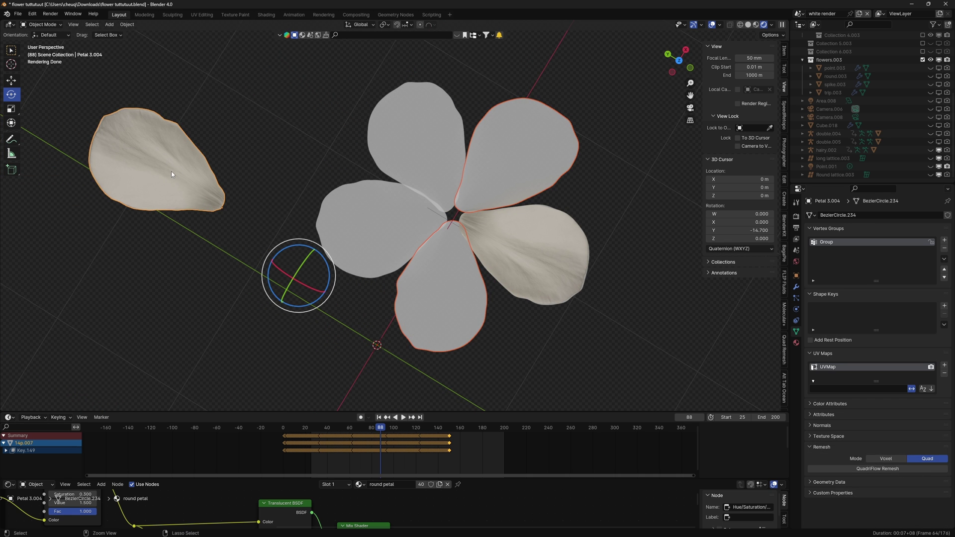
pyautogui.hotkey('ctrl', 'l')
pyautogui.click(181, 169)
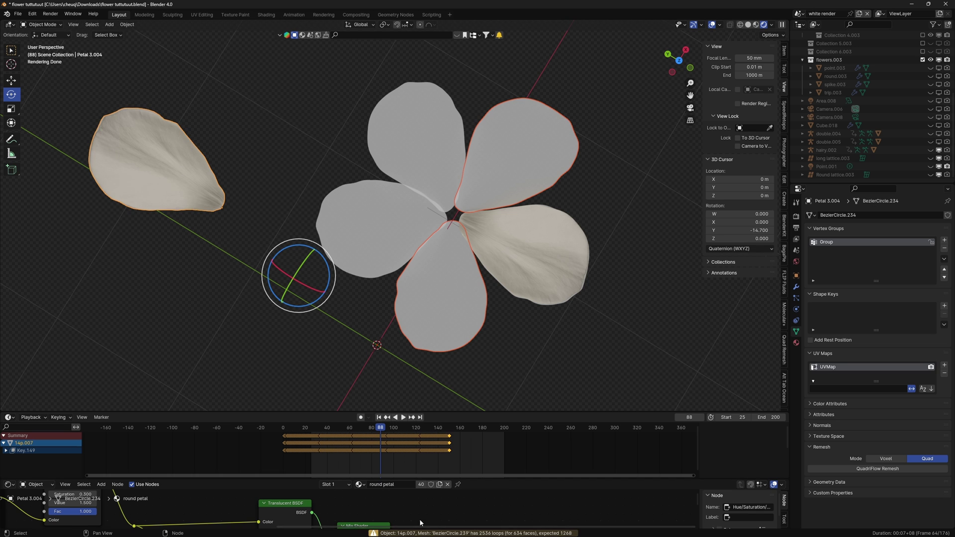
# Step: Open the joined petals 14p.007 in Edit Mode with Shape Key Edit Mode and X-ray turned on
pyautogui.moveTo(571, 337); pyautogui.dragTo(437, 247, button='middle')
pyautogui.press('Tab')
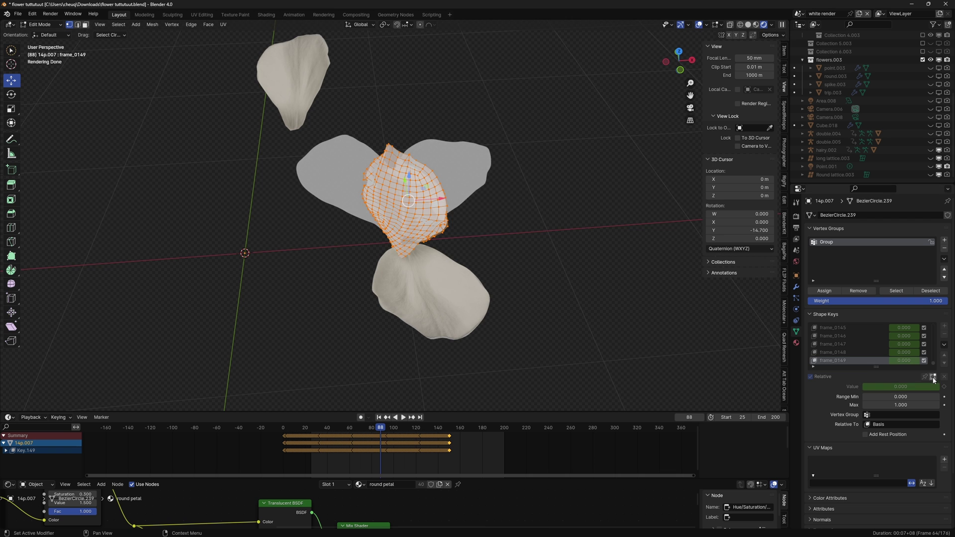
pyautogui.click(933, 377)
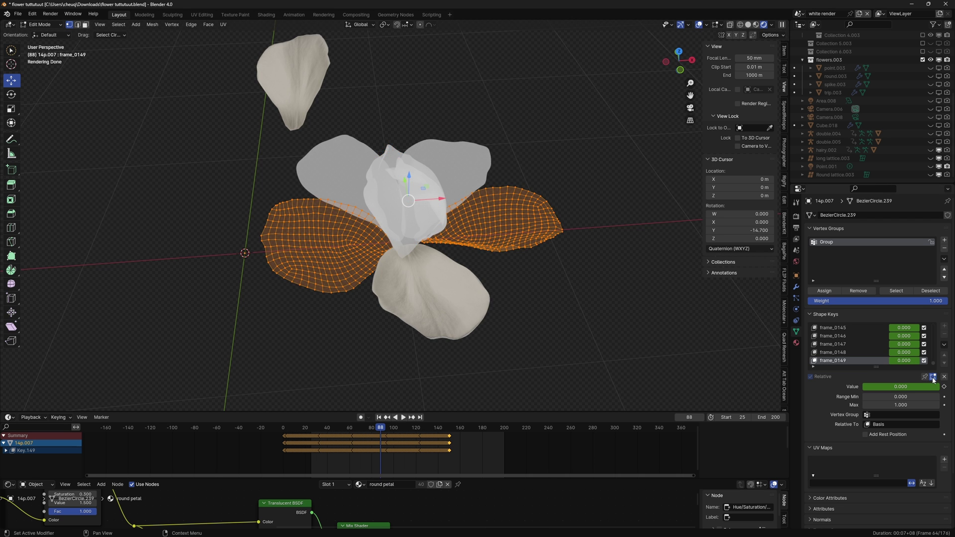
pyautogui.moveTo(550, 282); pyautogui.dragTo(515, 333, button='middle')
pyautogui.click(729, 24)
pyautogui.moveTo(503, 192); pyautogui.dragTo(512, 201, button='middle')
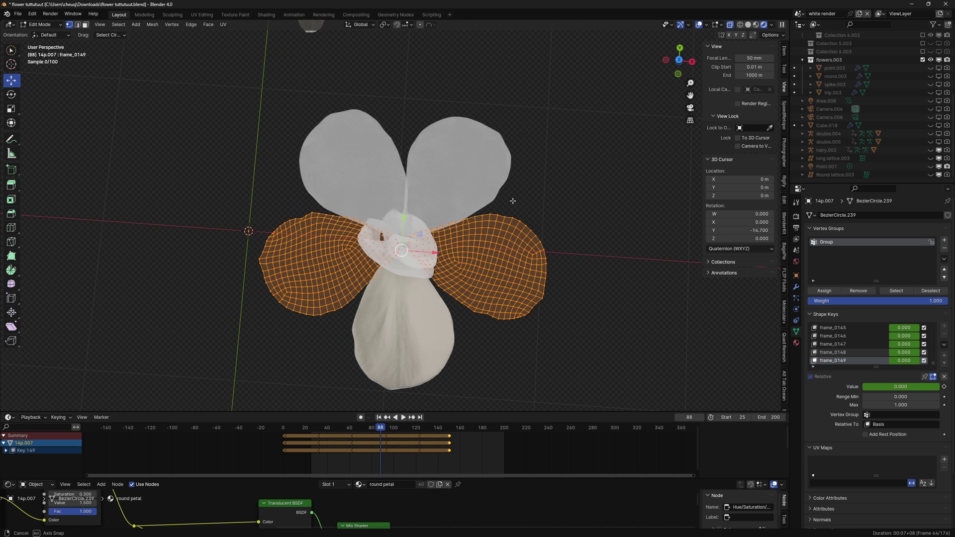
# Step: Circle-select one whole petal of 14p.007, separate it by Selection and return to Object Mode
pyautogui.moveTo(425, 238); pyautogui.dragTo(446, 287)
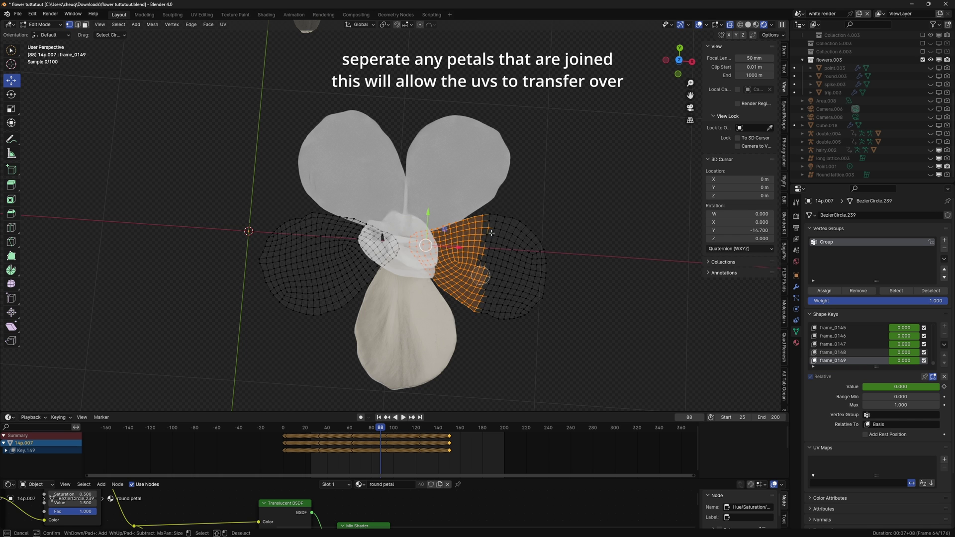
pyautogui.moveTo(491, 232)
pyautogui.mouseDown()
pyautogui.moveTo(494, 316)
pyautogui.moveTo(504, 300)
pyautogui.mouseUp()
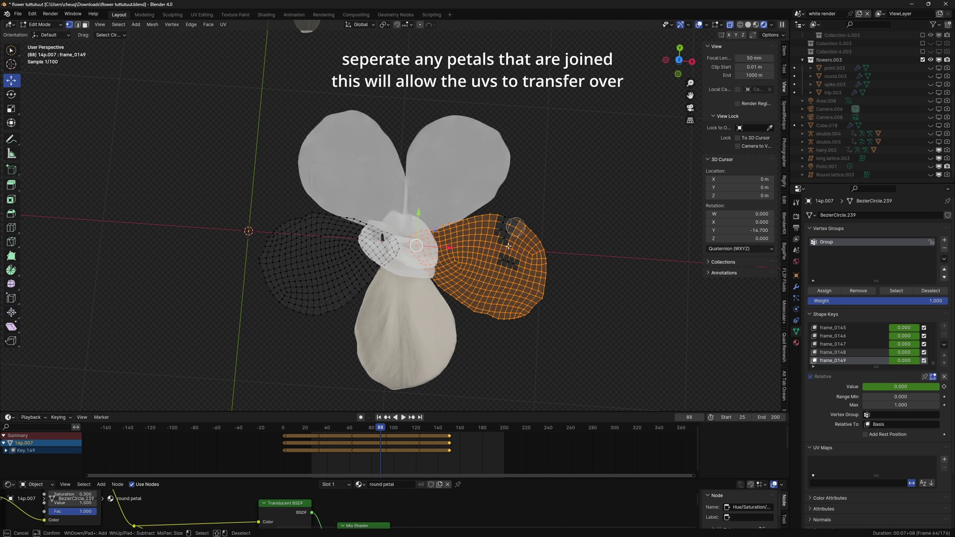
pyautogui.moveTo(507, 245); pyautogui.dragTo(498, 209)
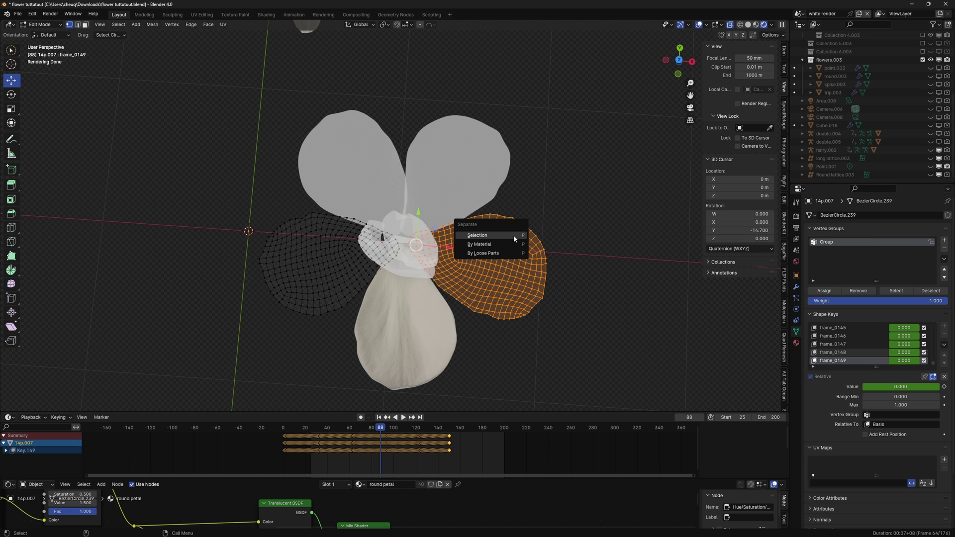
pyautogui.click(514, 236)
pyautogui.press('Tab')
# Step: Copy the UV map from the separate textured petal Petal 3.004 to the newly separated petal
pyautogui.moveTo(514, 235); pyautogui.dragTo(485, 233, button='middle')
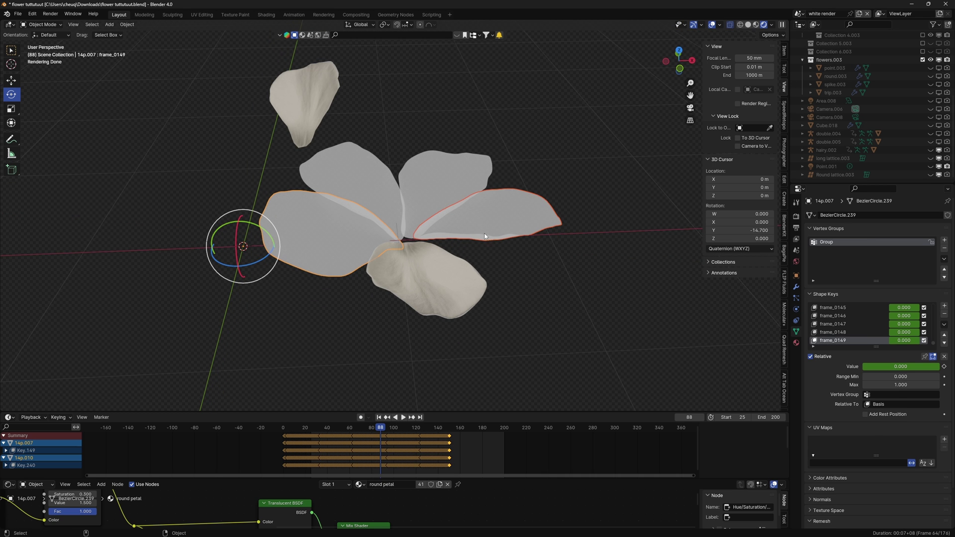
pyautogui.keyDown('shift'); pyautogui.click(314, 114); pyautogui.keyUp('shift')
pyautogui.hotkey('ctrl', 'l')
pyautogui.click(309, 117)
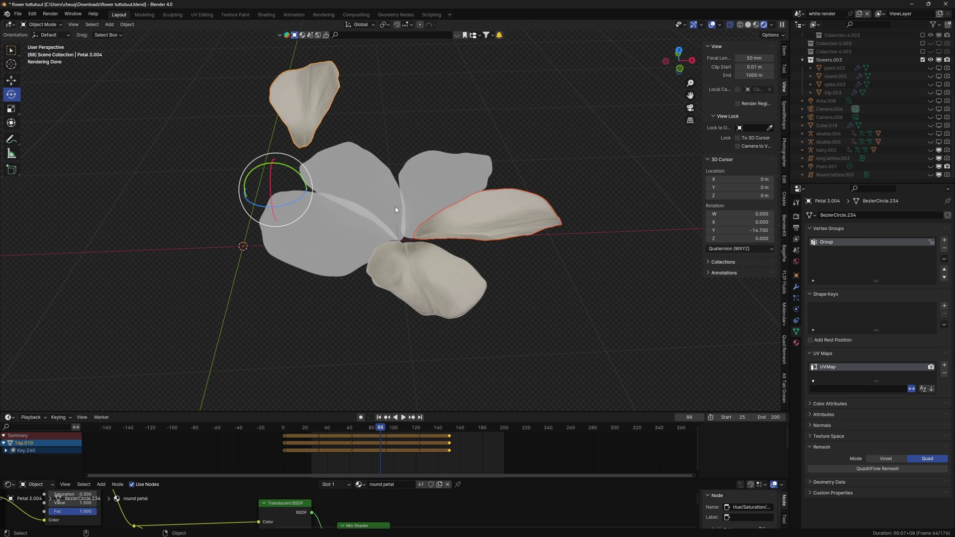
# Step: Copy the UV map from Petal 3.004 to the flower's three remaining grey petals and inspect the textured flower
pyautogui.moveTo(395, 206); pyautogui.dragTo(388, 248, button='middle')
pyautogui.click(415, 201)
pyautogui.keyDown('shift'); pyautogui.click(344, 199); pyautogui.keyUp('shift')
pyautogui.keyDown('shift'); pyautogui.click(345, 200); pyautogui.keyUp('shift')
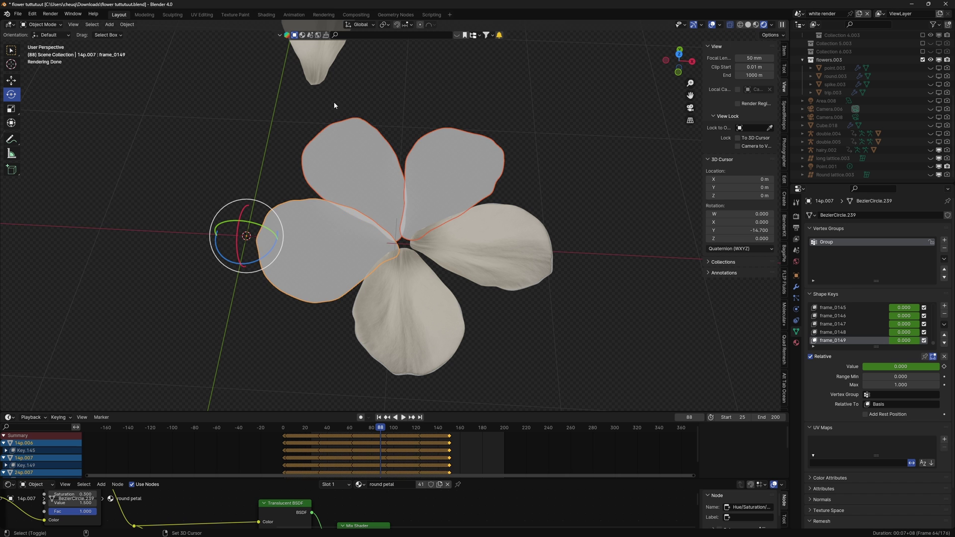
pyautogui.keyDown('shift'); pyautogui.click(327, 73); pyautogui.keyUp('shift')
pyautogui.hotkey('ctrl', 'l')
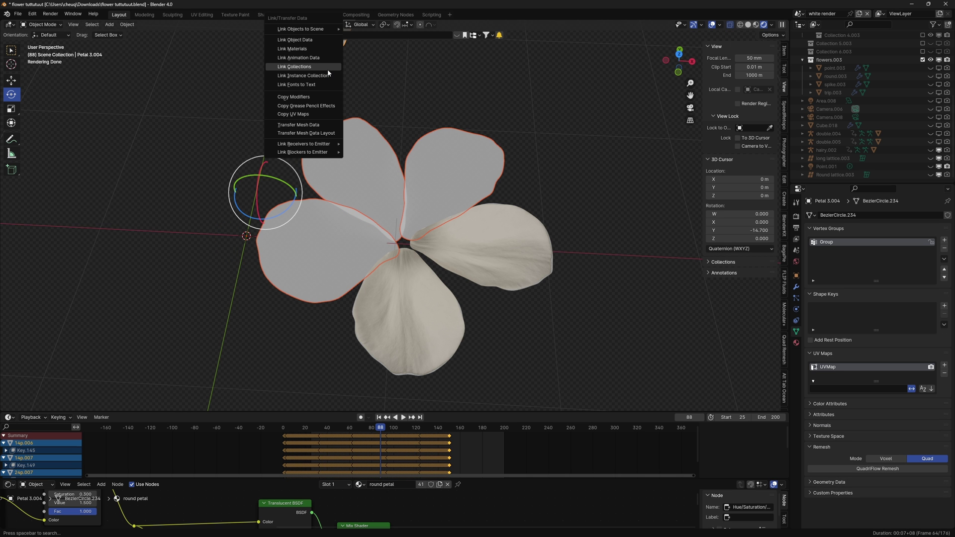
pyautogui.click(303, 106)
pyautogui.click(543, 222)
pyautogui.moveTo(543, 221); pyautogui.dragTo(350, 175, button='middle')
pyautogui.scroll(5, 394, 217)
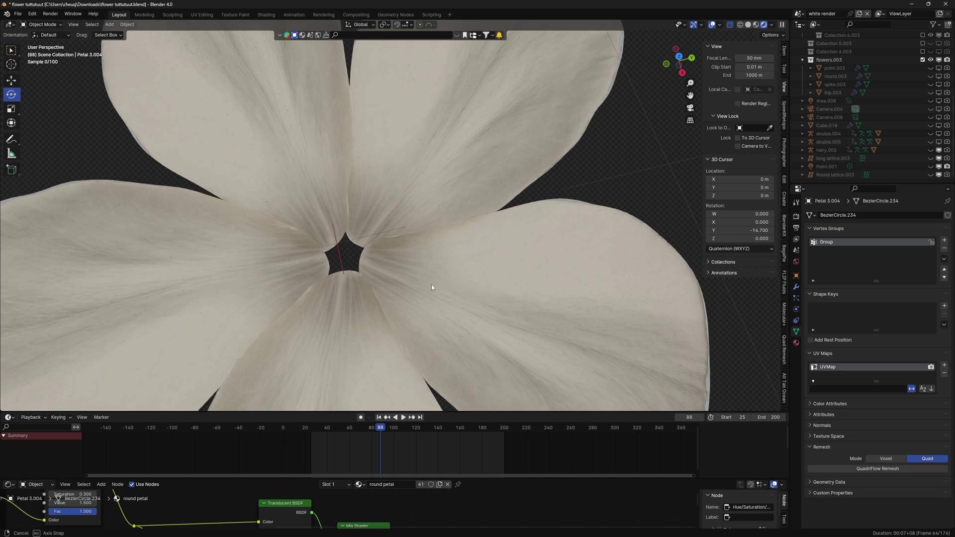
pyautogui.moveTo(431, 285); pyautogui.dragTo(384, 423, button='middle')
pyautogui.moveTo(348, 308)
pyautogui.mouseDown(button='middle')
pyautogui.moveTo(398, 269)
pyautogui.moveTo(472, 259)
pyautogui.mouseUp(button='middle')
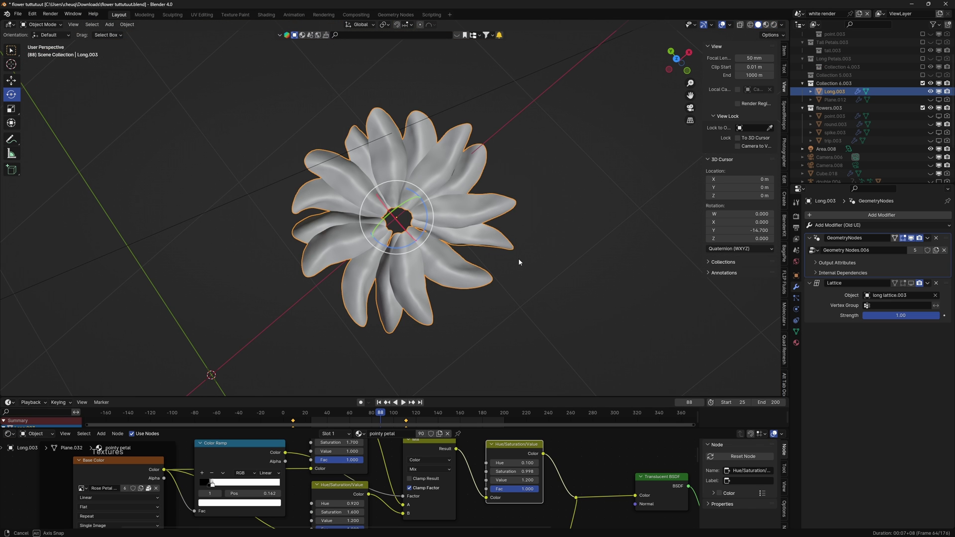
# Step: Examine the shape of the Long.003 flower's petals and its central opening from several angles
pyautogui.moveTo(518, 258); pyautogui.dragTo(517, 258, button='middle')
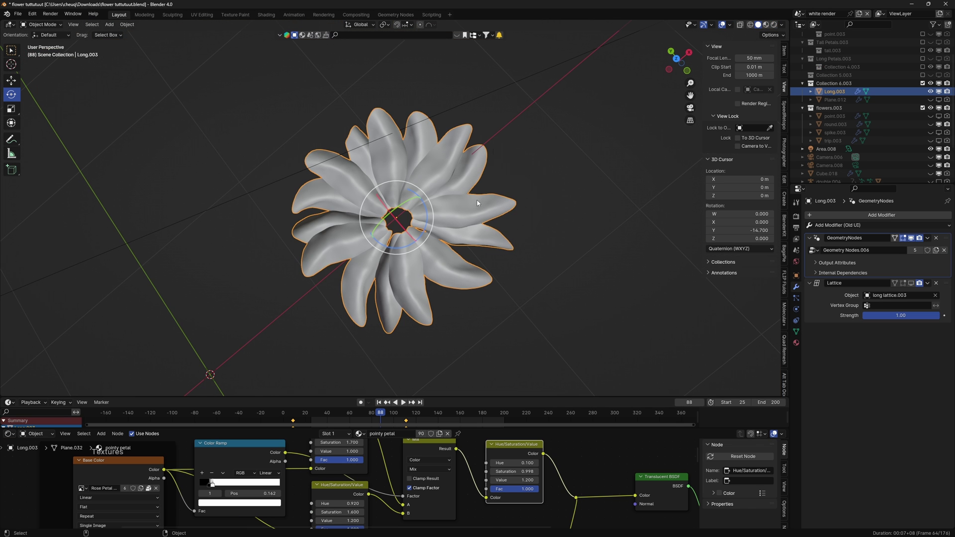
pyautogui.moveTo(477, 203); pyautogui.dragTo(531, 248, button='middle')
pyautogui.scroll(5, 419, 248)
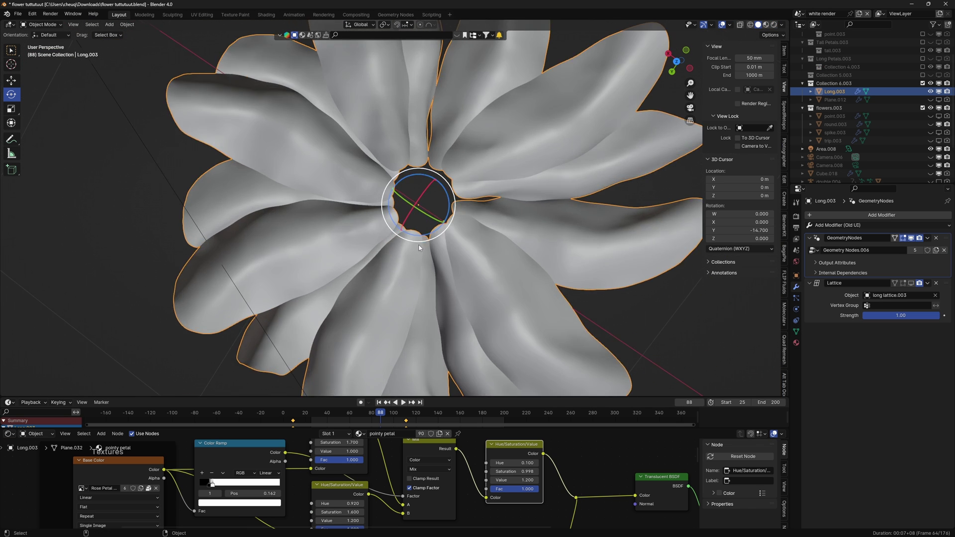
pyautogui.moveTo(425, 175); pyautogui.dragTo(532, 225, button='middle')
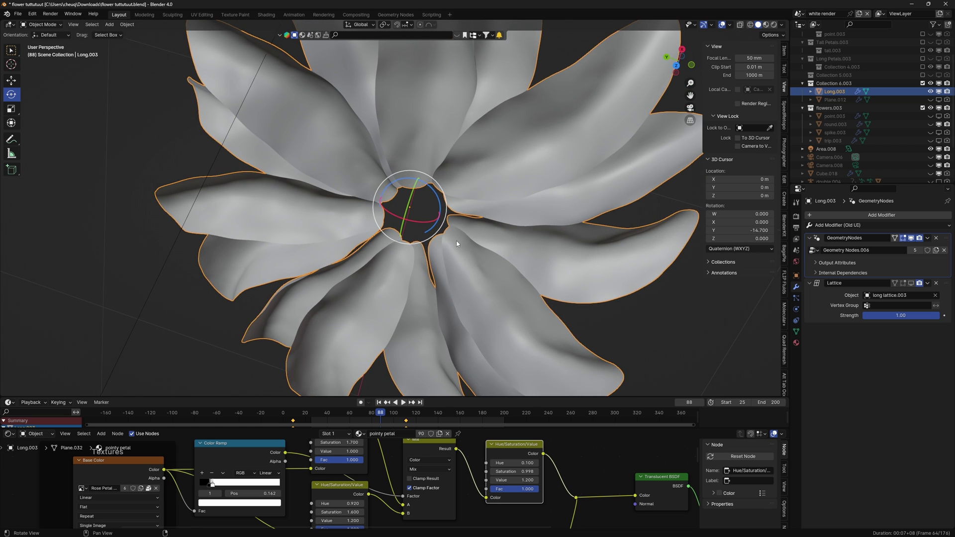
pyautogui.moveTo(457, 243); pyautogui.dragTo(397, 268, button='middle')
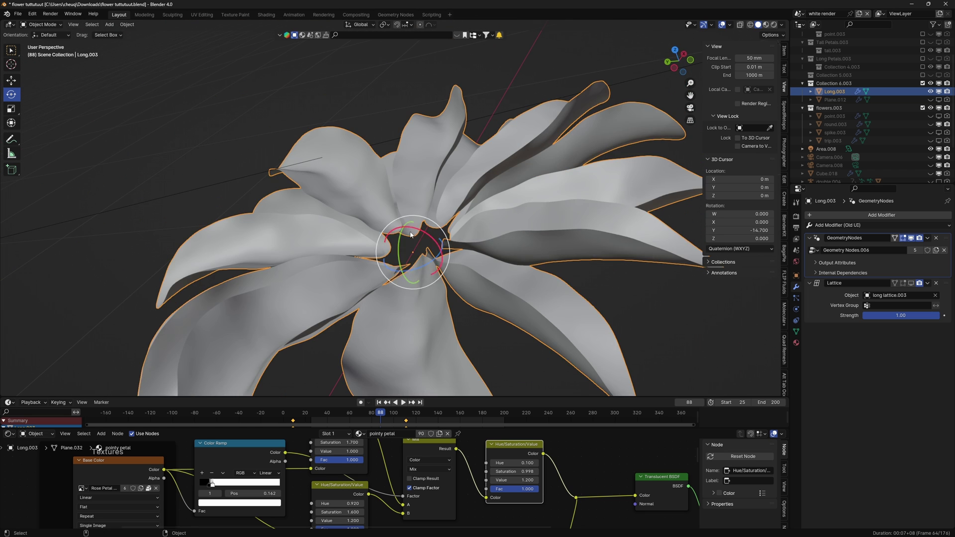
pyautogui.moveTo(410, 234); pyautogui.dragTo(461, 204, button='middle')
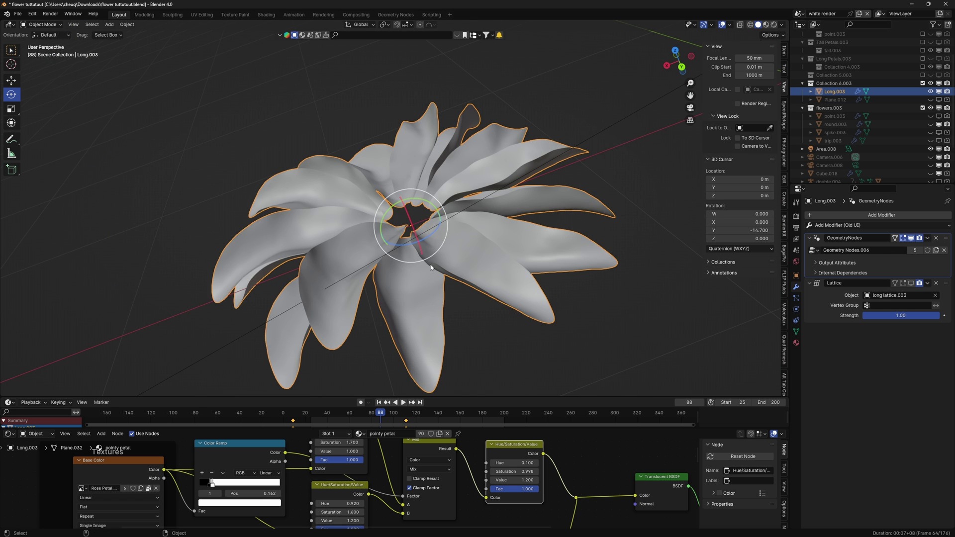
pyautogui.moveTo(430, 267); pyautogui.dragTo(405, 187, button='middle')
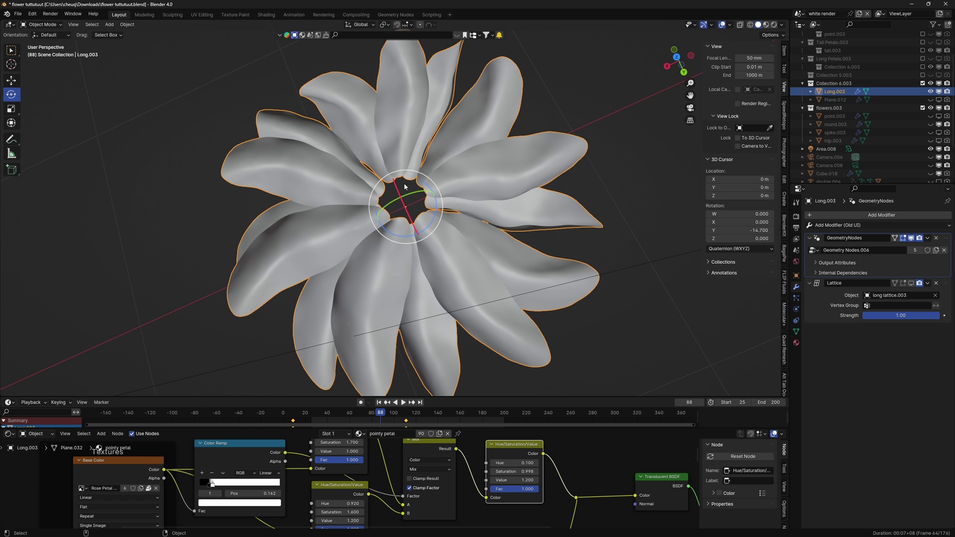
pyautogui.moveTo(590, 207); pyautogui.dragTo(415, 421, button='middle')
# Step: Switch the shader node area to the Geometry Node Editor and bring Long.003's Collection Info node into view
pyautogui.click(8, 433)
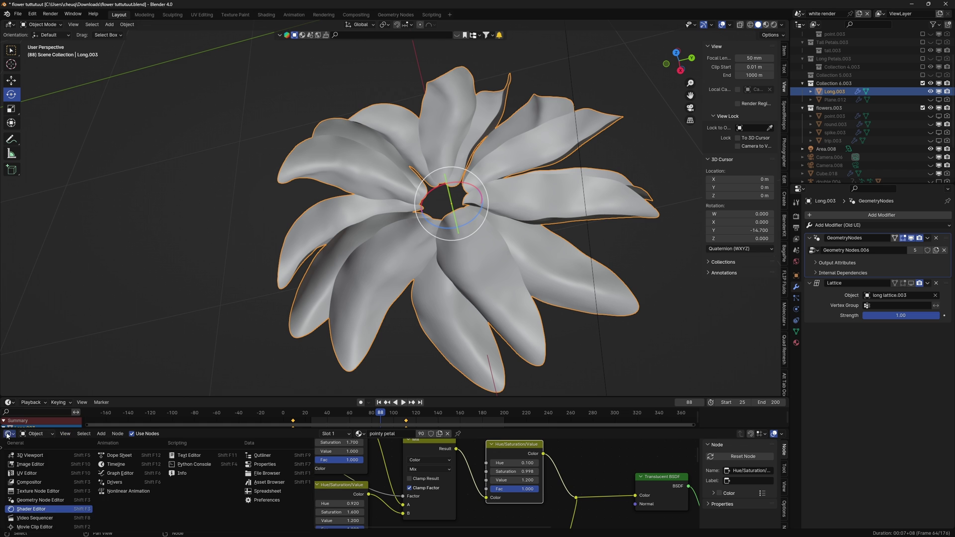
pyautogui.click(24, 500)
pyautogui.press('a')
pyautogui.press('KP_Decimal')
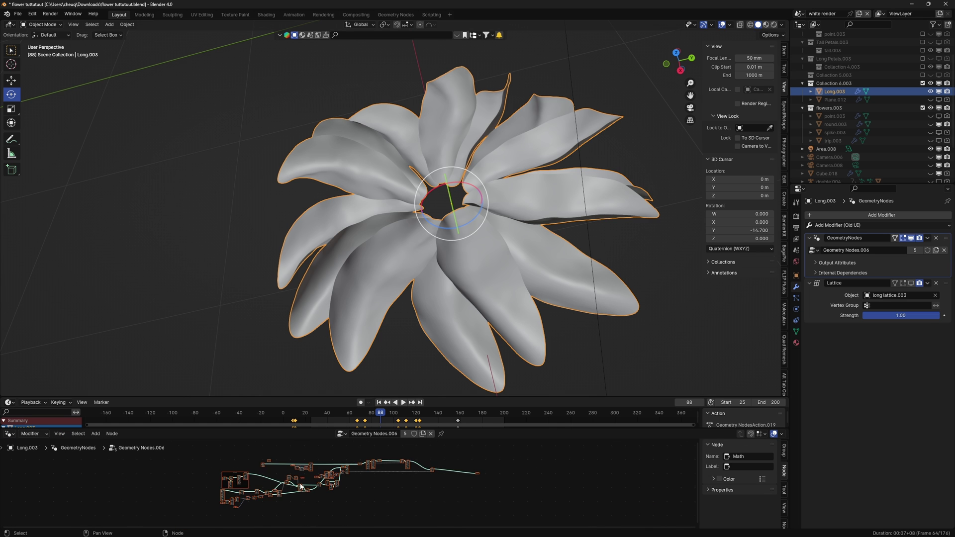
pyautogui.scroll(4, 405, 465)
pyautogui.moveTo(401, 462); pyautogui.dragTo(696, 489, button='middle')
pyautogui.scroll(5, 454, 473)
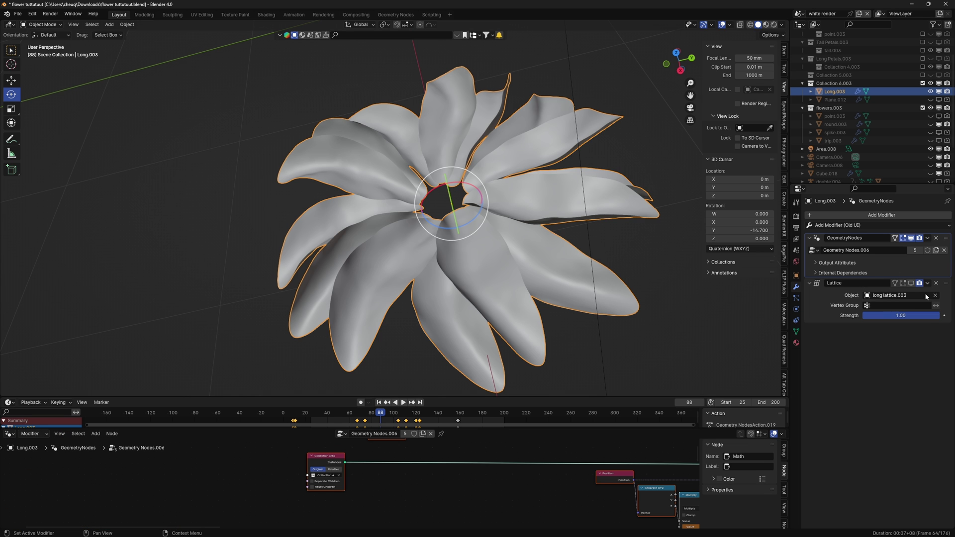
# Step: Enable the Lattice modifier's viewport display on Long.003, unhide long lattice.003 and open that lattice in Edit Mode
pyautogui.click(911, 285)
pyautogui.scroll(-5, 867, 172)
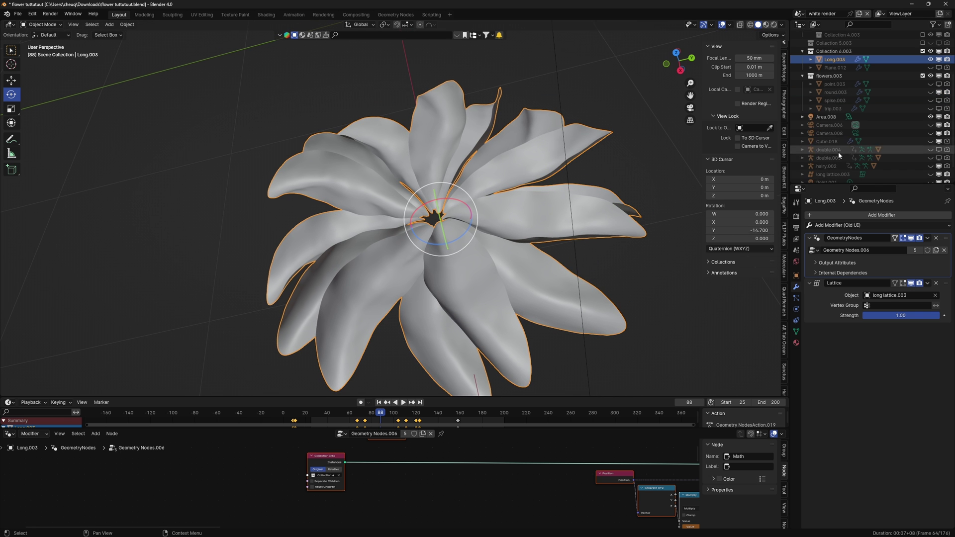
pyautogui.click(929, 158)
pyautogui.moveTo(475, 167); pyautogui.dragTo(472, 211, button='middle')
pyautogui.click(420, 198)
pyautogui.press('Tab')
pyautogui.scroll(6, 422, 199)
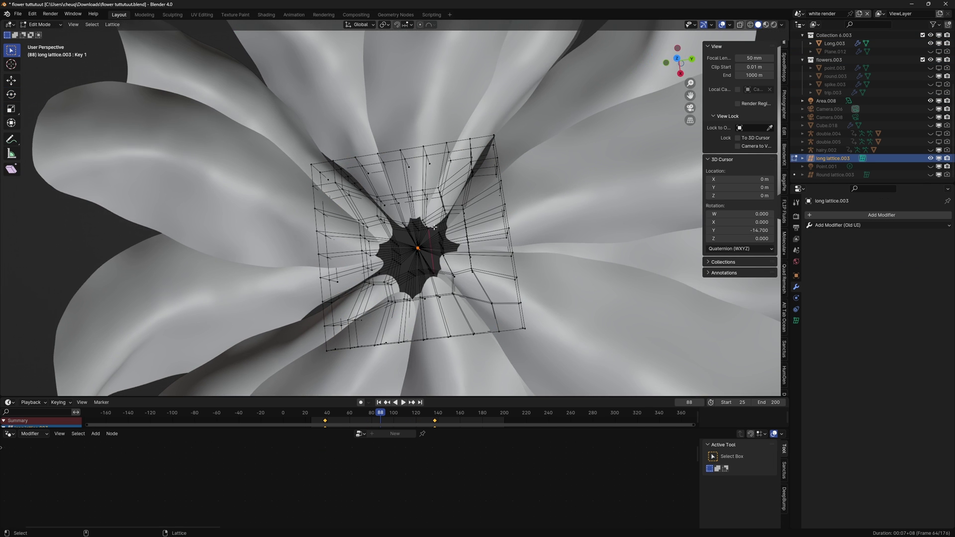
# Step: Scale the long lattice.003 points around the flower's centre to adjust the opening between the petal bases
pyautogui.moveTo(379, 203); pyautogui.dragTo(459, 278)
pyautogui.press('s')
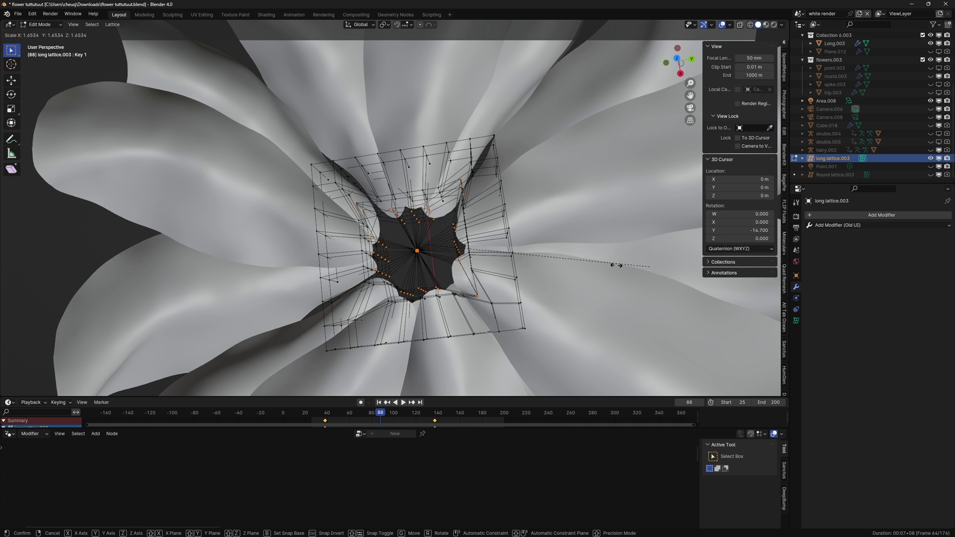
pyautogui.click(421, 246)
pyautogui.press('Tab')
pyautogui.moveTo(450, 213); pyautogui.dragTo(476, 251, button='middle')
pyautogui.press('Tab')
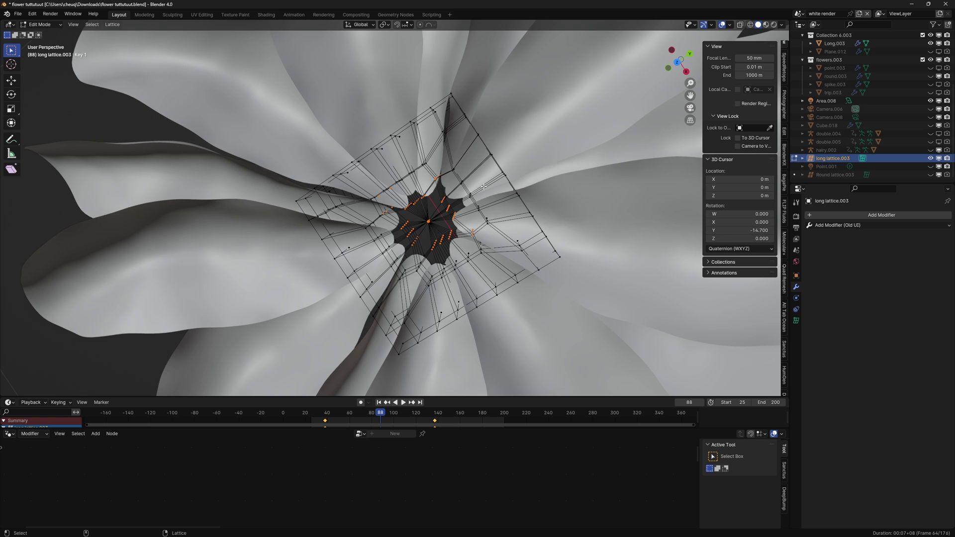
pyautogui.scroll(-4, 427, 252)
pyautogui.moveTo(572, 227); pyautogui.dragTo(537, 232, button='middle')
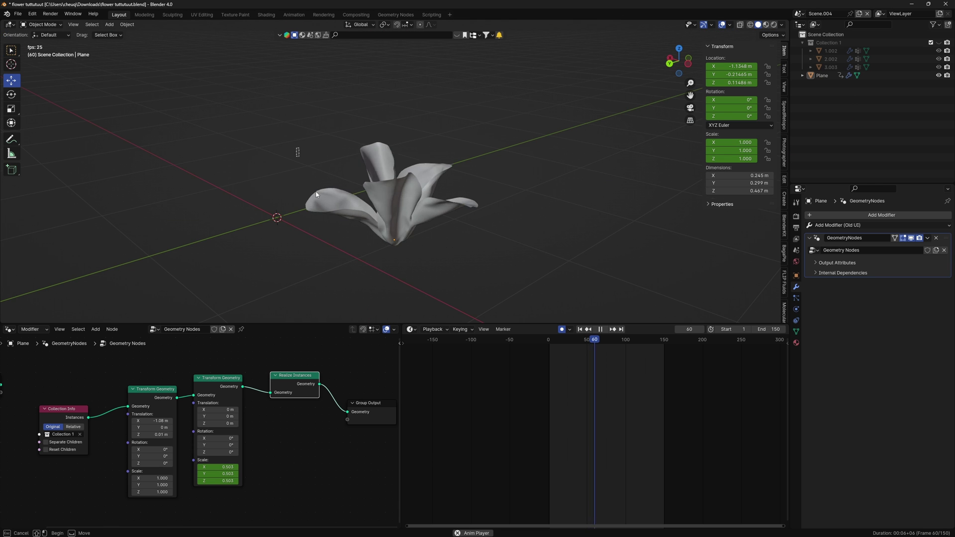
# Step: Delete the keyframe at frame 130 on Plane in Scene.004 and review the five-petal flower's opening animation from above and the side
pyautogui.scroll(-6, 458, 260)
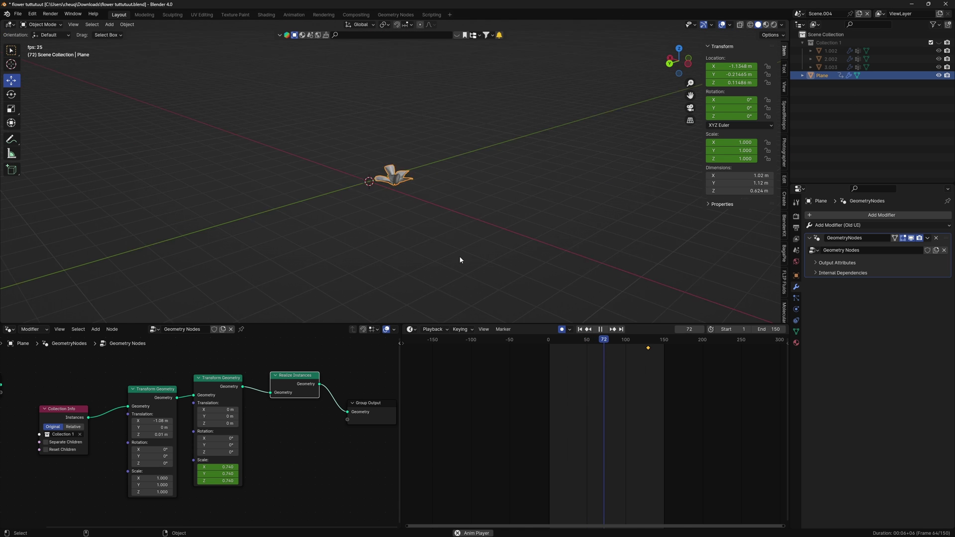
pyautogui.press('Delete')
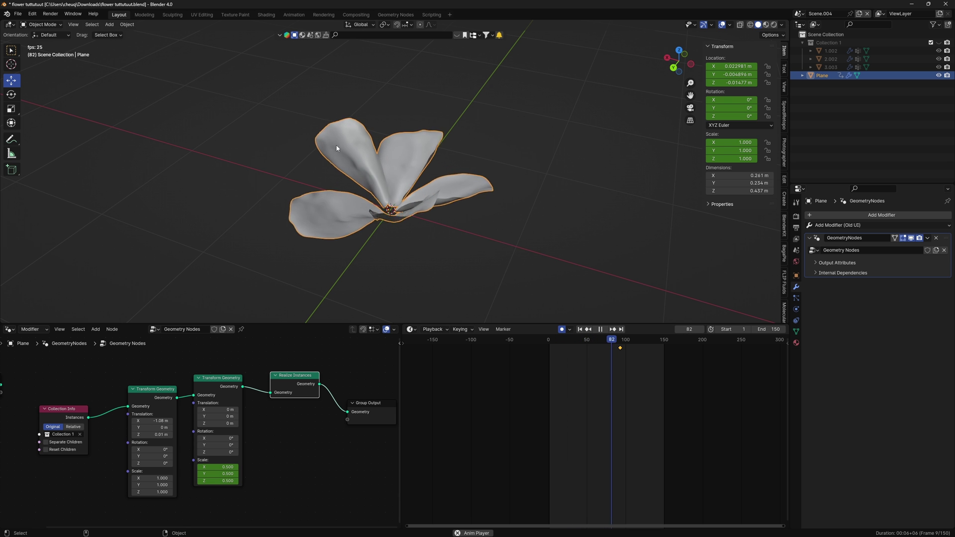
pyautogui.moveTo(503, 231); pyautogui.dragTo(482, 252, button='middle')
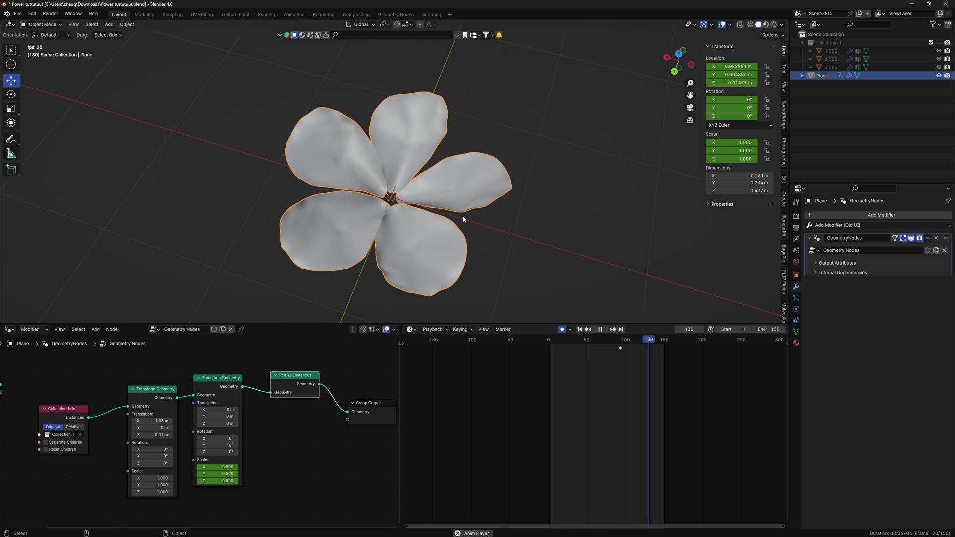
pyautogui.press('space')
pyautogui.moveTo(481, 190)
pyautogui.mouseDown(button='middle')
pyautogui.moveTo(413, 182)
pyautogui.moveTo(466, 180)
pyautogui.mouseUp(button='middle')
pyautogui.moveTo(466, 183); pyautogui.dragTo(478, 275, button='middle')
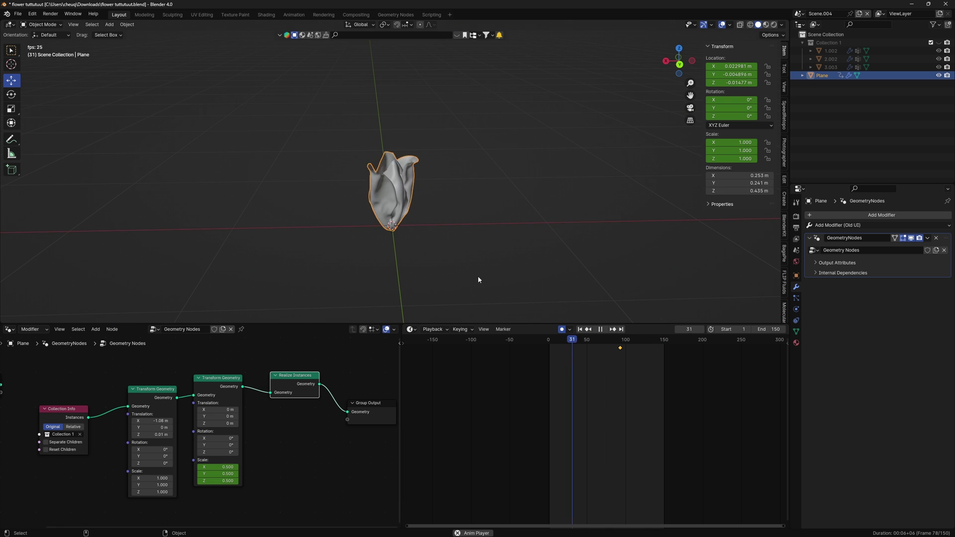